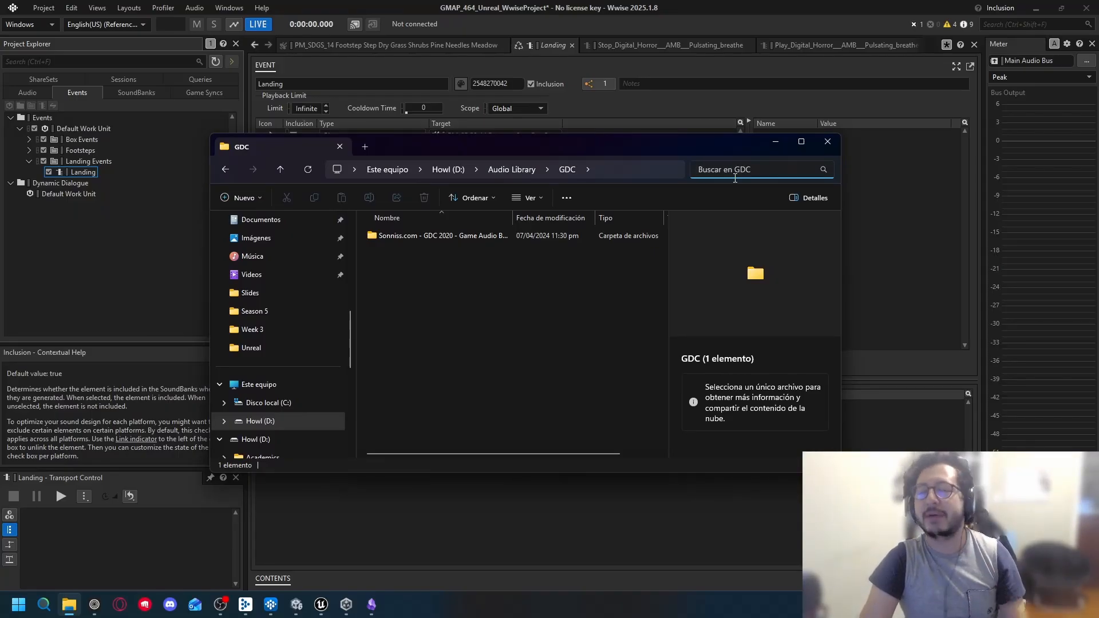
Search the GDC audio library folder for "footsteps" and check inside the Bluezone - Snow Footsteps folder
type("footst")
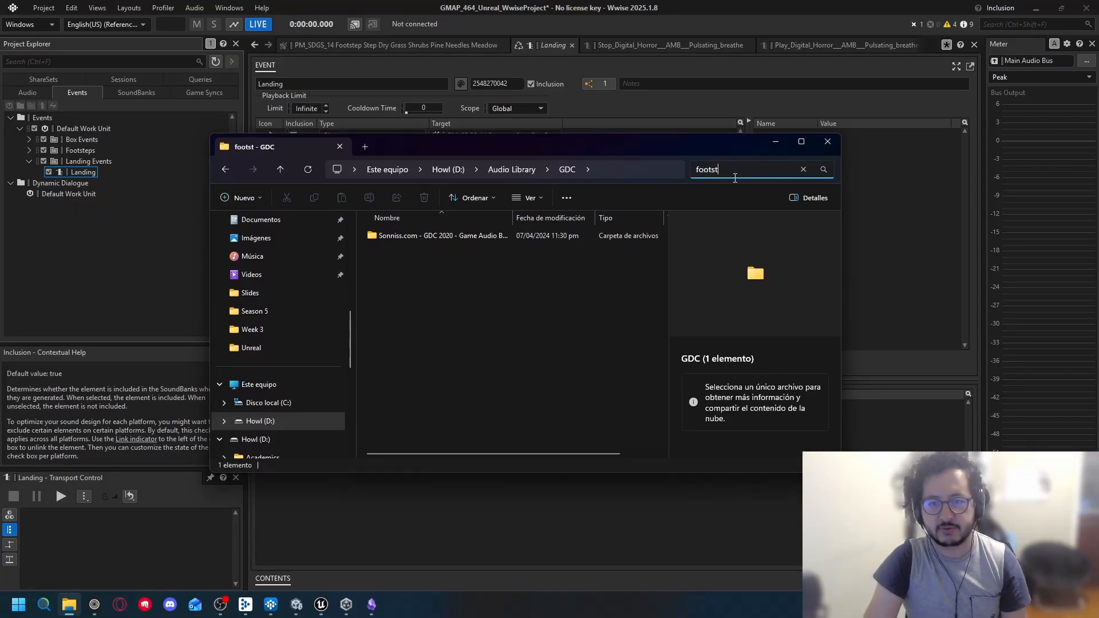
type("eps")
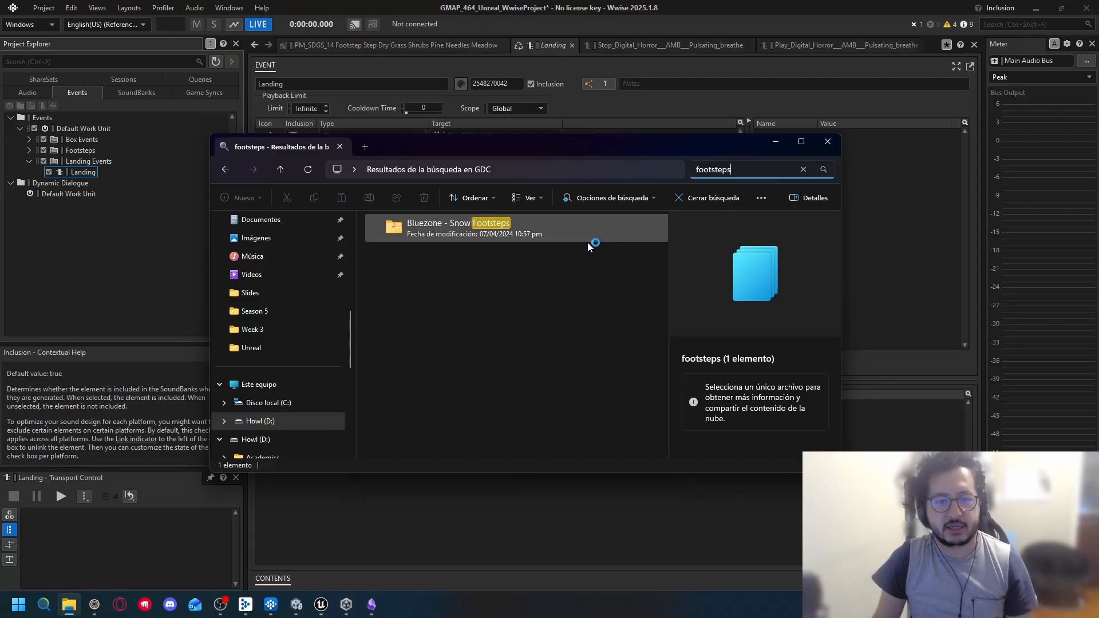
left_click(486, 256)
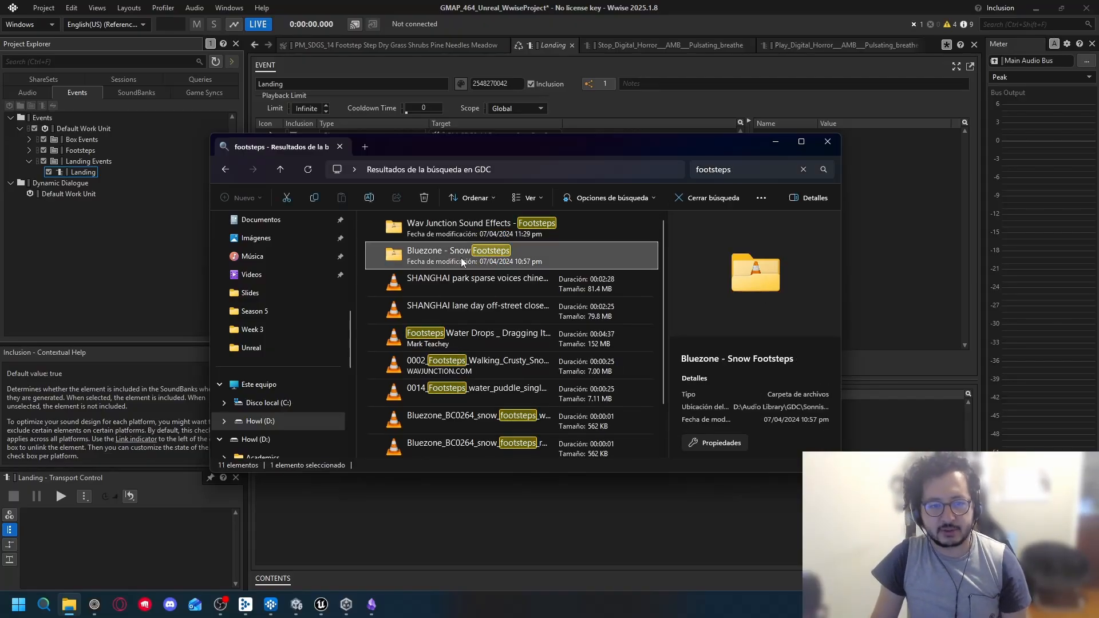
double_click(461, 258)
left_click(225, 168)
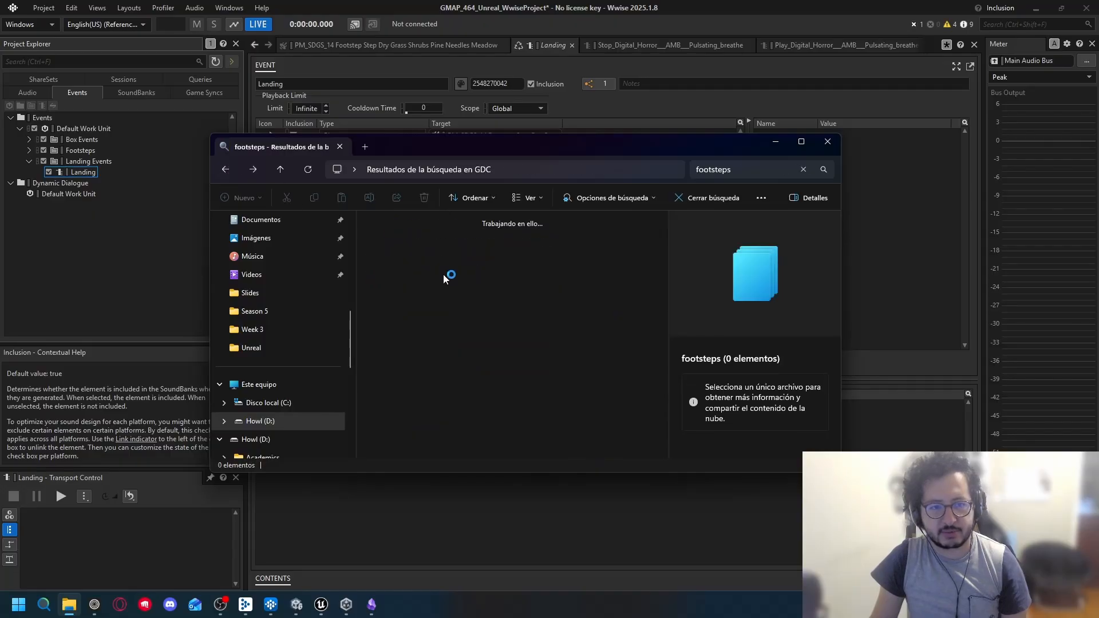
Bring the Bluezone - Snow Footsteps folder into the Default Work Unit of Wwise's audio containers for import
left_click_drag(445, 228, 194, 195)
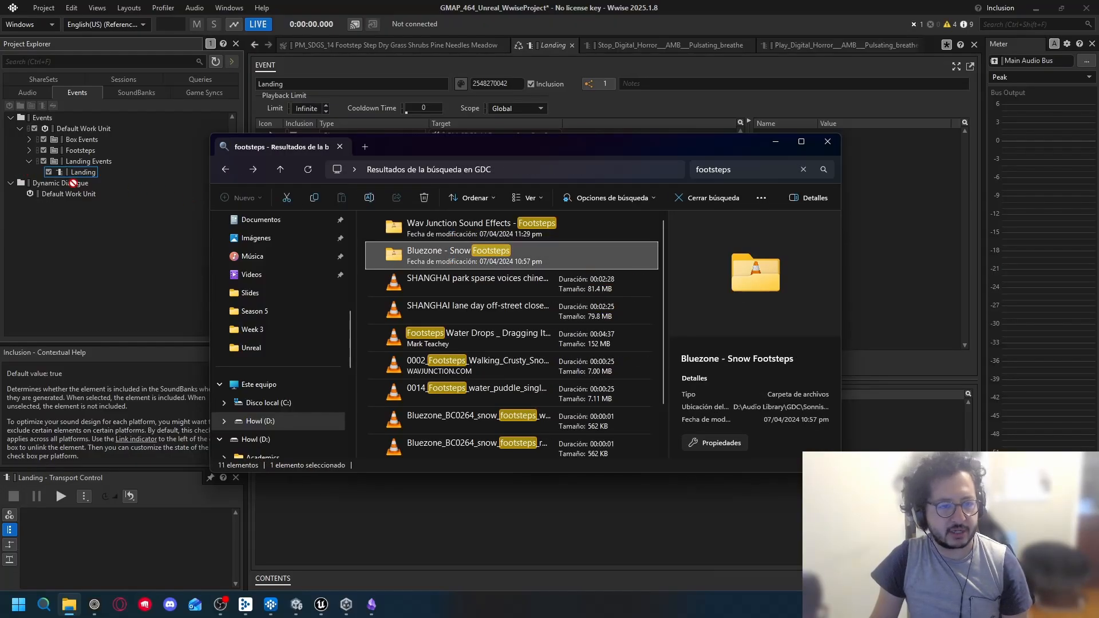
left_click_drag(72, 183, 46, 127)
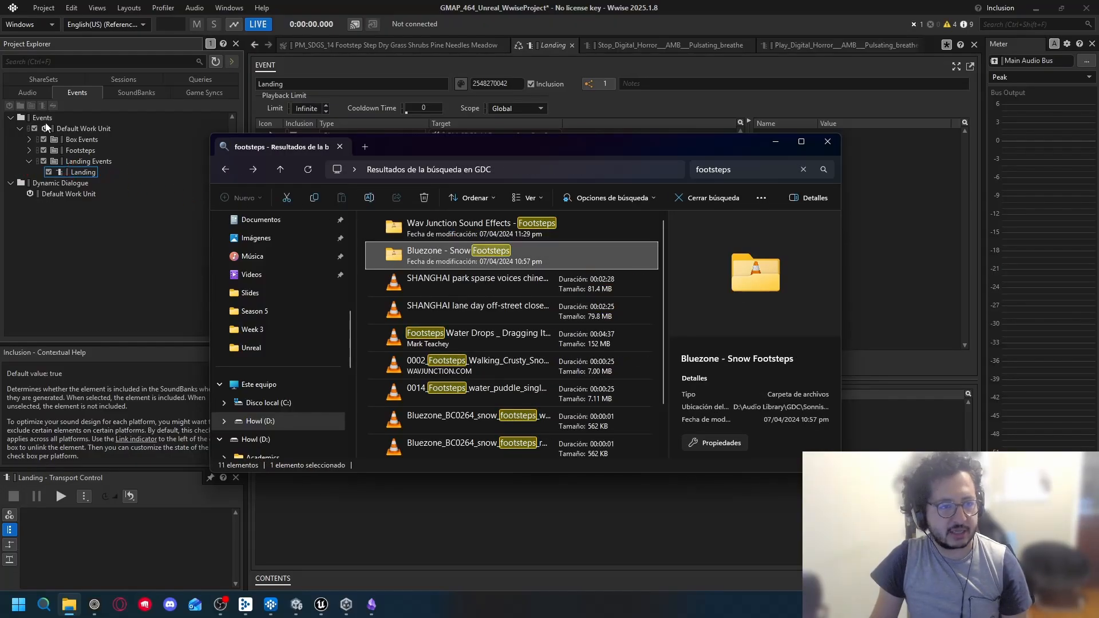
left_click(39, 93)
left_click(36, 192)
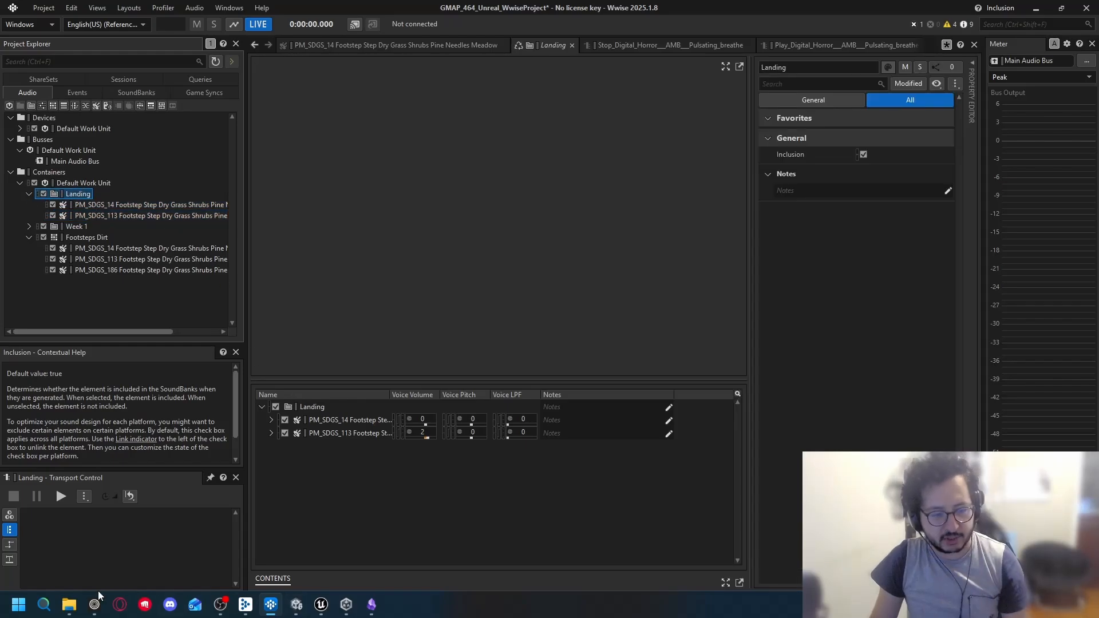
left_click(69, 604)
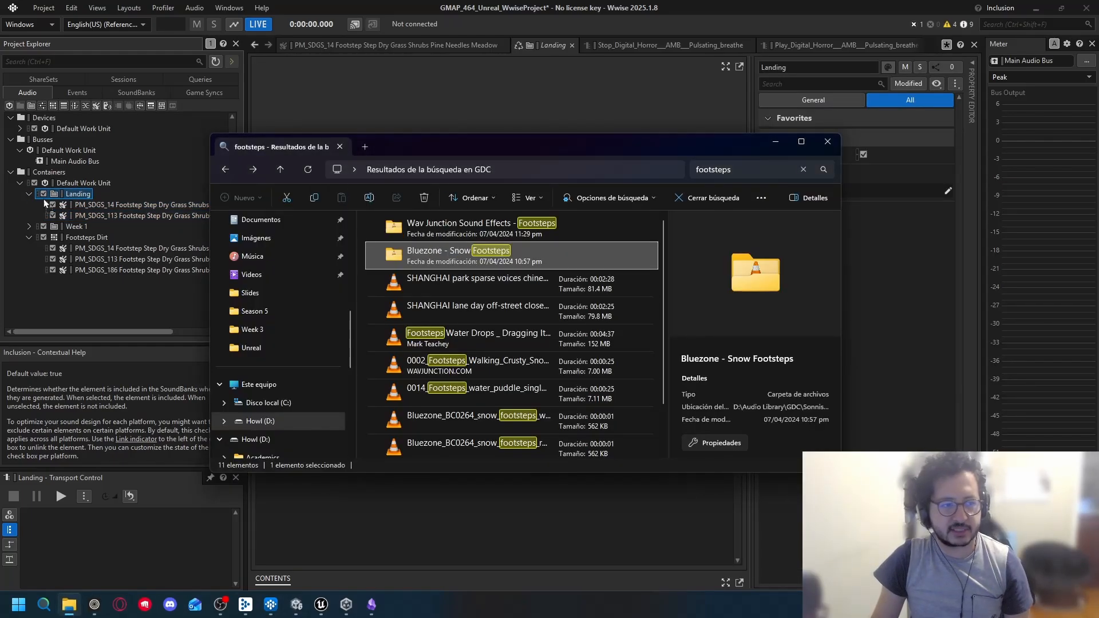
left_click_drag(78, 185, 79, 184)
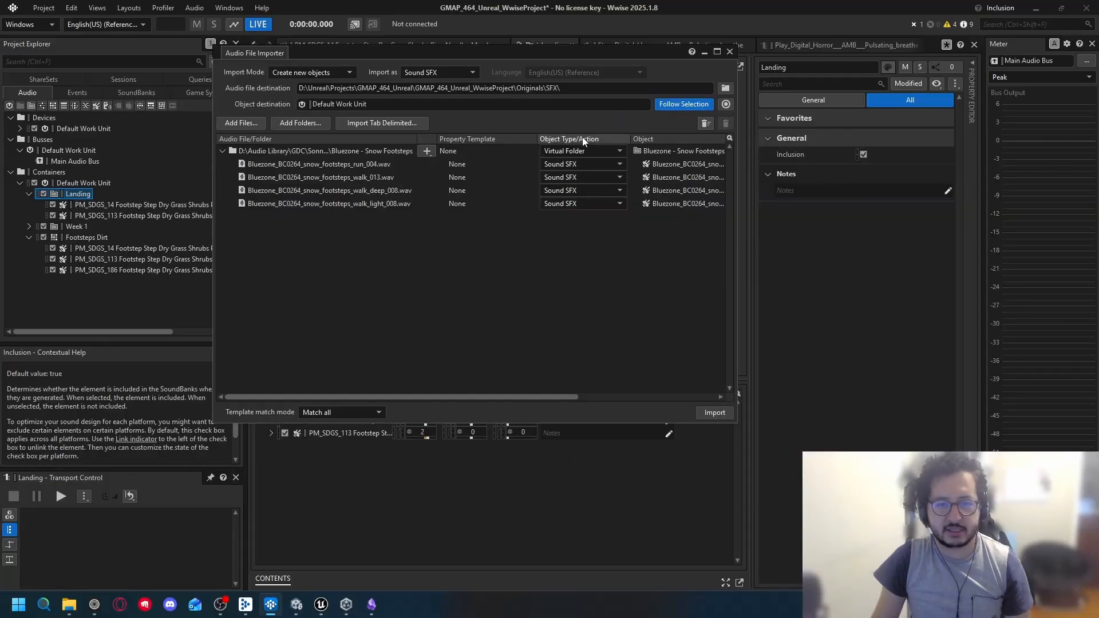
Import the snow footsteps folder as a Random Container, accept replacing the existing audio files, and close the importer
left_click(578, 152)
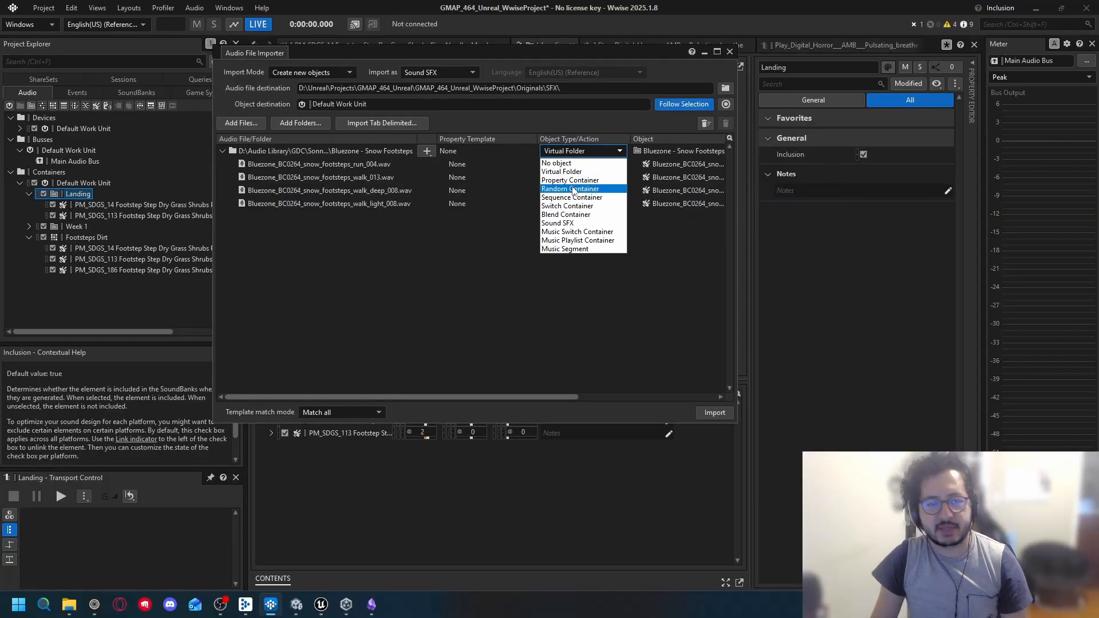
left_click(575, 189)
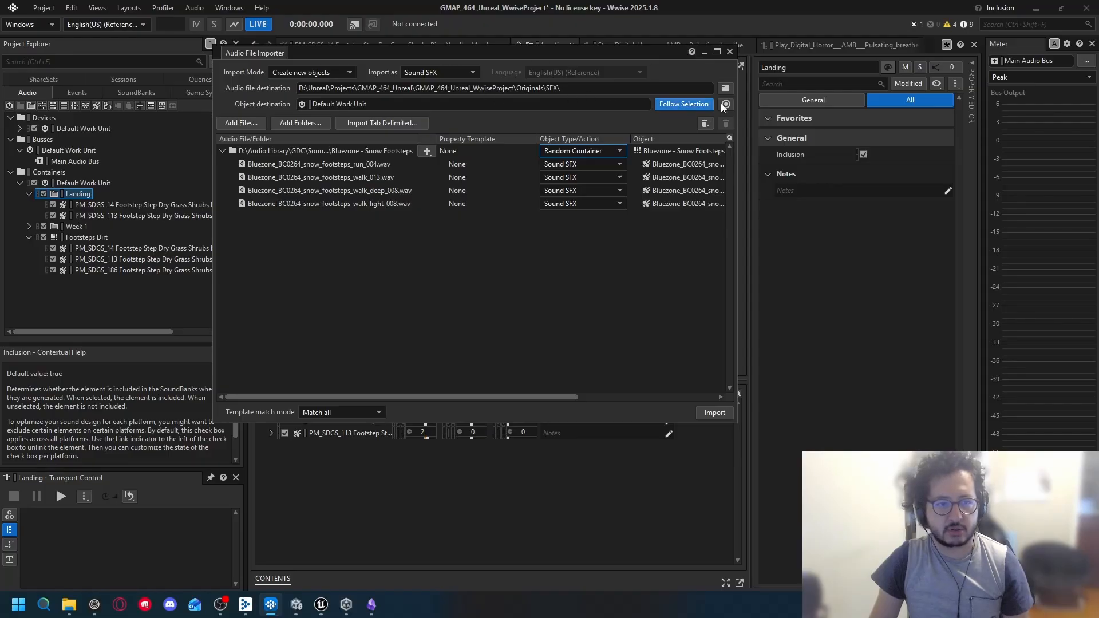
left_click(714, 412)
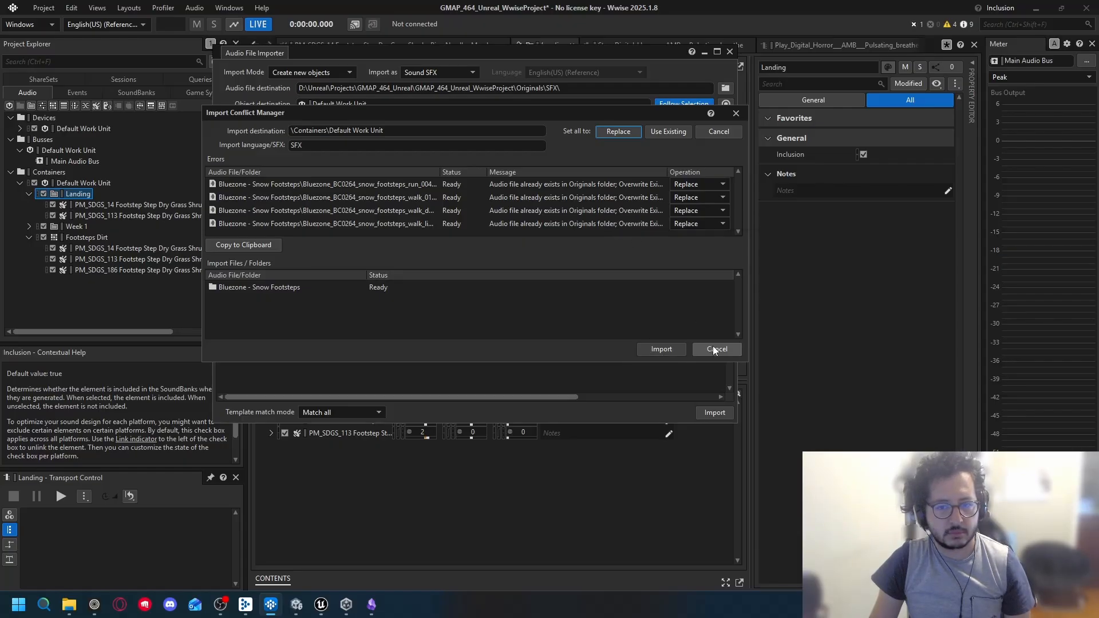
left_click(699, 182)
left_click(662, 349)
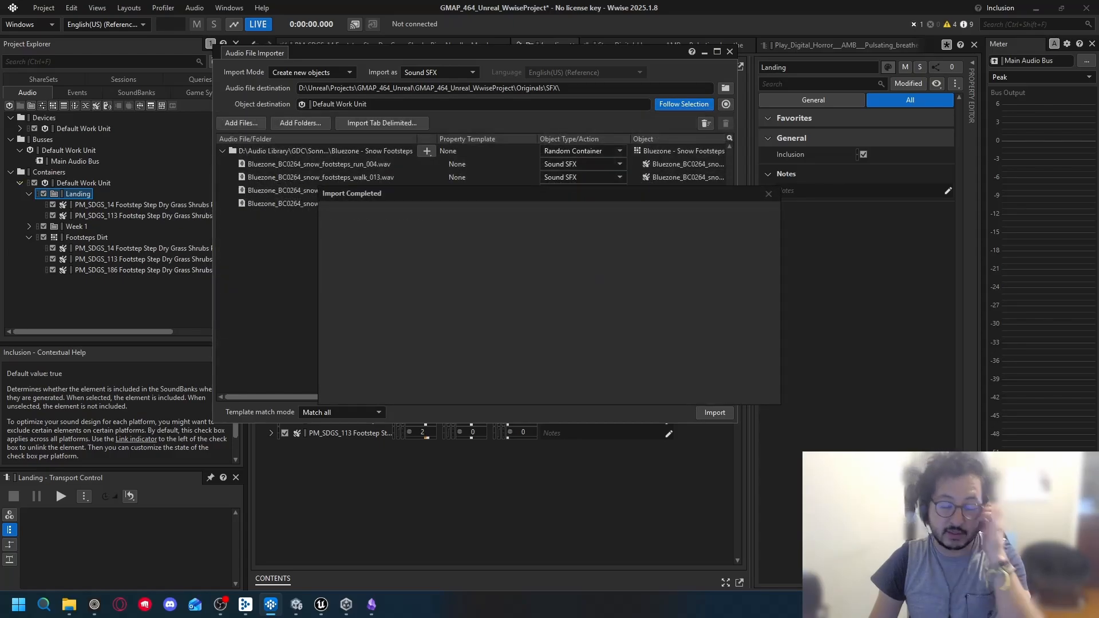
left_click(730, 54)
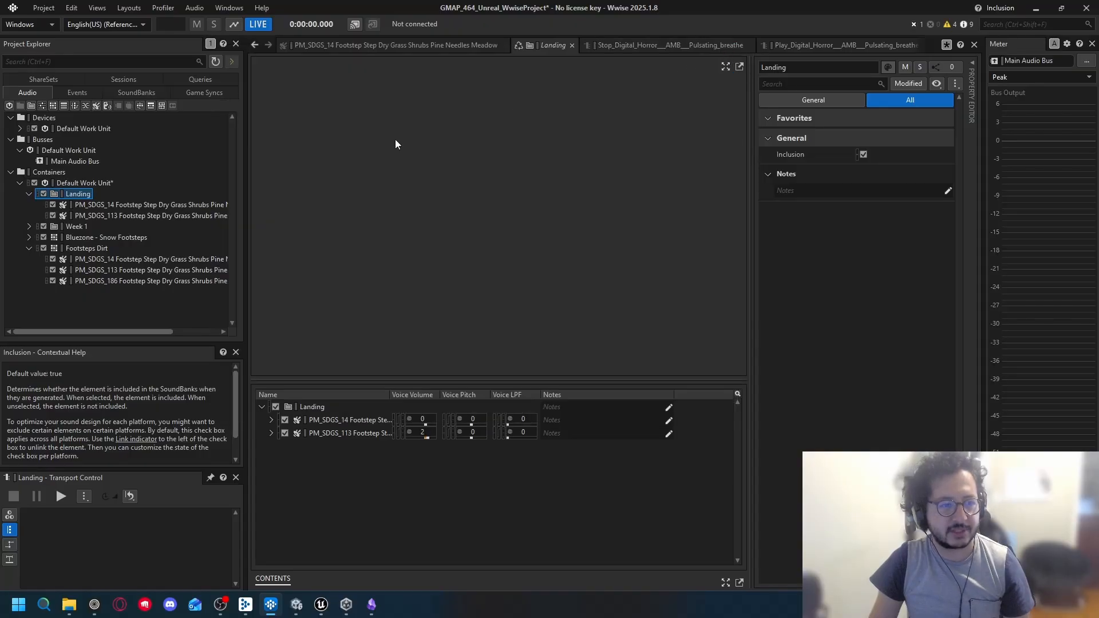
Rename the imported Bluezone - Snow Footsteps container to "Footsteps Snow" and collapse the Footsteps Dirt and Landing groups
left_click(28, 249)
left_click(28, 237)
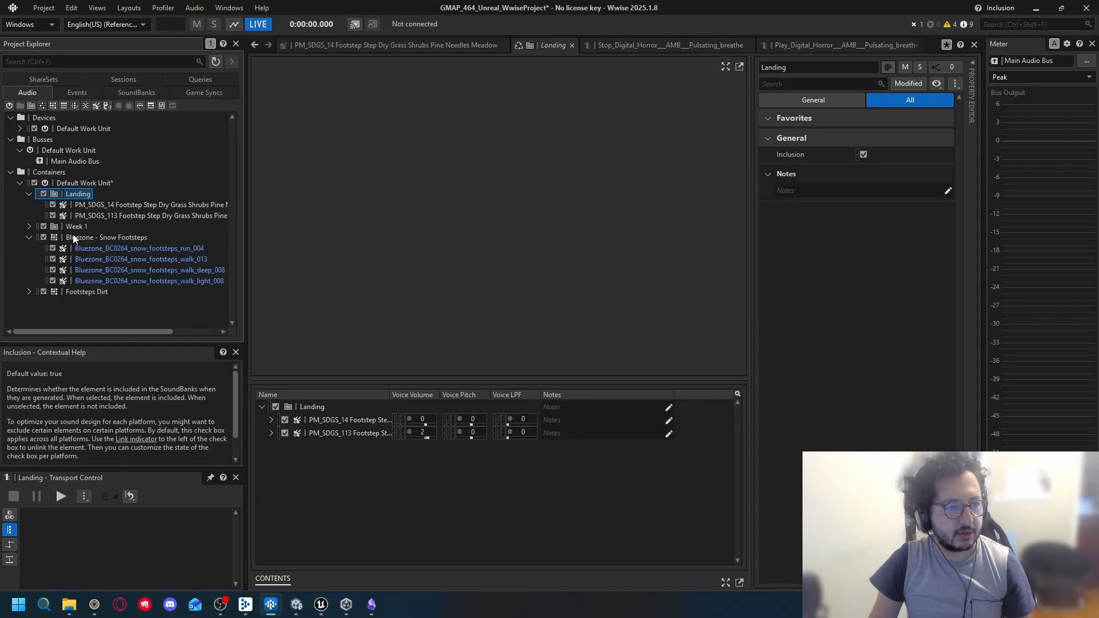
left_click(112, 239)
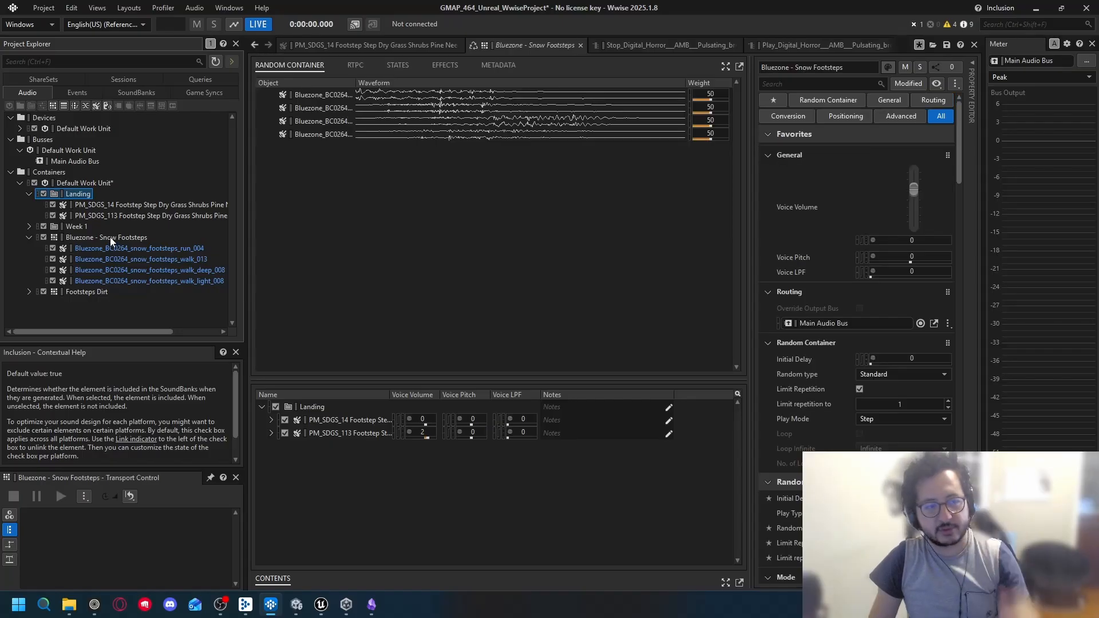
key("F2")
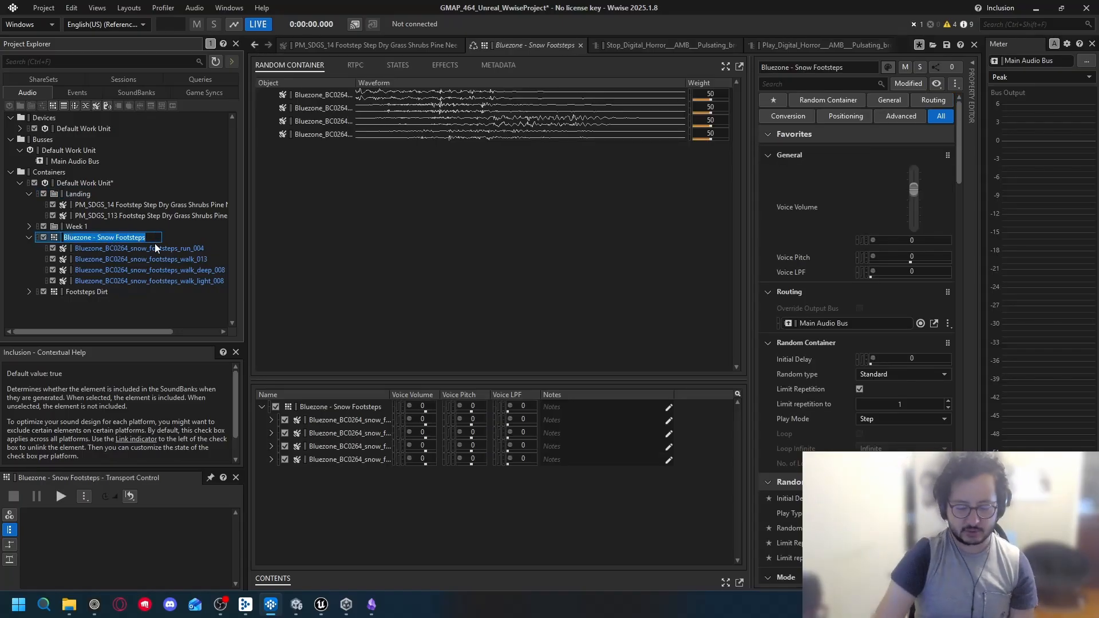
type("Footsteps S")
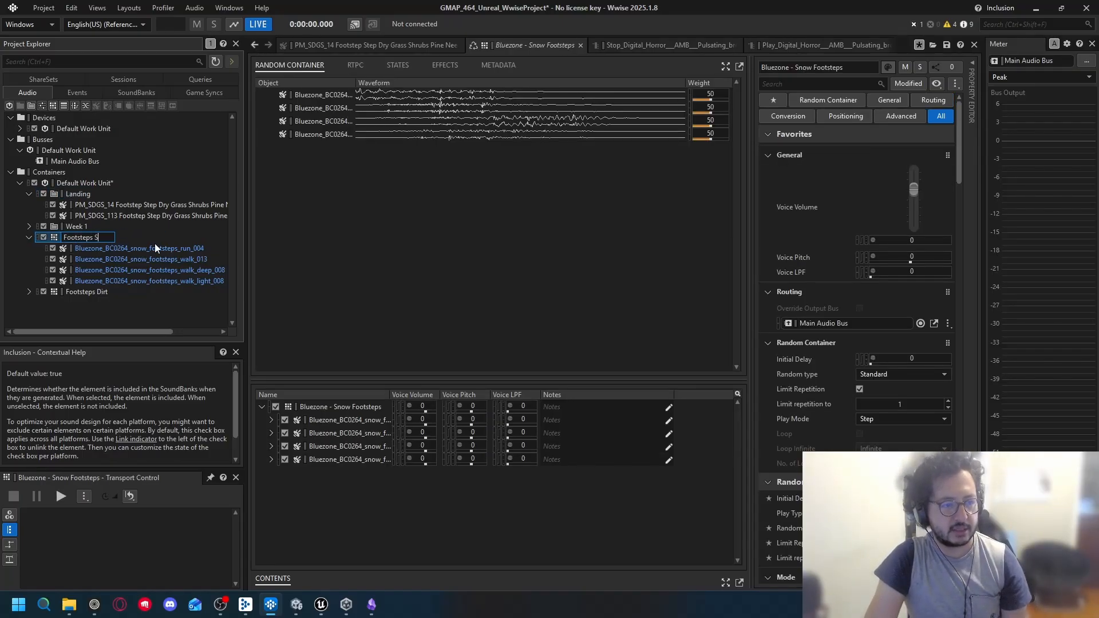
type("now")
key("Return")
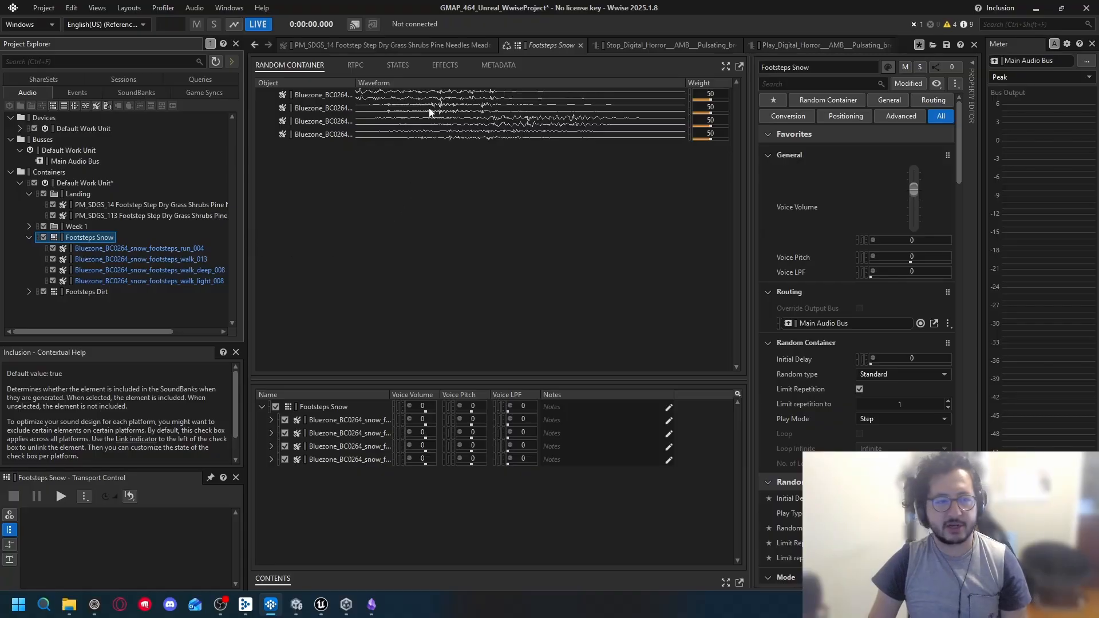
left_click(27, 194)
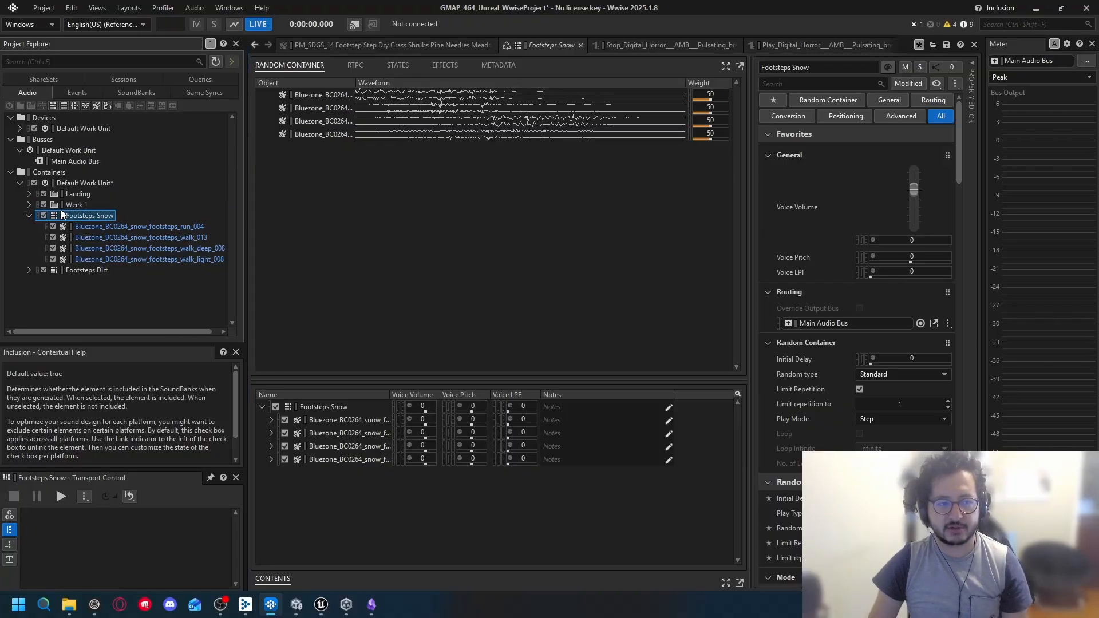
key("F2")
key("BackSpace")
left_click(132, 217)
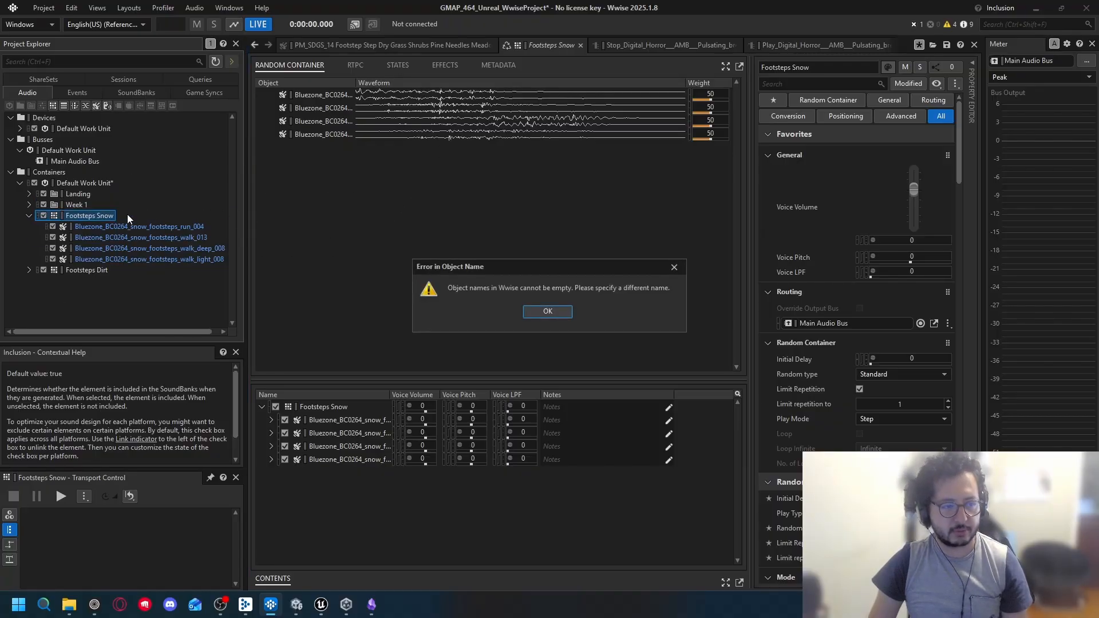
left_click(548, 311)
Audition the snow_footsteps_run_004 sound and several random plays of the Footsteps Snow container
left_click(132, 226)
key("space")
left_click(93, 216)
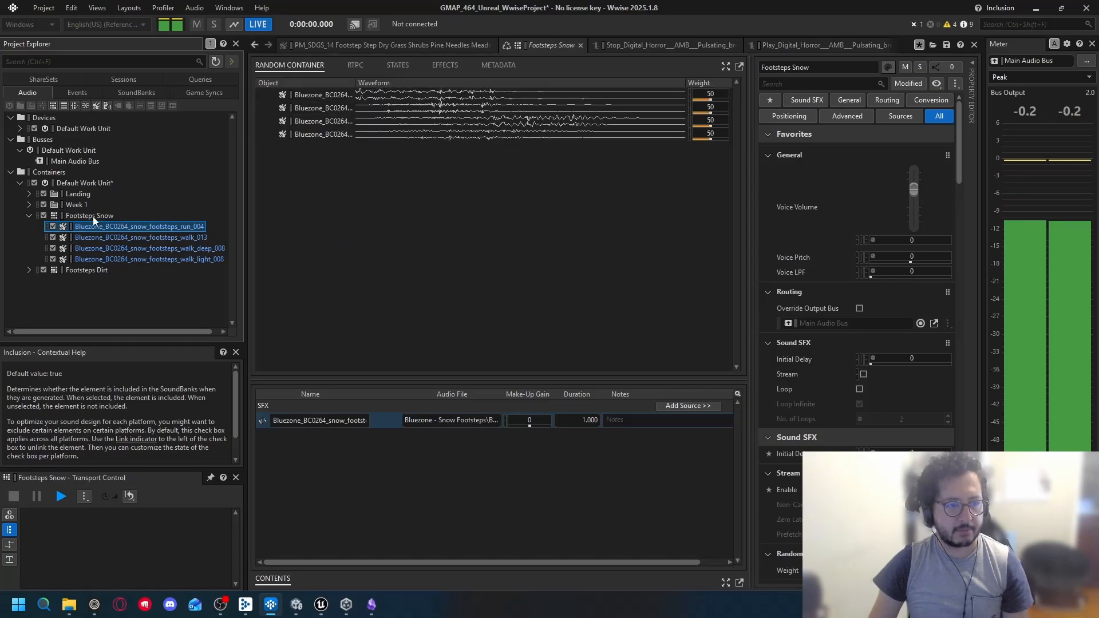
key("space")
key("space")
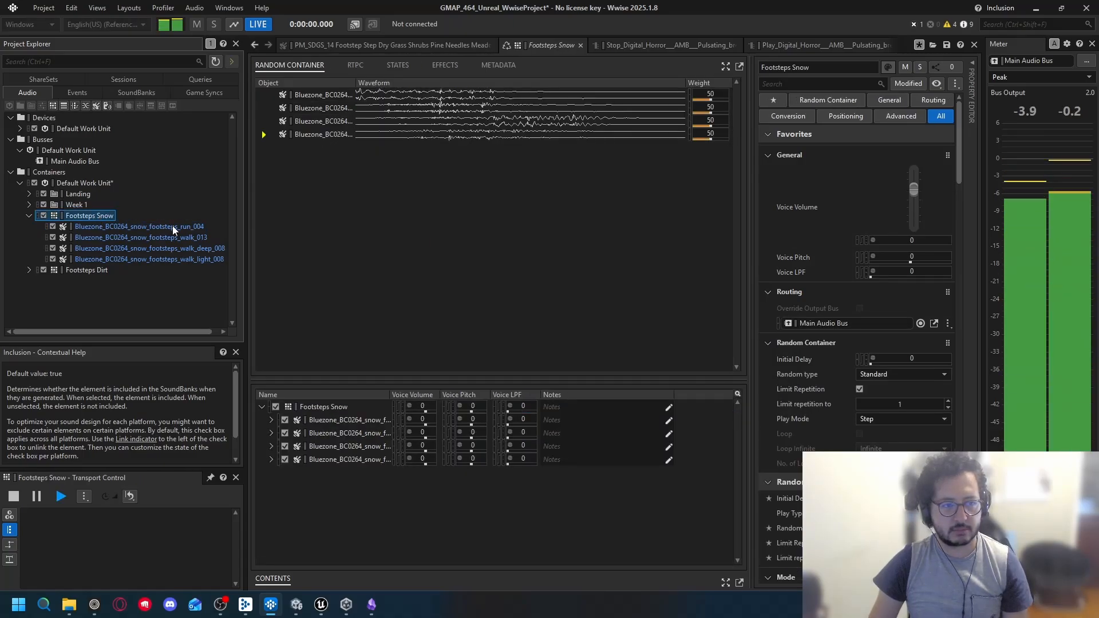
key("space")
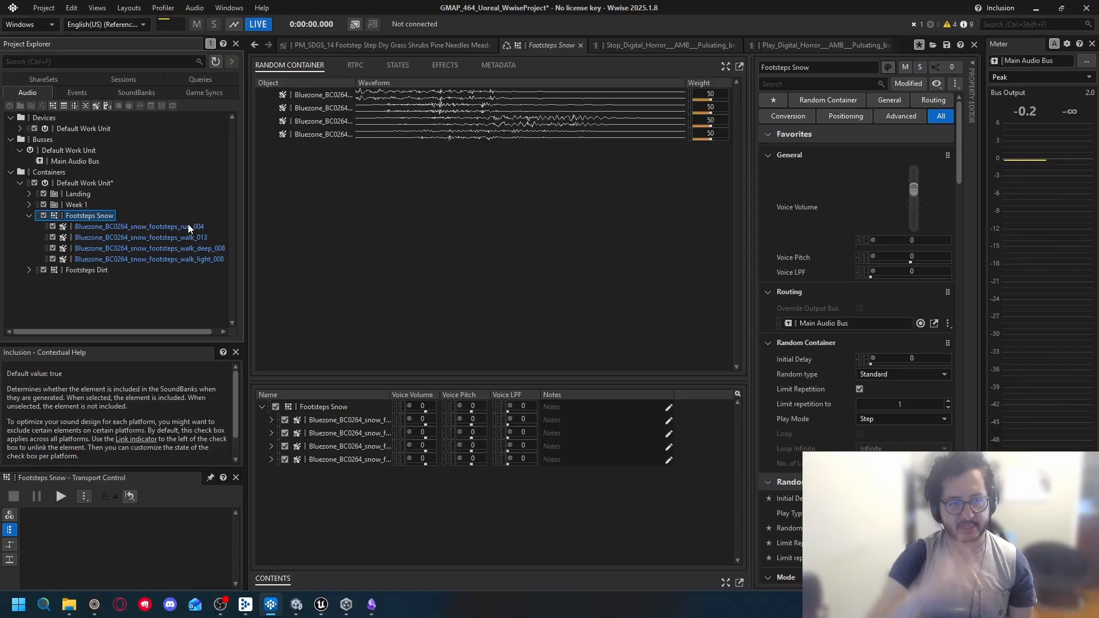
Trim the start of snow_footsteps_run_004 to about 0.03 s, add a short fade-in, and preview it
left_click(188, 226)
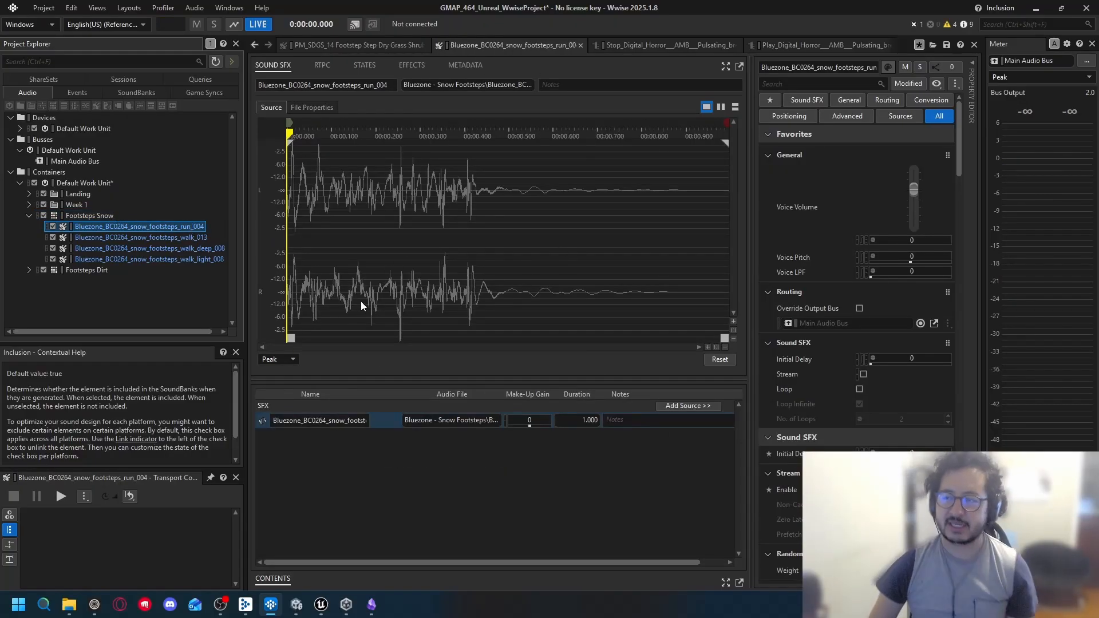
key("space")
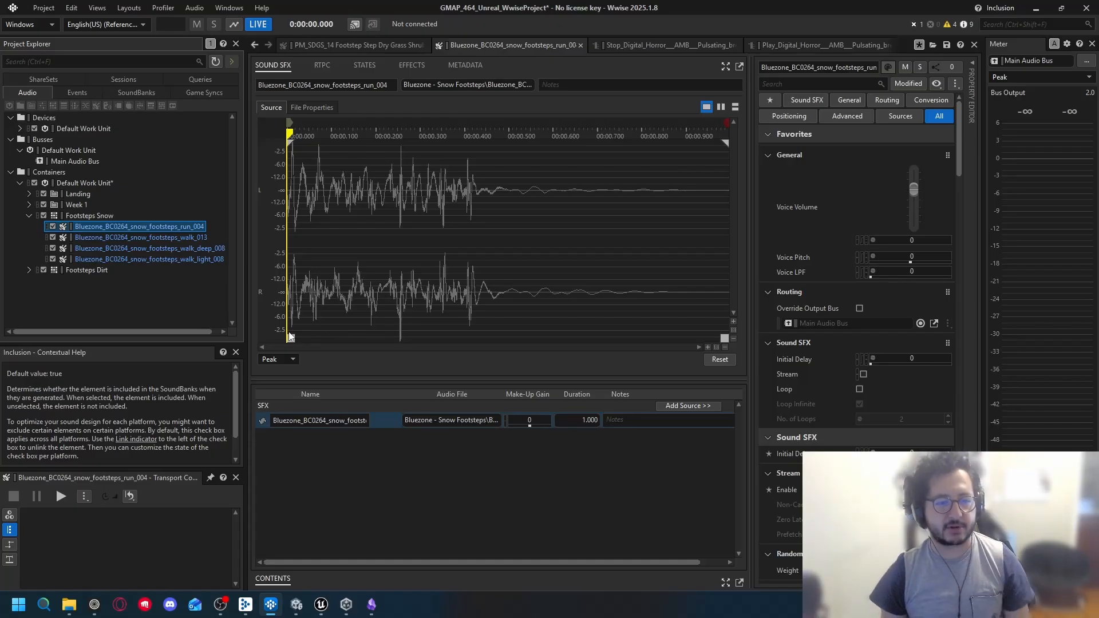
mouse_move(289, 336)
left_mouse_down()
mouse_move(318, 342)
mouse_move(303, 338)
left_mouse_up()
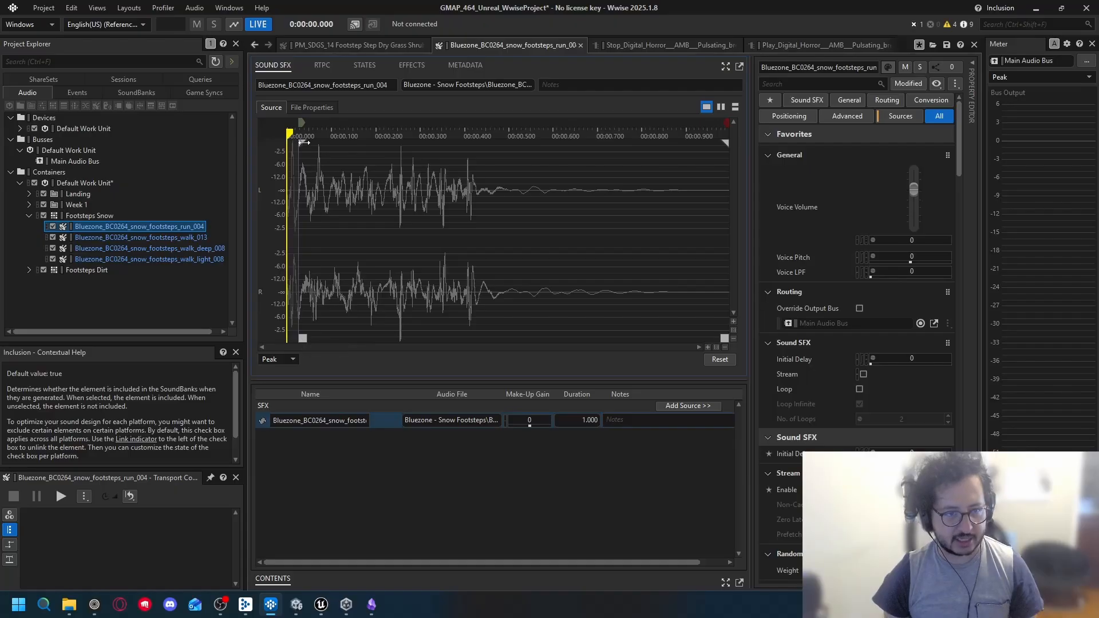
left_click_drag(303, 143, 318, 144)
key("space")
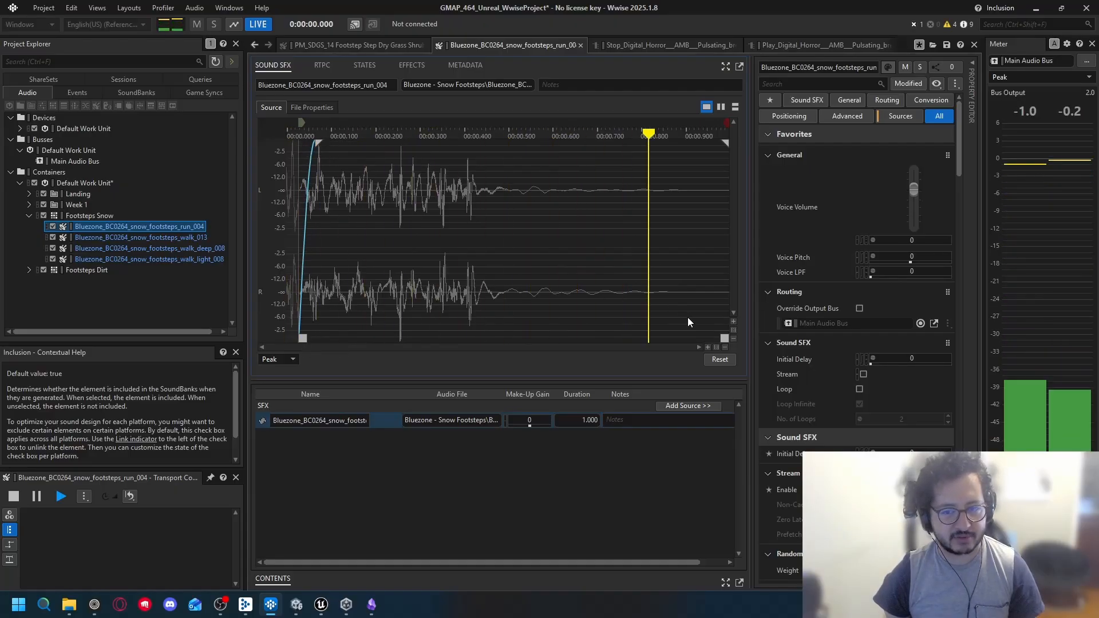
Trim the end of the run_004 sound to about 0.25 s, add a short fade-out, and preview it
left_click_drag(724, 338, 396, 359)
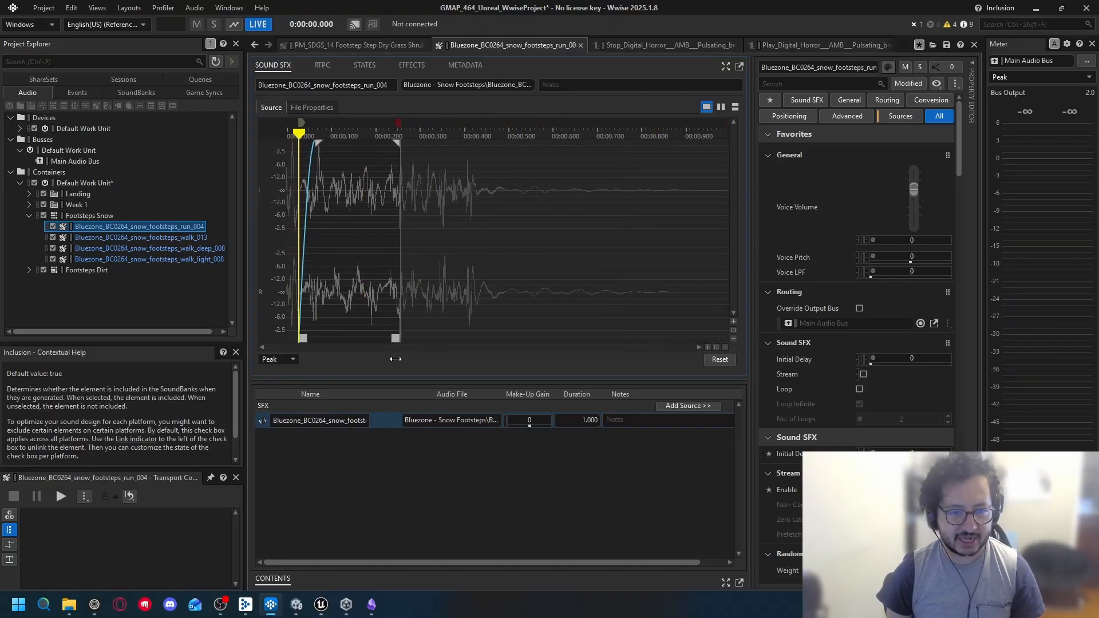
key("space")
left_click_drag(396, 142, 372, 143)
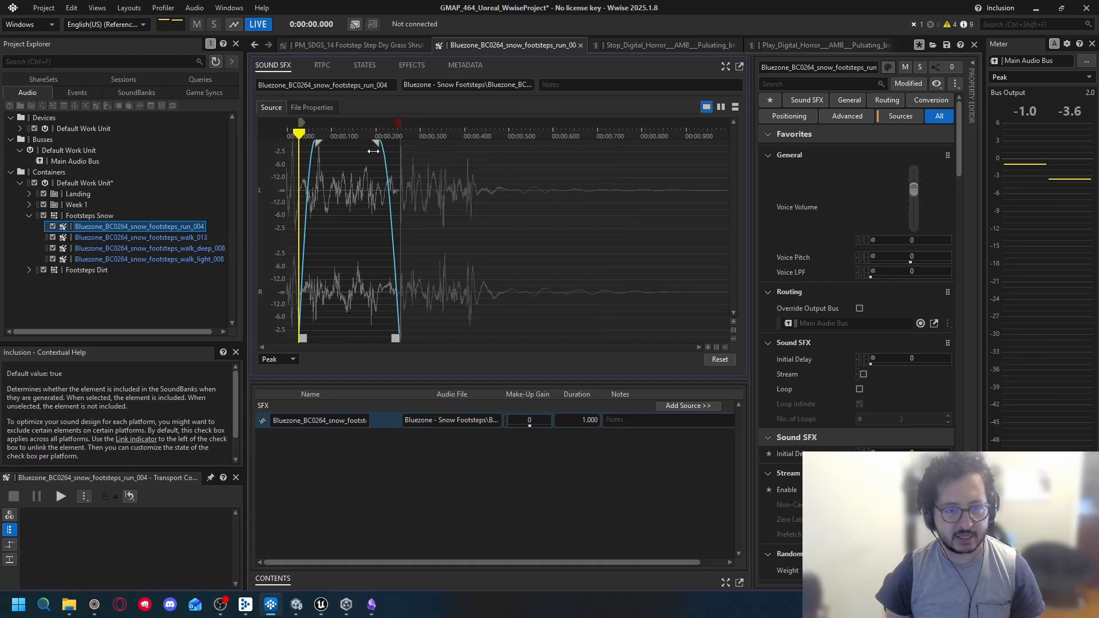
key("space")
Extend the end of the run_004 sound to about 0.32 s and preview the result
left_click_drag(396, 338, 427, 339)
key("space")
key("space")
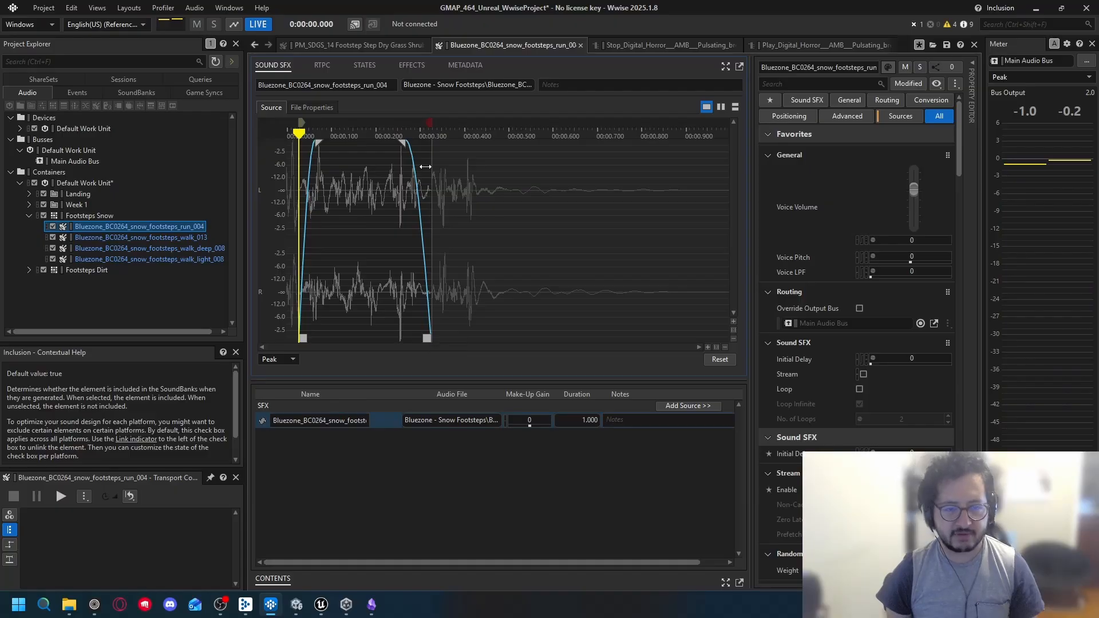
mouse_move(408, 139)
left_mouse_down()
mouse_move(381, 150)
mouse_move(406, 152)
left_mouse_up()
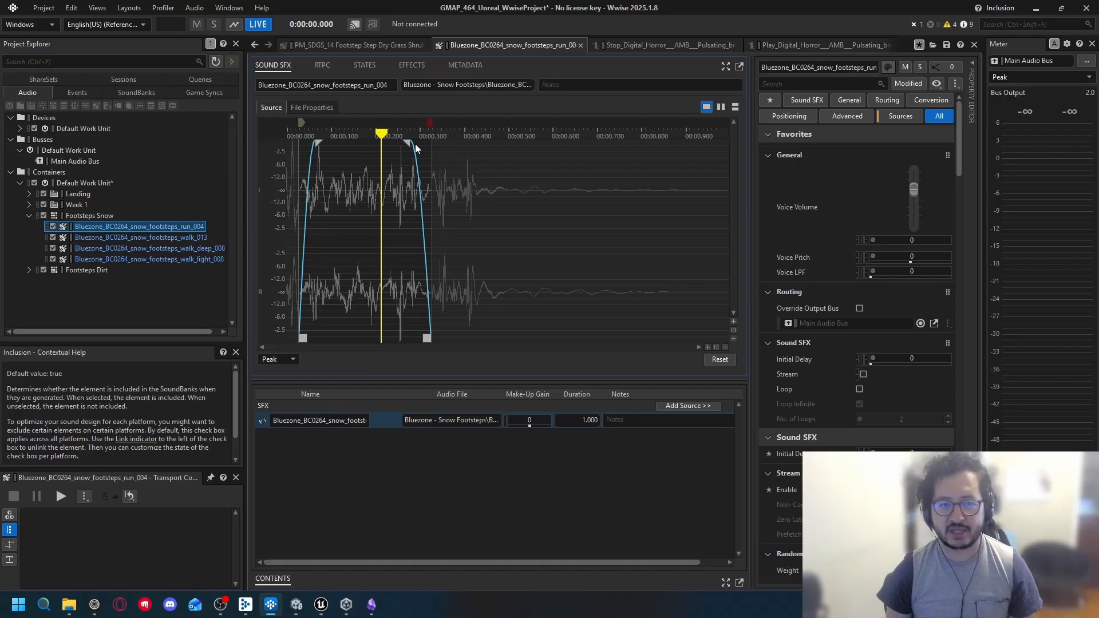
Lengthen the fade-out of run_004 to begin at about 0.23 s and preview it
left_click_drag(416, 146, 385, 143)
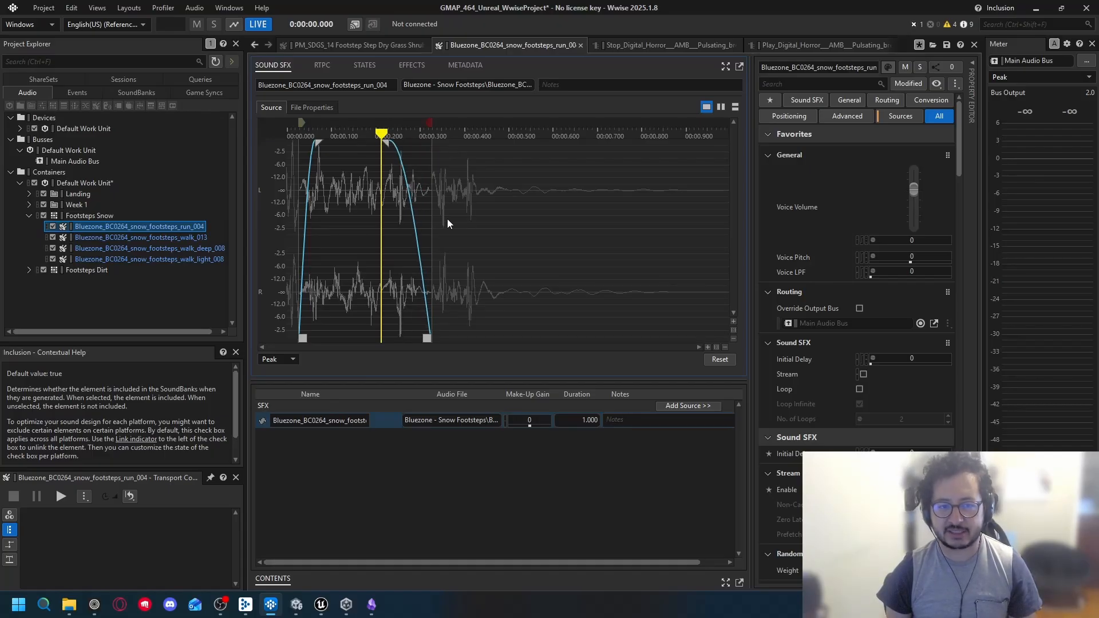
key("space")
key("space")
key("space")
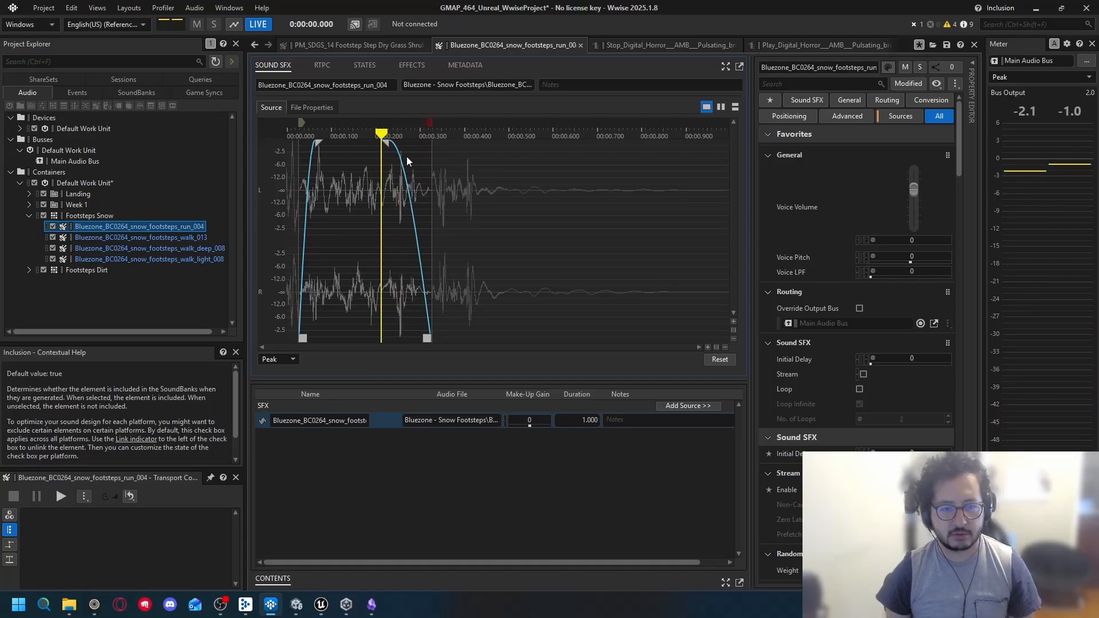
Shorten the fade-out of run_004 to begin at about 0.28 s and preview it
left_click_drag(385, 142, 285, 155)
key("space")
key("space")
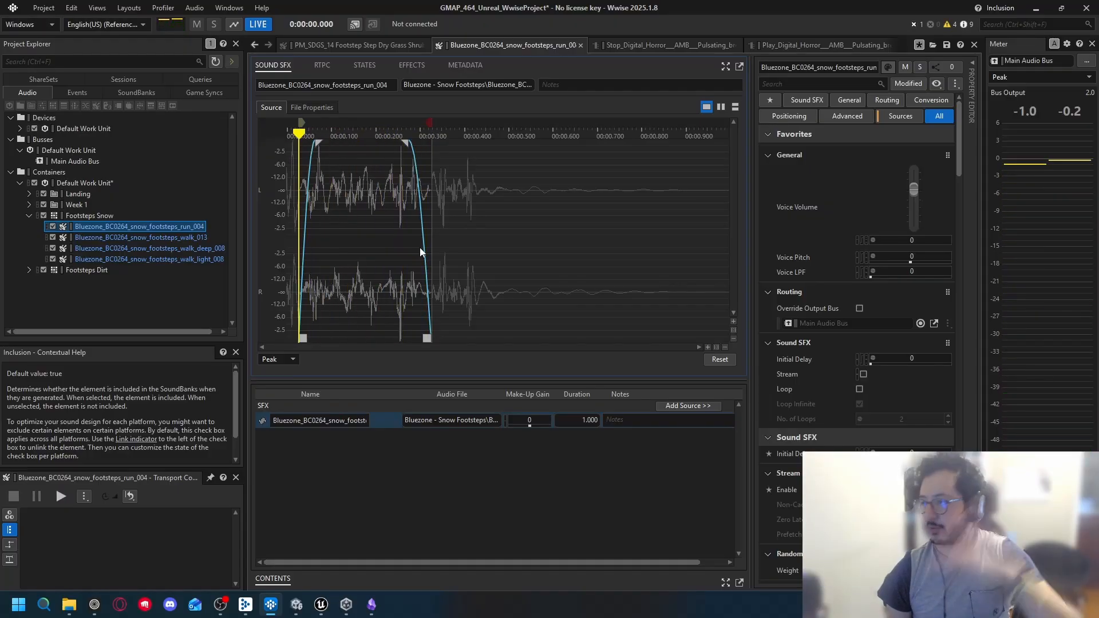
Open the walk_013 snow sound, trim its start to about 0.15 s, and preview it
left_click(146, 236)
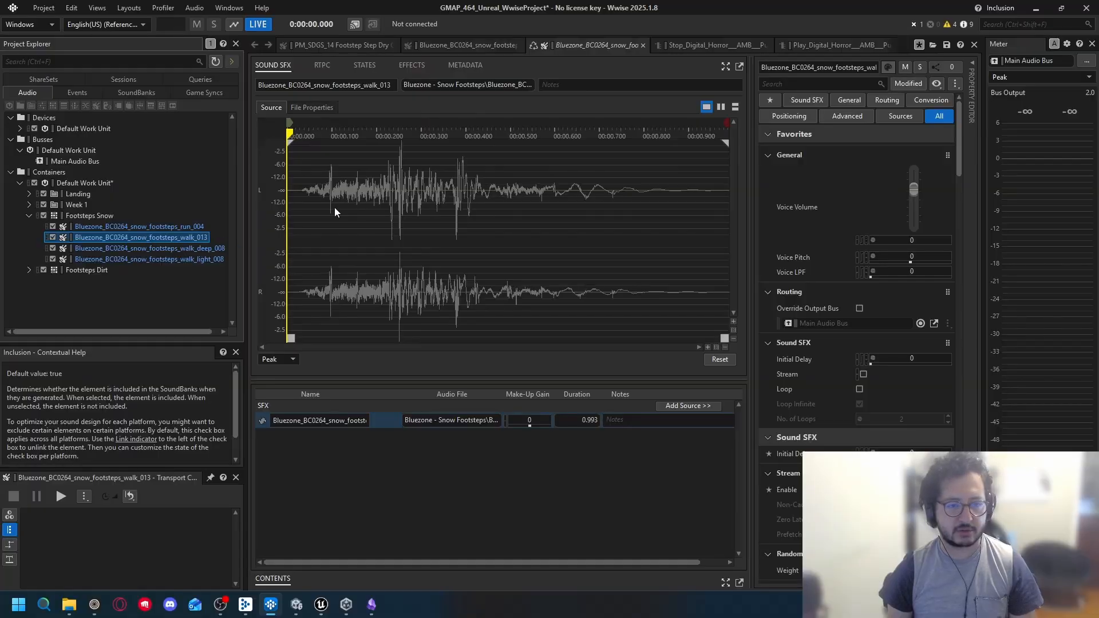
key("space")
left_click_drag(291, 338, 351, 337)
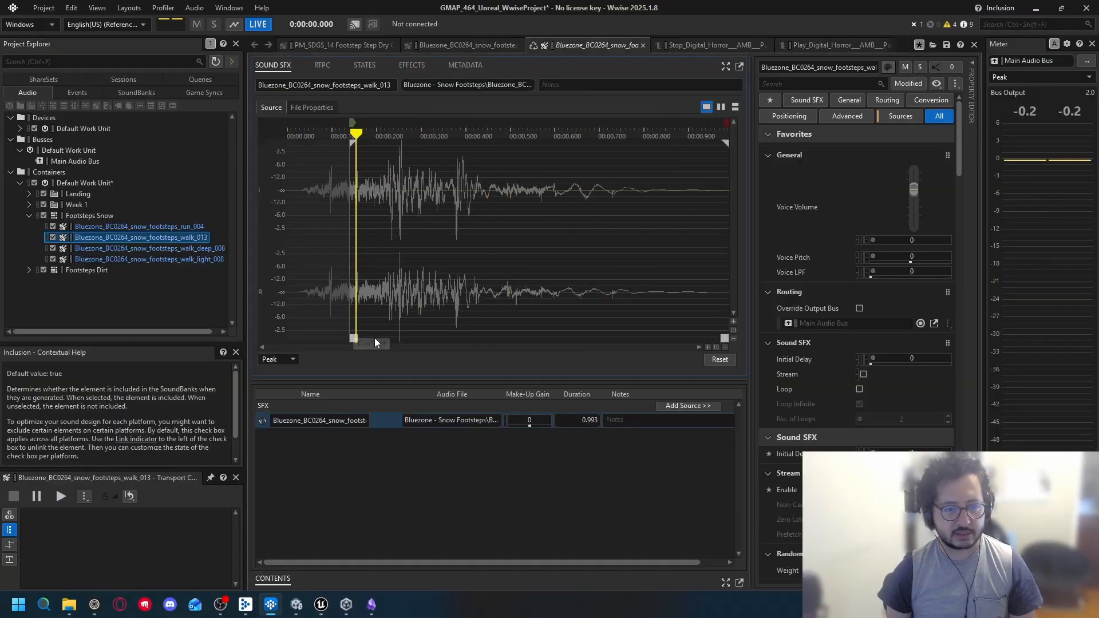
key("space")
Trim walk_013 to run from about 0.25 s to 0.53 s, add a short fade-in, and preview it
left_click_drag(725, 338, 517, 338)
key("space")
key("space")
mouse_move(402, 142)
left_mouse_down()
mouse_move(423, 145)
mouse_move(411, 144)
left_mouse_up()
key("space")
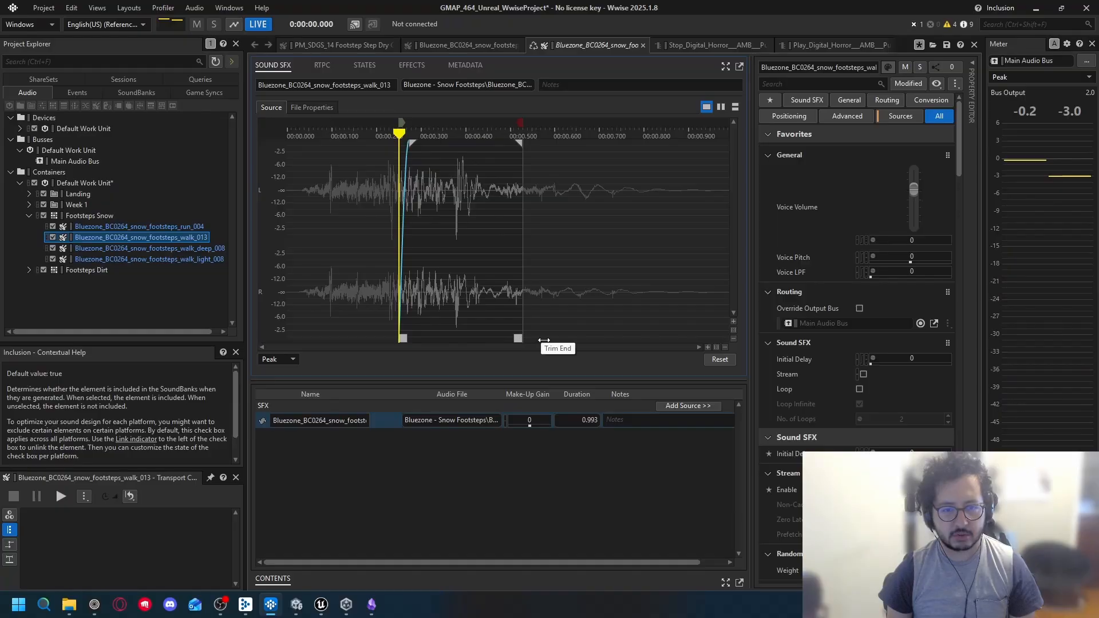
Extend walk_013 to run from about 0.18 s to 0.59 s and preview it several times
left_click_drag(544, 341, 547, 339)
left_click_drag(402, 339, 365, 344)
key("space")
key("space")
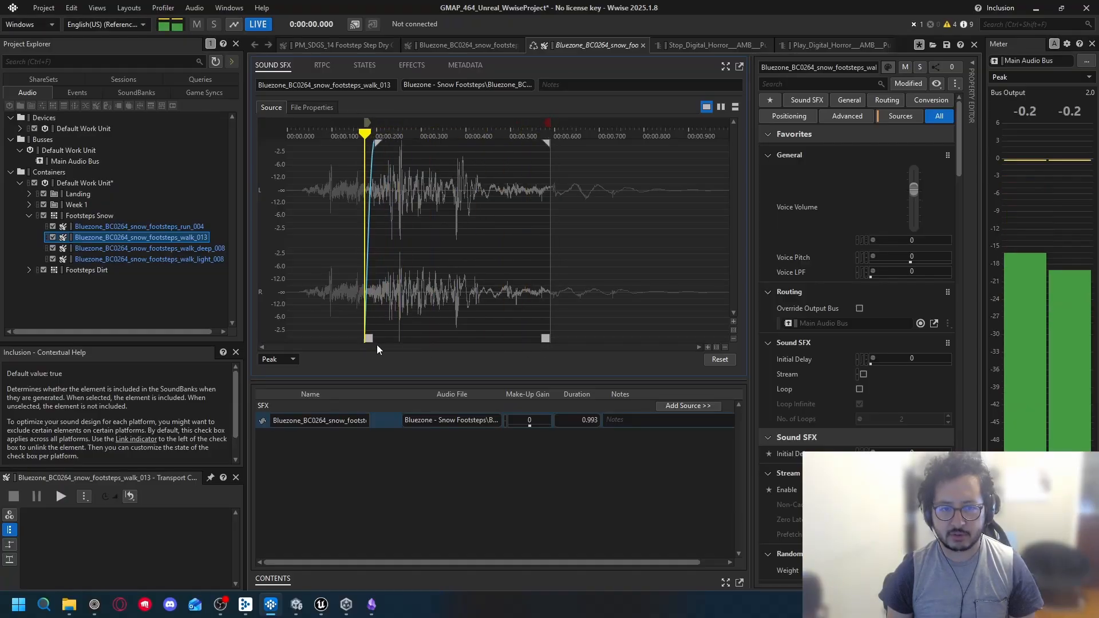
key("space")
key("space")
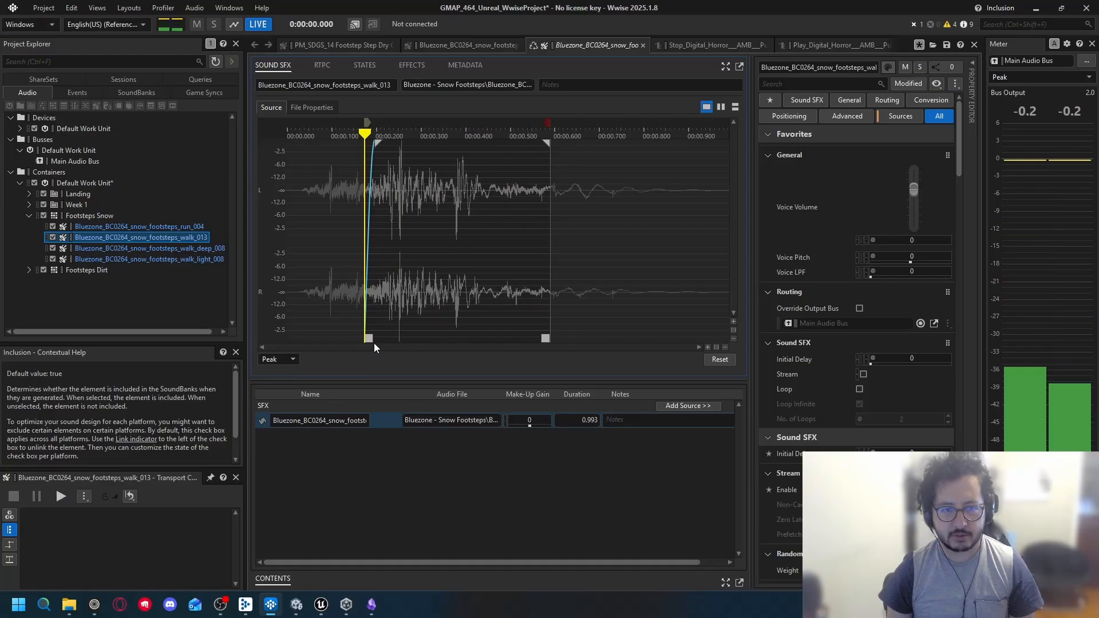
key("space")
Add a fade-out to walk_013 beginning at about 0.47 s and preview it
left_click_drag(543, 145, 495, 144)
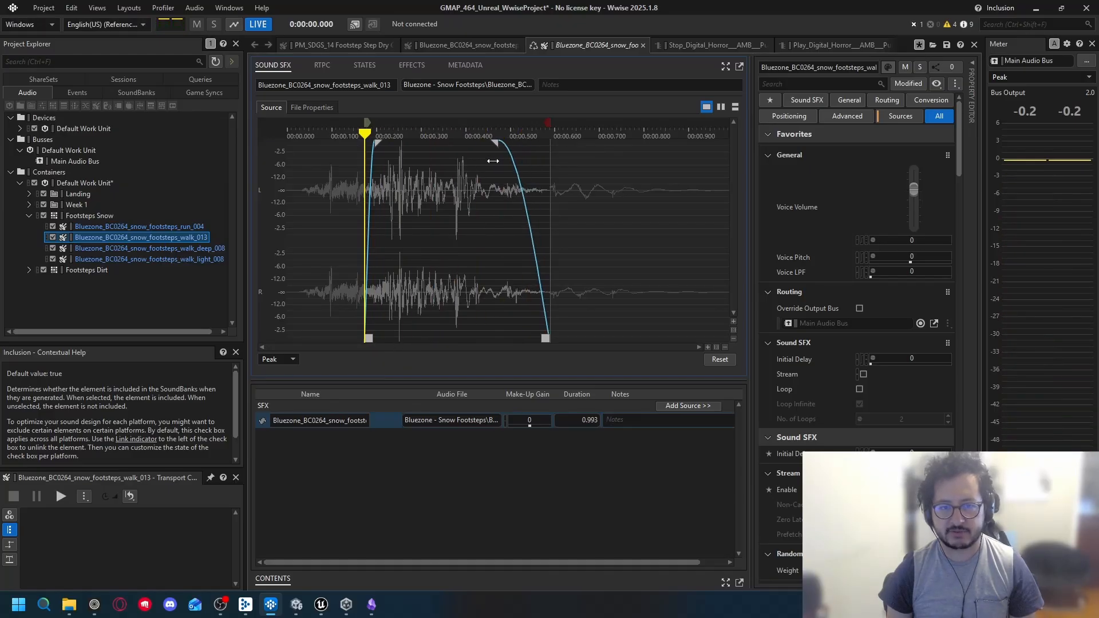
key("space")
key("space")
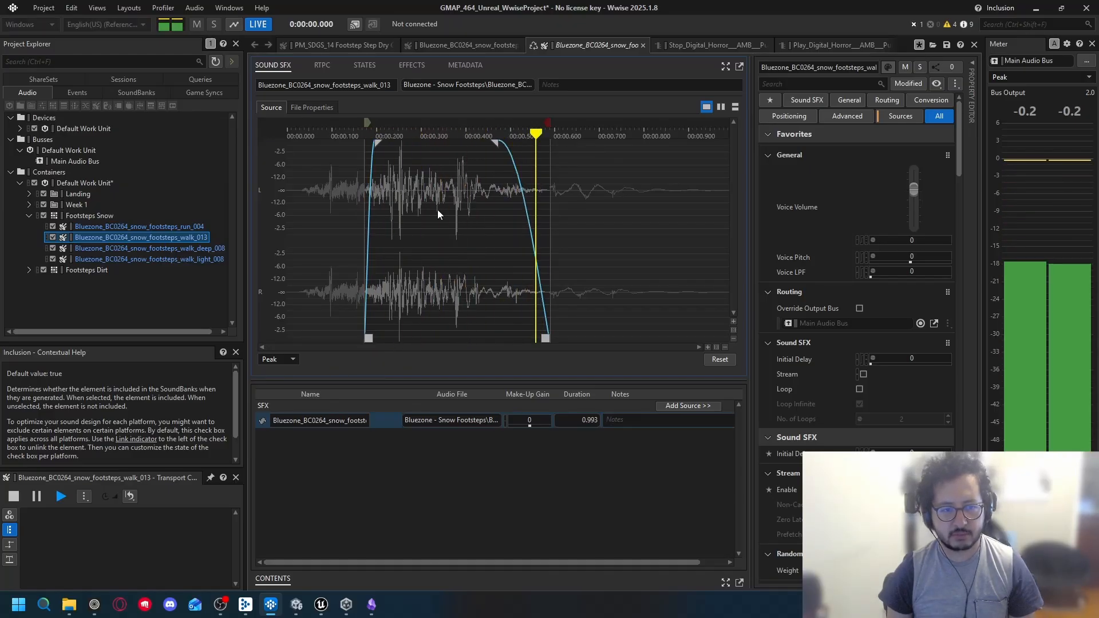
Trim the start of the walk_deep_008 sound to about 0.41 s, add a short fade-in, and preview it
left_click(200, 249)
key("space")
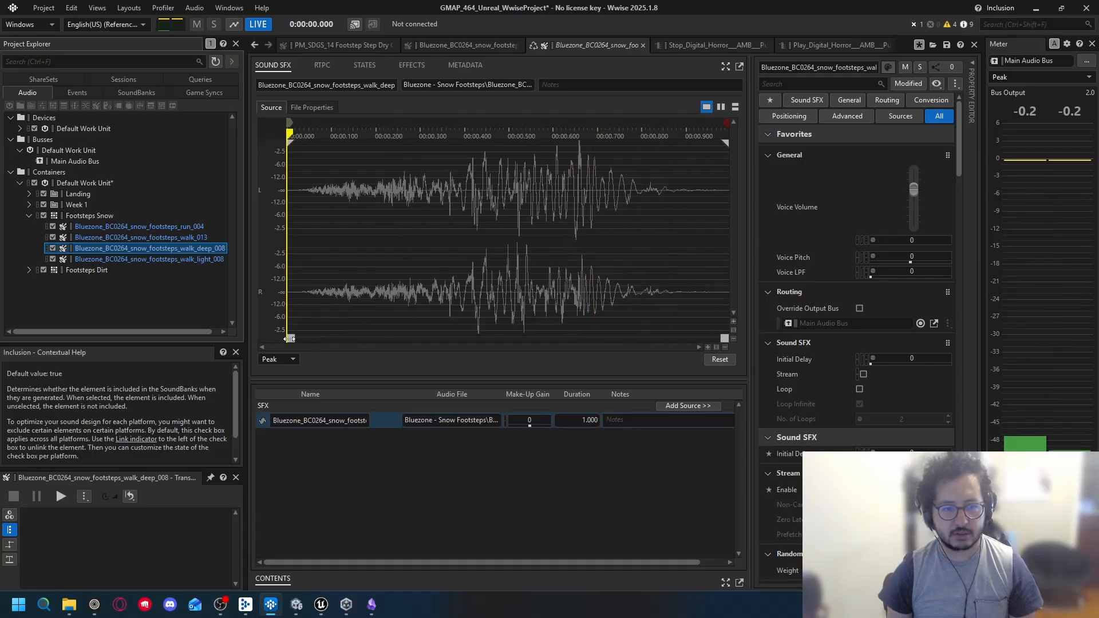
left_click_drag(290, 338, 472, 337)
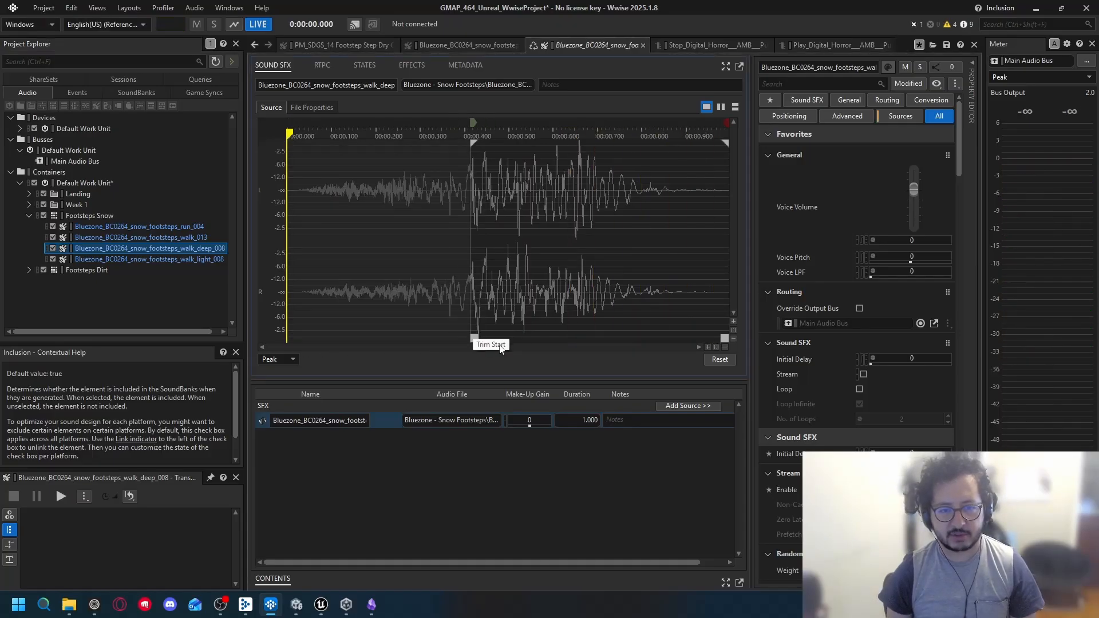
key("space")
left_click_drag(473, 143, 483, 143)
key("space")
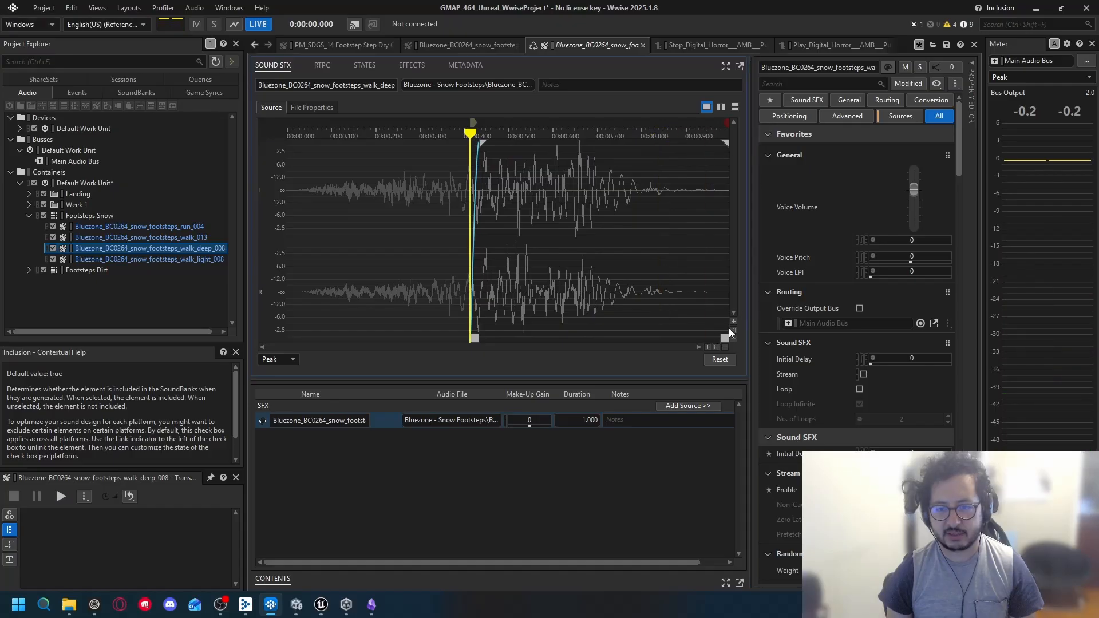
Trim the end of walk_deep_008 to about 0.83 s, add a fade-out beginning at about 0.68 s, and preview it
left_click_drag(724, 338, 651, 338)
left_click_drag(651, 141, 582, 142)
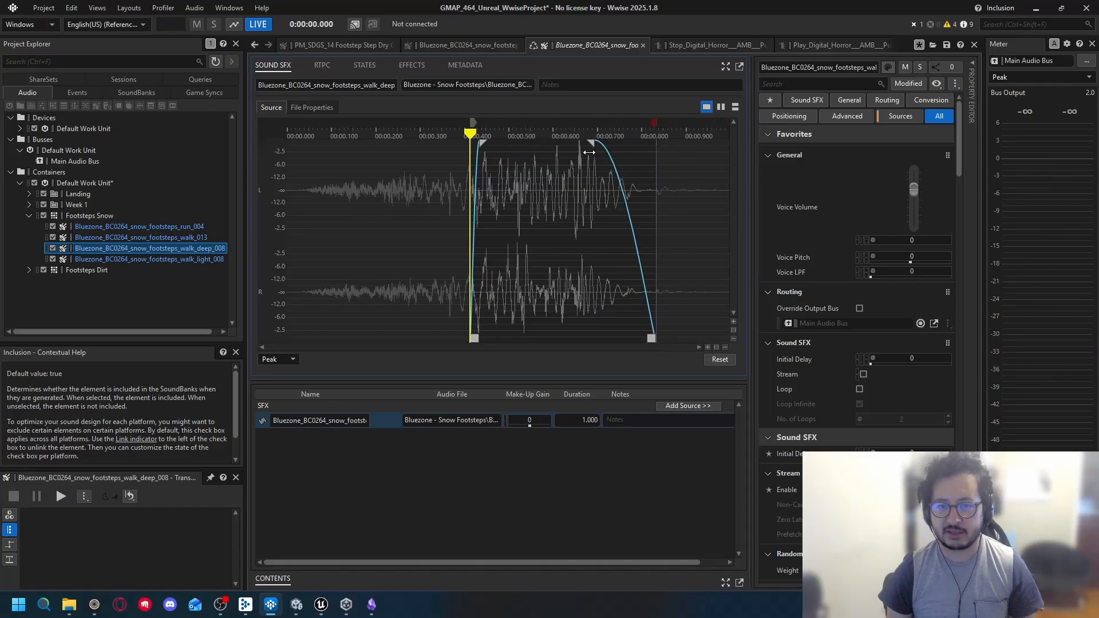
key("space")
Open the walk_light_008 sound, trim its start to about 0.27 s, and preview it
left_click(152, 260)
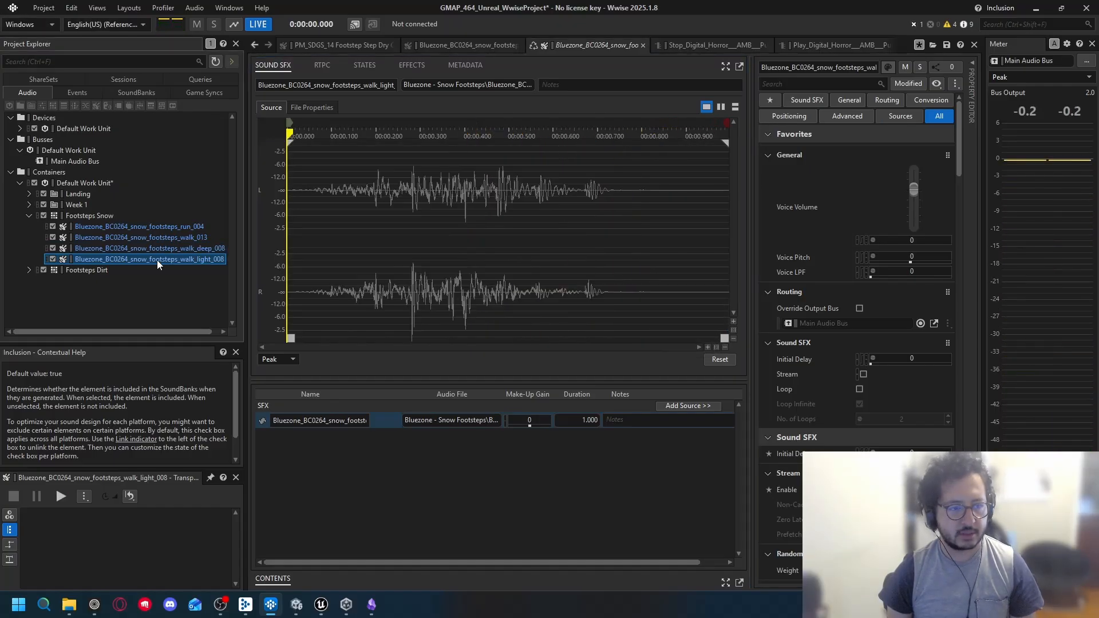
key("space")
left_click_drag(308, 339, 425, 338)
key("space")
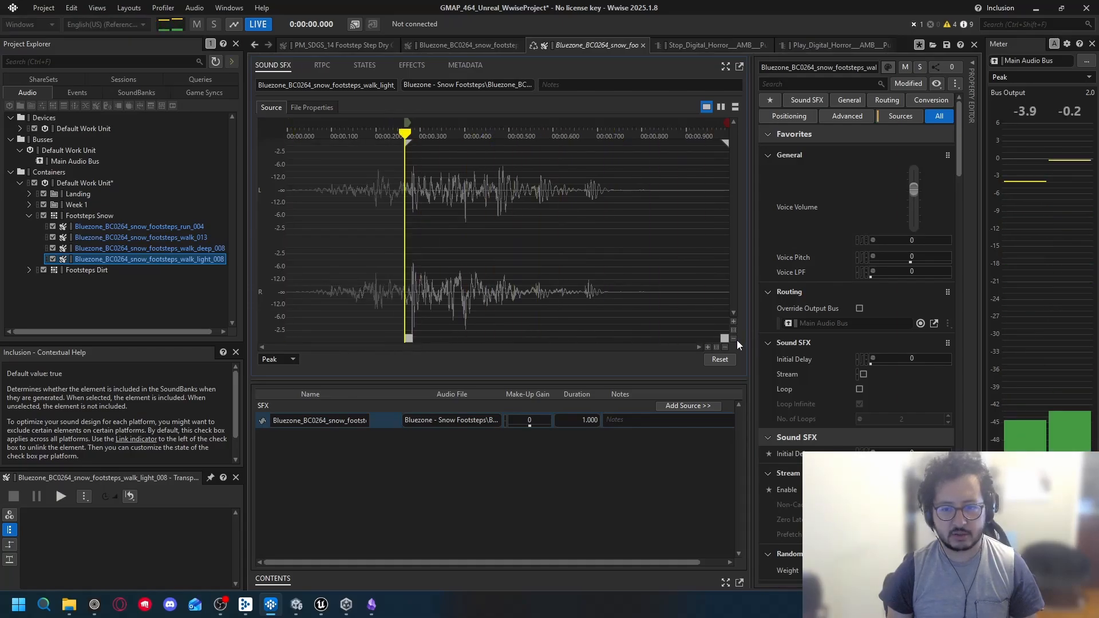
Trim the end of walk_light_008 to about 0.72 s, add a short fade-in and a fade-out from about 0.60 s, and preview it
left_click_drag(725, 339, 602, 357)
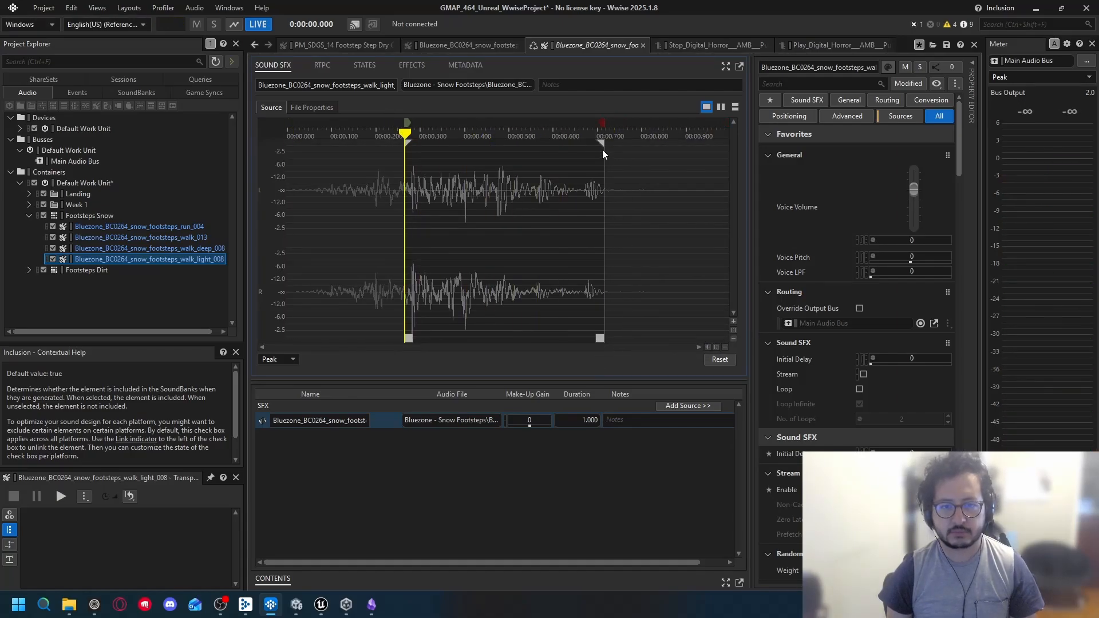
left_click_drag(602, 153, 554, 165)
left_click_drag(407, 143, 418, 150)
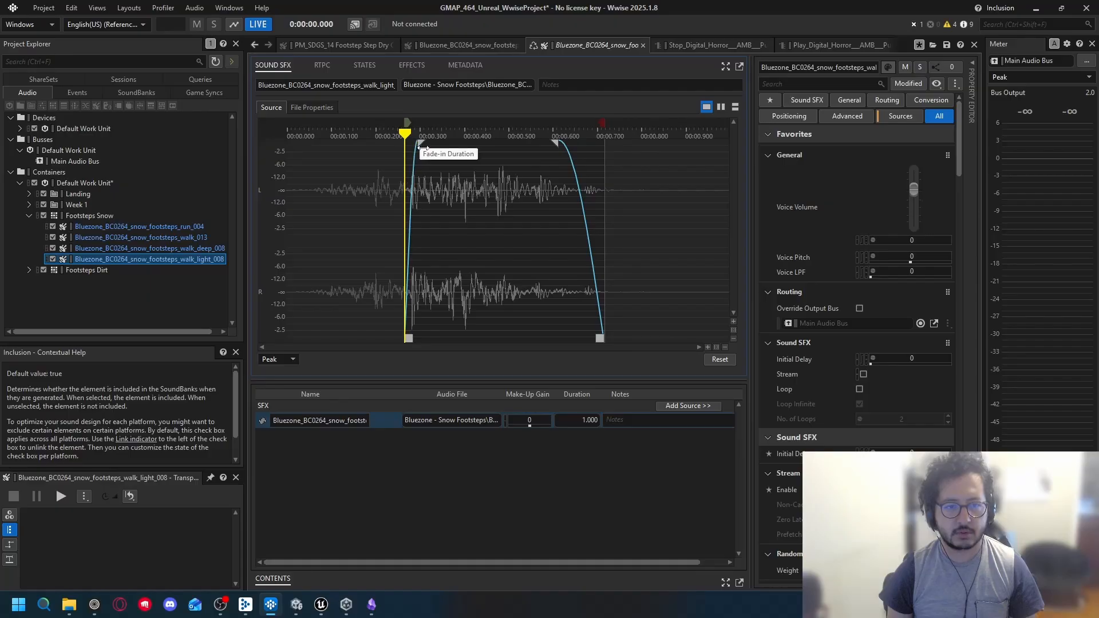
key("space")
key("space")
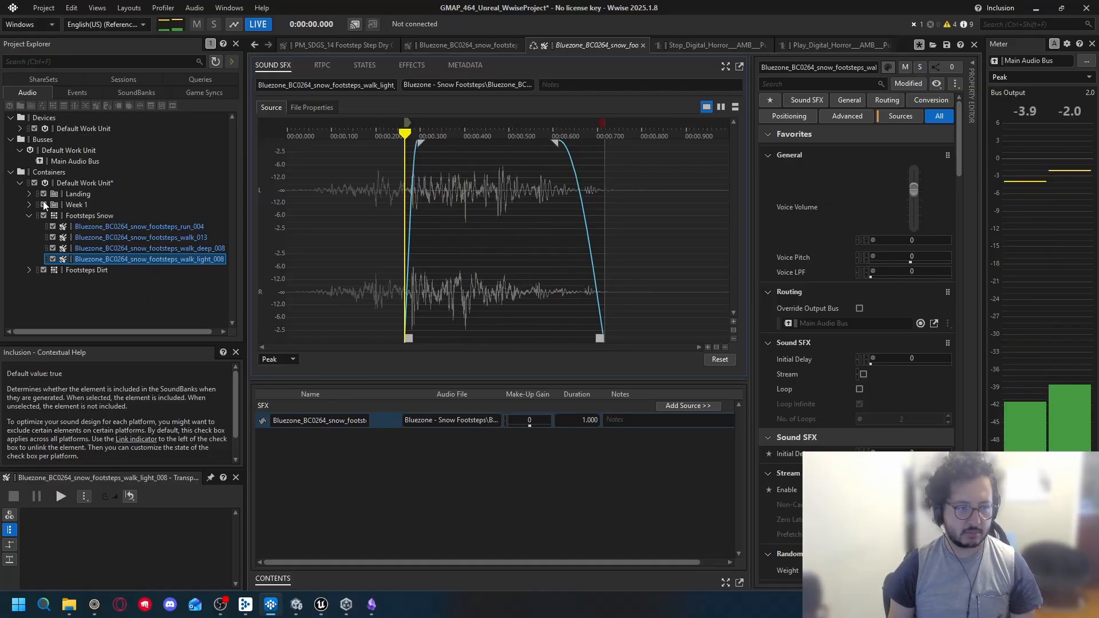
Play the Footsteps Snow and Footsteps Dirt containers alternately to compare their loudness
left_click(83, 215)
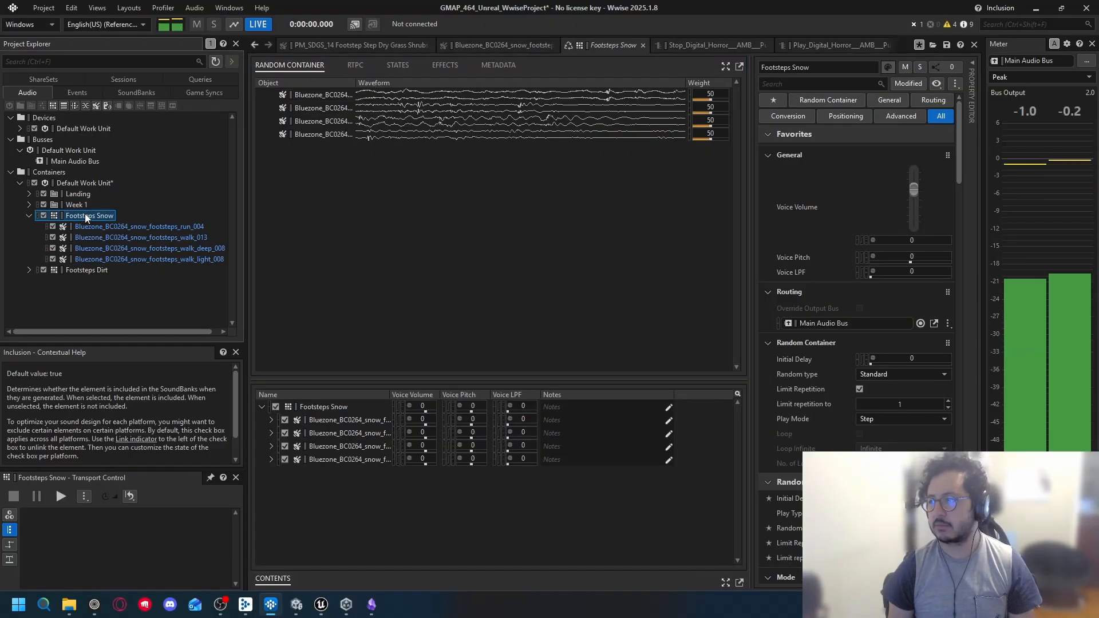
key("space")
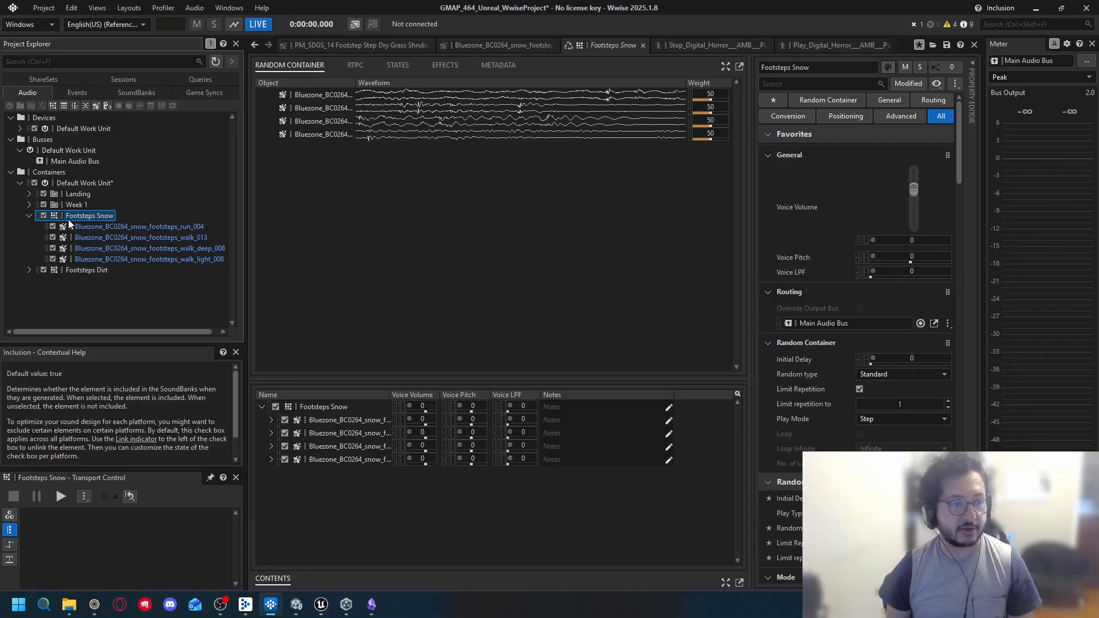
left_click(81, 270)
key("space")
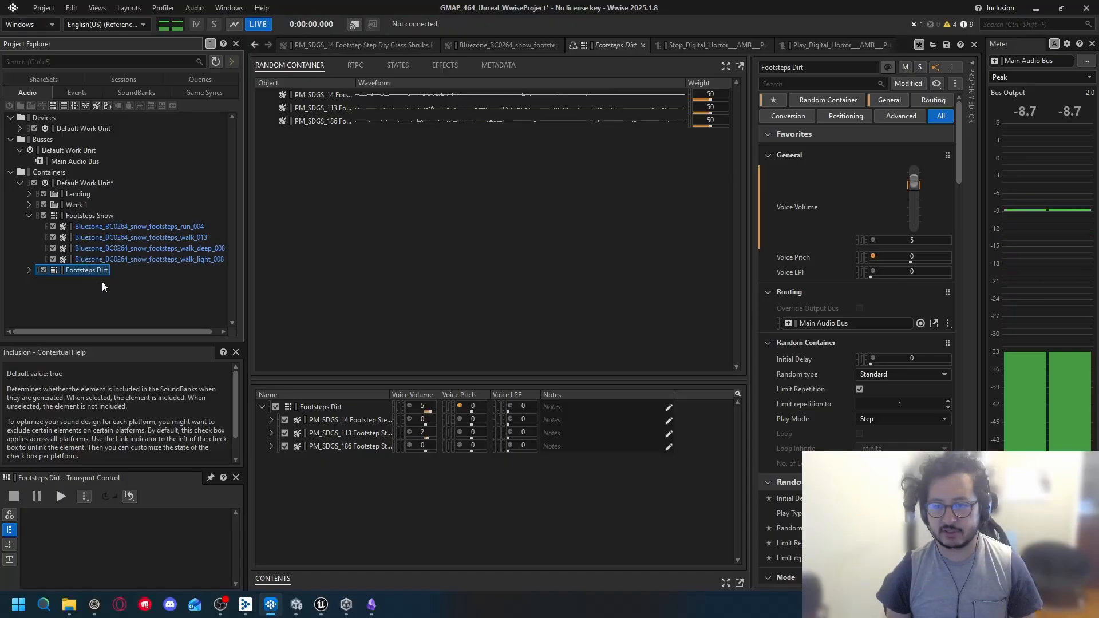
left_click(81, 216)
key("space")
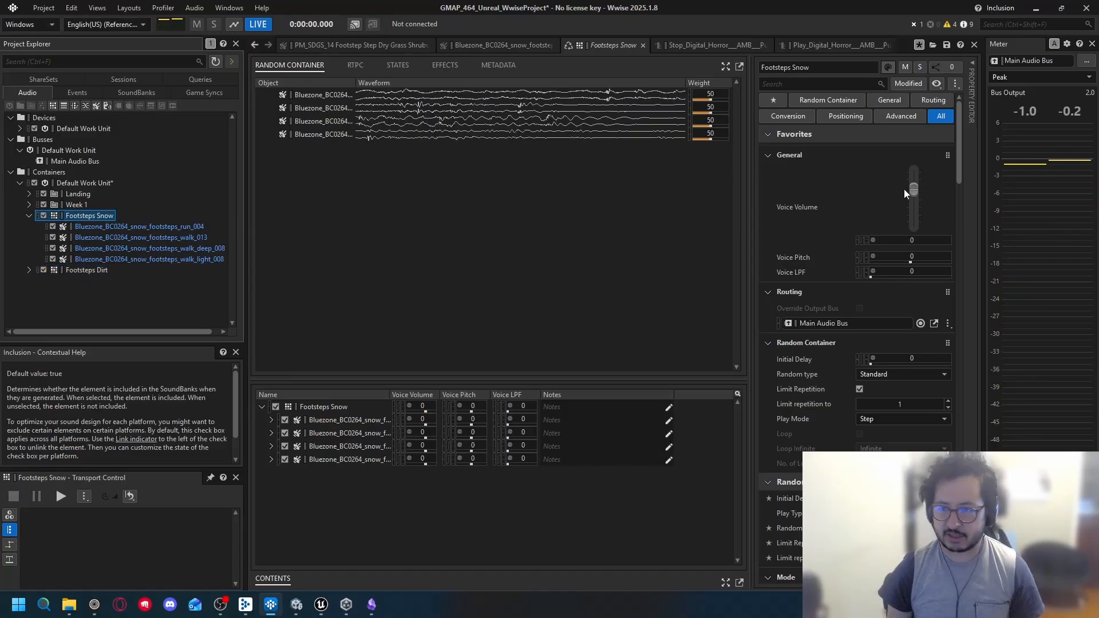
Set the Voice Volume of the Footsteps Snow container to -6 and play it to check the level
left_click(915, 241)
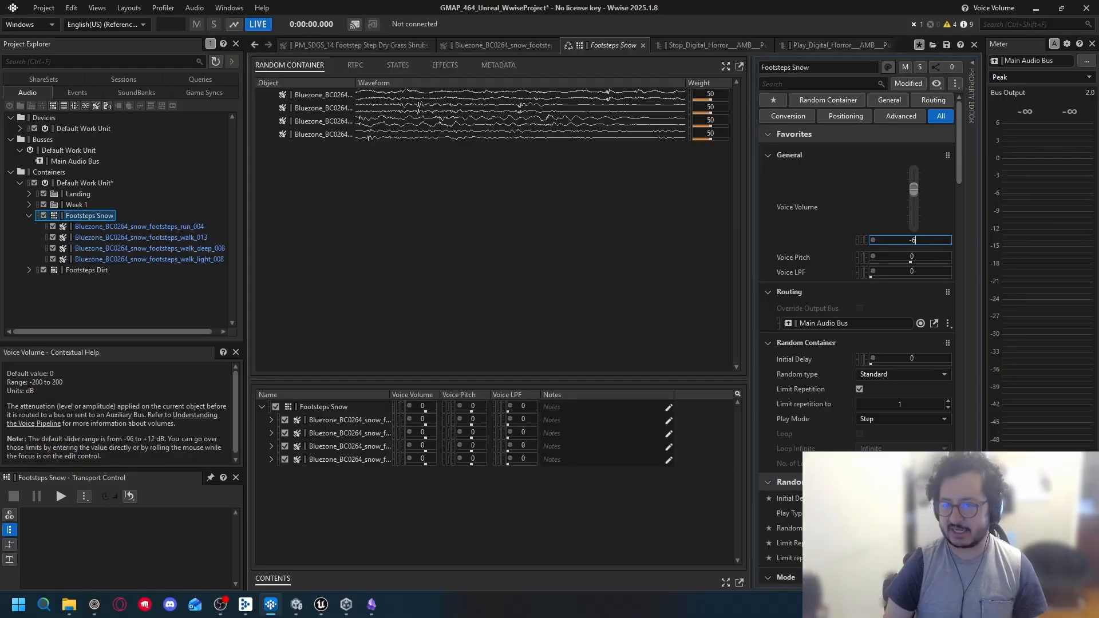
key("Return")
key("space")
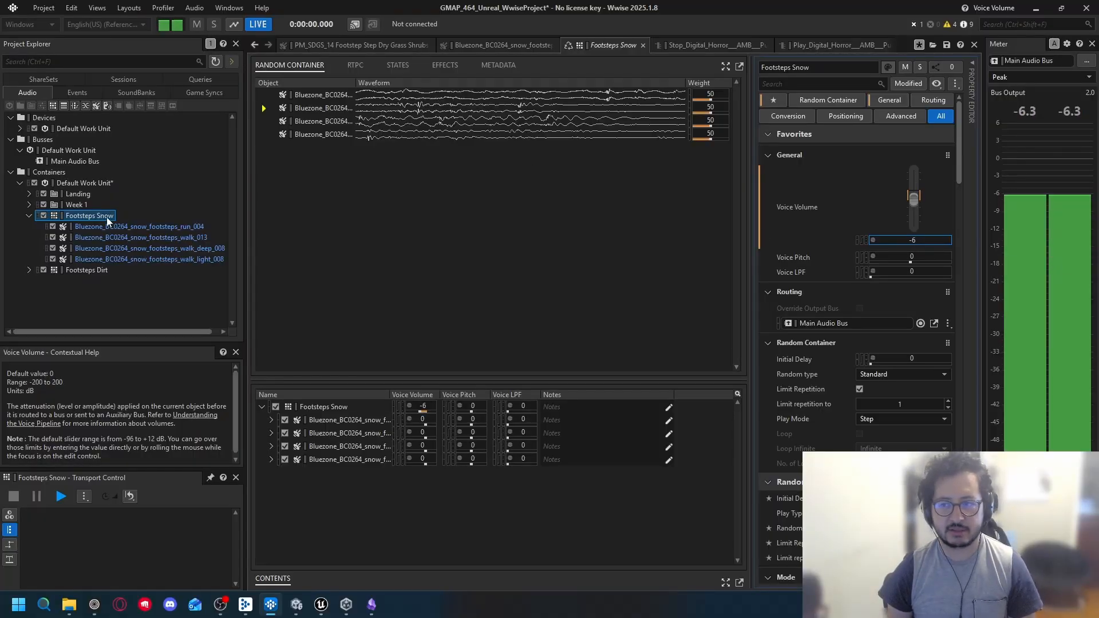
left_click(87, 270)
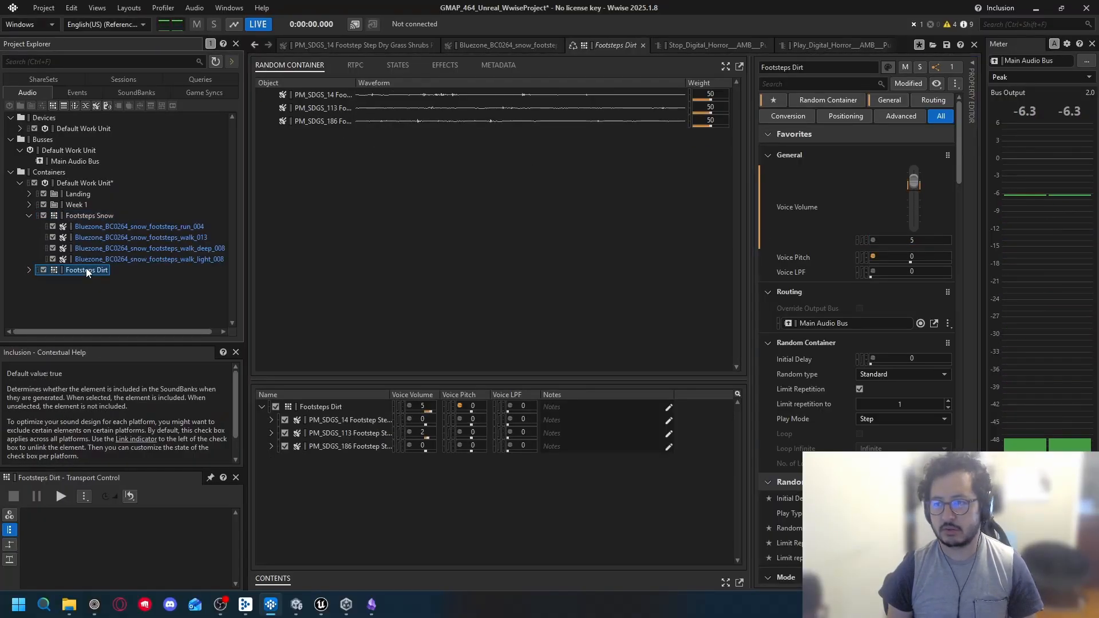
left_click(77, 219)
key("space")
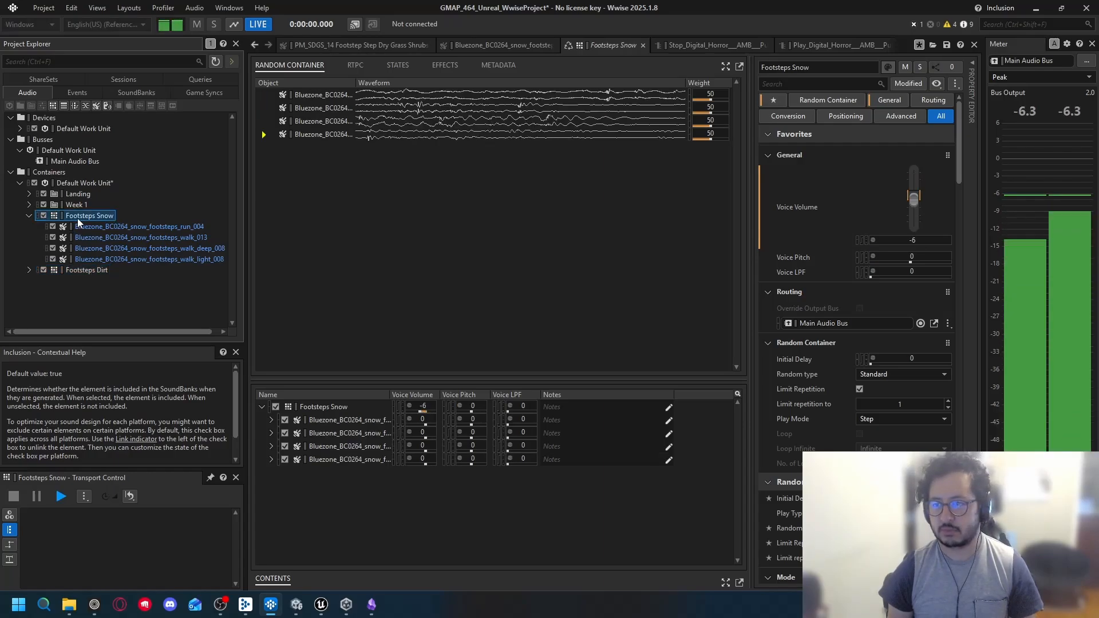
Set the Voice Volume of Footsteps Snow to -4 and compare its playback with Footsteps Dirt
left_click(919, 240)
left_click(919, 240)
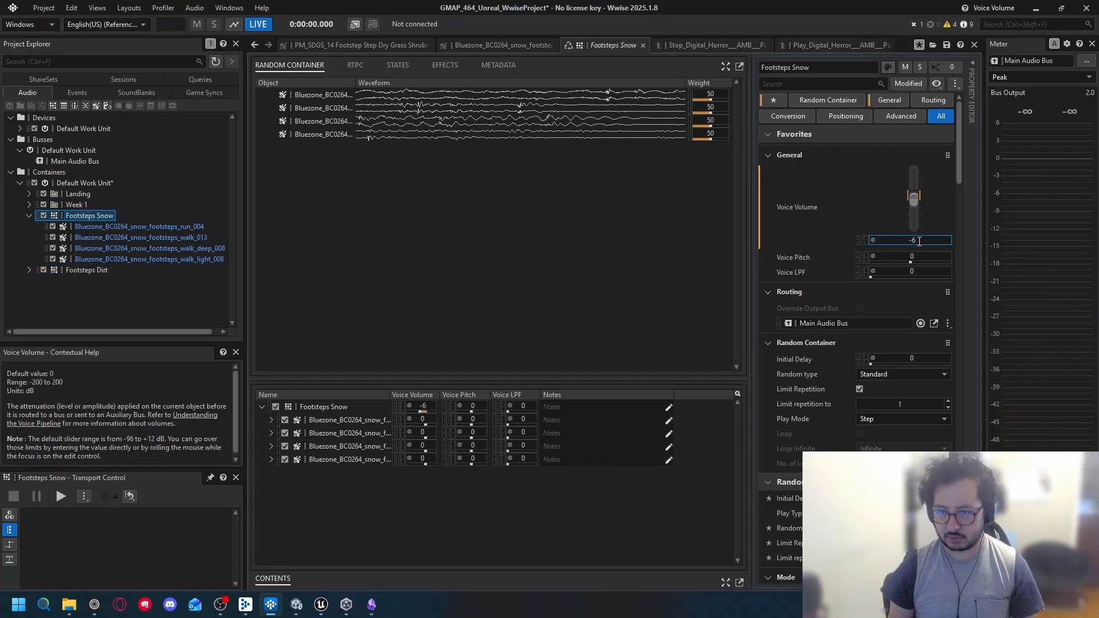
type("4")
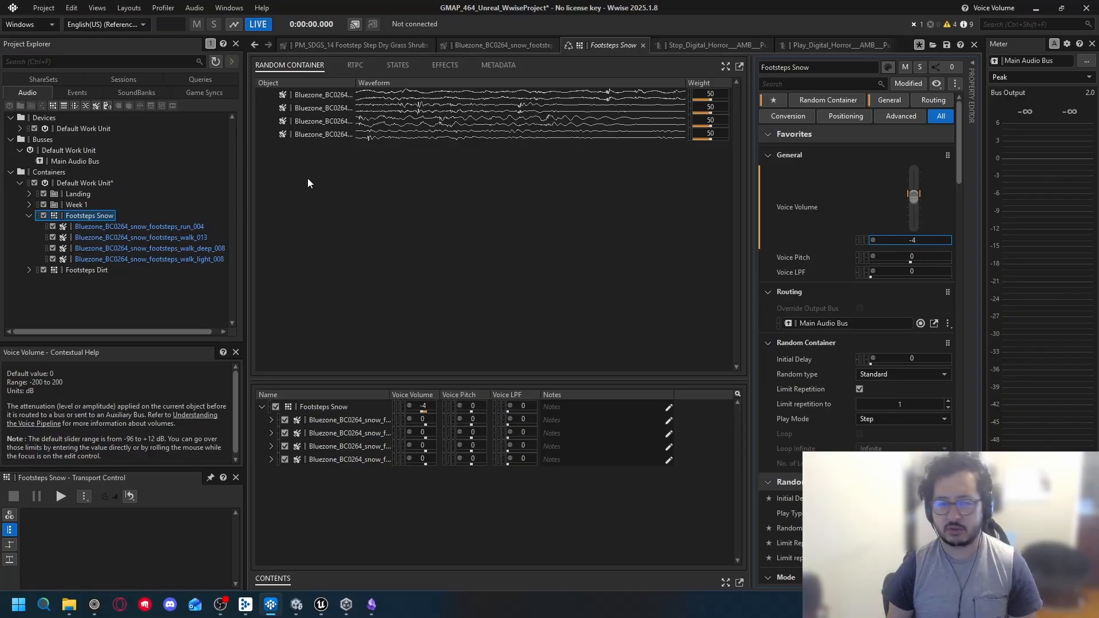
left_click(82, 213)
key("space")
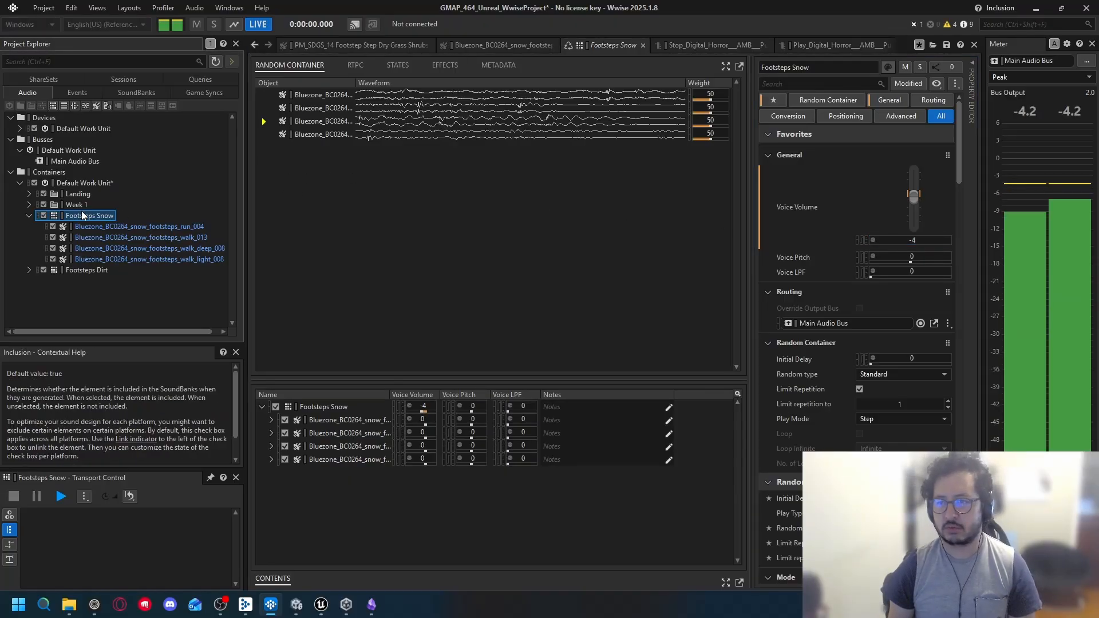
left_click(82, 270)
key("space")
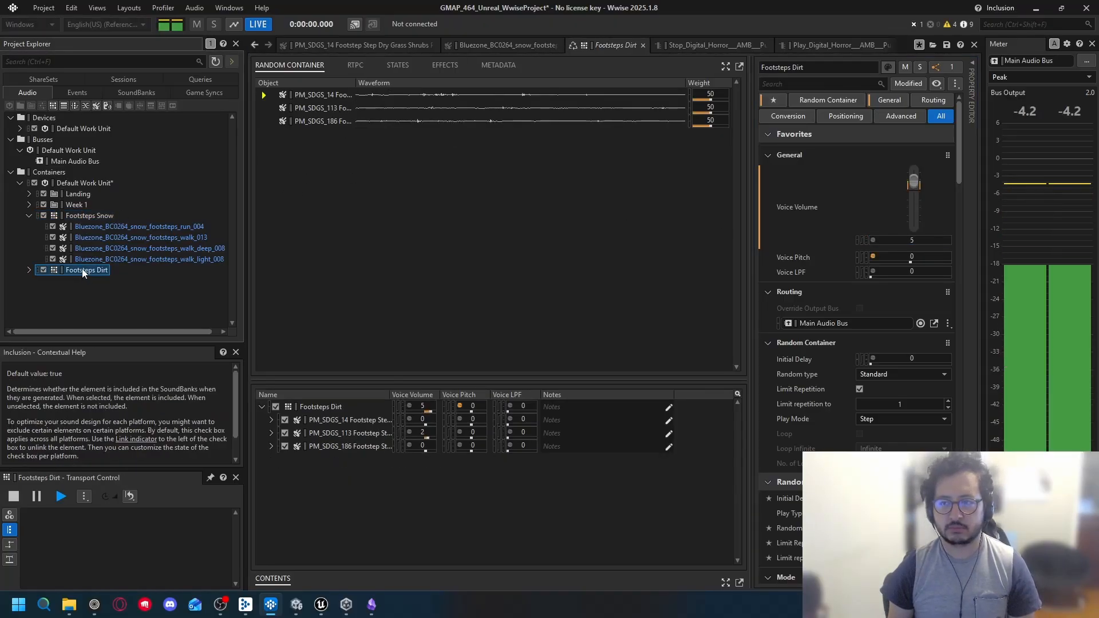
left_click(86, 218)
key("space")
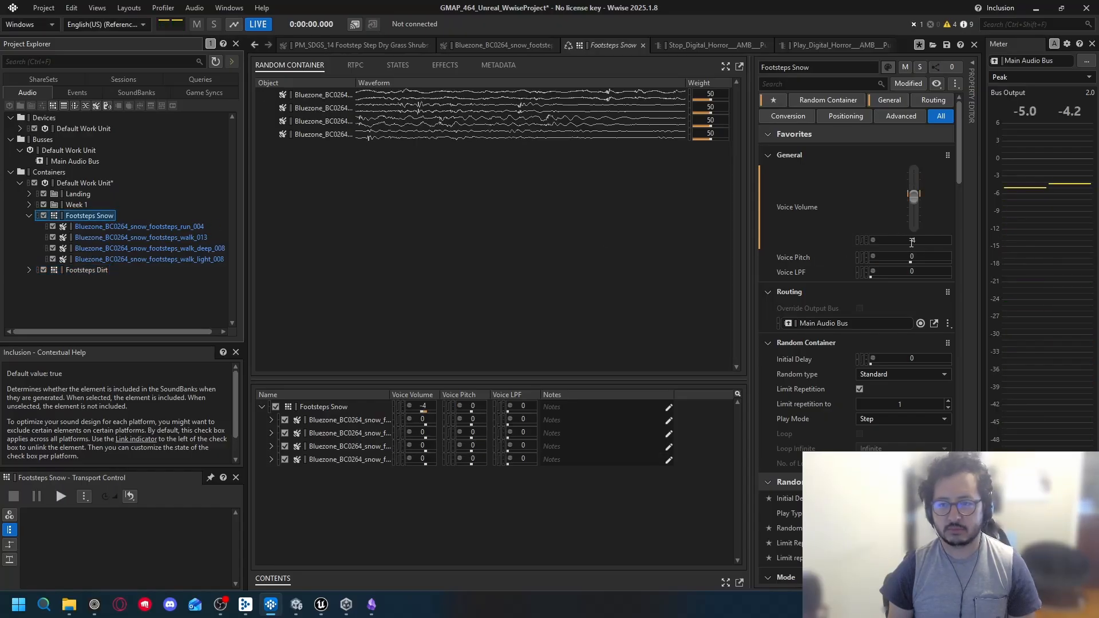
Set the Voice Volume of Footsteps Snow to -7 and compare its playback with Footsteps Dirt
left_click(920, 240)
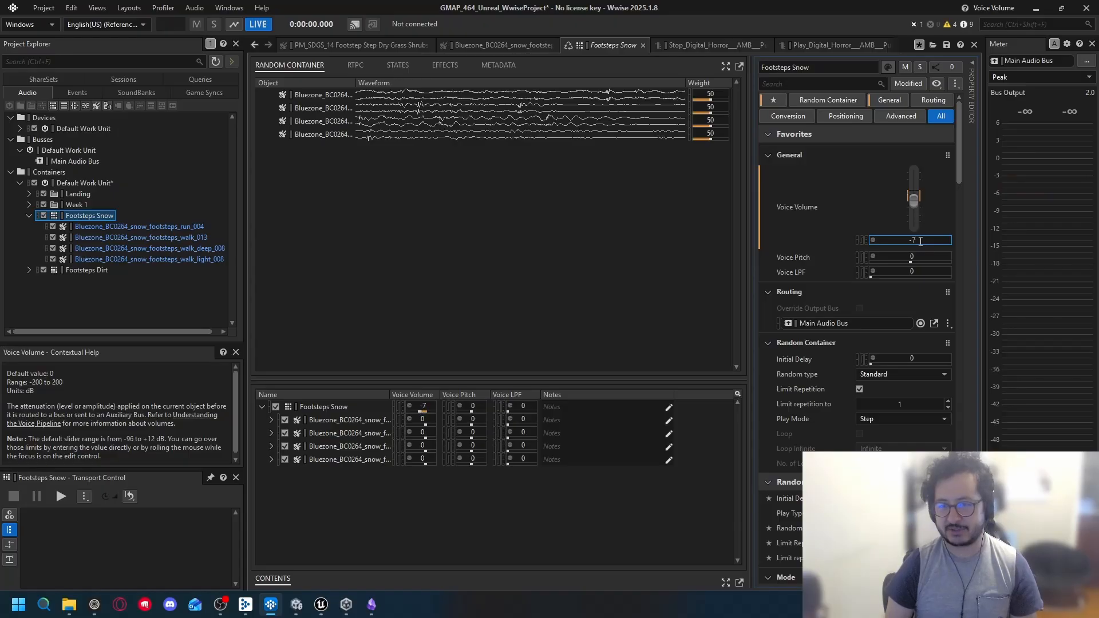
left_click(90, 216)
key("End")
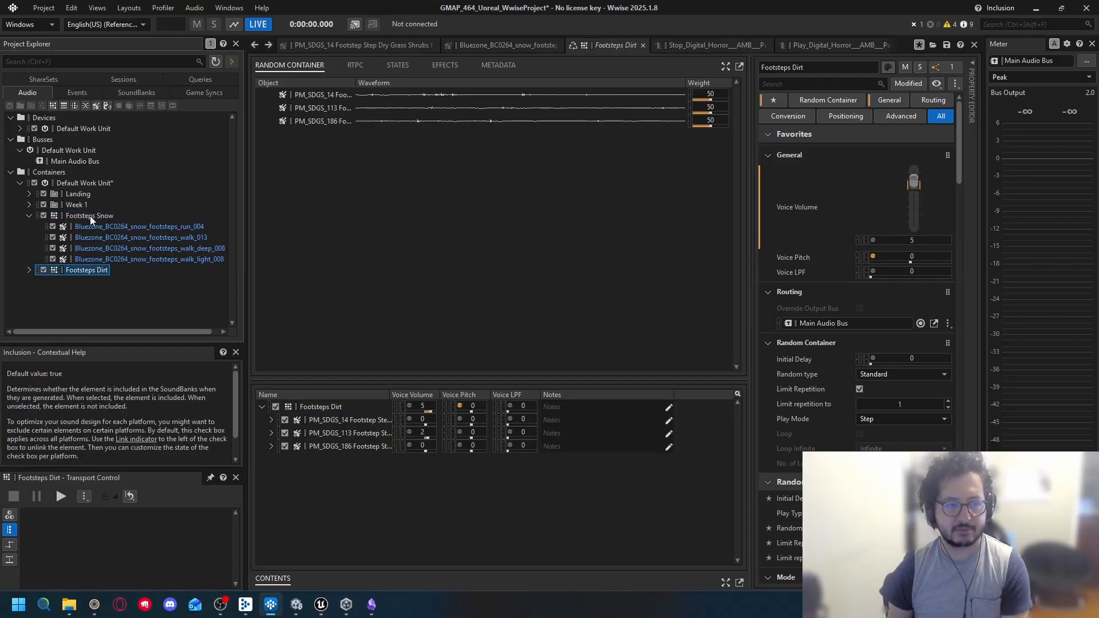
left_click(91, 215)
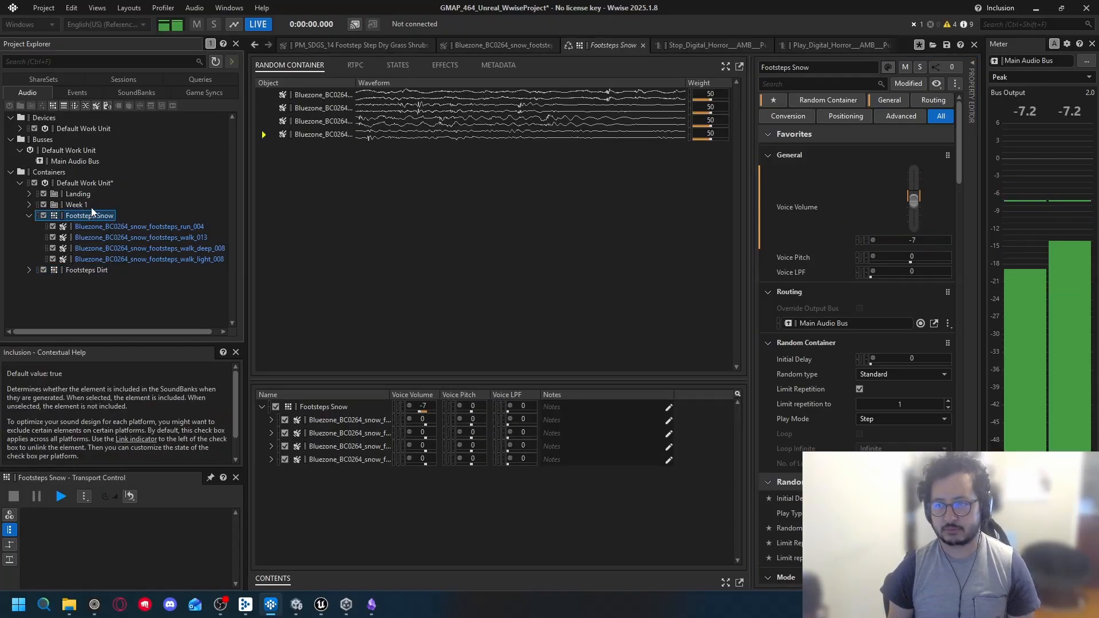
left_click(80, 269)
key("space")
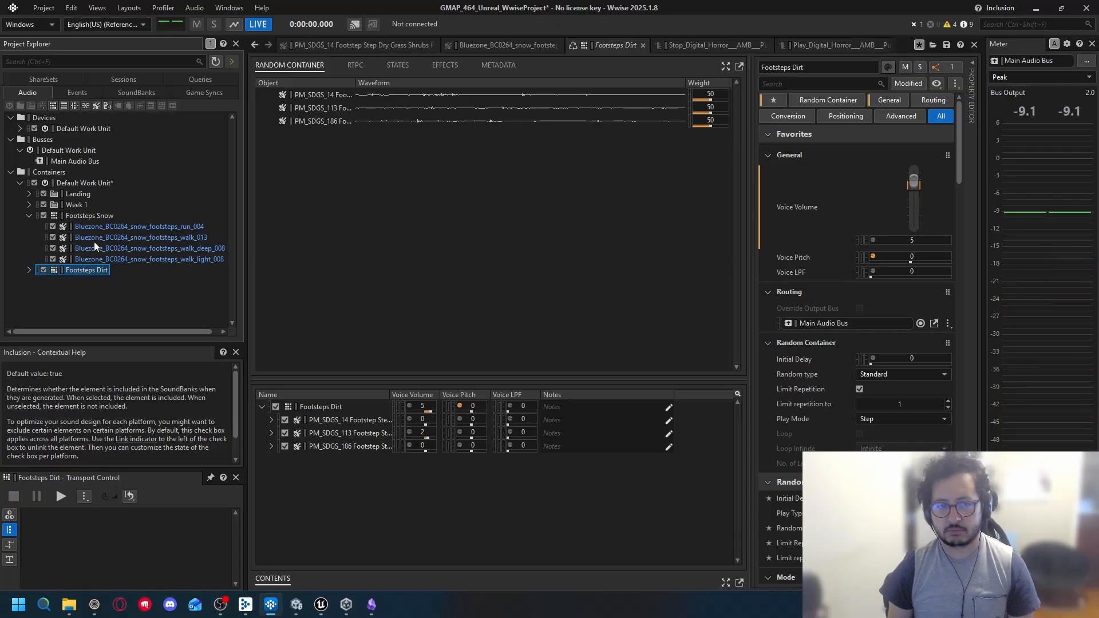
Play the Footsteps Snow container once more and save the project
left_click(95, 217)
key("space")
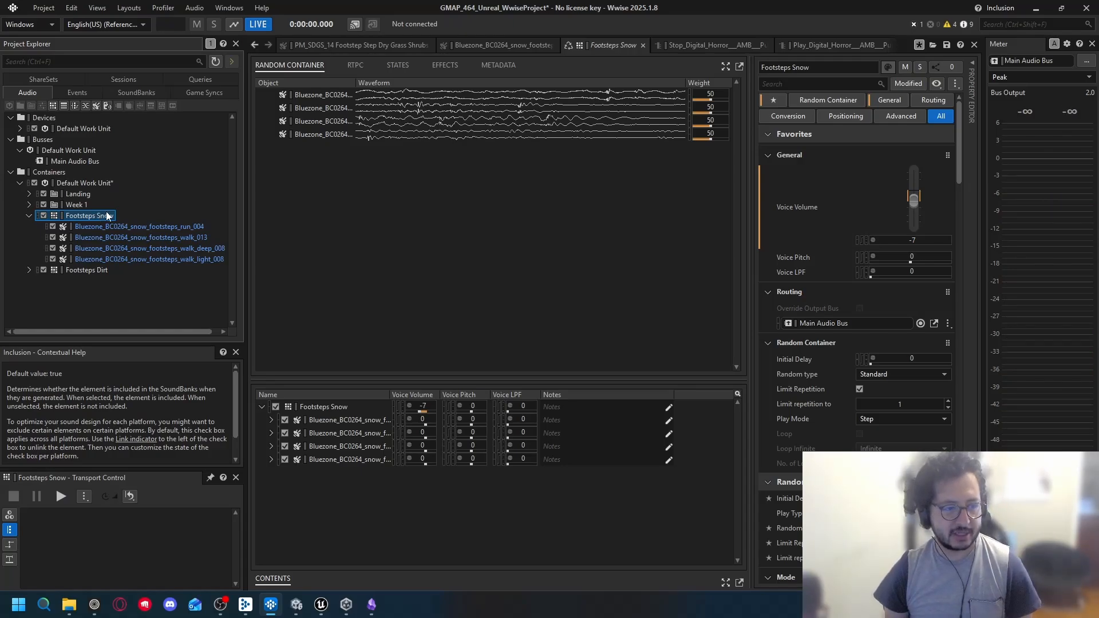
key("ctrl+s")
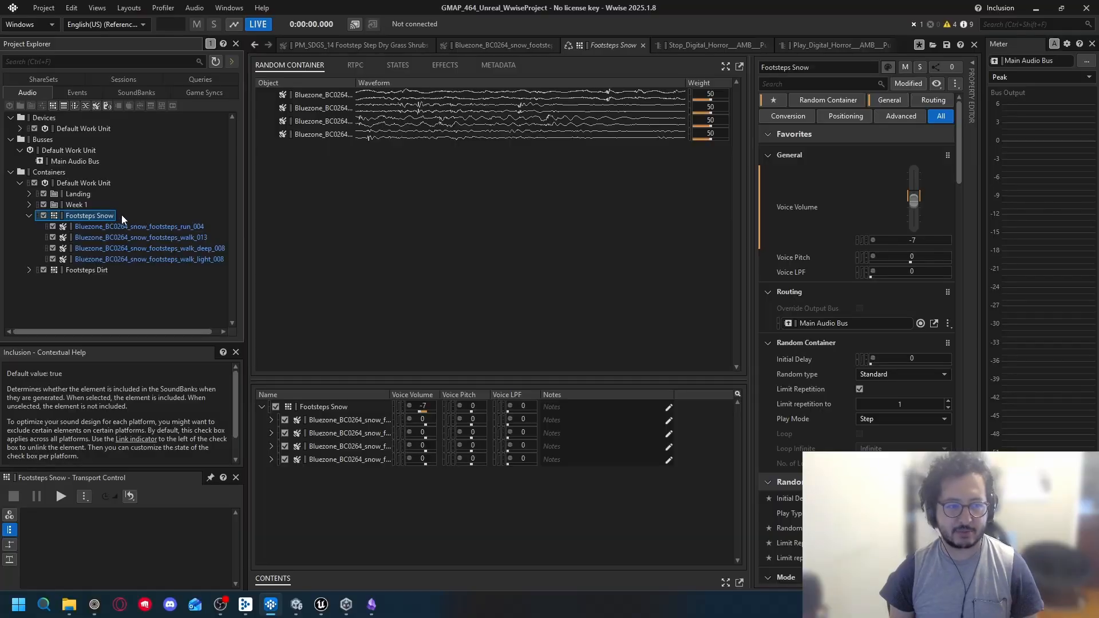
left_click(85, 95)
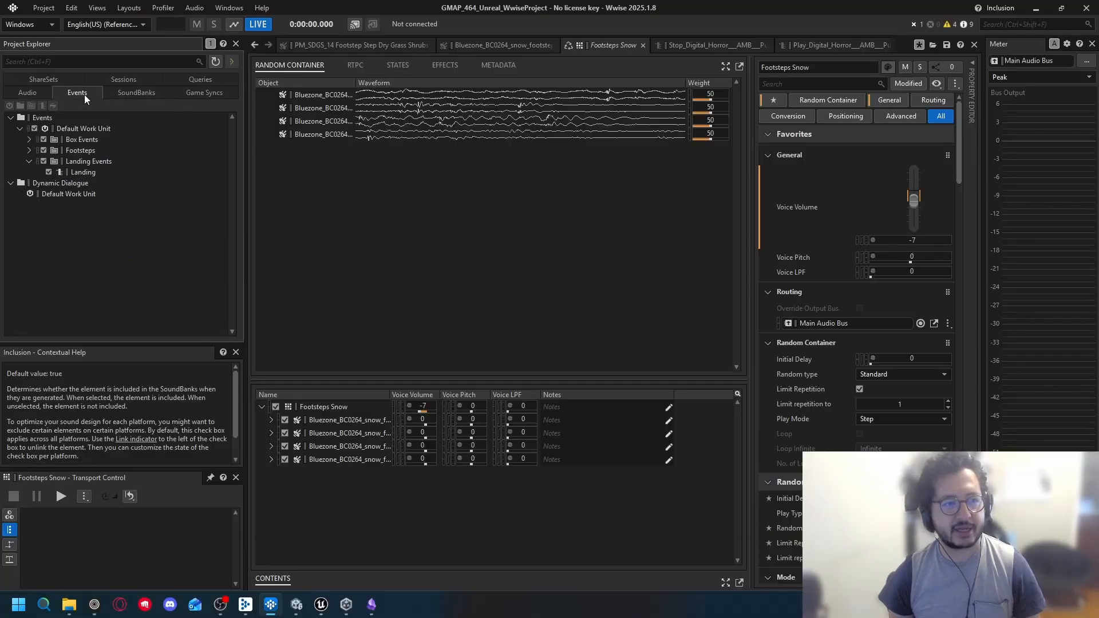
left_click(29, 150)
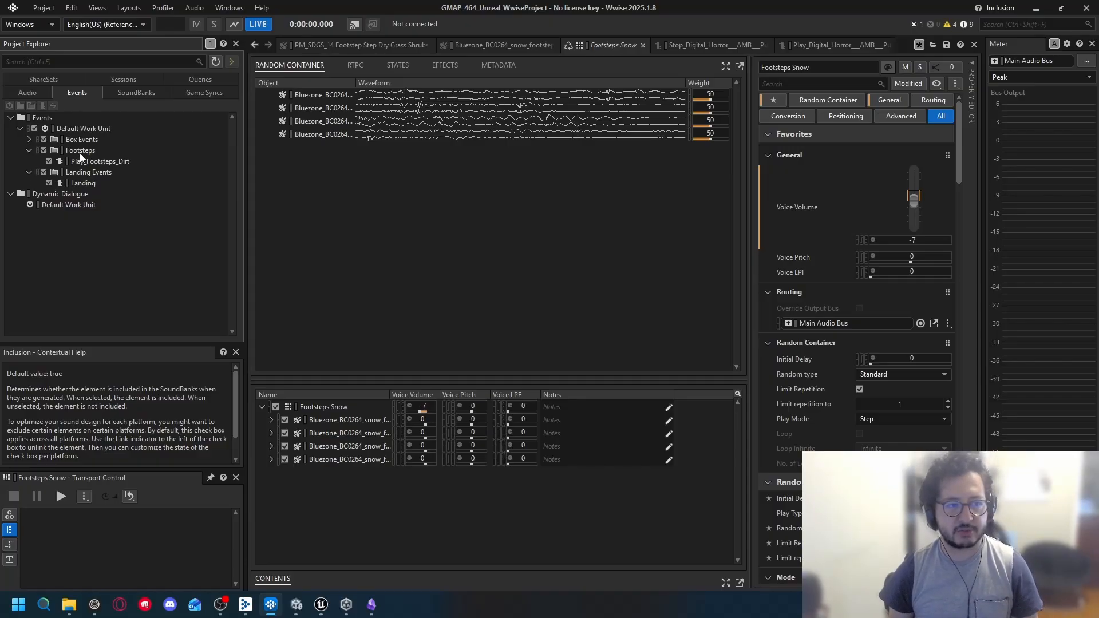
left_click(80, 151)
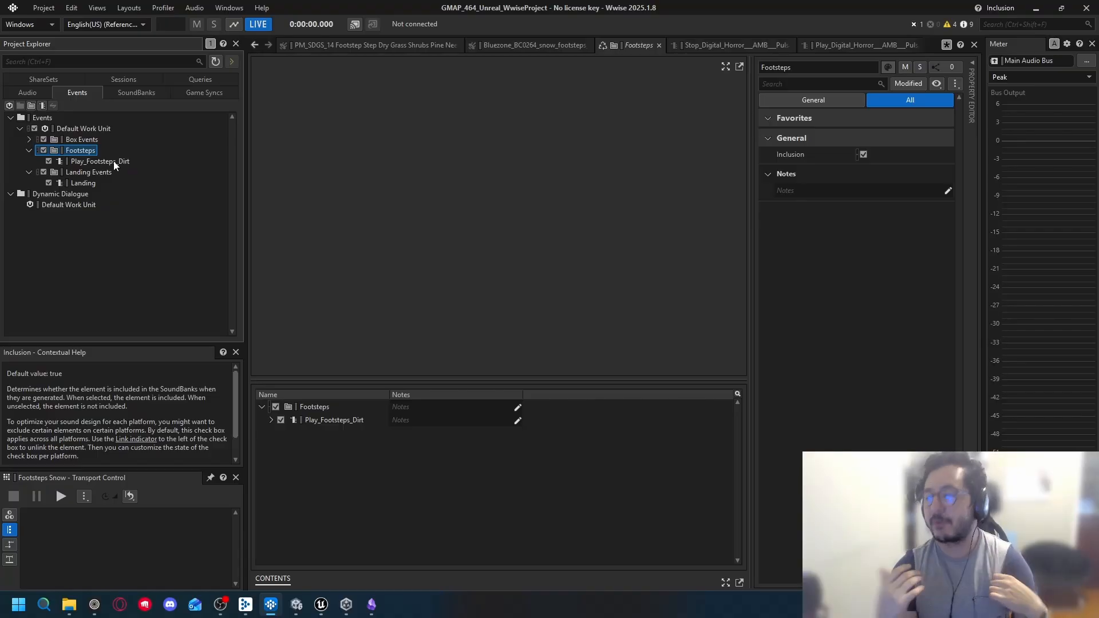
left_click(53, 77)
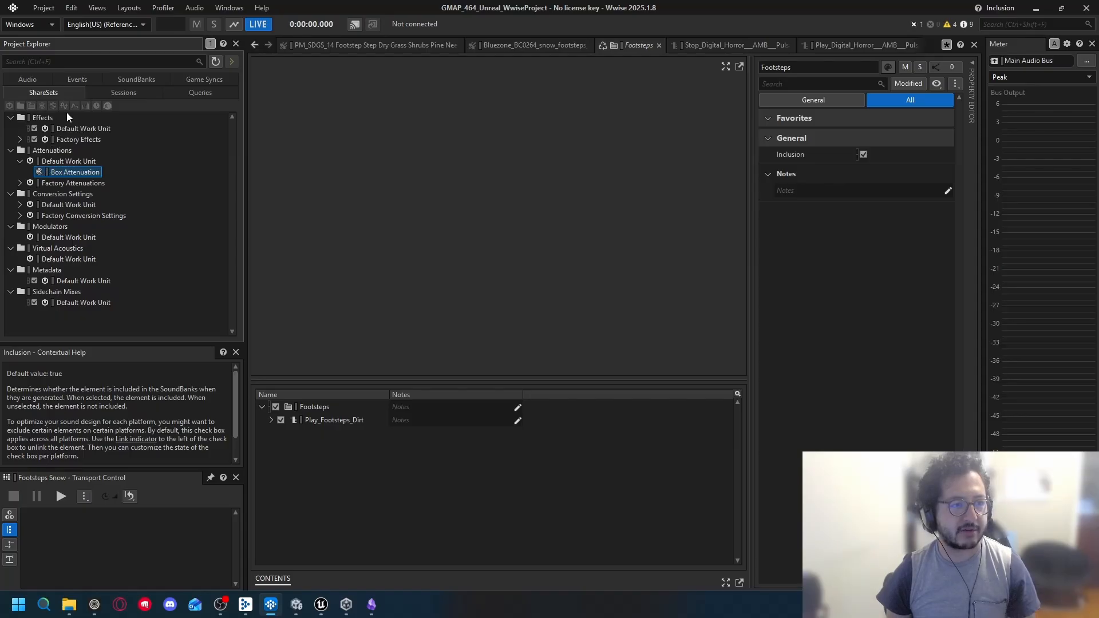
Create a Switch Group named Footsteps_Switch in the Default Work Unit under Switches
left_click(201, 81)
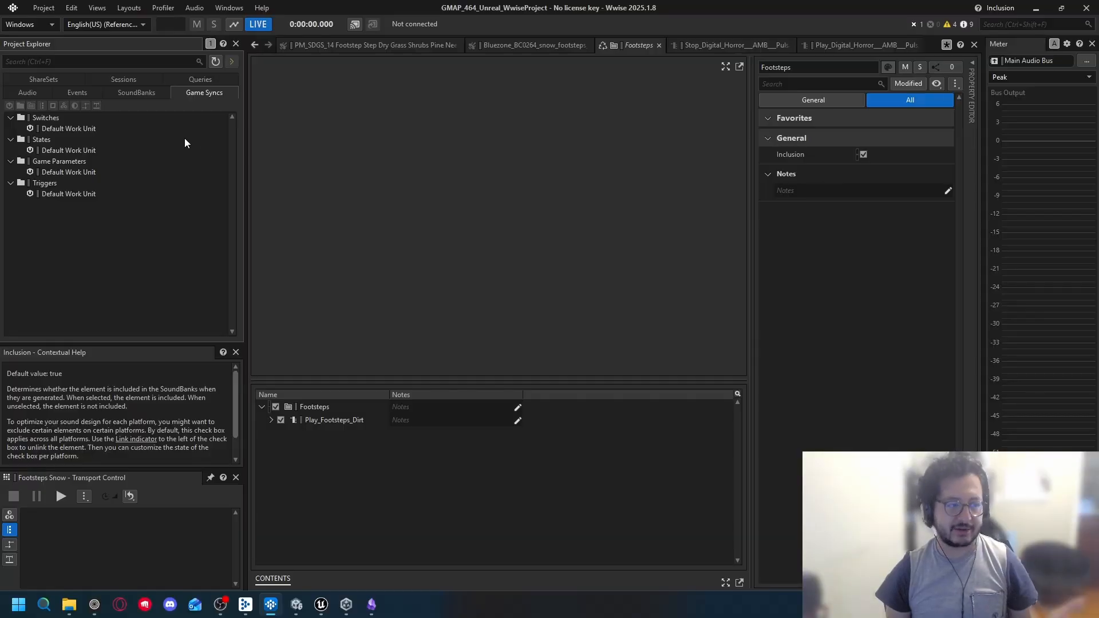
left_click(84, 127)
left_click(58, 119)
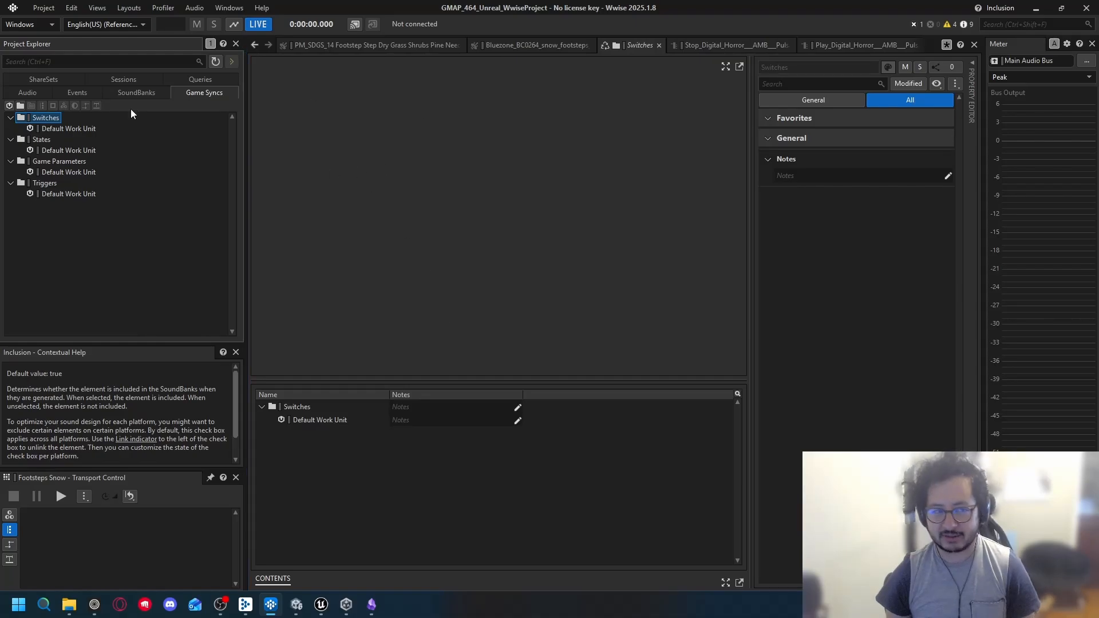
left_click(58, 127)
right_click(60, 128)
mouse_move(214, 133)
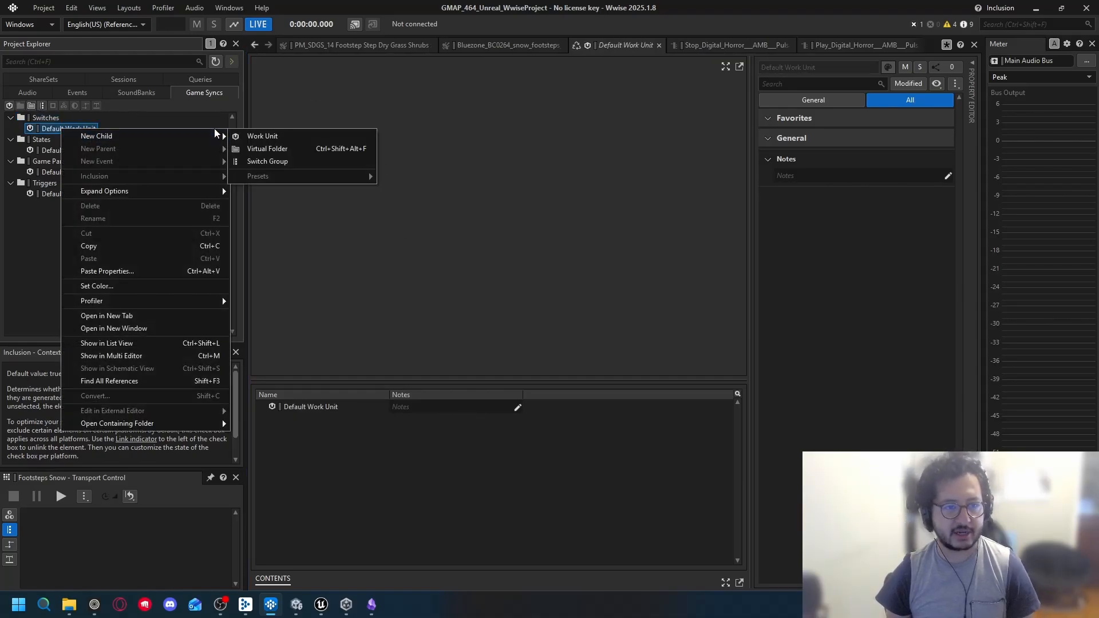
left_click(295, 162)
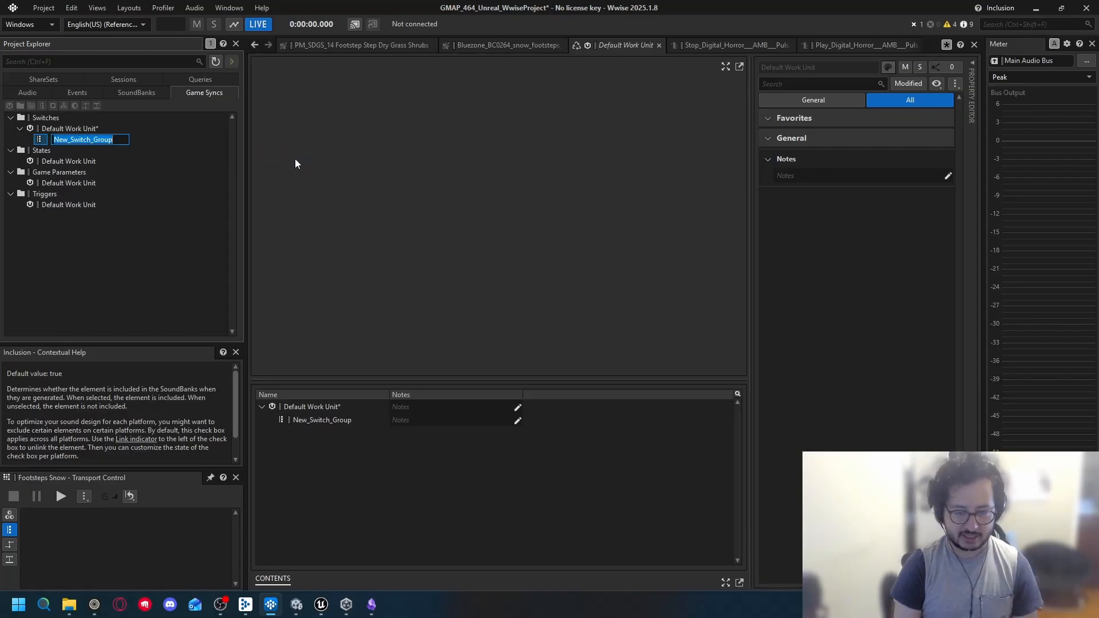
type("Footstep")
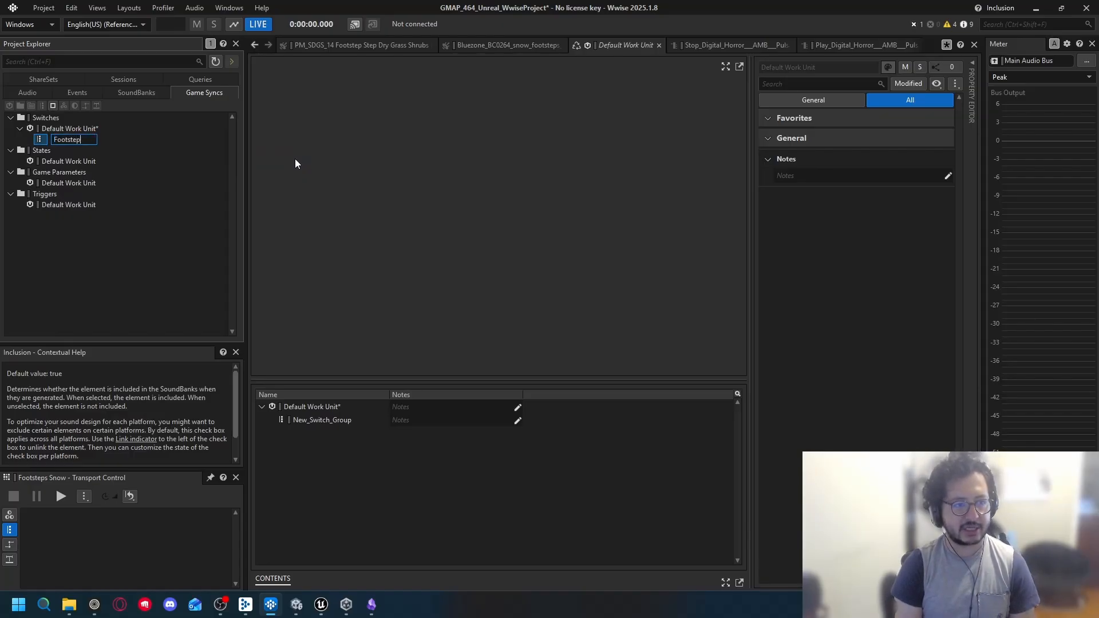
type("s_Sw")
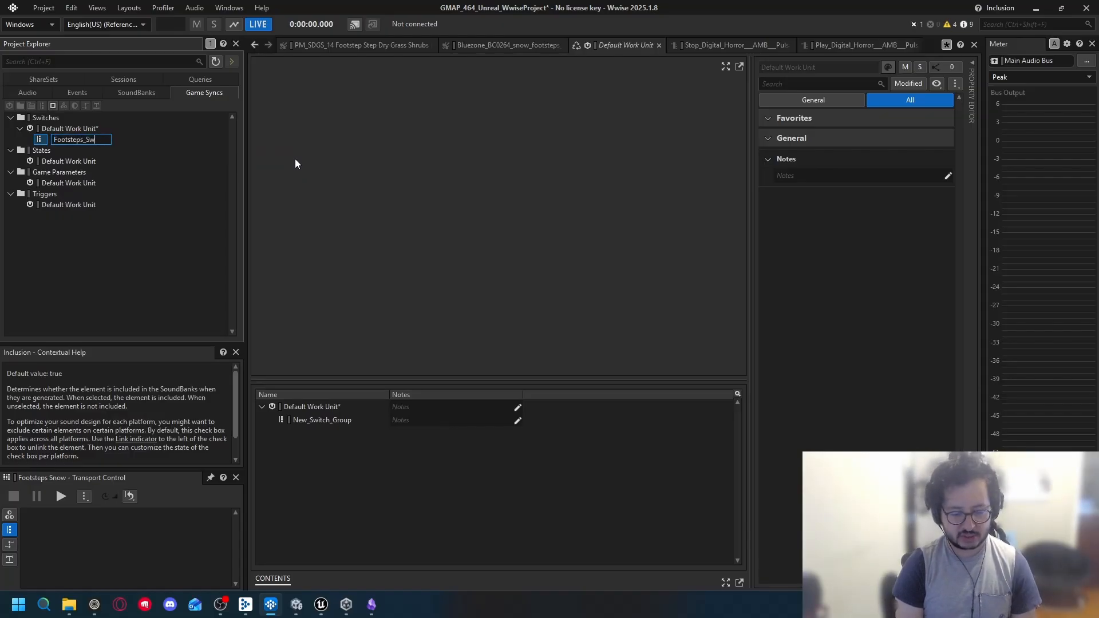
type("itch")
key("Return")
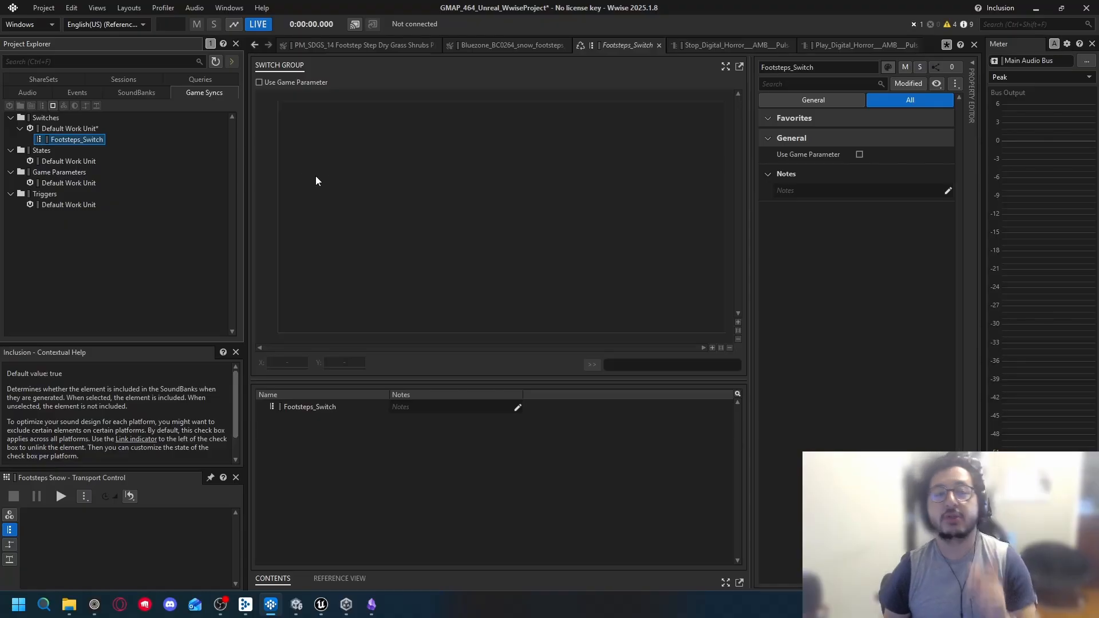
Add a switch named Dirt to the Footsteps_Switch group
right_click(77, 139)
mouse_move(104, 145)
left_click(258, 145)
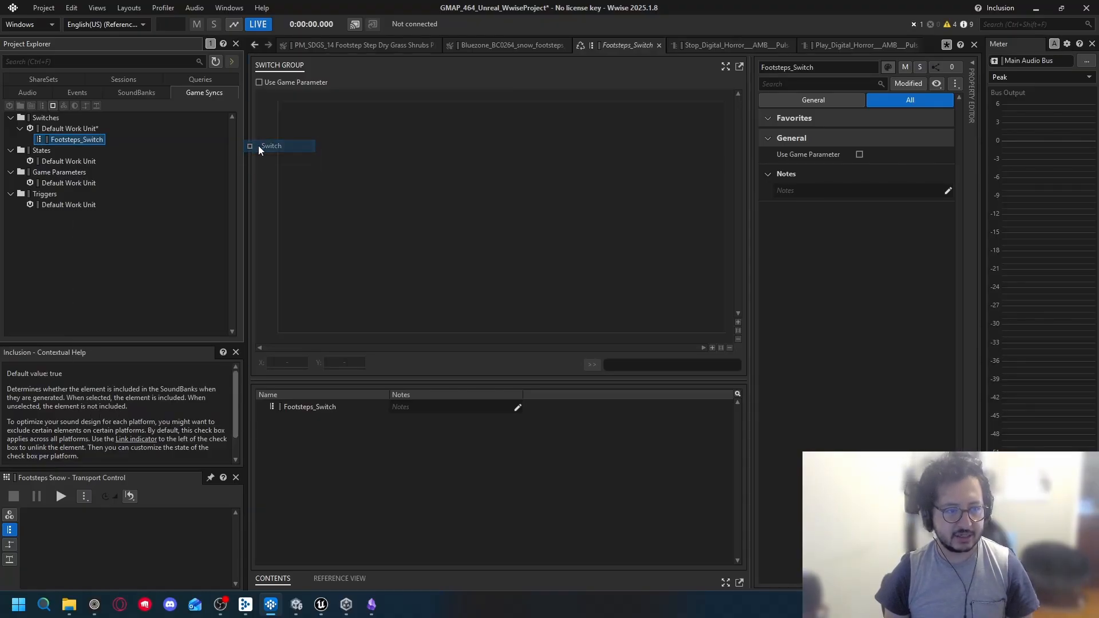
type("Dirt")
key("Return")
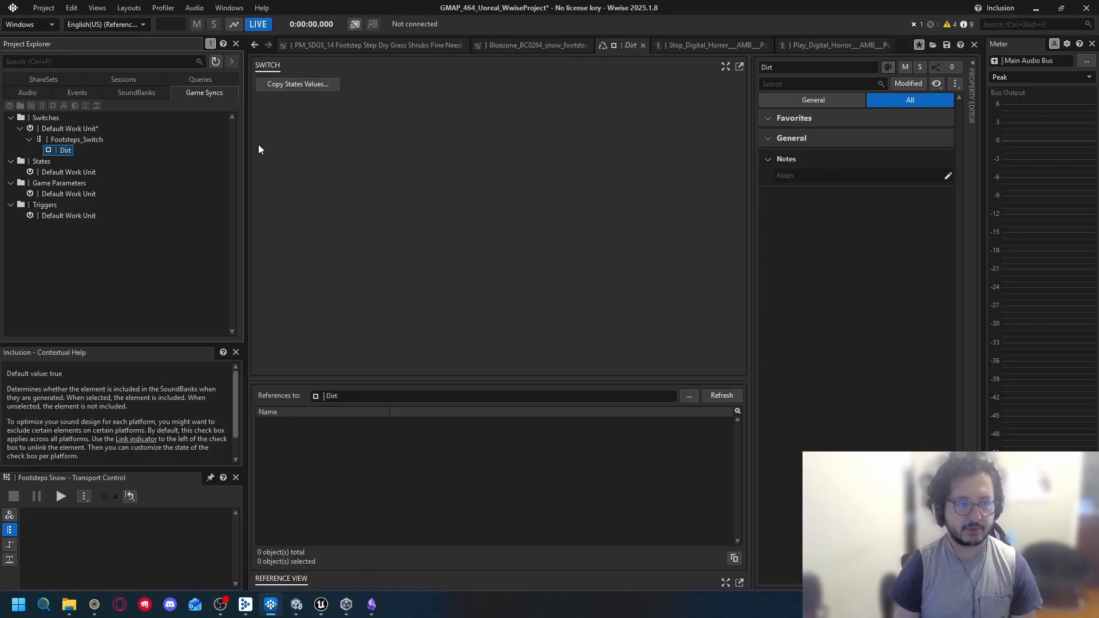
Add a second switch named Snow to the Footsteps_Switch group and look over both switches
left_click(90, 139)
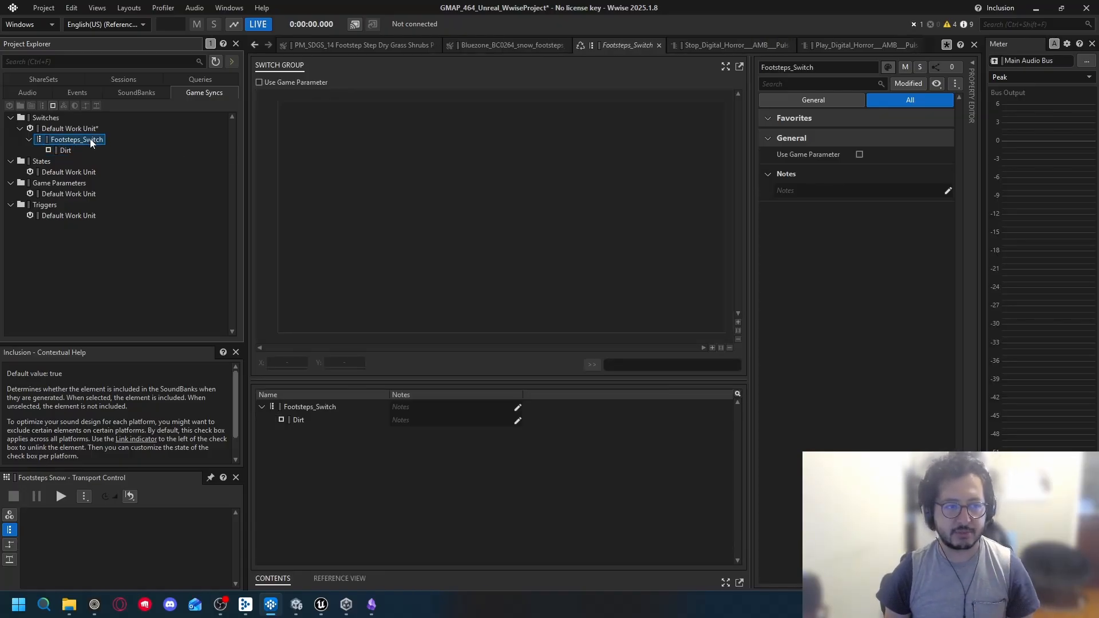
right_click(90, 139)
mouse_move(129, 146)
left_click(310, 146)
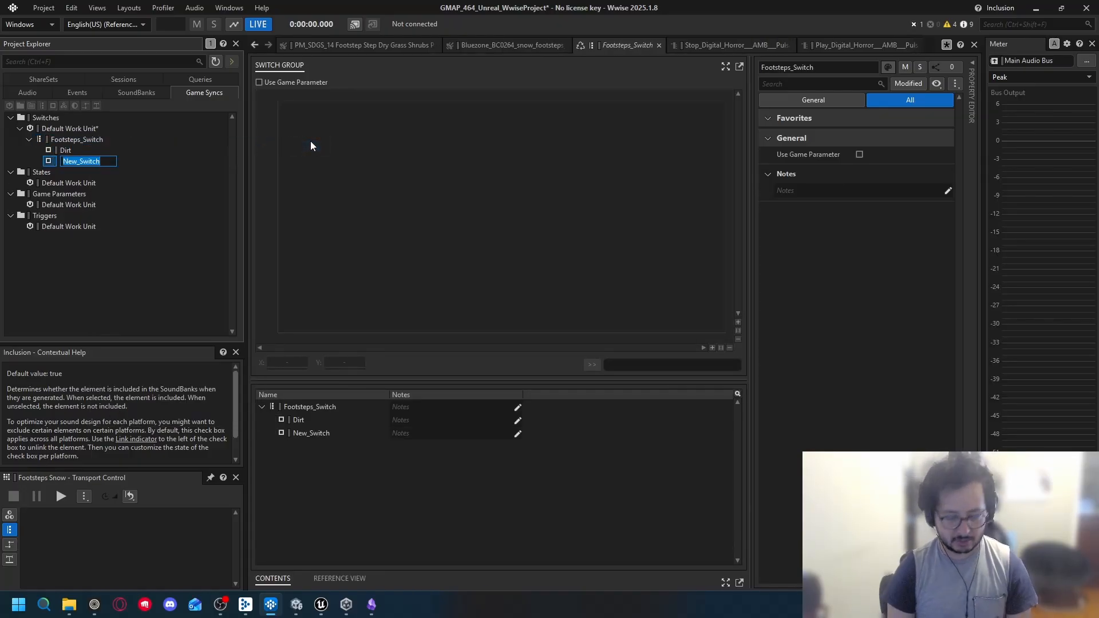
type("Snow")
key("Return")
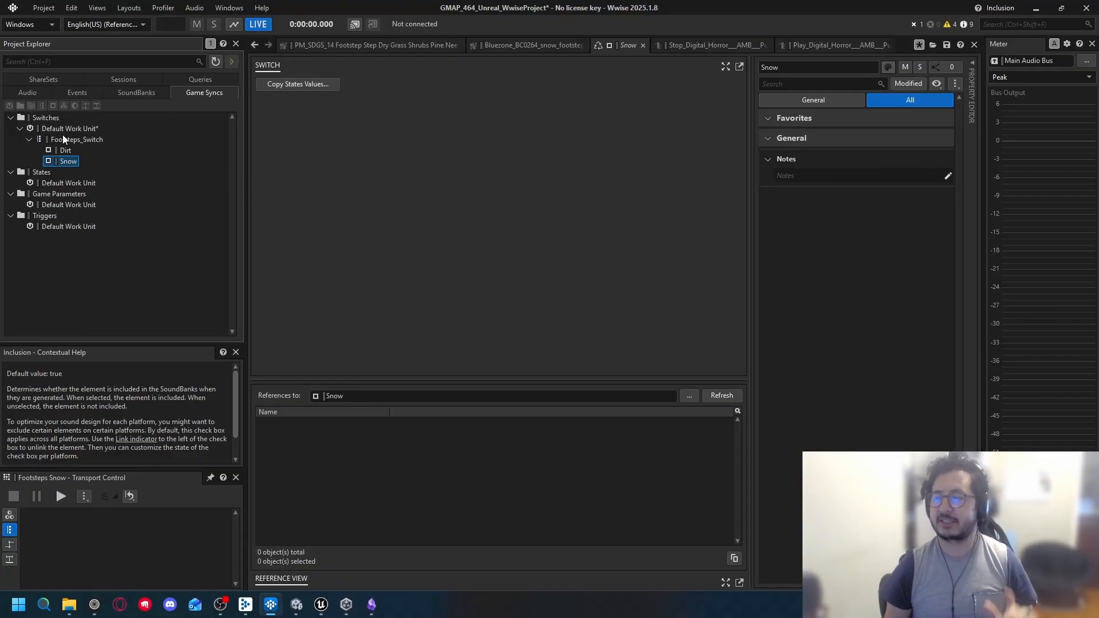
left_click(53, 150)
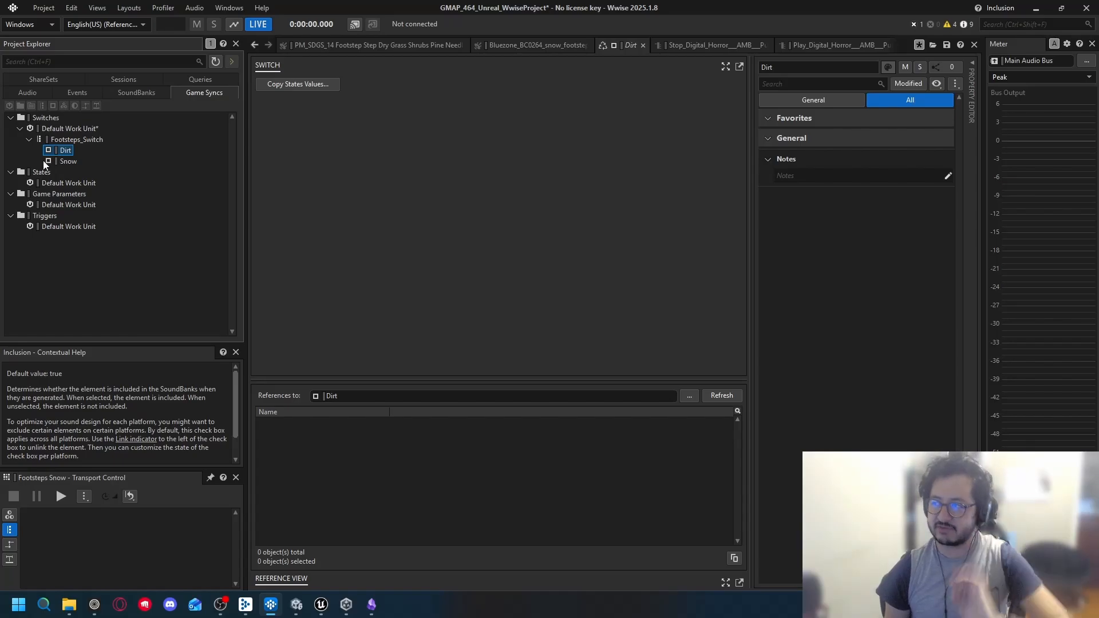
left_click(64, 161)
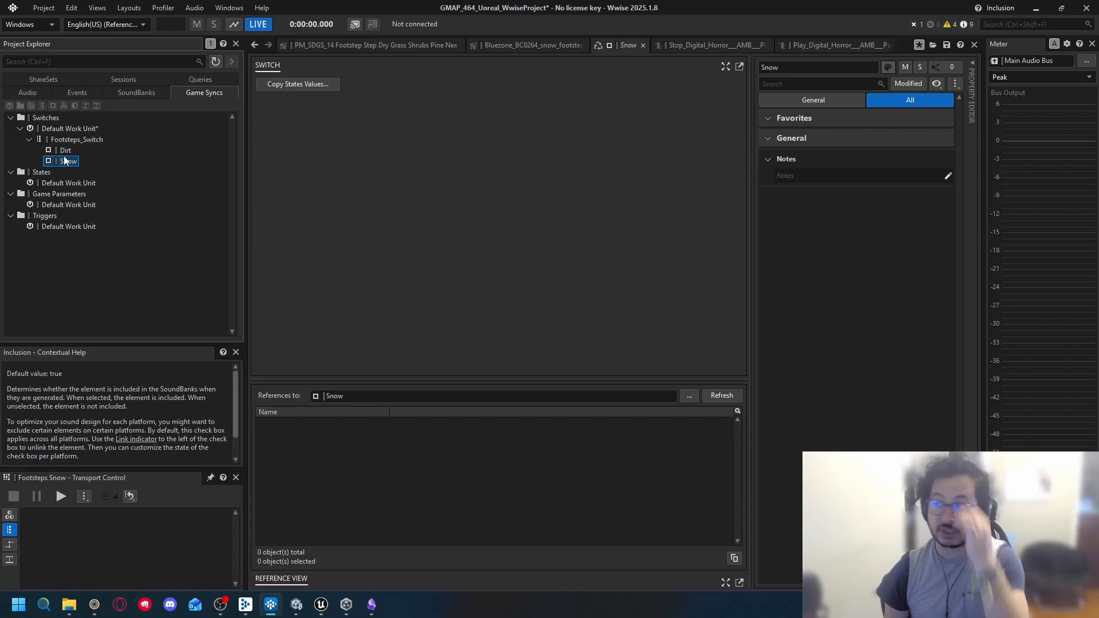
left_click(89, 141)
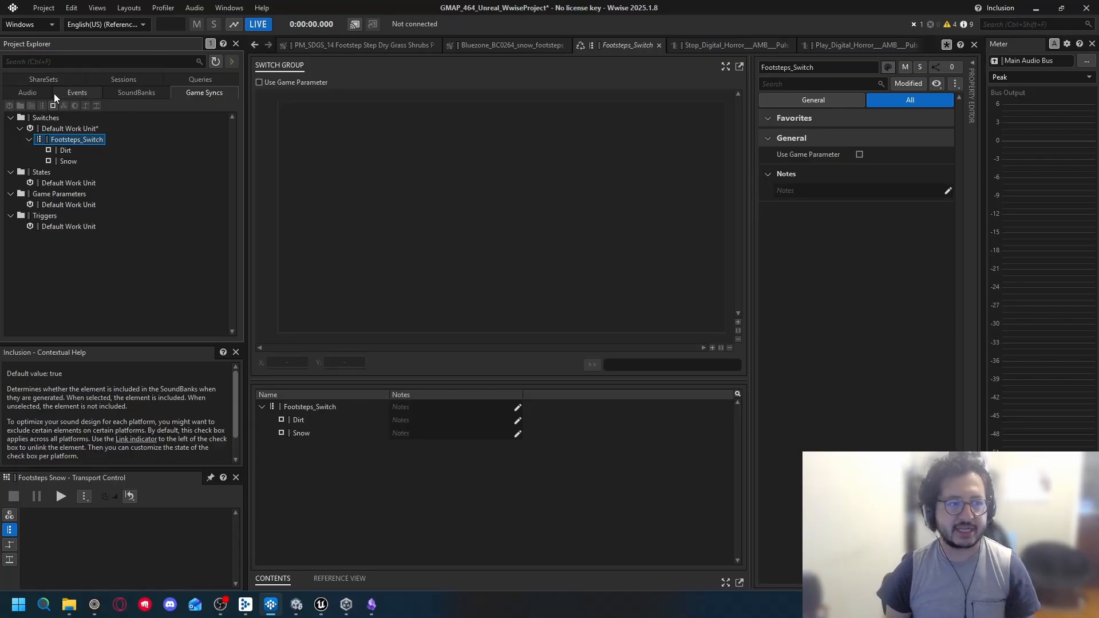
Create a Switch Container named Footsteps in the Default Work Unit under Containers
left_click(31, 92)
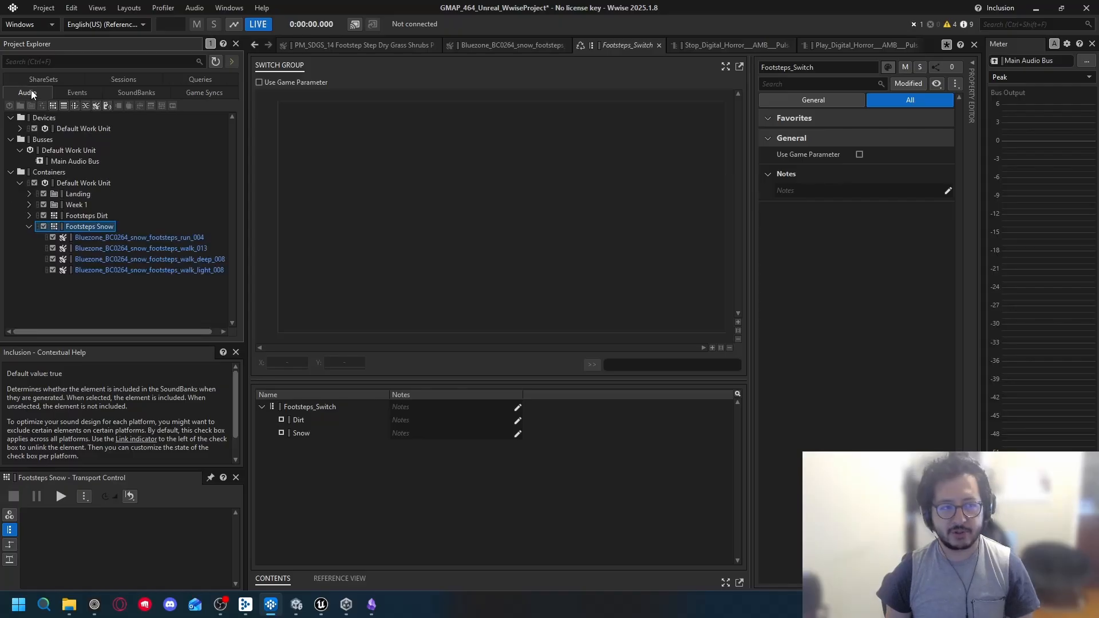
left_click(81, 181)
right_click(80, 181)
mouse_move(139, 185)
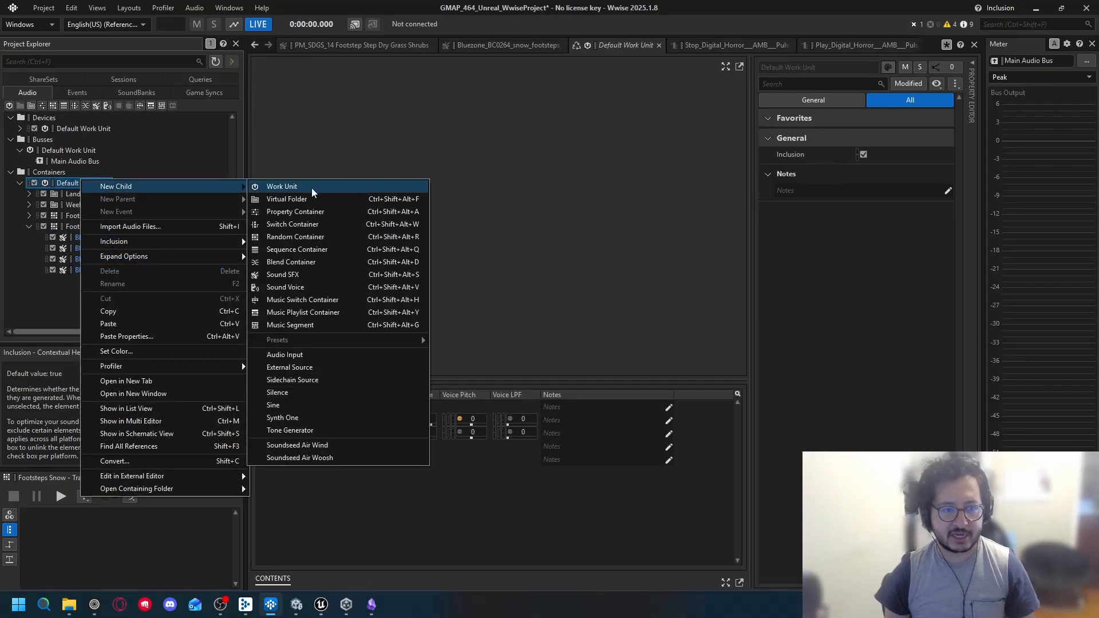
left_click(331, 223)
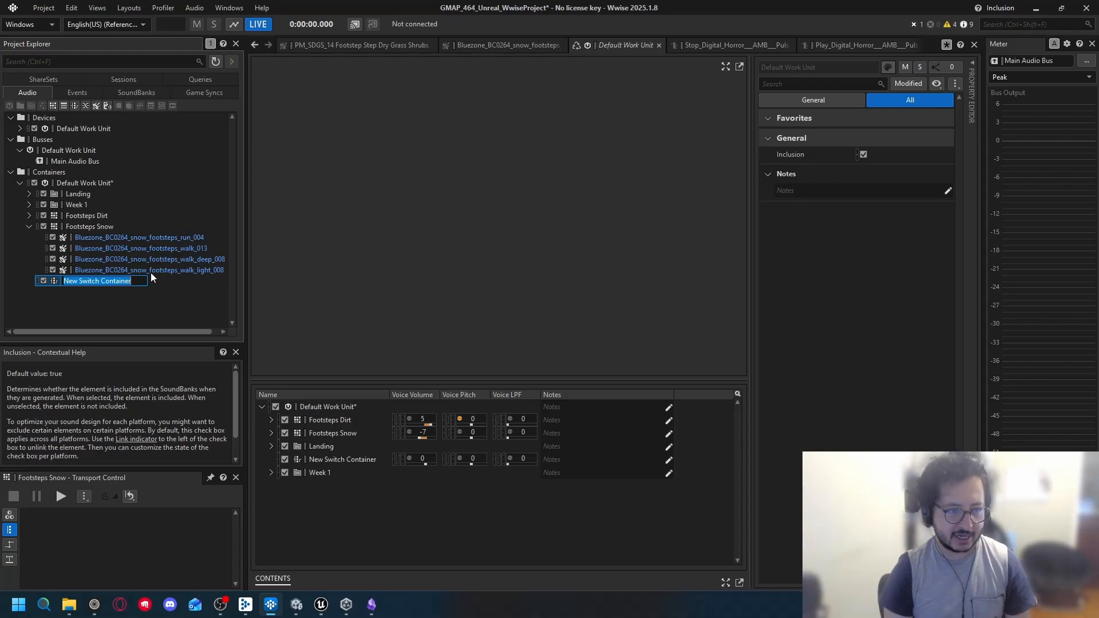
type("Foot")
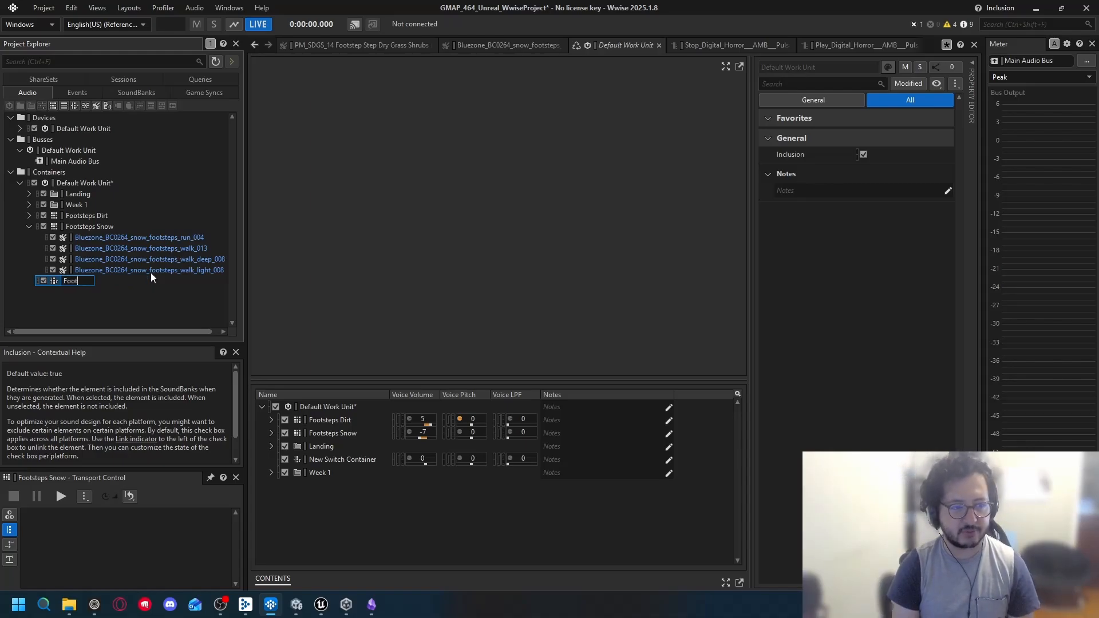
type("st")
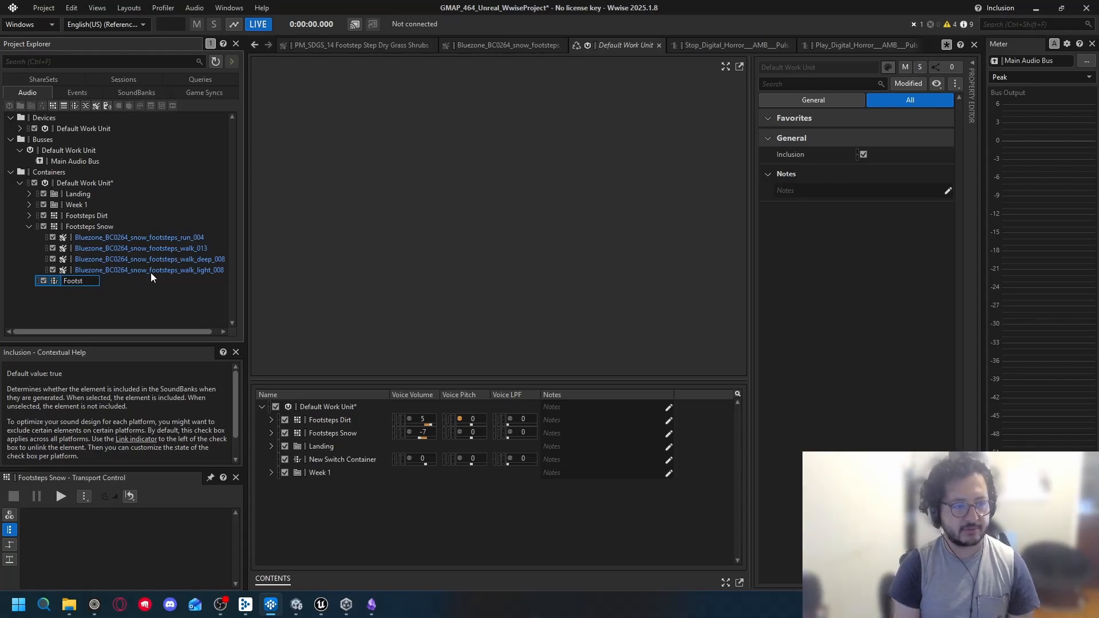
type("eps")
key("Return")
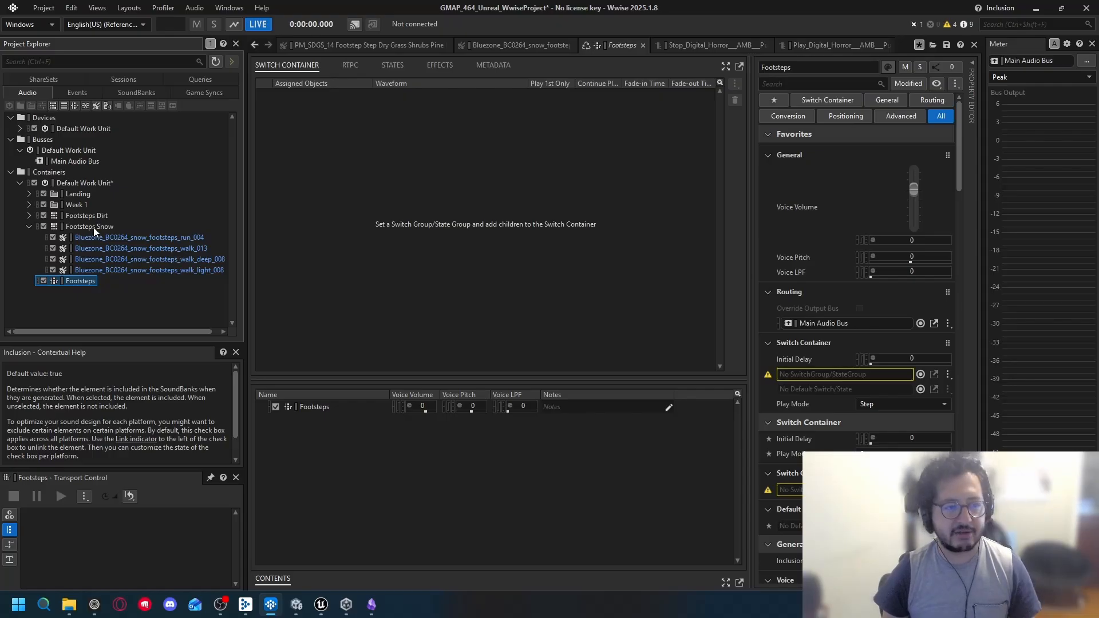
Move the Footsteps Snow and Footsteps Dirt containers into the Footsteps Switch Container and collapse both in the tree
left_click_drag(94, 227, 79, 281)
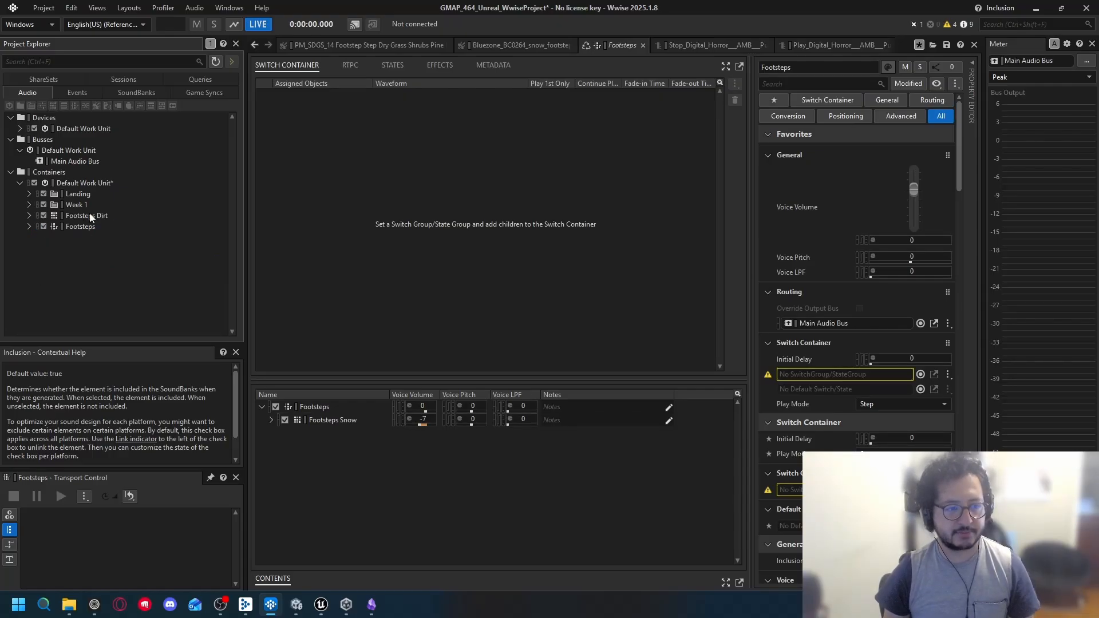
mouse_move(77, 215)
left_mouse_down()
mouse_move(90, 230)
mouse_move(82, 229)
left_mouse_up()
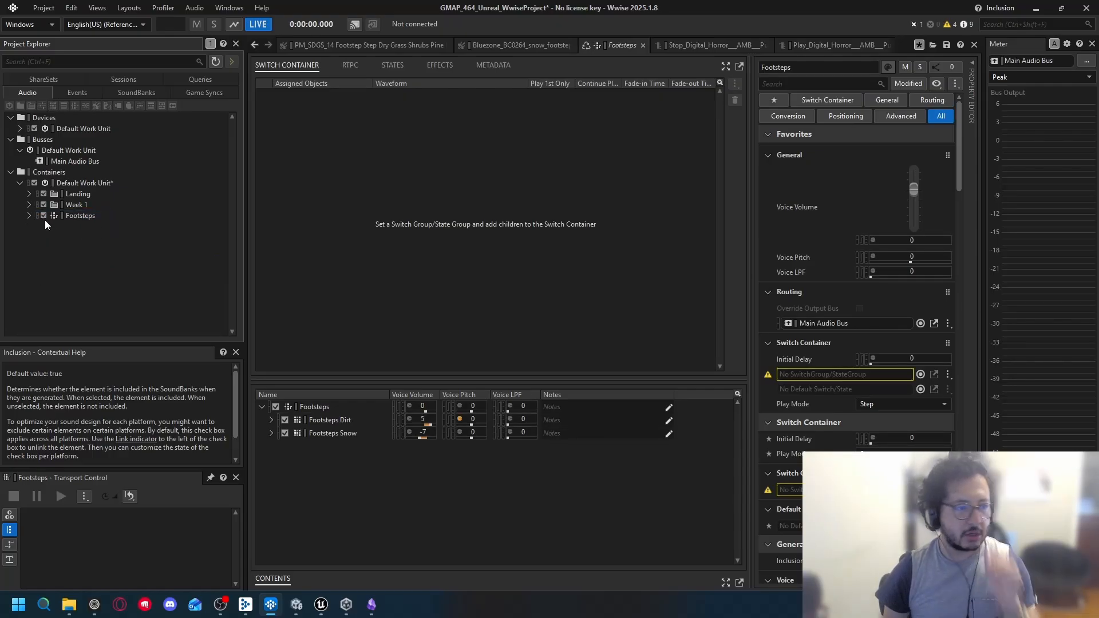
left_click(29, 215)
left_click(39, 226)
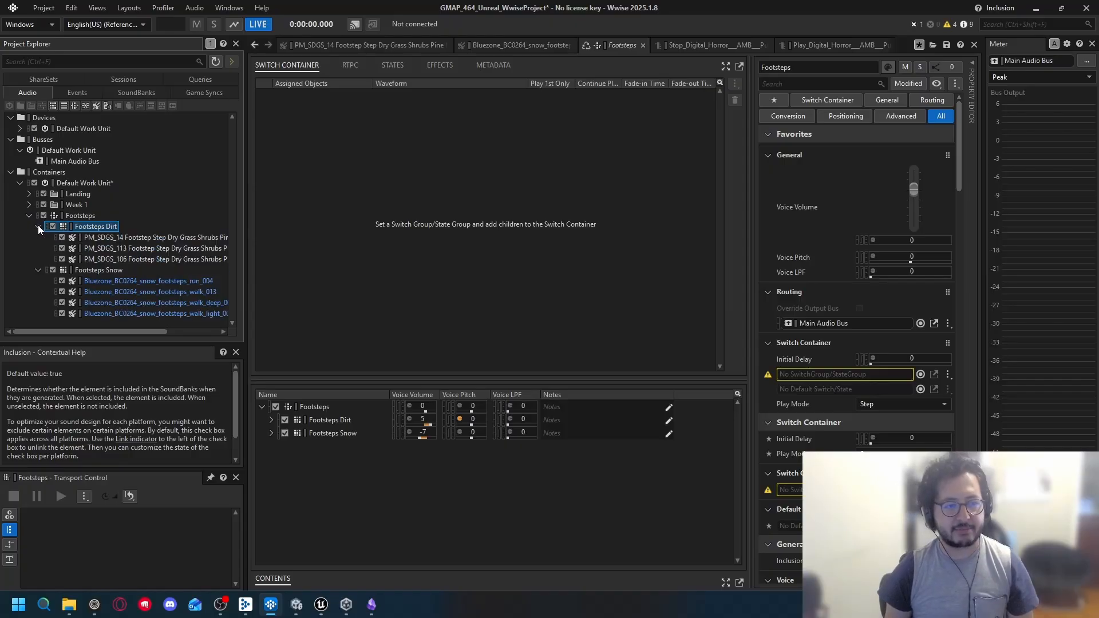
left_click(38, 225)
left_click(37, 237)
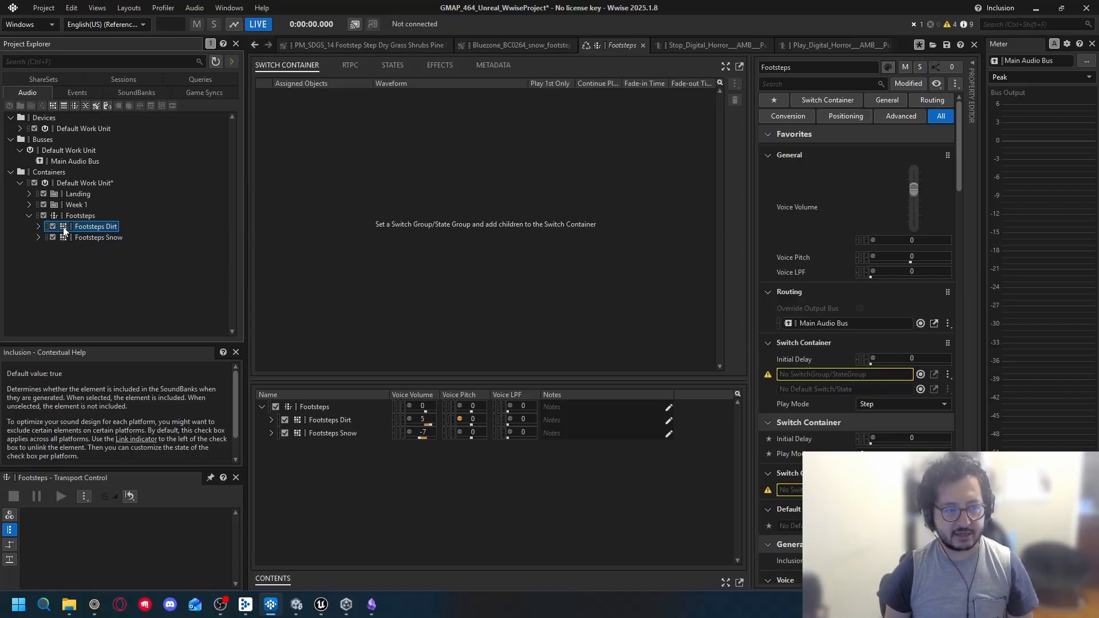
Assign Footsteps_Switch as the Switch Group of the Footsteps Switch Container
left_click(94, 216)
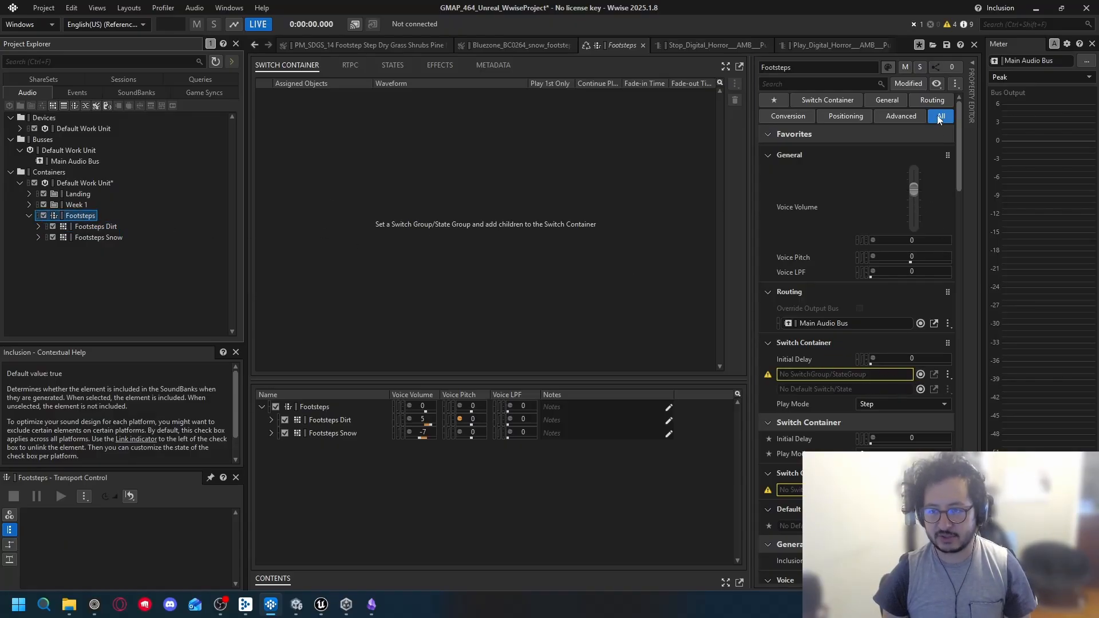
left_click(920, 374)
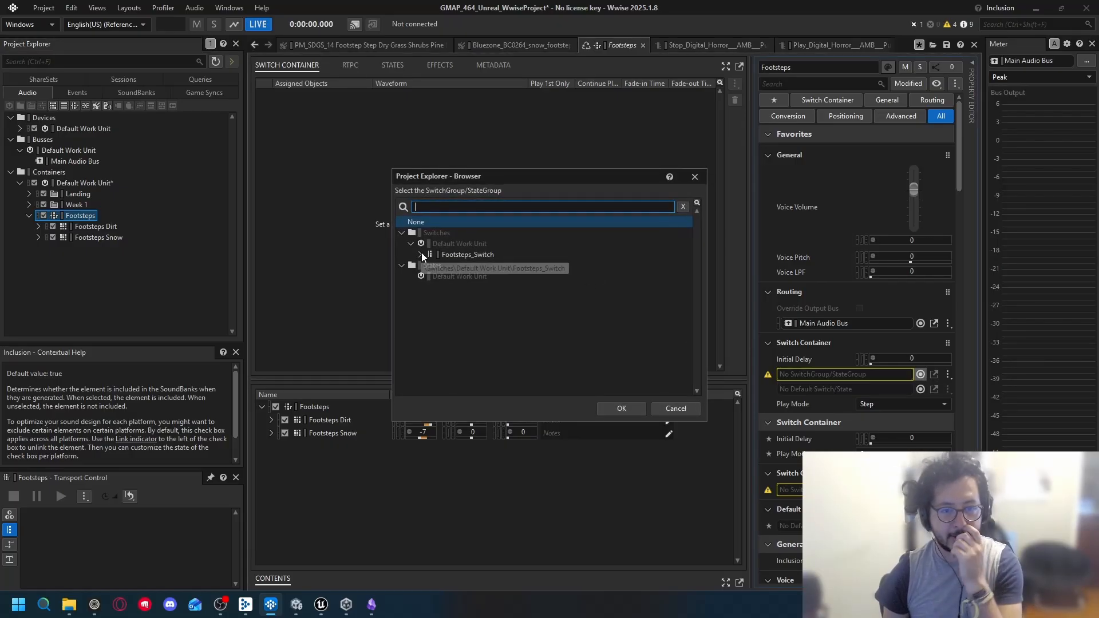
left_click(457, 254)
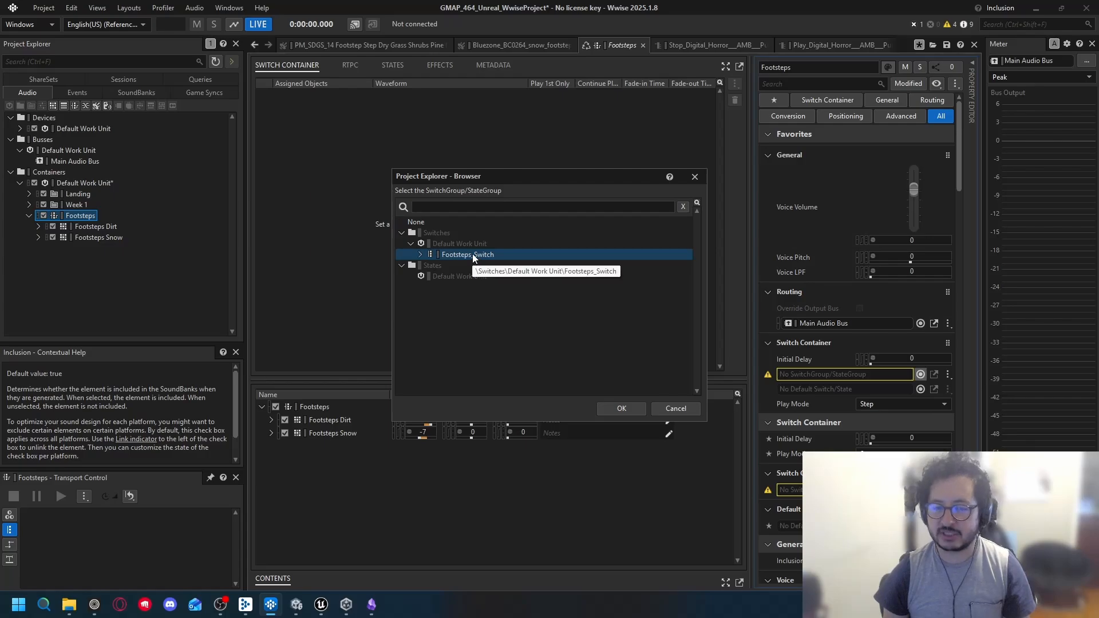
double_click(472, 254)
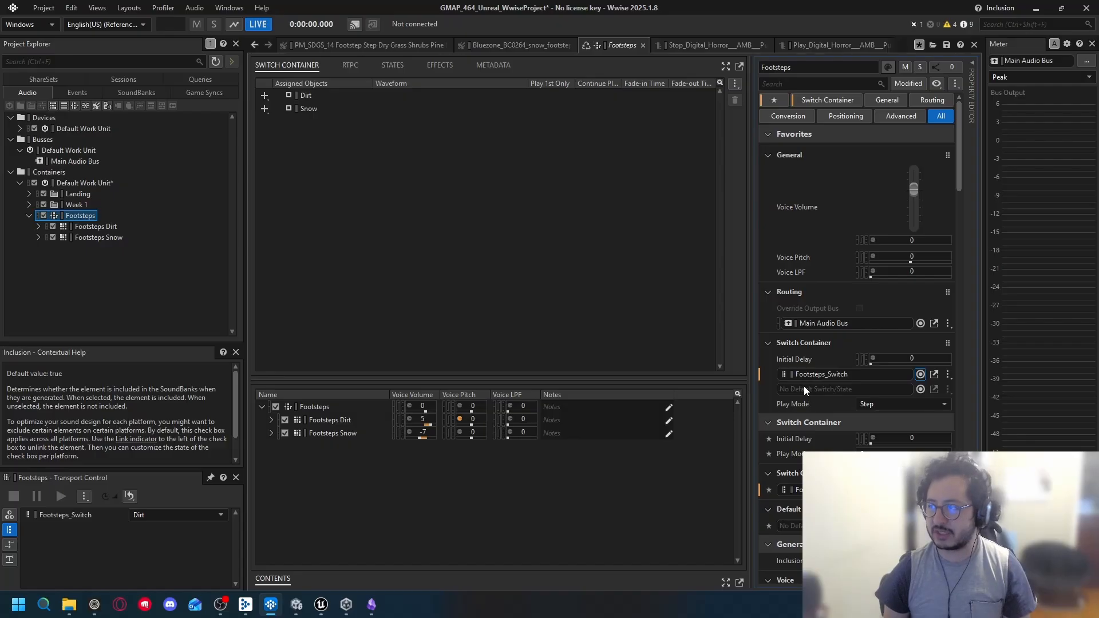
scroll(811, 383, "down", 3)
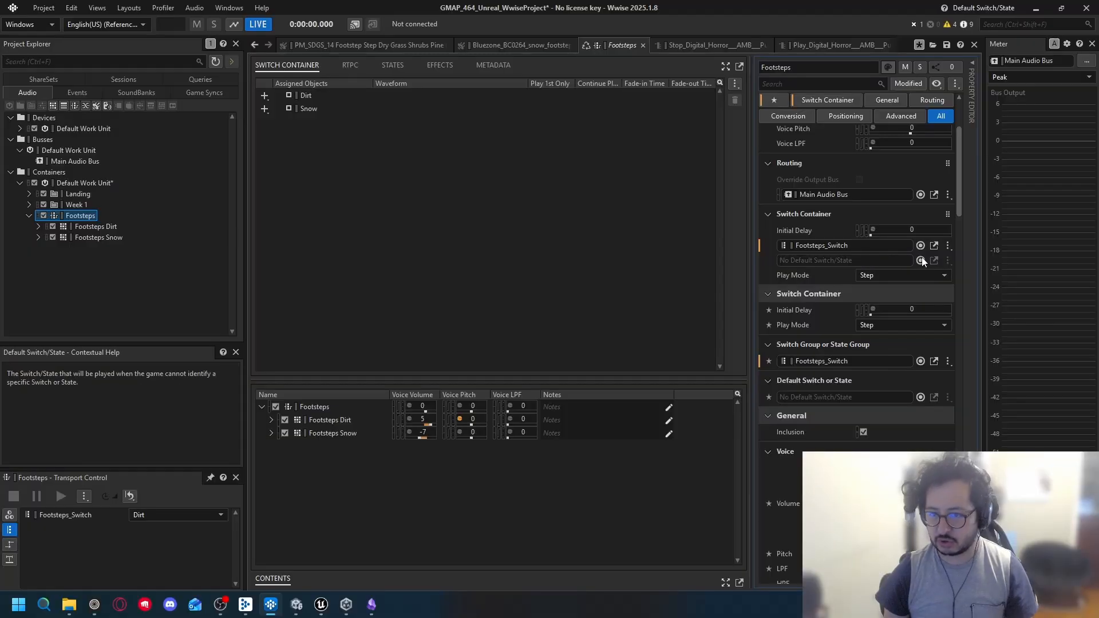
scroll(881, 228, "up", 3)
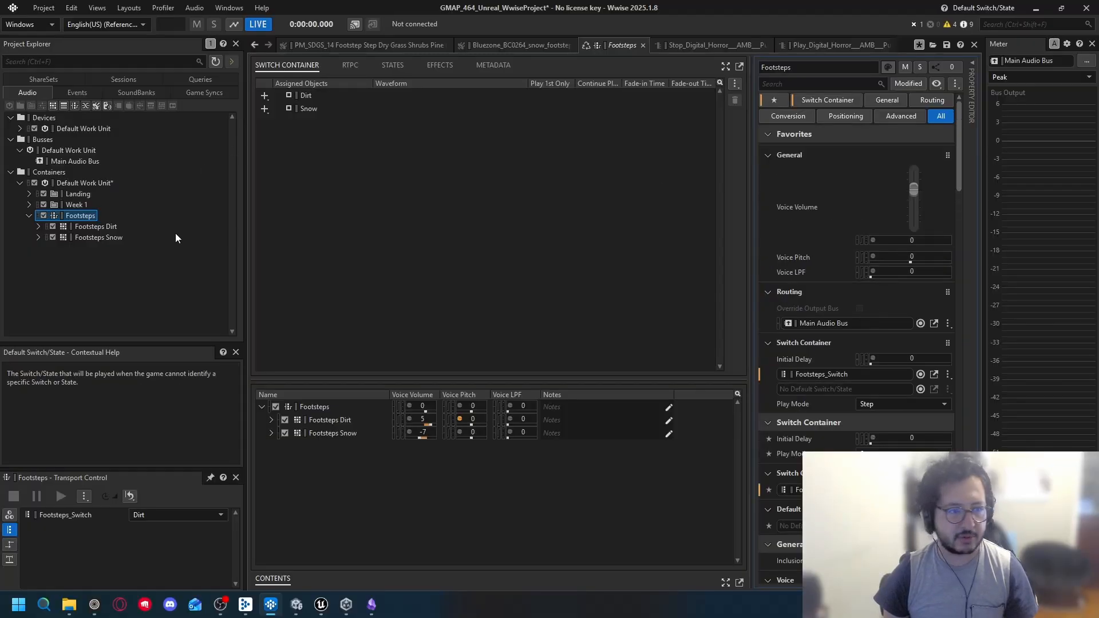
Set Dirt from Footsteps_Switch as the default switch of the Footsteps Switch Container
left_click(86, 227)
left_click(79, 217)
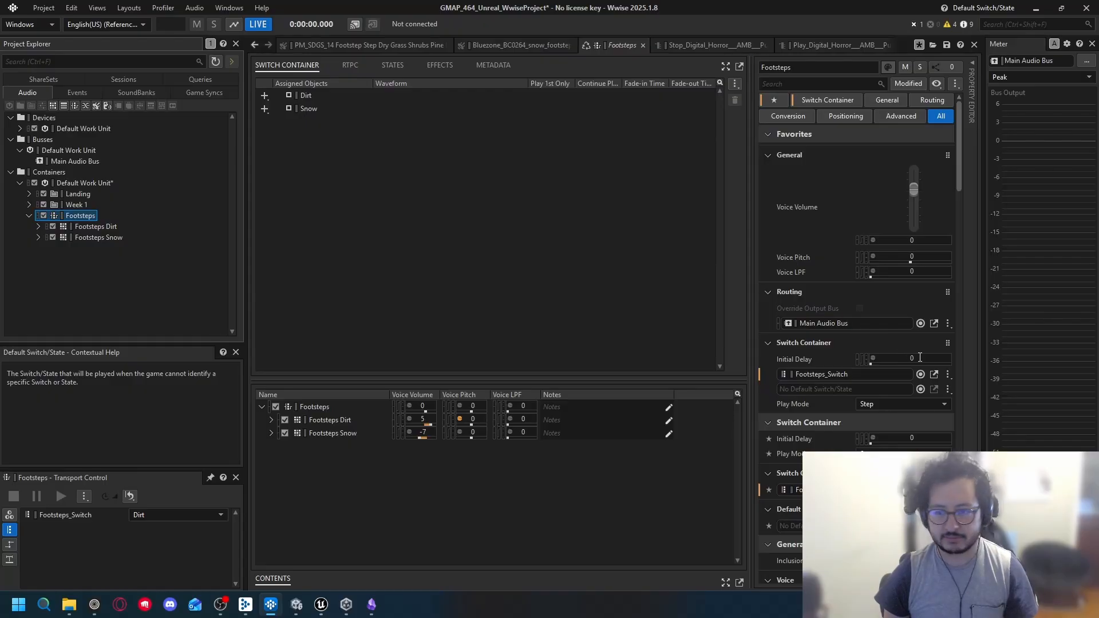
left_click(919, 391)
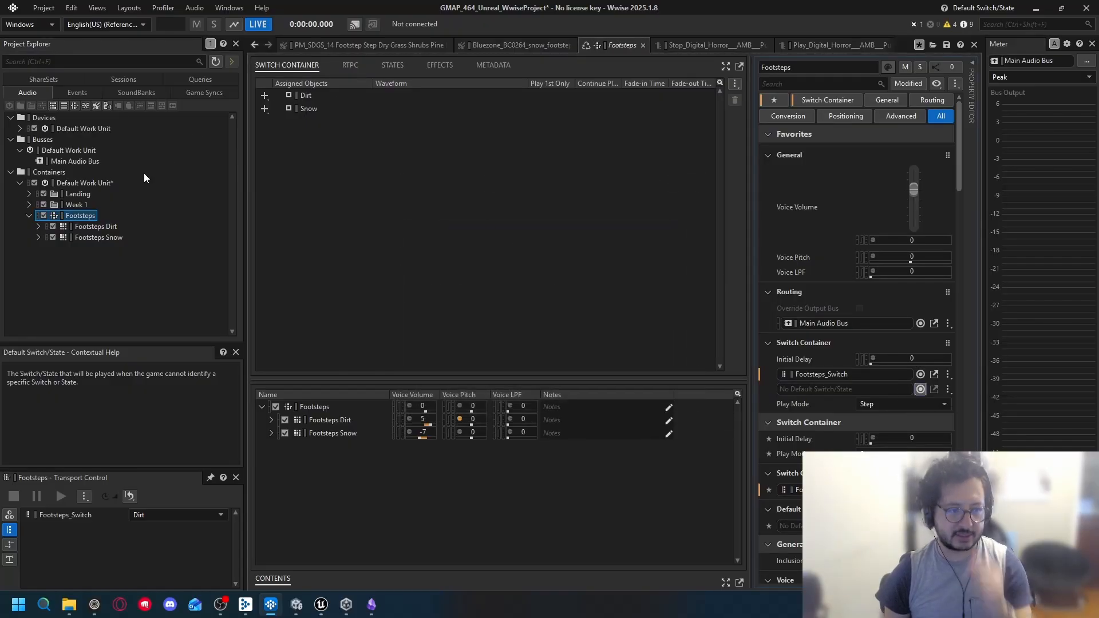
left_click(92, 227)
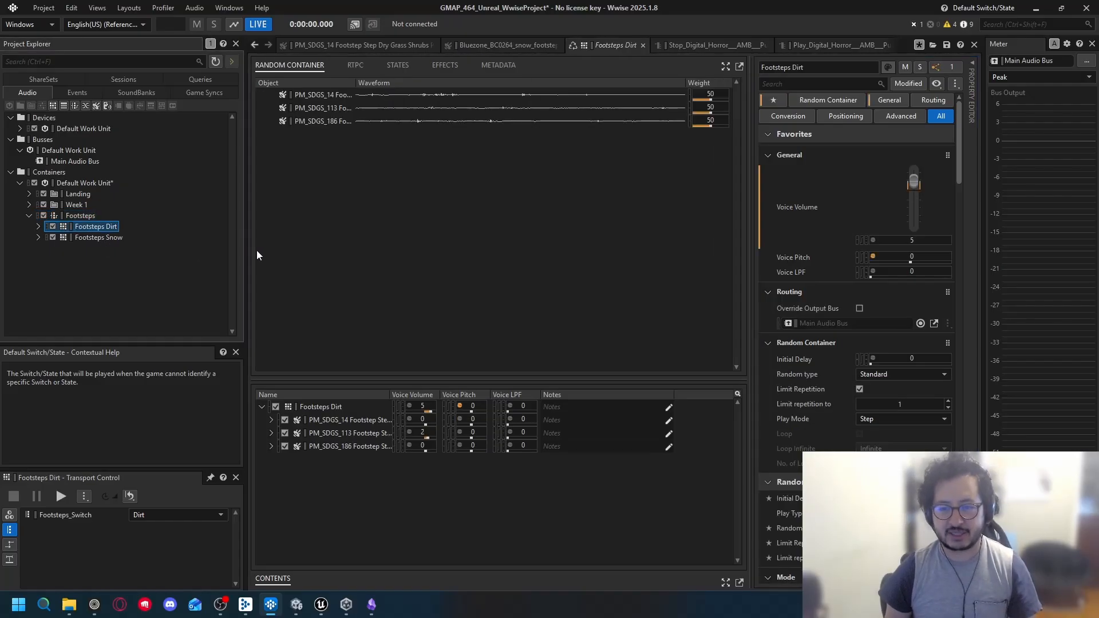
left_click(88, 237)
left_click(91, 228)
left_click(62, 216)
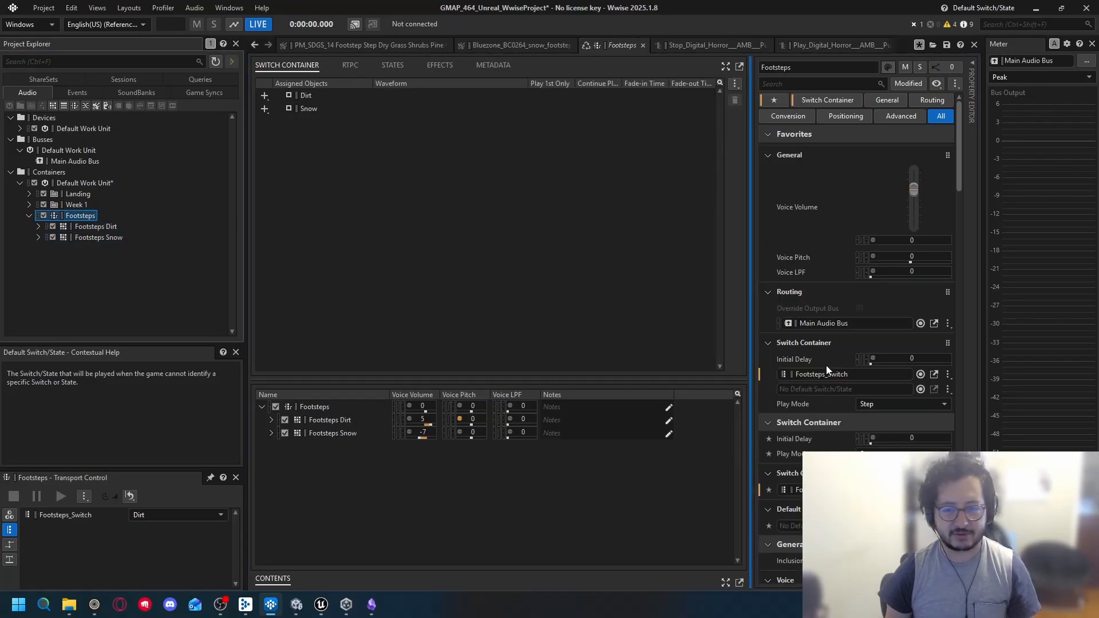
left_click(920, 390)
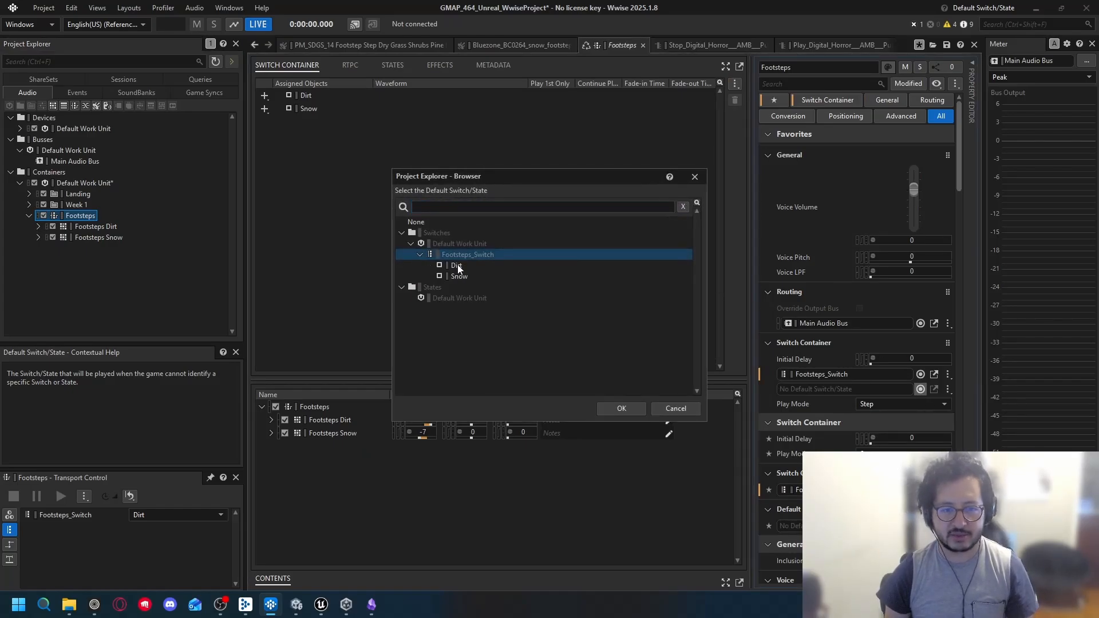
left_click(457, 265)
left_click(623, 406)
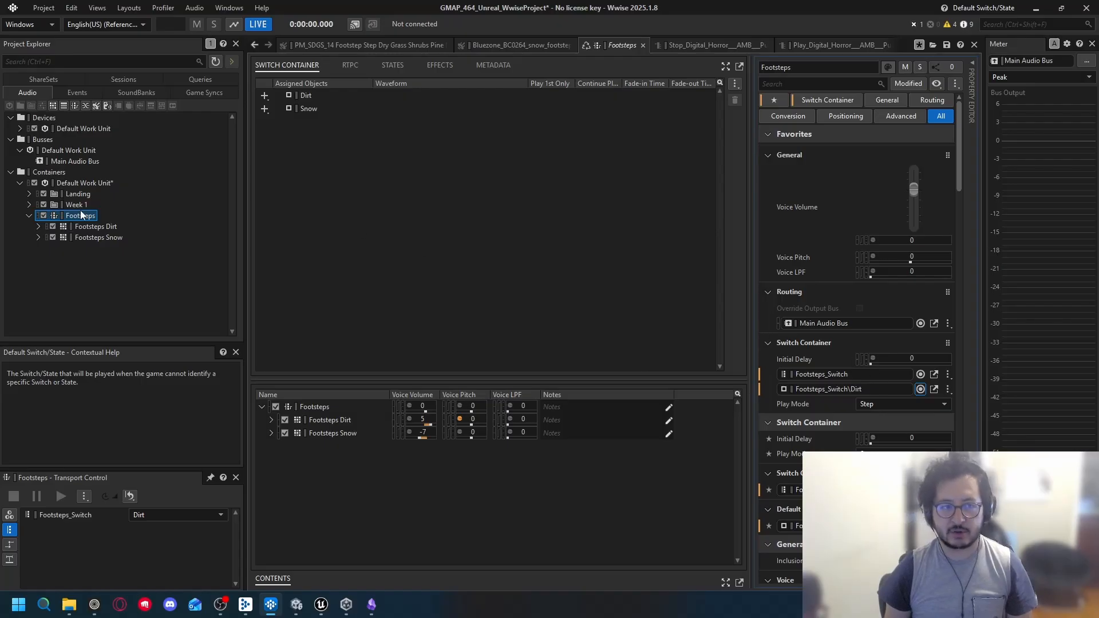
Assign the Footsteps Dirt container to the Dirt switch and the Footsteps Snow container to the Snow switch
scroll(897, 397, "down", 2)
scroll(897, 390, "up", 1)
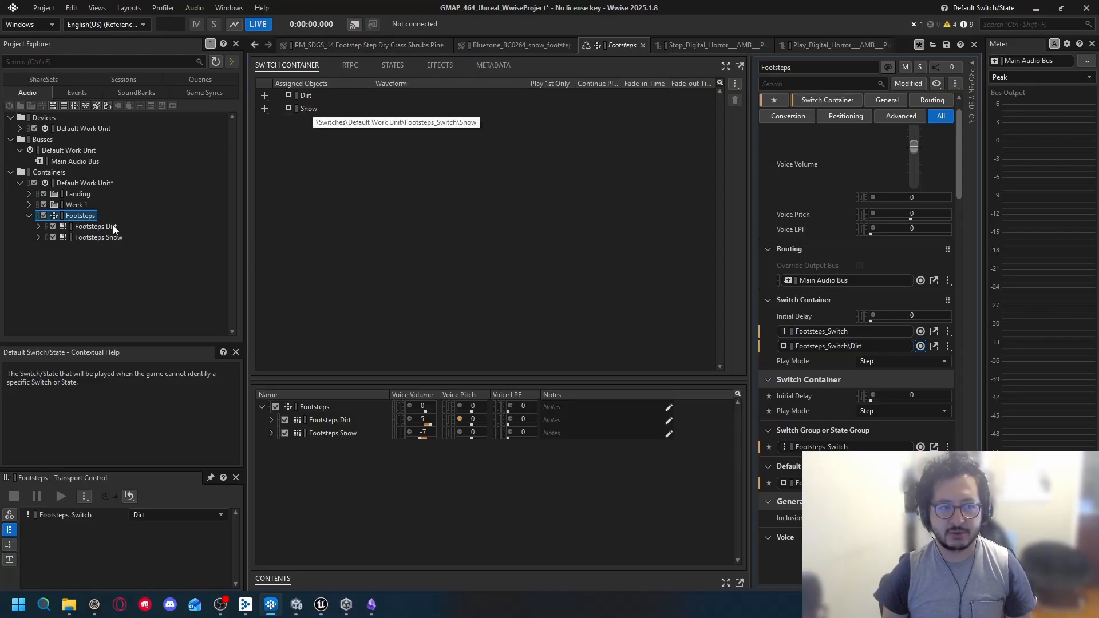
left_click_drag(84, 226, 310, 96)
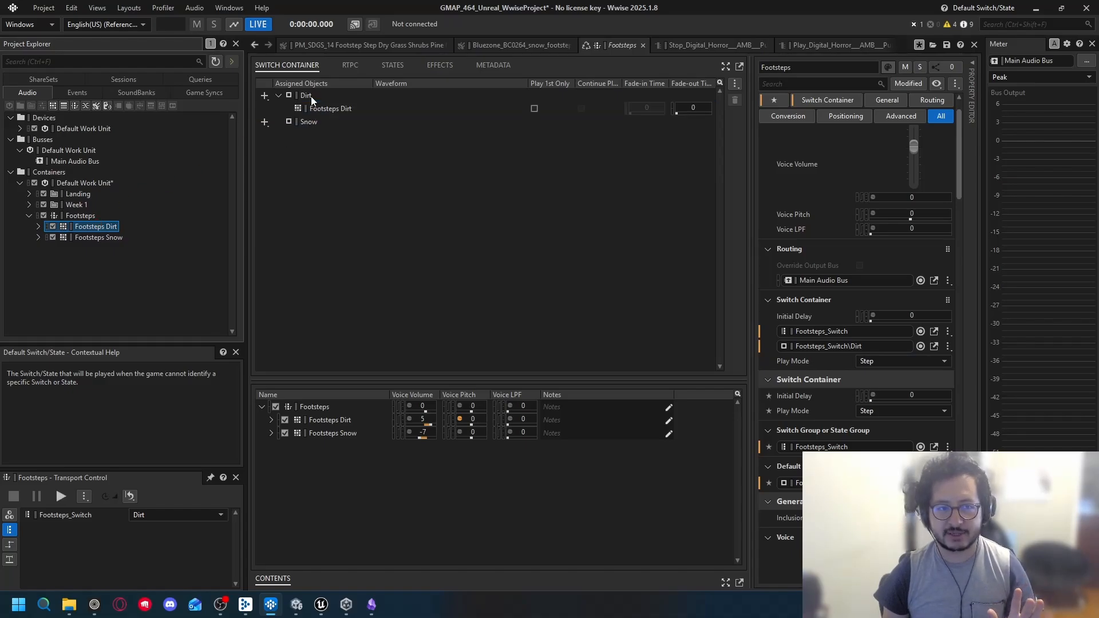
left_click(88, 238)
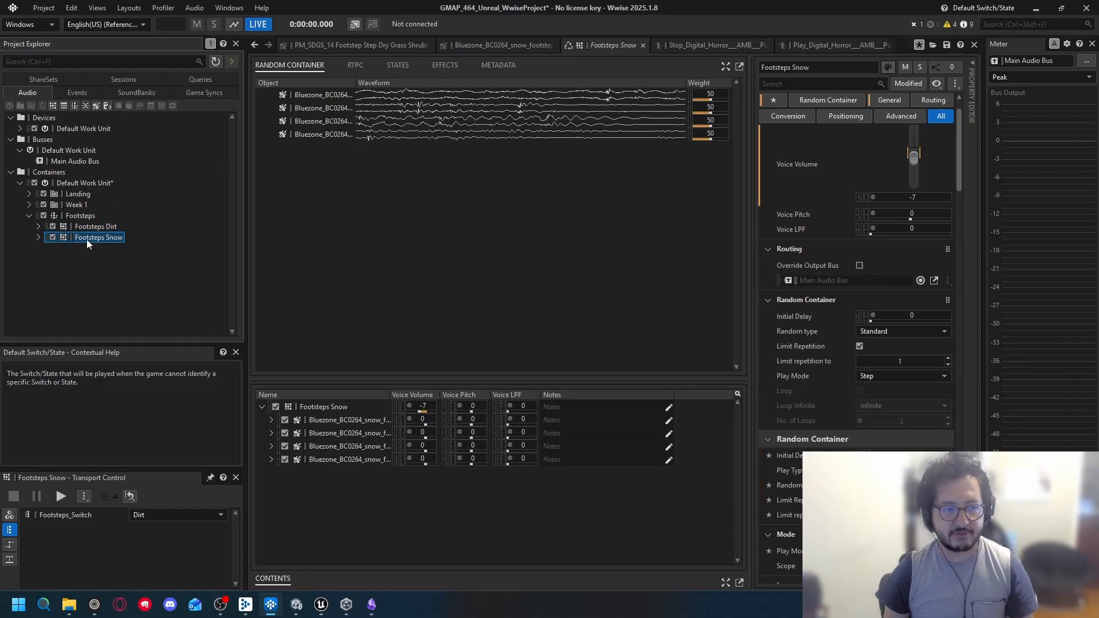
left_click(84, 217)
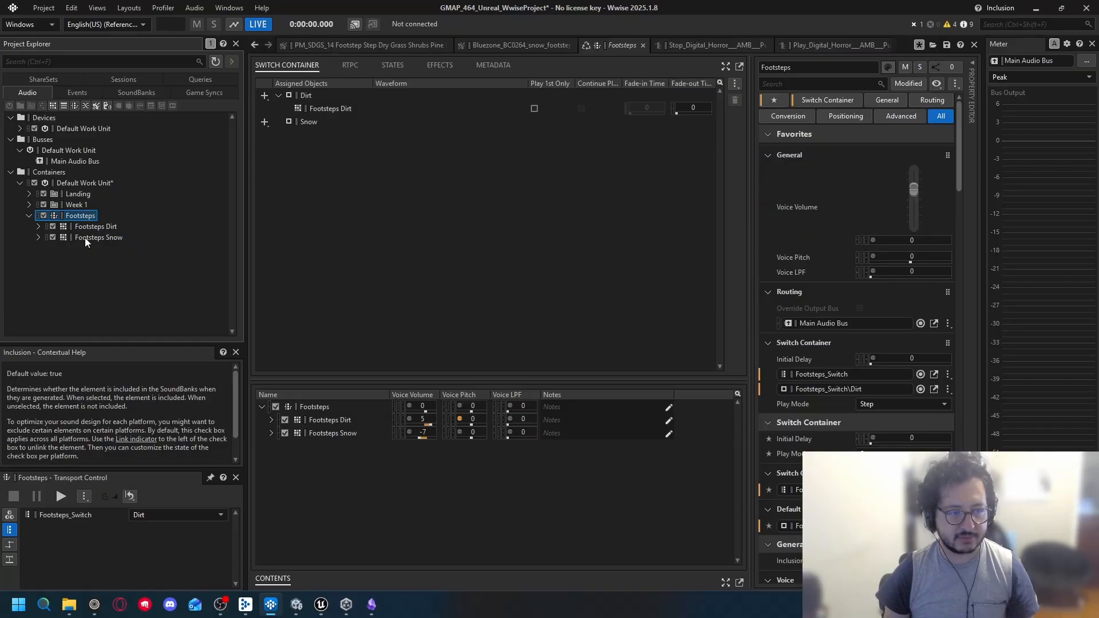
left_click_drag(84, 238, 324, 137)
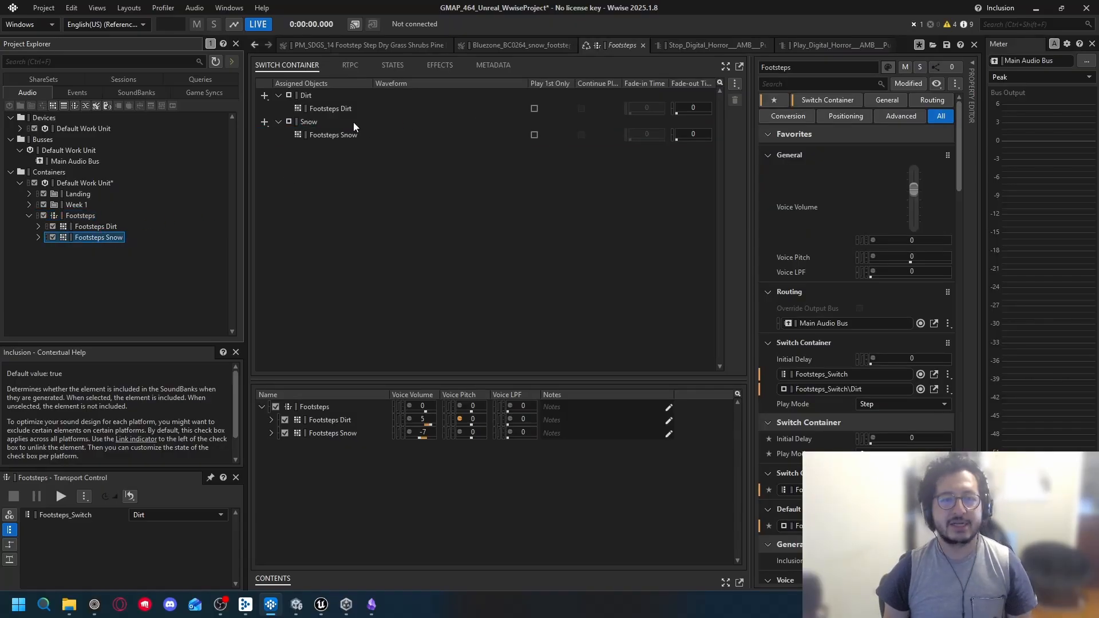
Audition the Footsteps Switch Container with Footsteps_Switch on Dirt and on Snow, and save the project
left_click(77, 215)
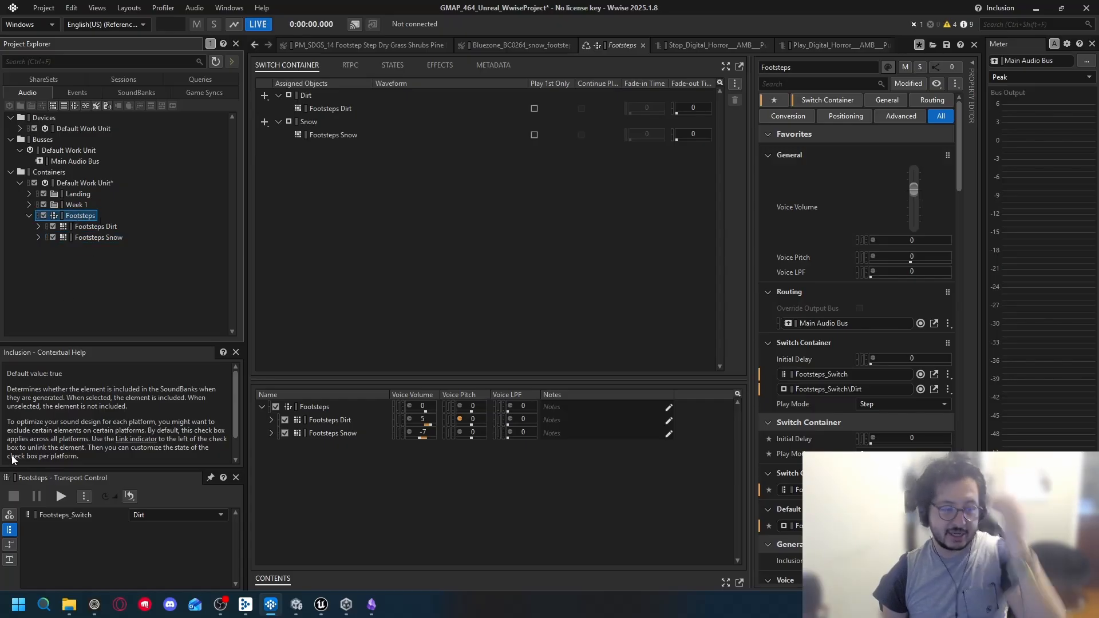
left_click(9, 514)
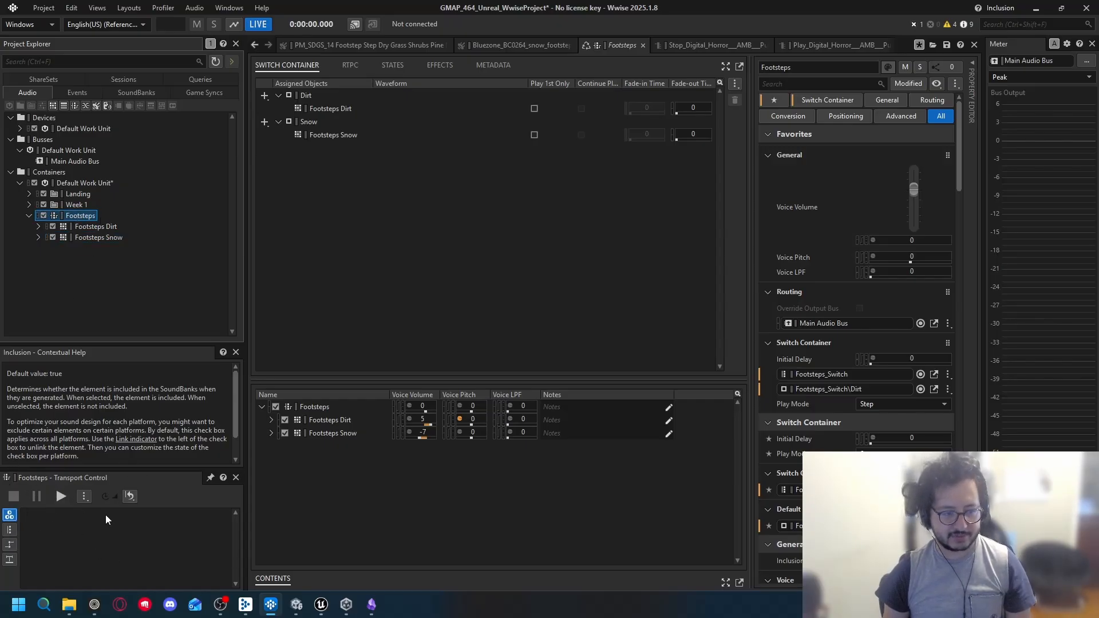
left_click(9, 528)
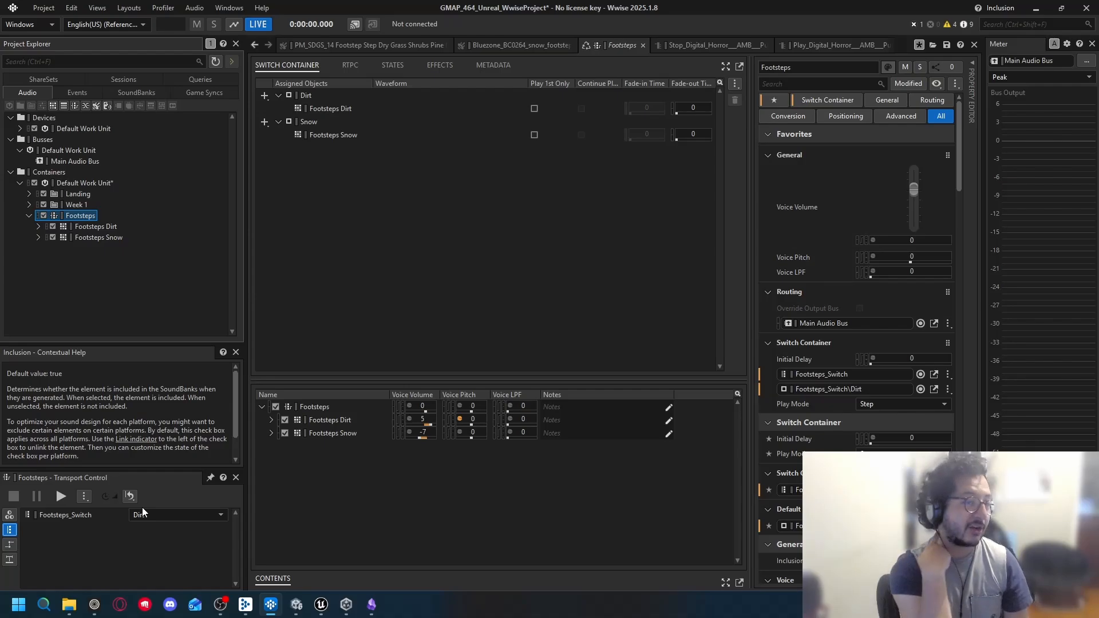
key("space")
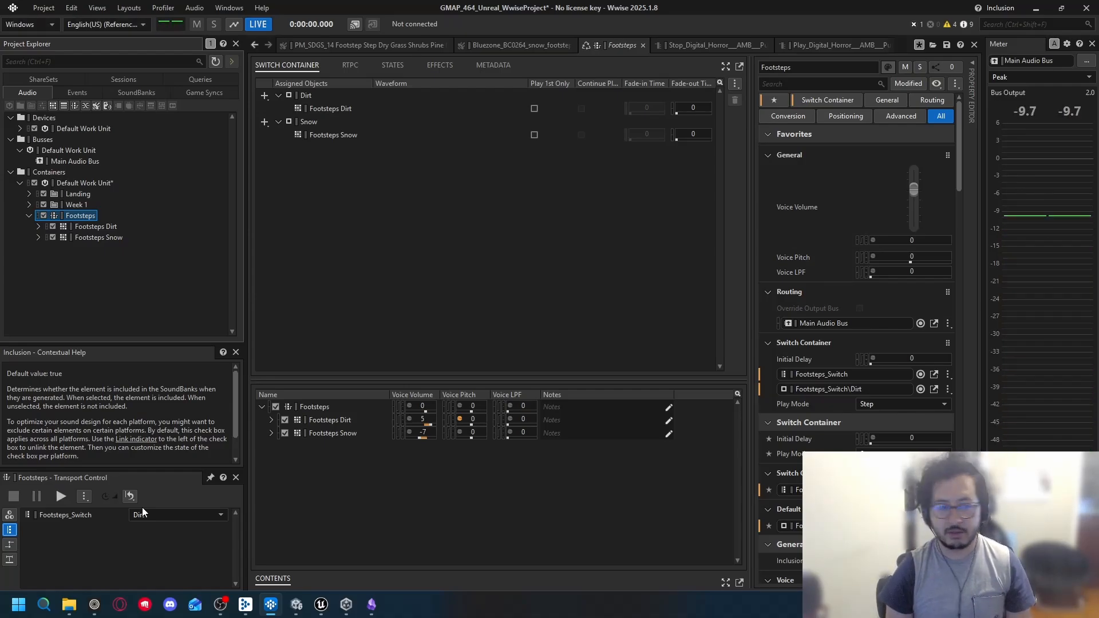
left_click(185, 515)
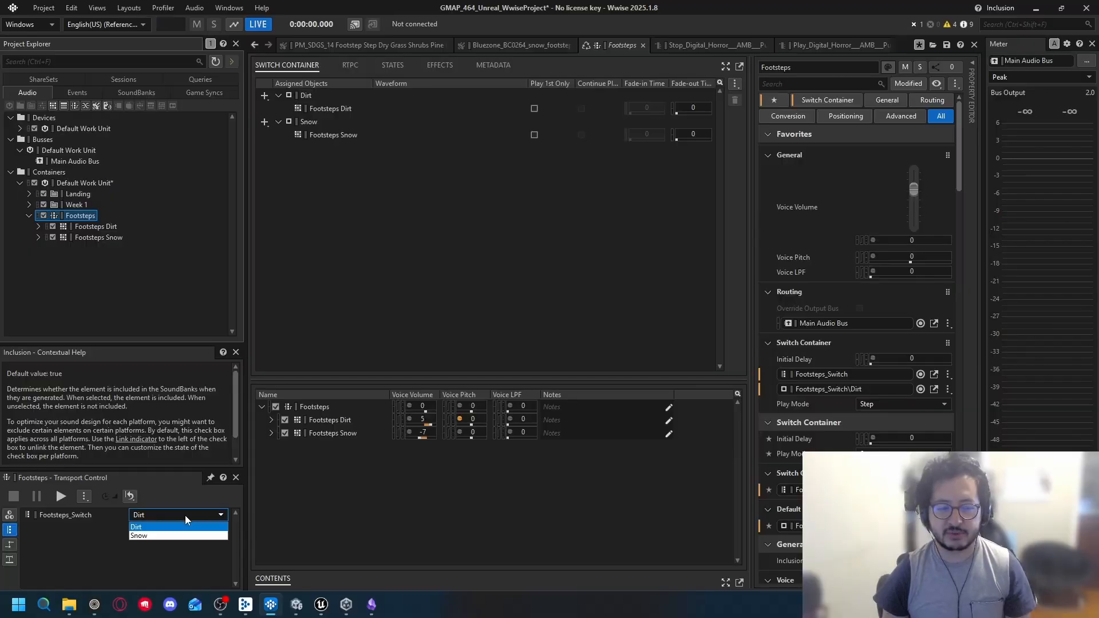
left_click(160, 536)
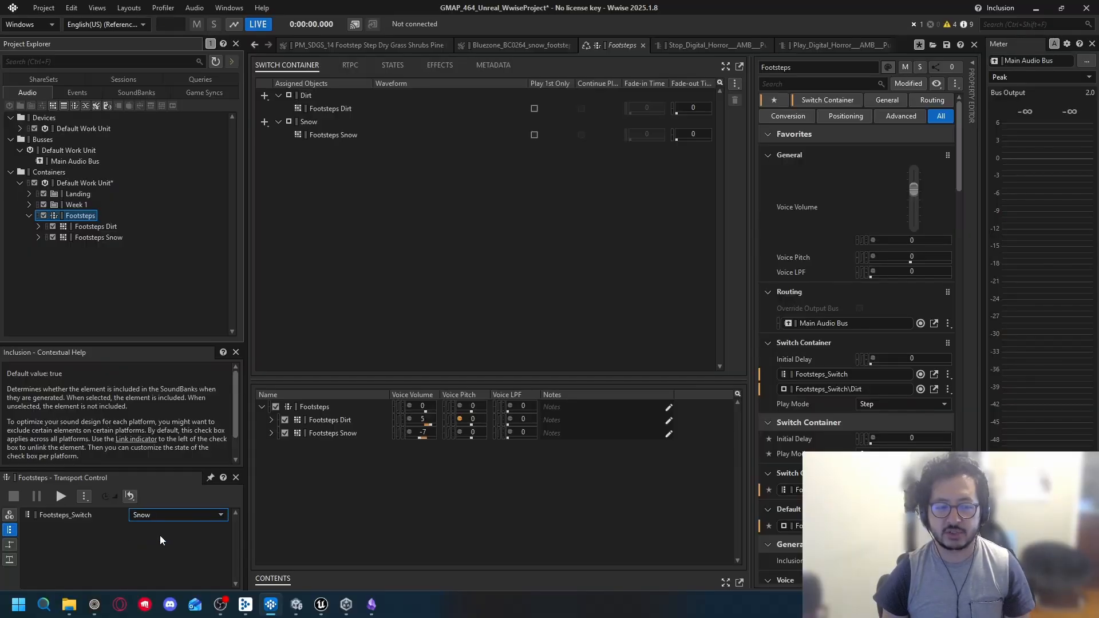
key("space")
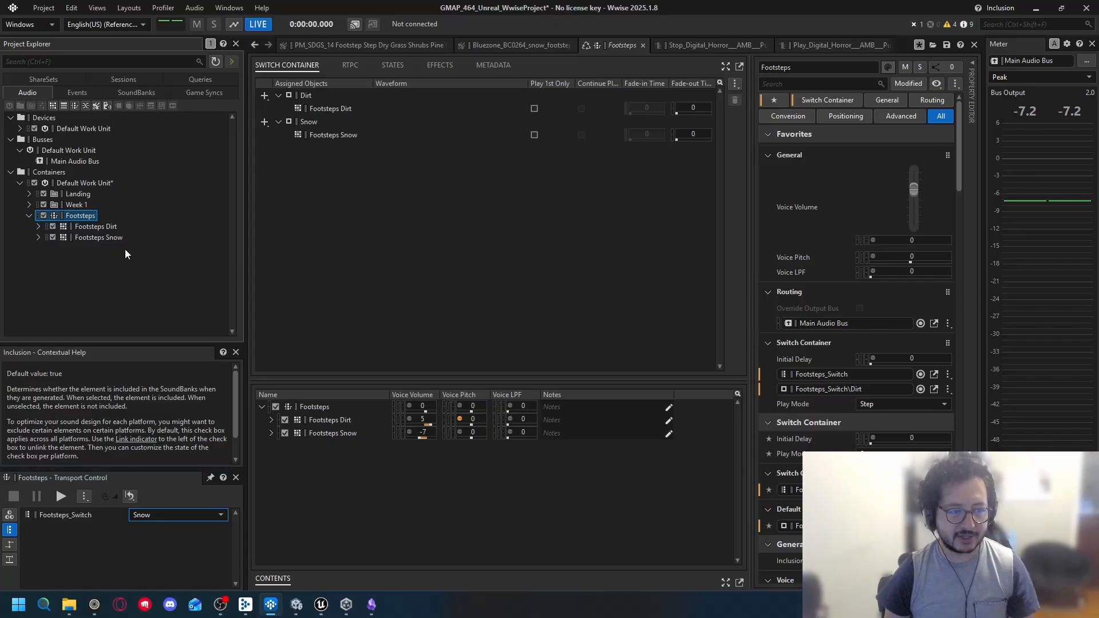
key("ctrl+s")
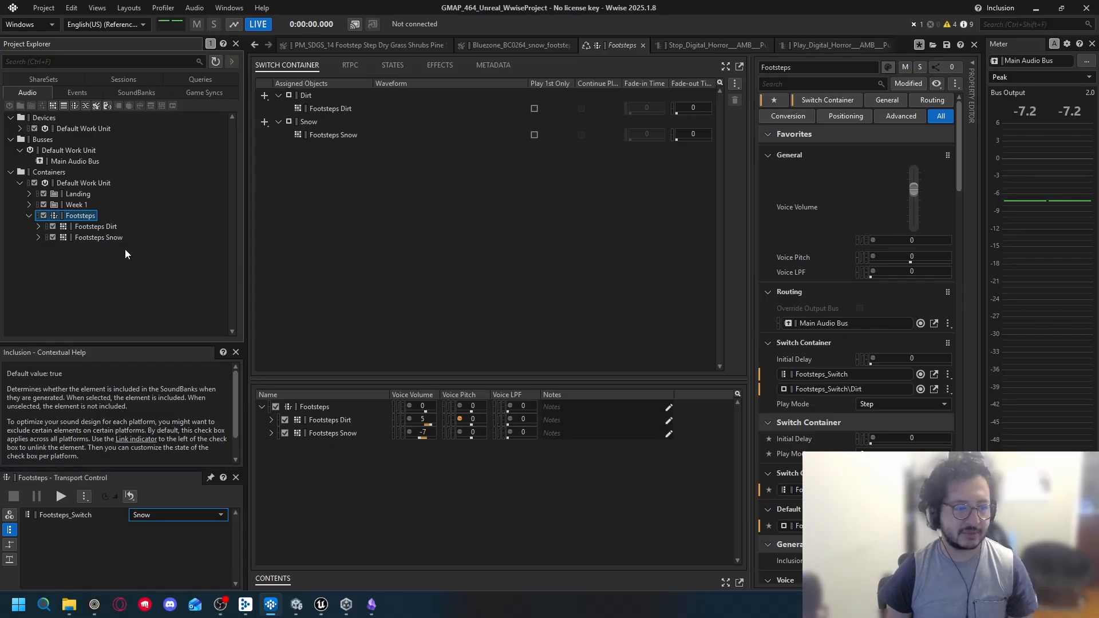
Create a Play event for the Footsteps Switch Container and move it into the Footsteps events folder
right_click(76, 216)
mouse_move(119, 221)
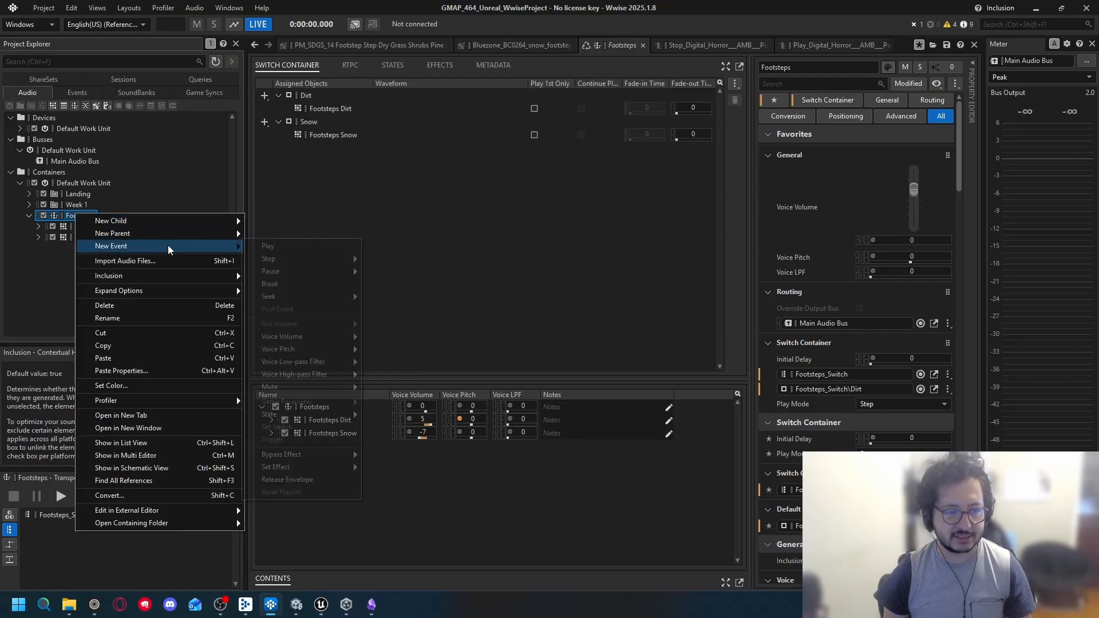
mouse_move(167, 245)
left_click(281, 247)
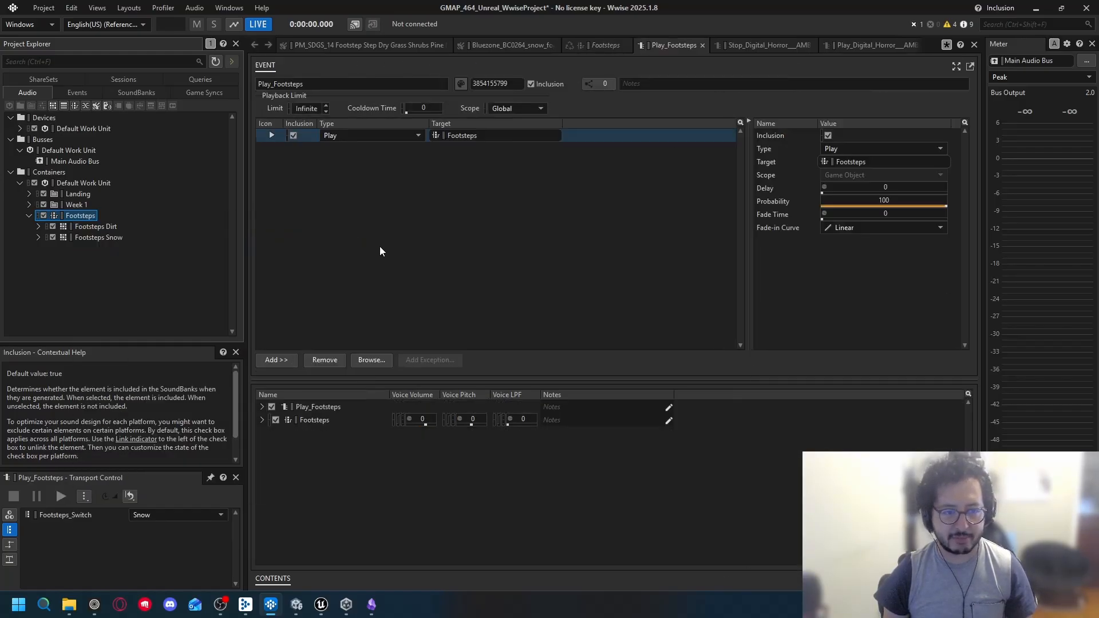
left_click(86, 97)
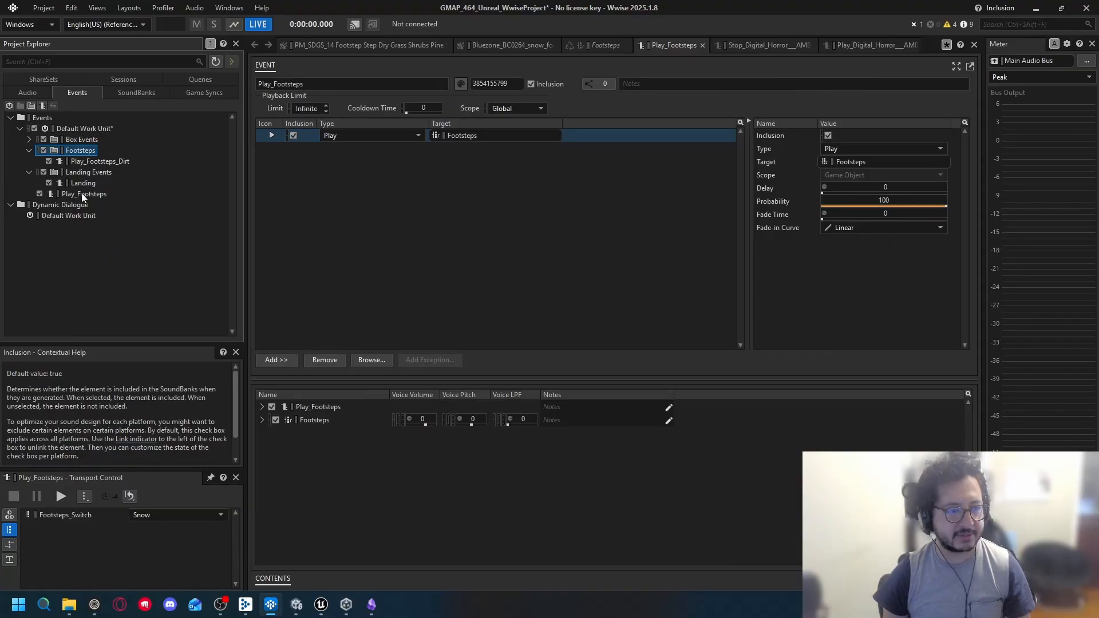
left_click_drag(81, 197, 137, 166)
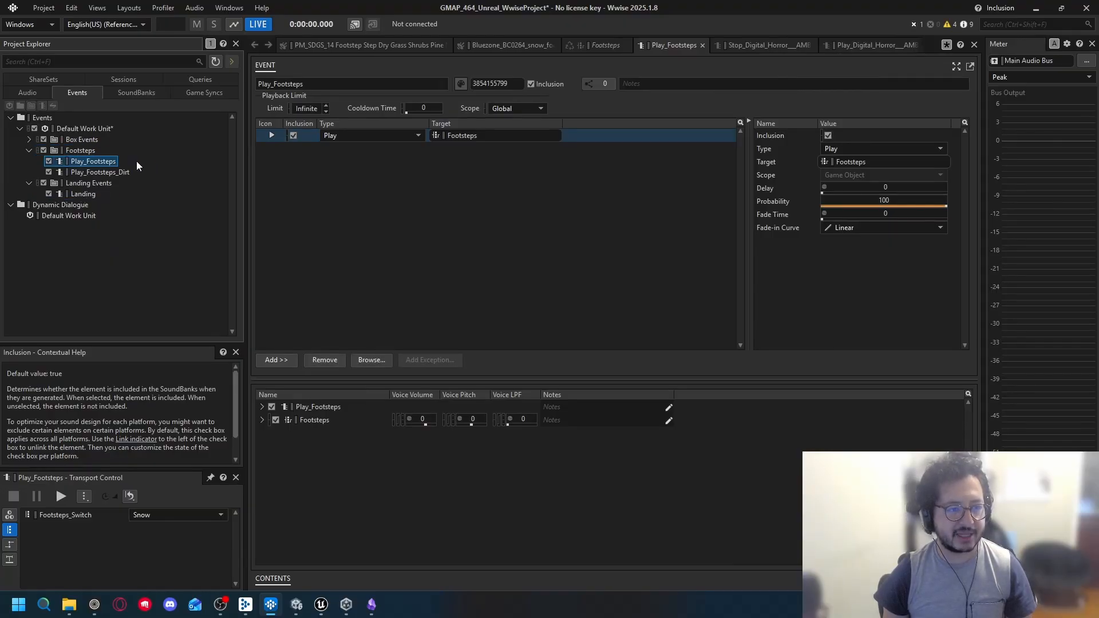
Delete the Play_Footsteps_Dirt event and collapse the Landing Events folder
left_click(123, 173)
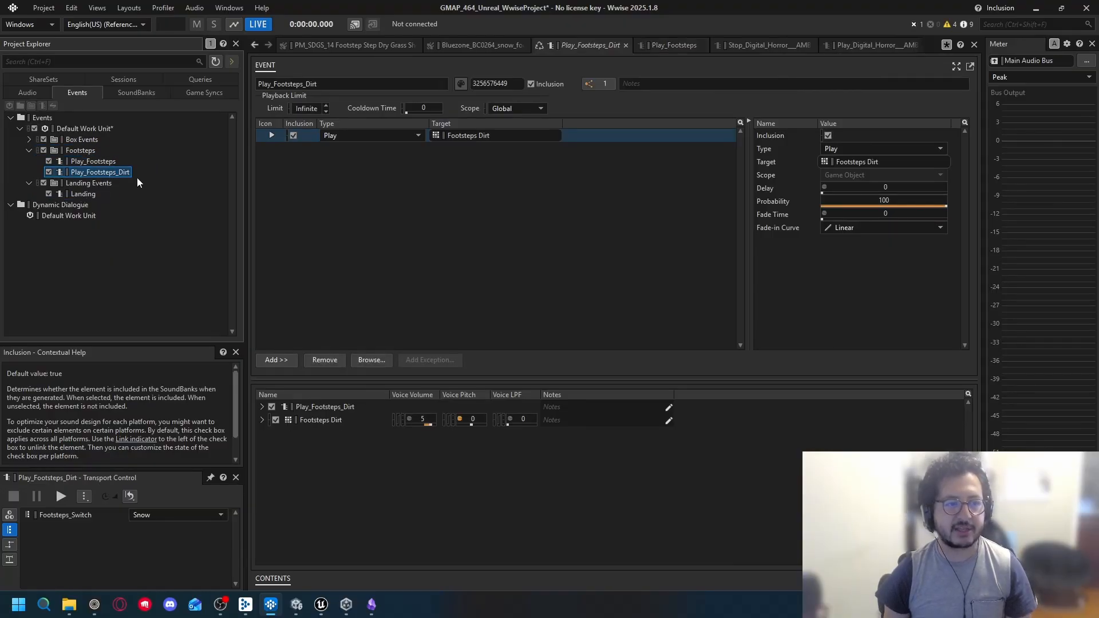
key("Delete")
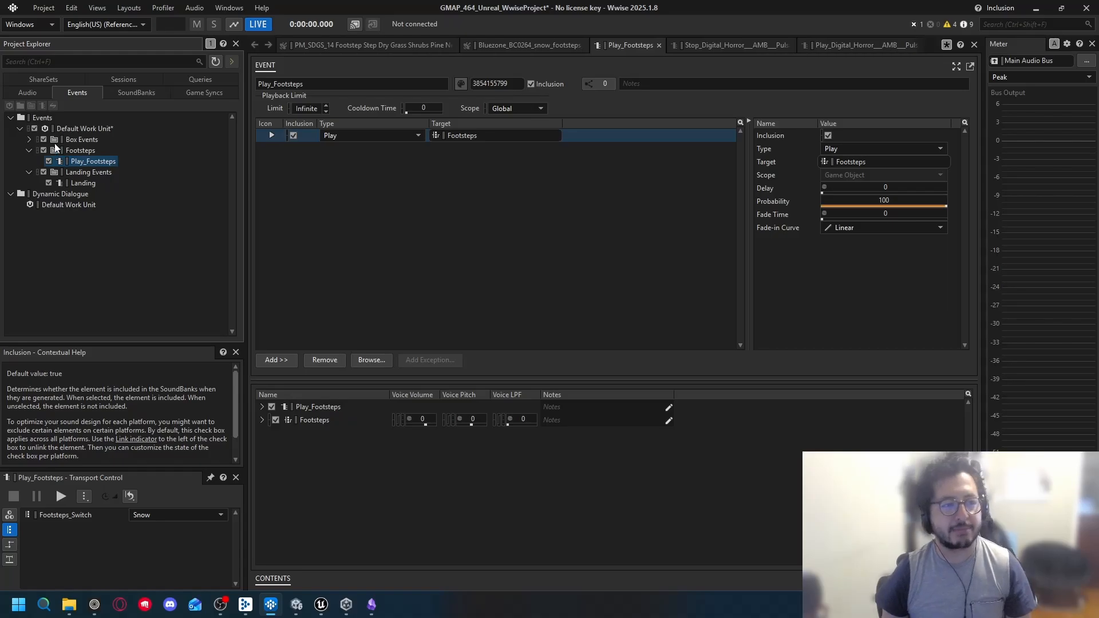
left_click(41, 152)
left_click(29, 151)
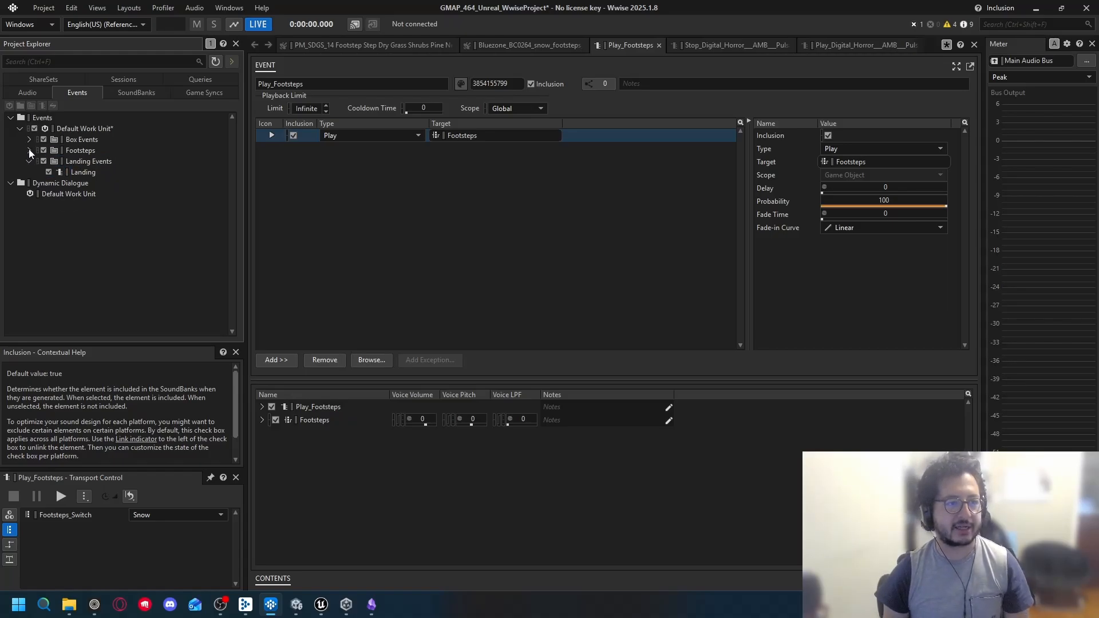
left_click(29, 162)
left_click(28, 151)
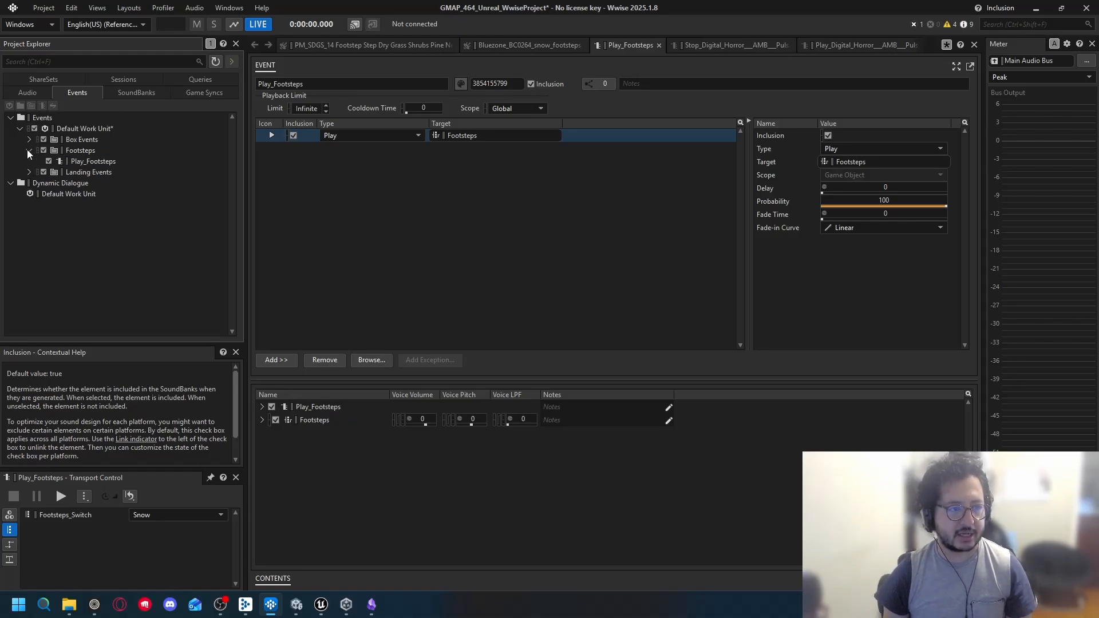
Add the Play_Footsteps event to the Main SoundBank in the SoundBank Manager
left_click(129, 8)
left_click(138, 49)
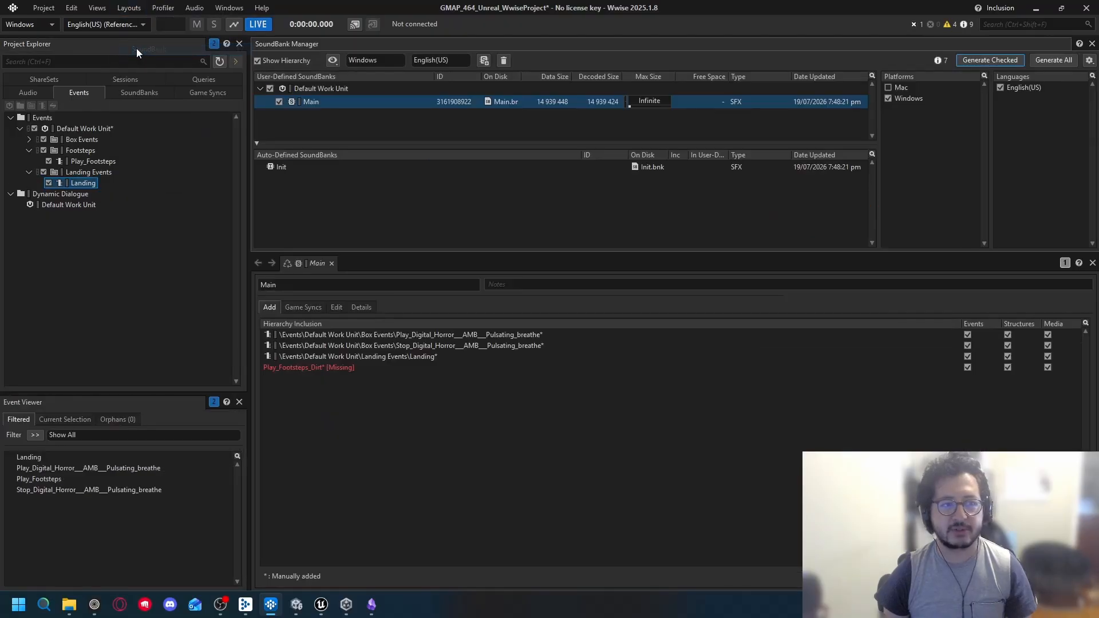
left_click(87, 162)
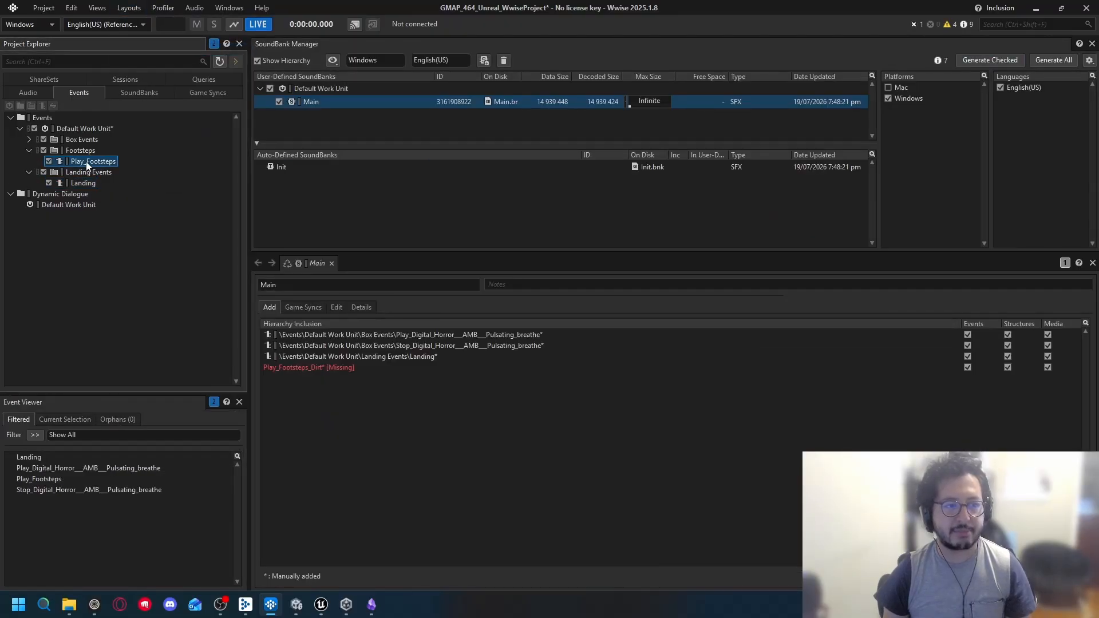
left_click_drag(323, 106, 320, 101)
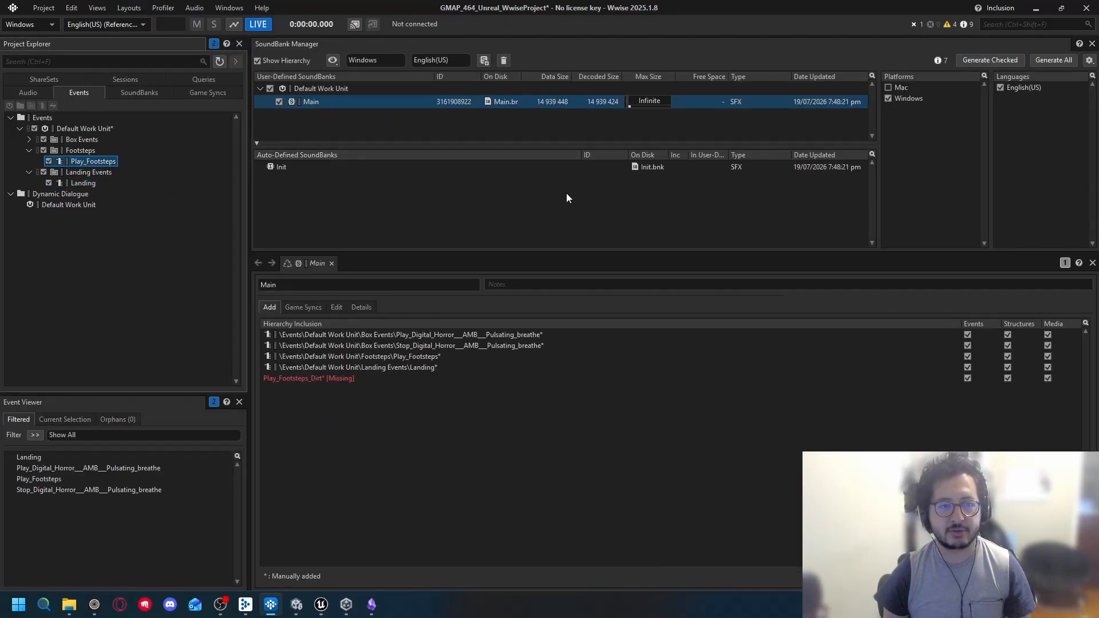
Remove the missing Play_Footsteps_Dirt entry from the Main SoundBank and generate the checked SoundBanks
left_click(349, 378)
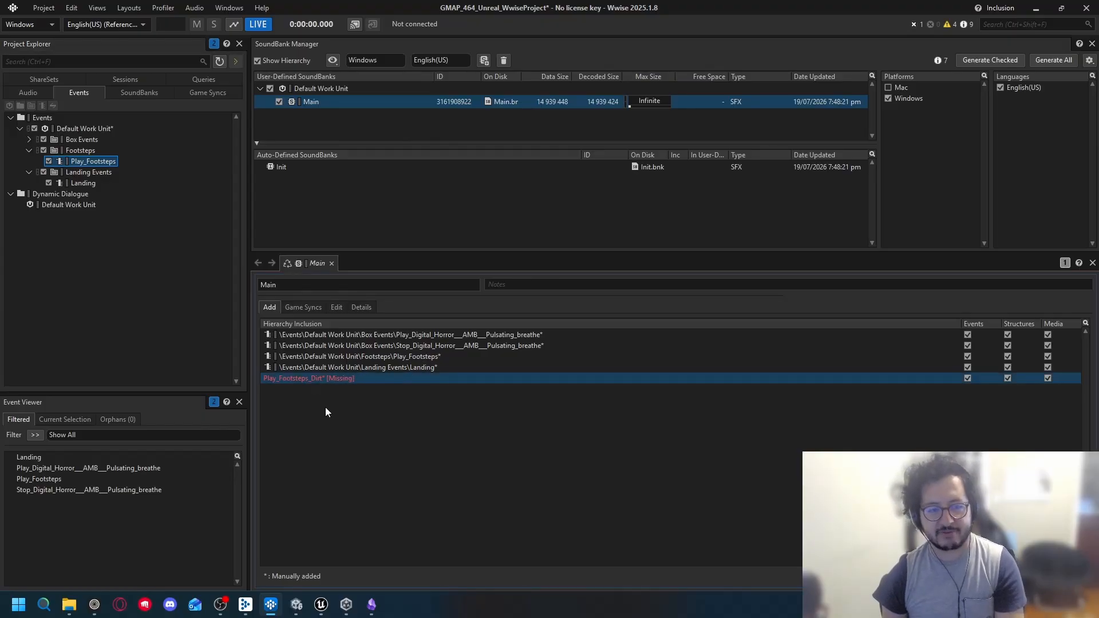
key("Delete")
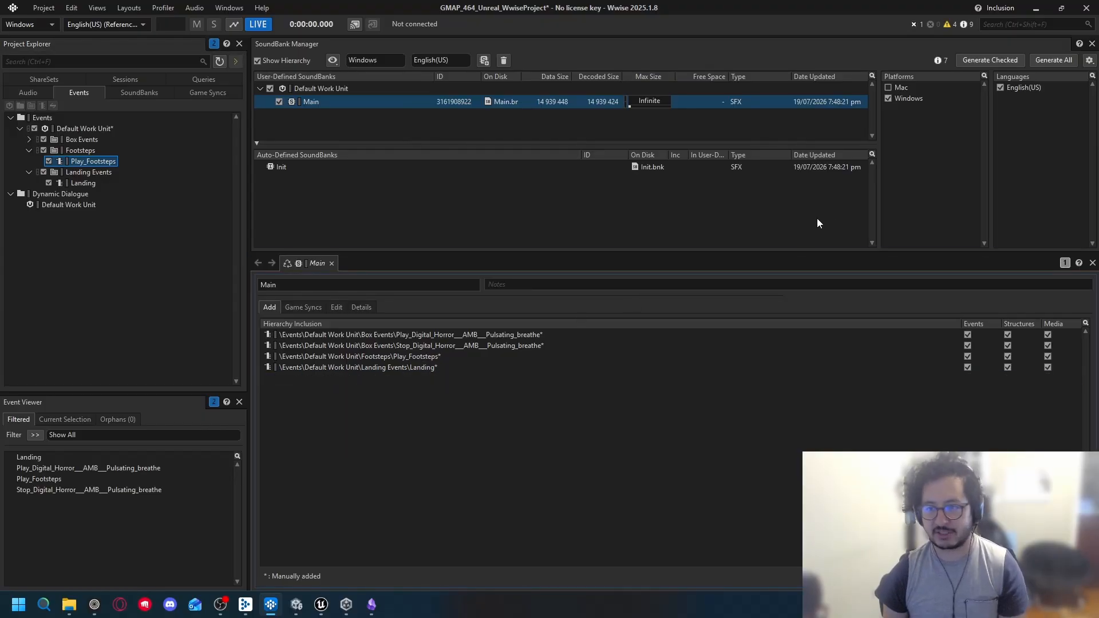
left_click(991, 60)
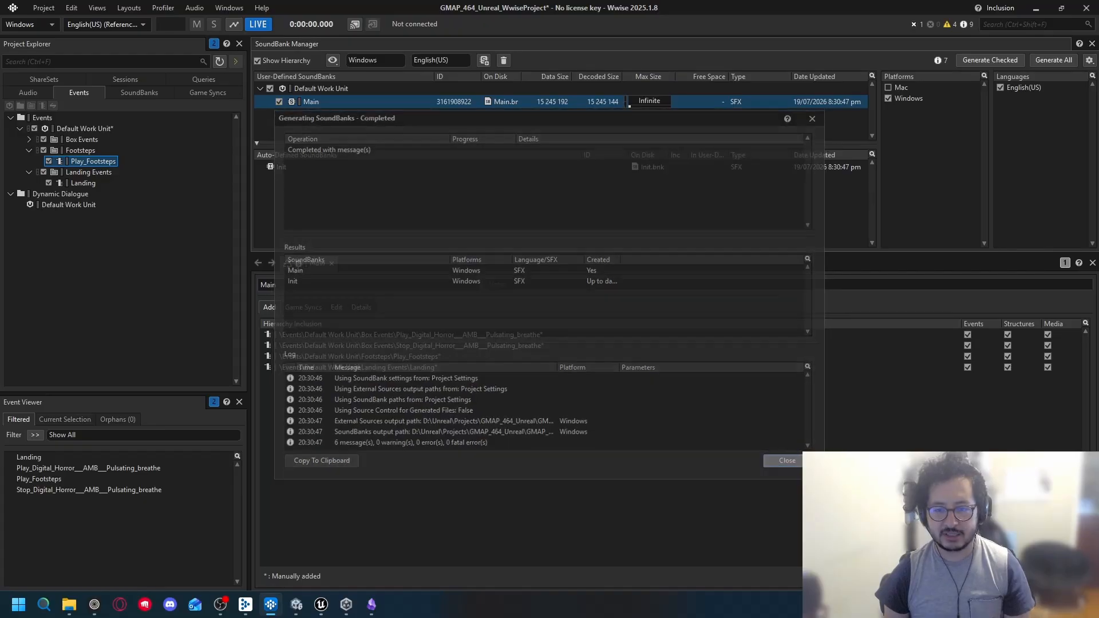
left_click(783, 461)
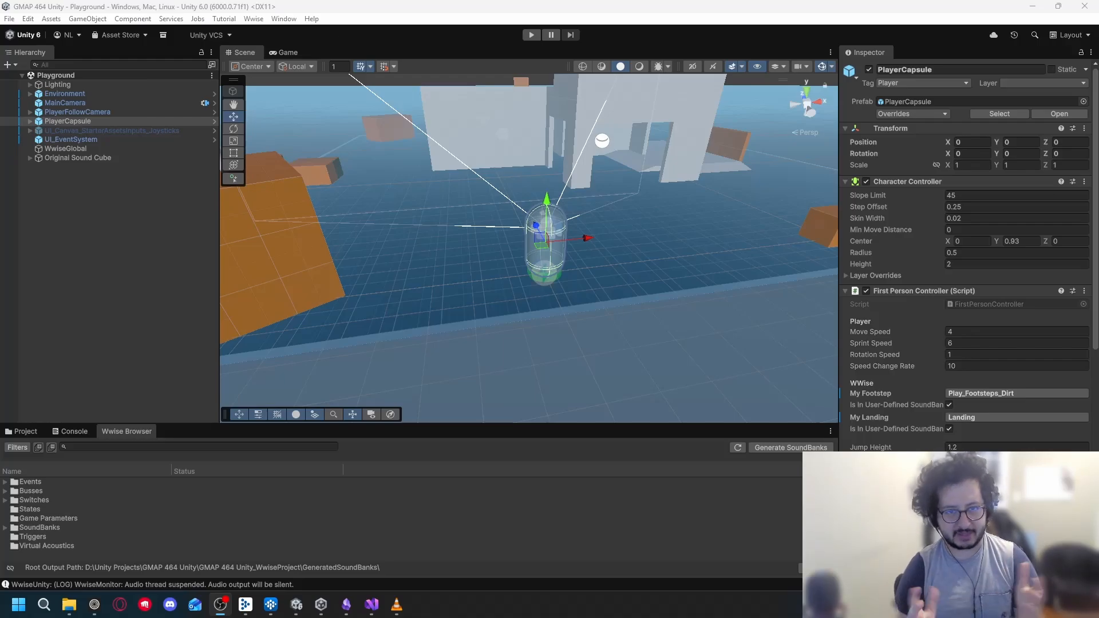
left_click_drag(736, 212, 635, 212)
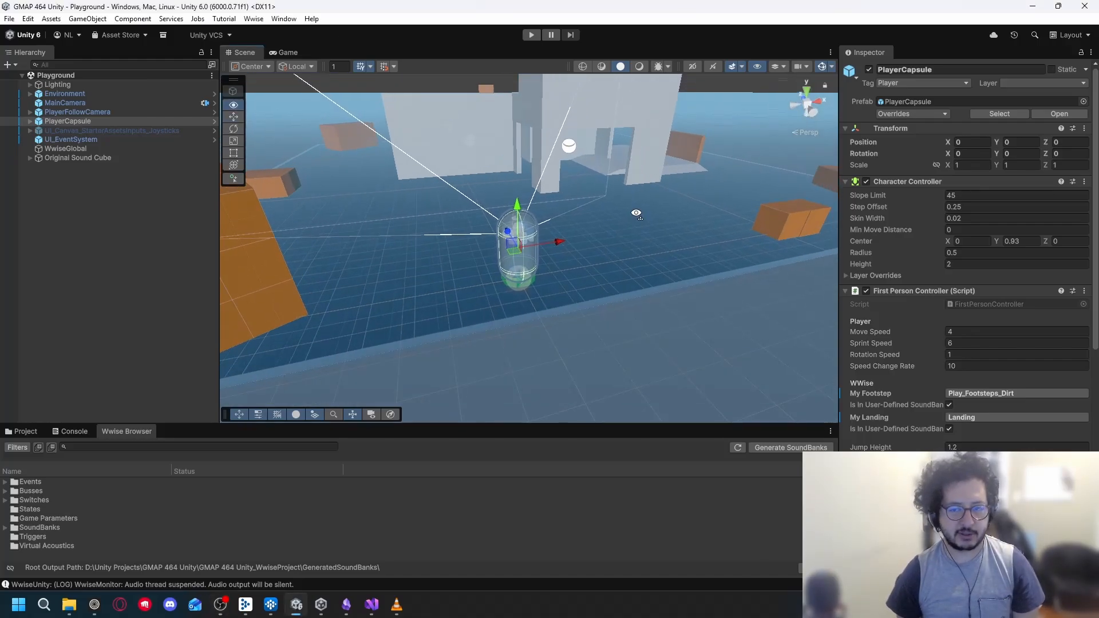
In Unity's Wwise Browser, expand Events and the Default Work Unit to examine the Footsteps folder's contents
left_click(5, 483)
left_click(14, 491)
left_click(13, 493)
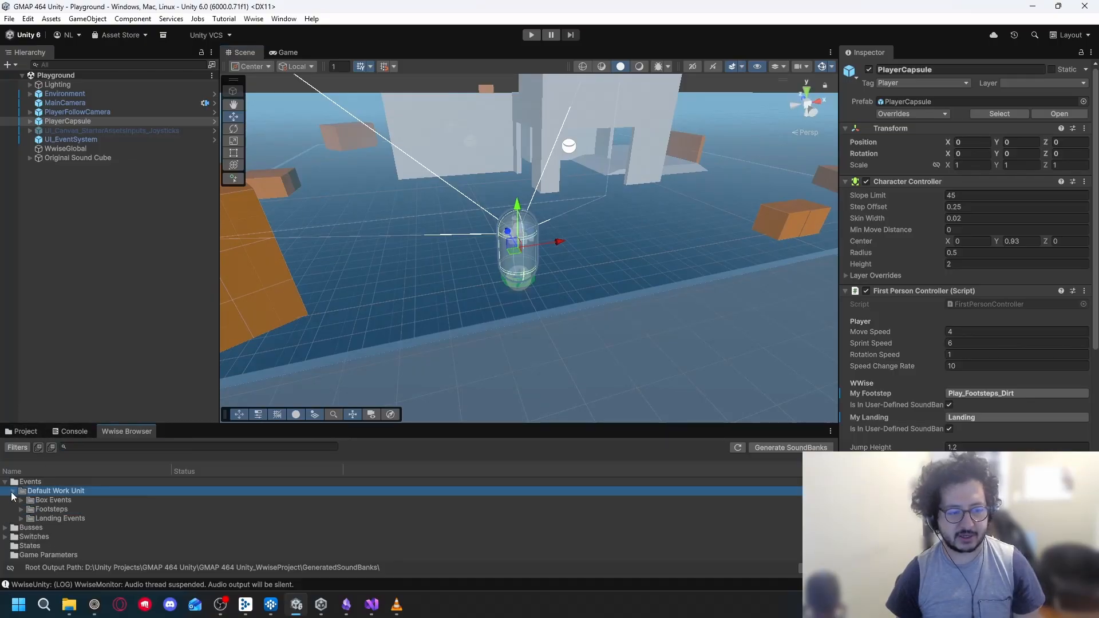
left_click(20, 509)
left_click(20, 510)
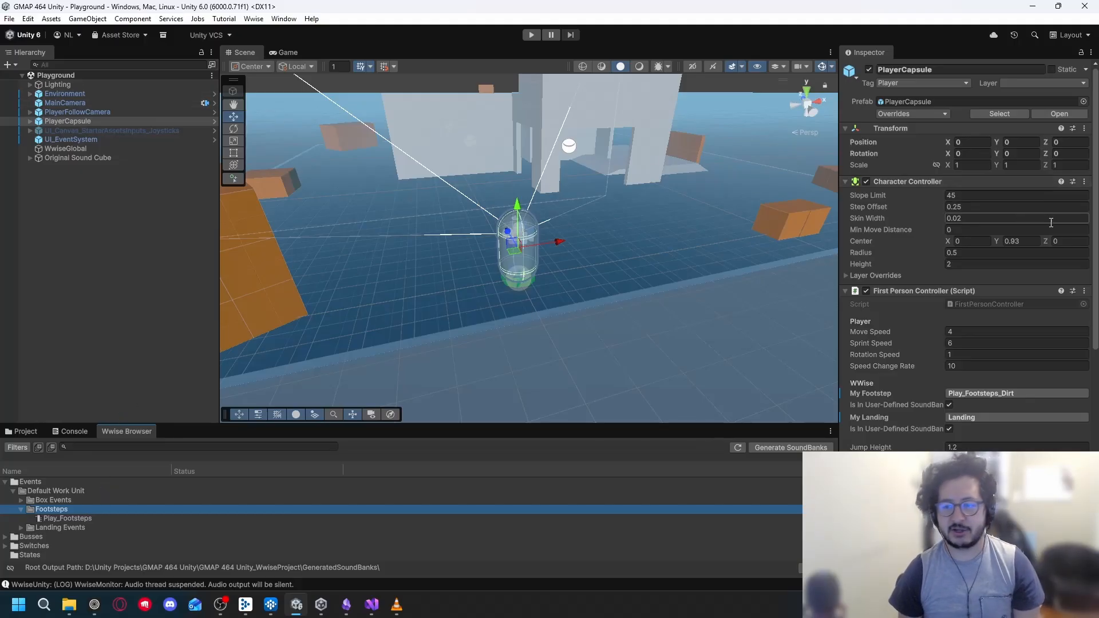
Review the PlayerCapsule's components and the events available for My Footstep, keeping the current assignment
scroll(1035, 243, "down", 5)
scroll(1024, 243, "down", 4)
scroll(1013, 245, "up", 9)
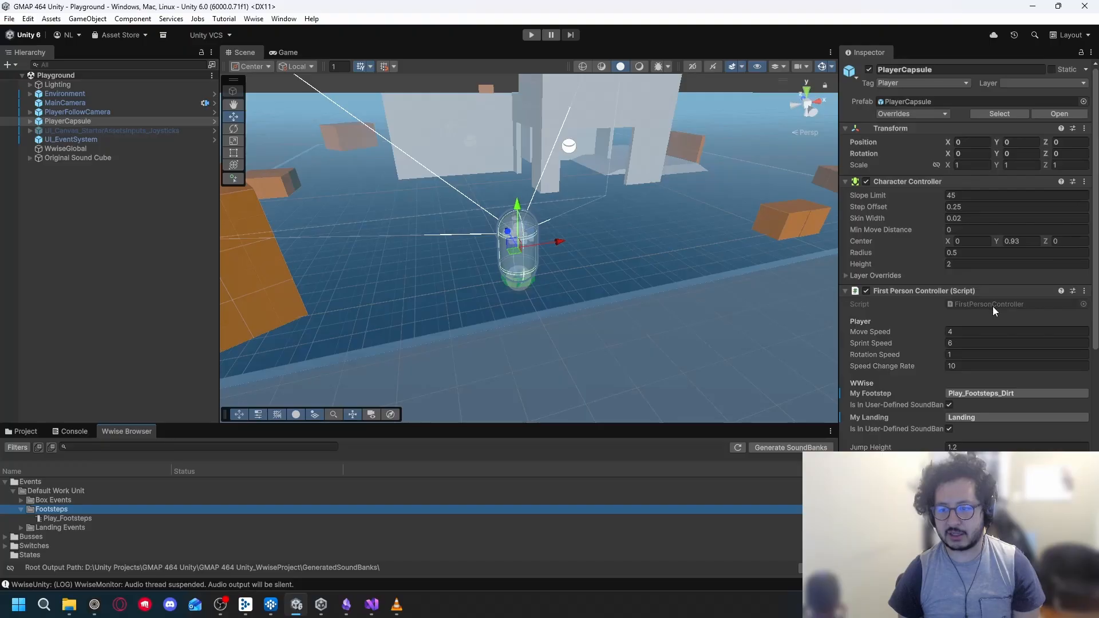
left_click(983, 392)
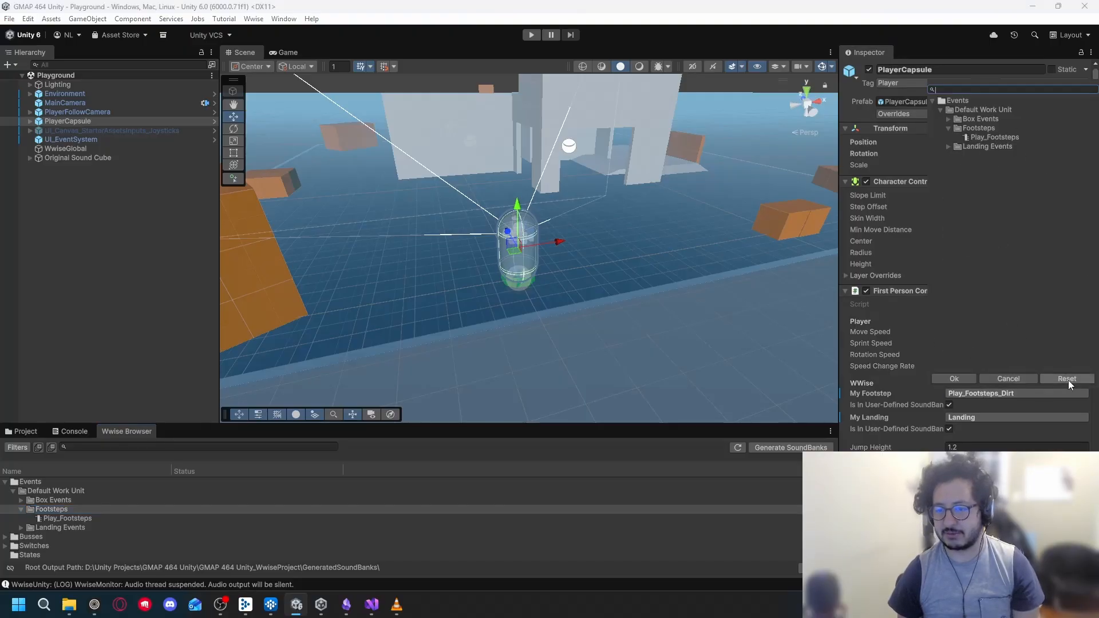
left_click(1002, 378)
Play the scene, walk and jump around to test the current footstep event, and stop the game
left_click(531, 34)
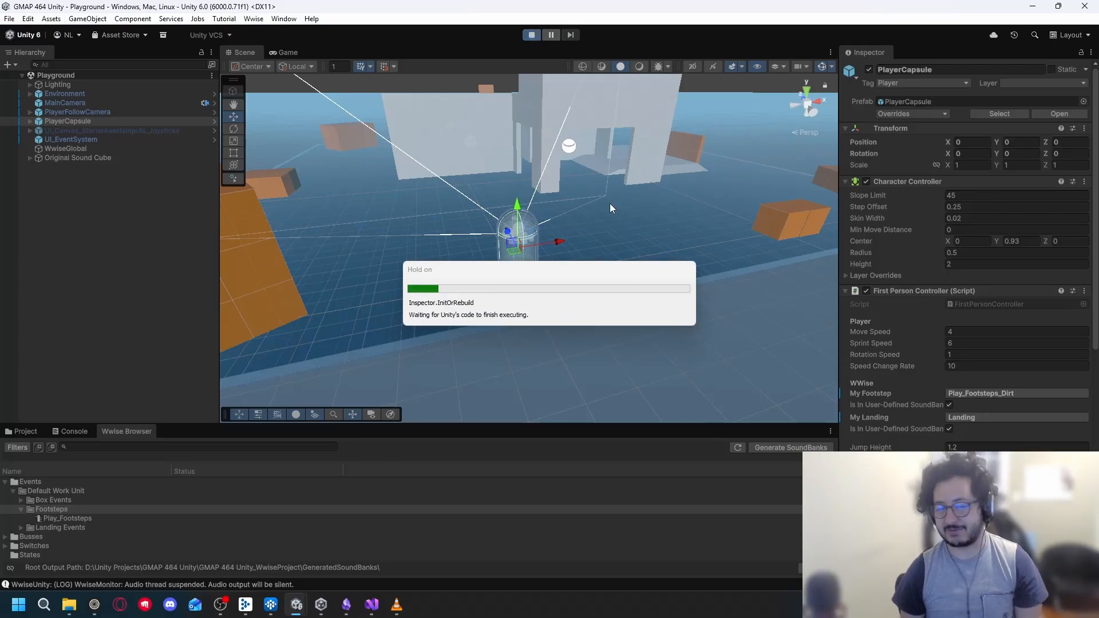
key("w")
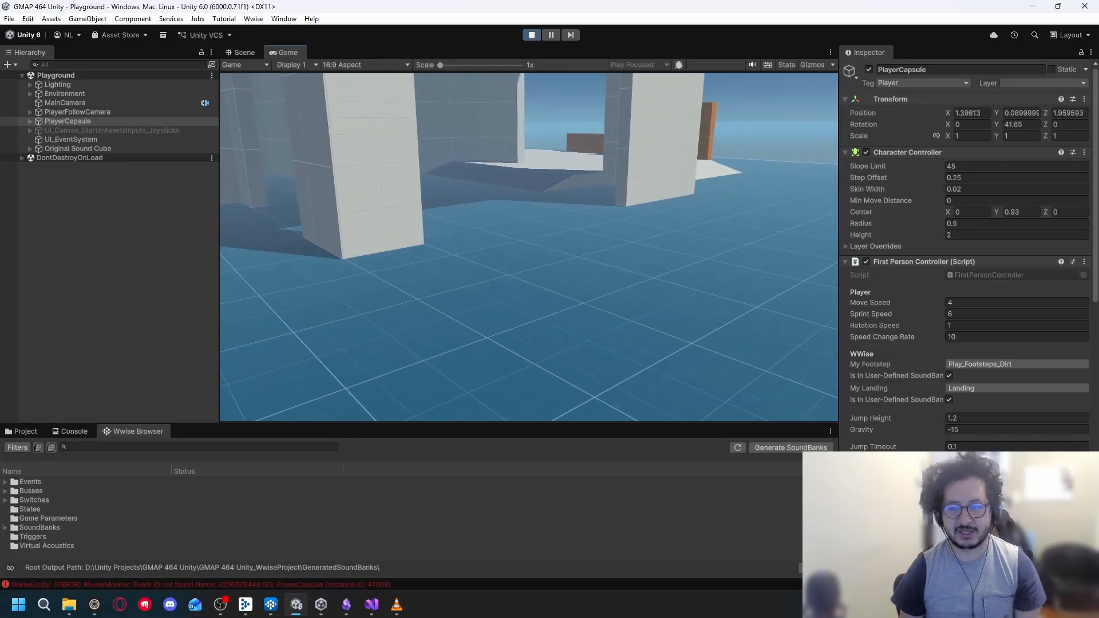
key("w")
key("space")
key("w")
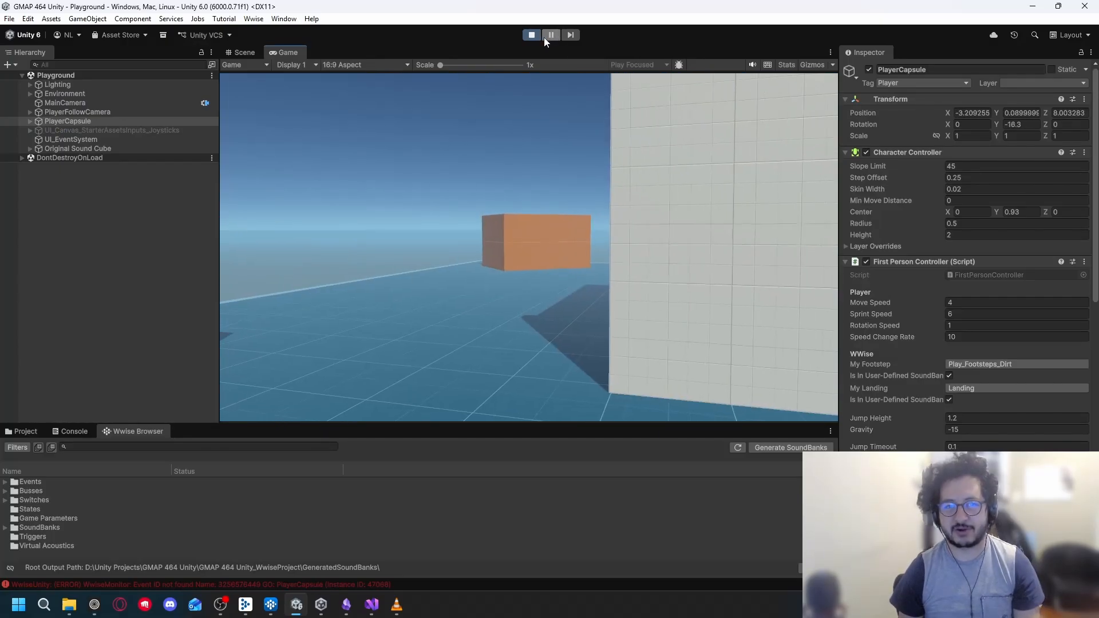
left_click(523, 36)
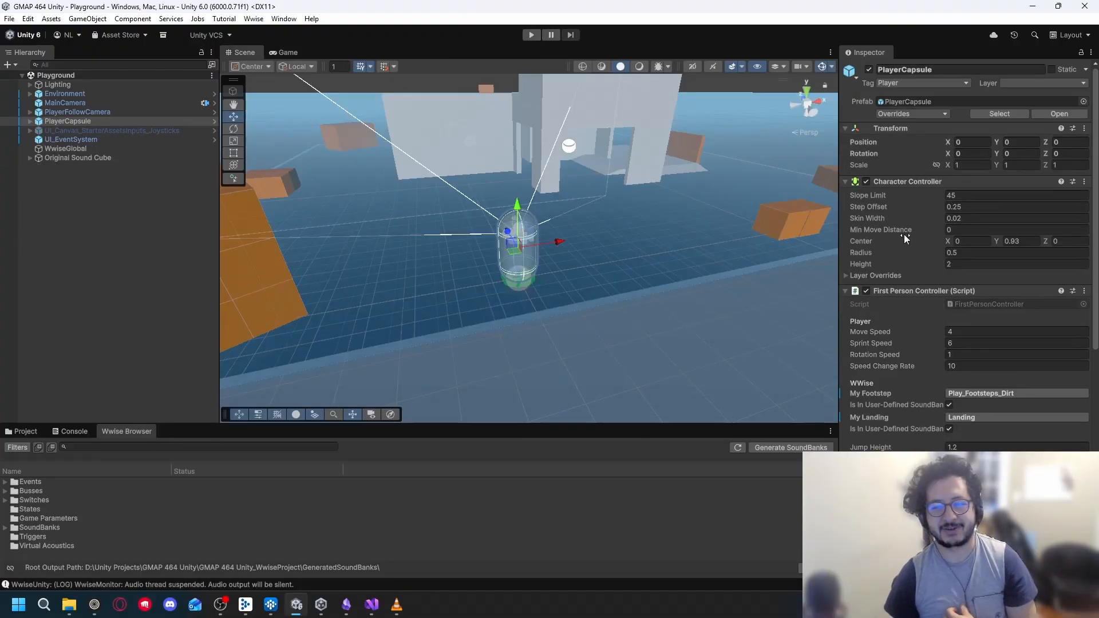
Assign the Play_Footsteps event from the Footsteps folder to My Footstep in the PlayerCapsule's First Person Controller
scroll(952, 381, "down", 2)
left_click(984, 301)
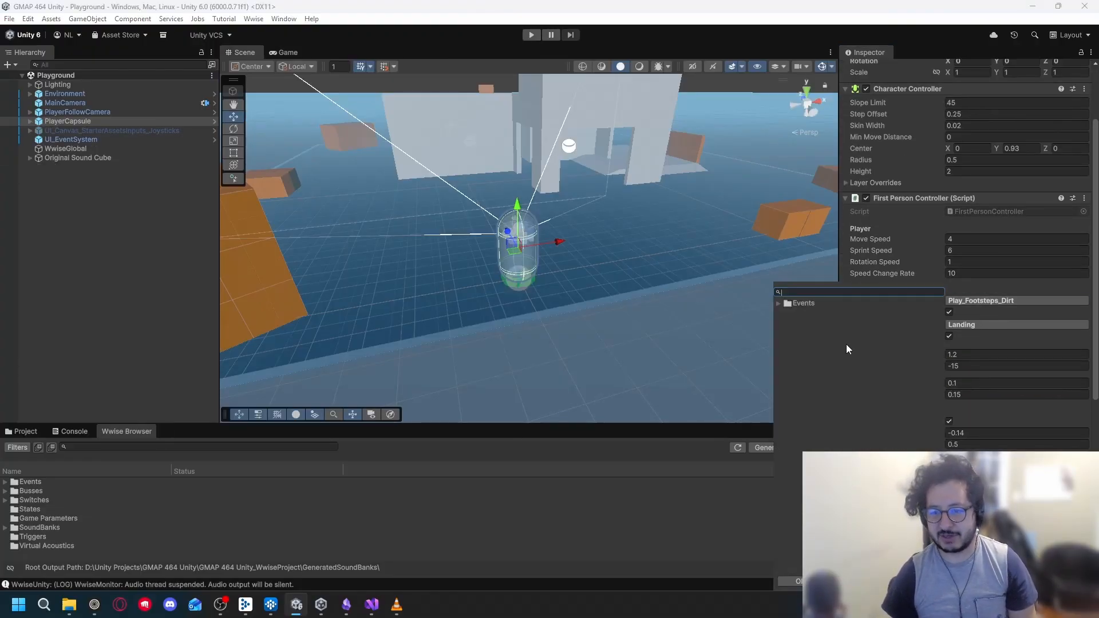
left_click(779, 303)
left_click(782, 313)
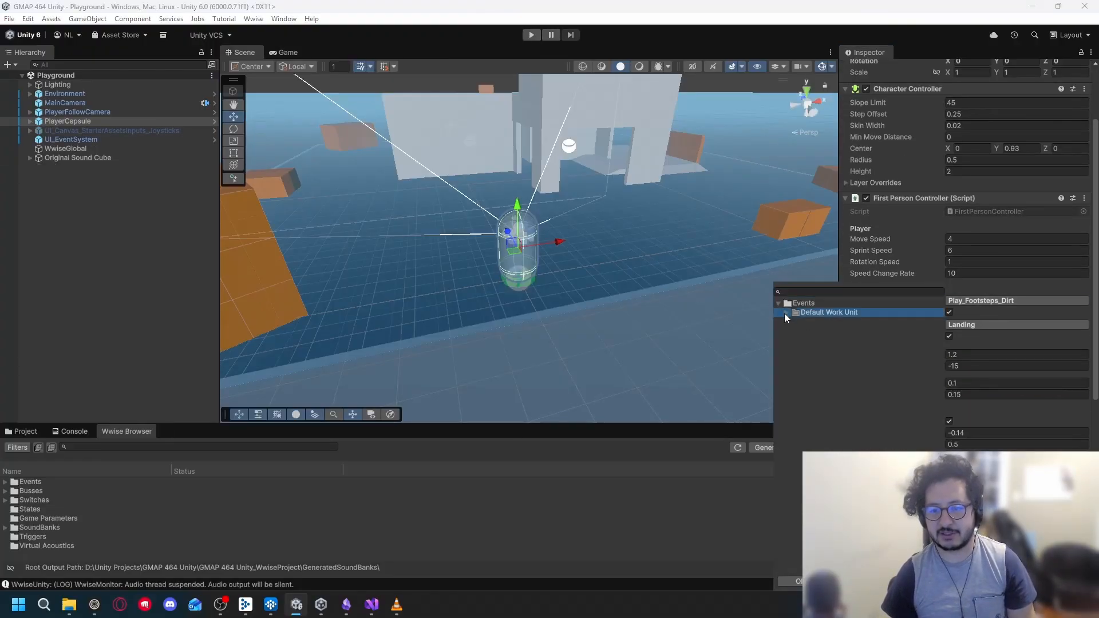
left_click(786, 314)
left_click(797, 330)
left_click(794, 331)
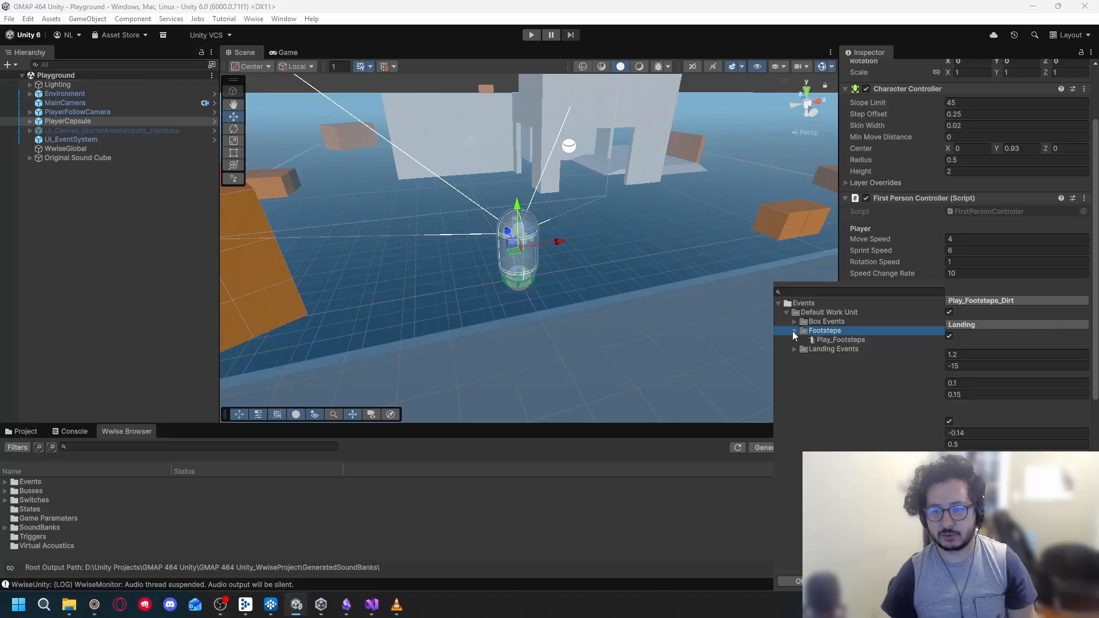
double_click(835, 340)
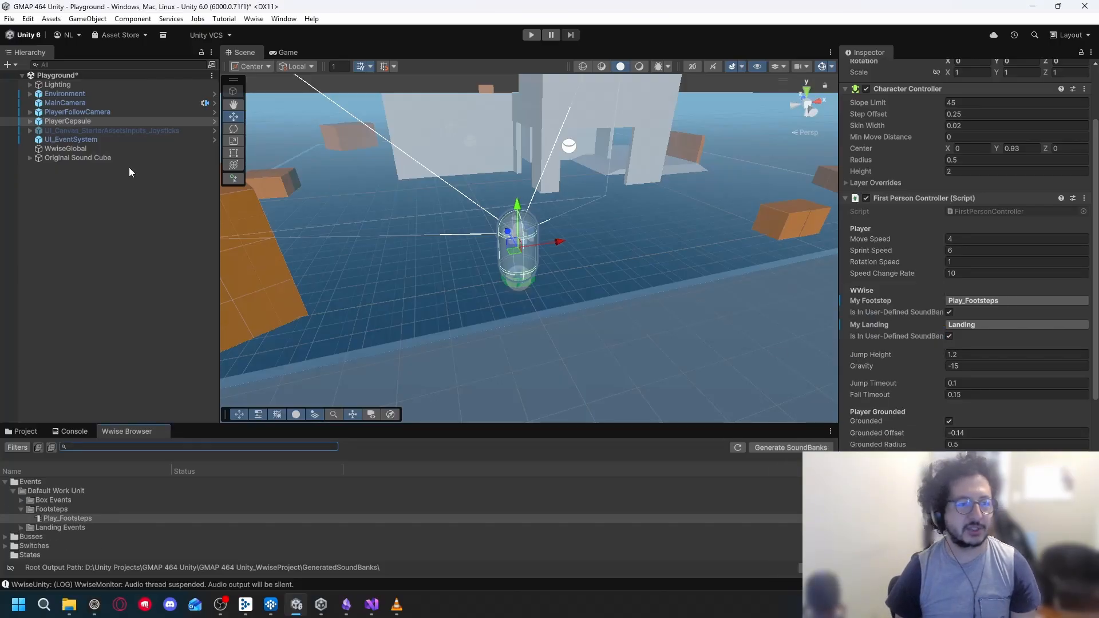
Create an empty GameObject at the scene's root level and name it Snowpatch
left_click_drag(654, 204, 835, 217)
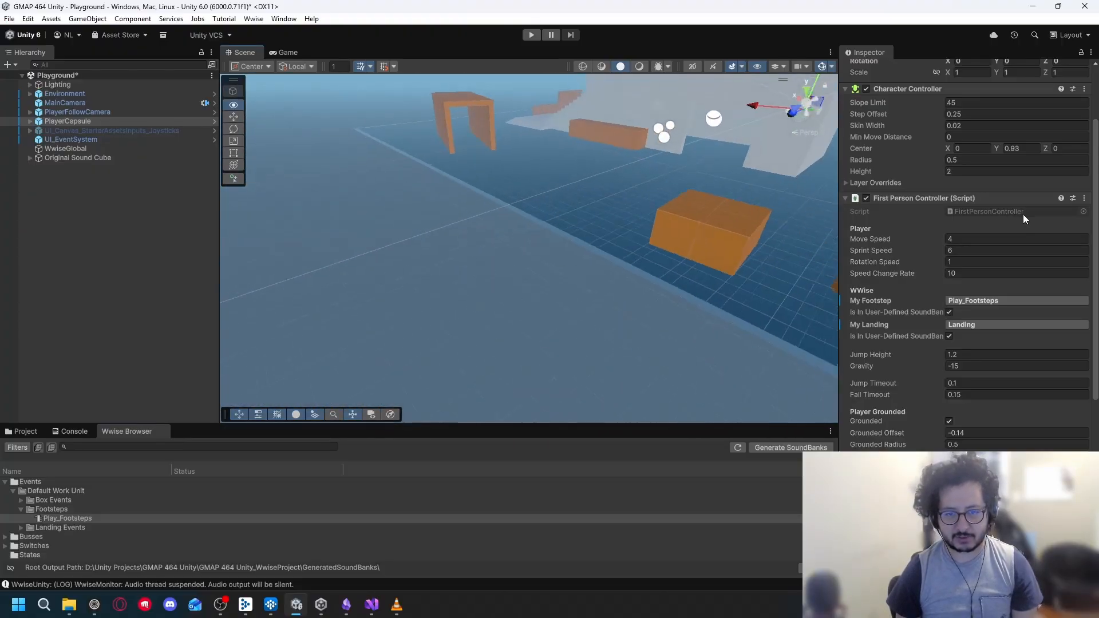
left_click_drag(1022, 214, 70, 194)
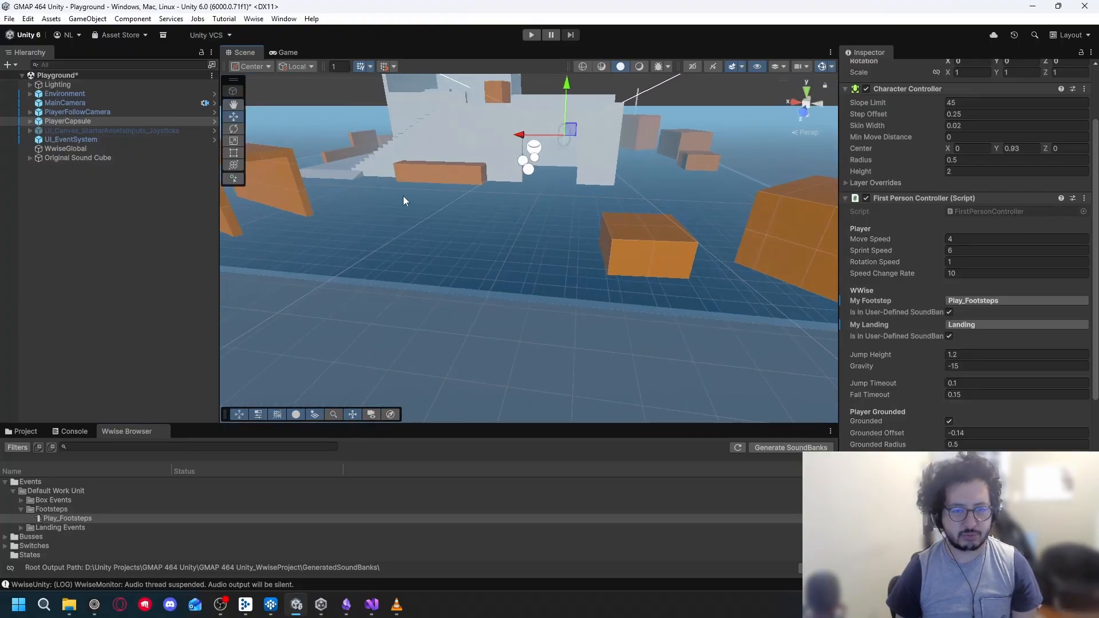
left_click_drag(403, 195, 445, 203)
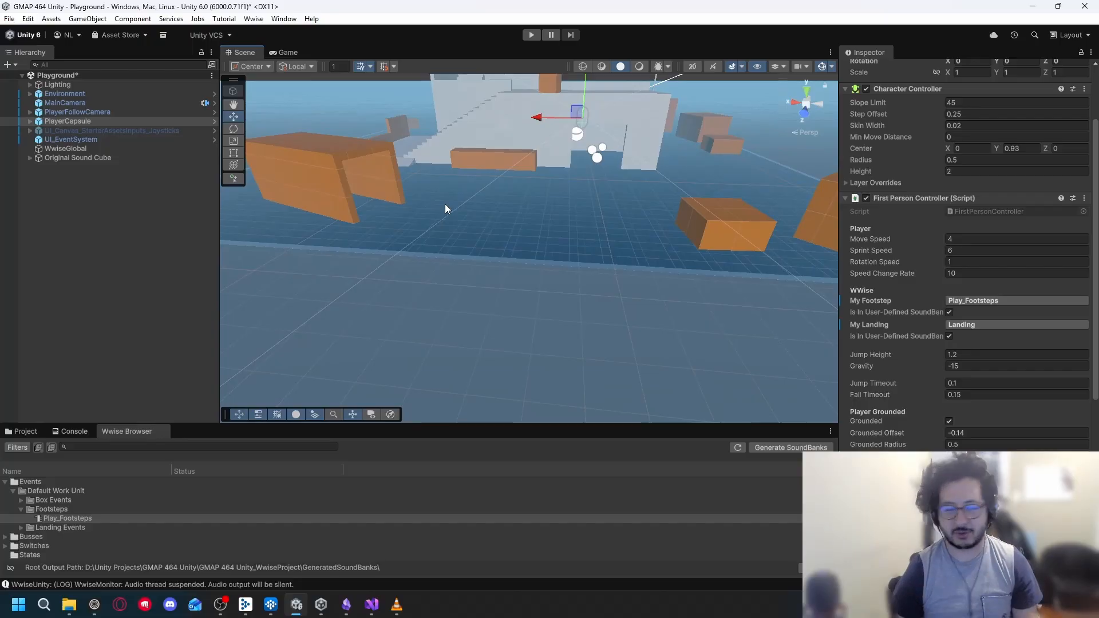
left_click(73, 201)
right_click(75, 179)
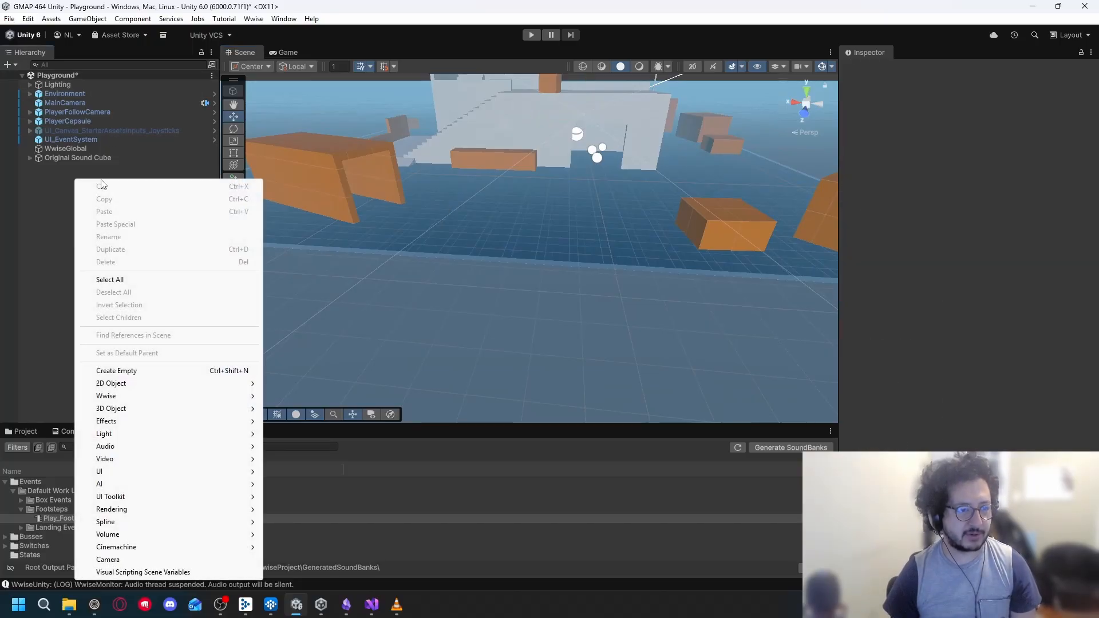
left_click(162, 372)
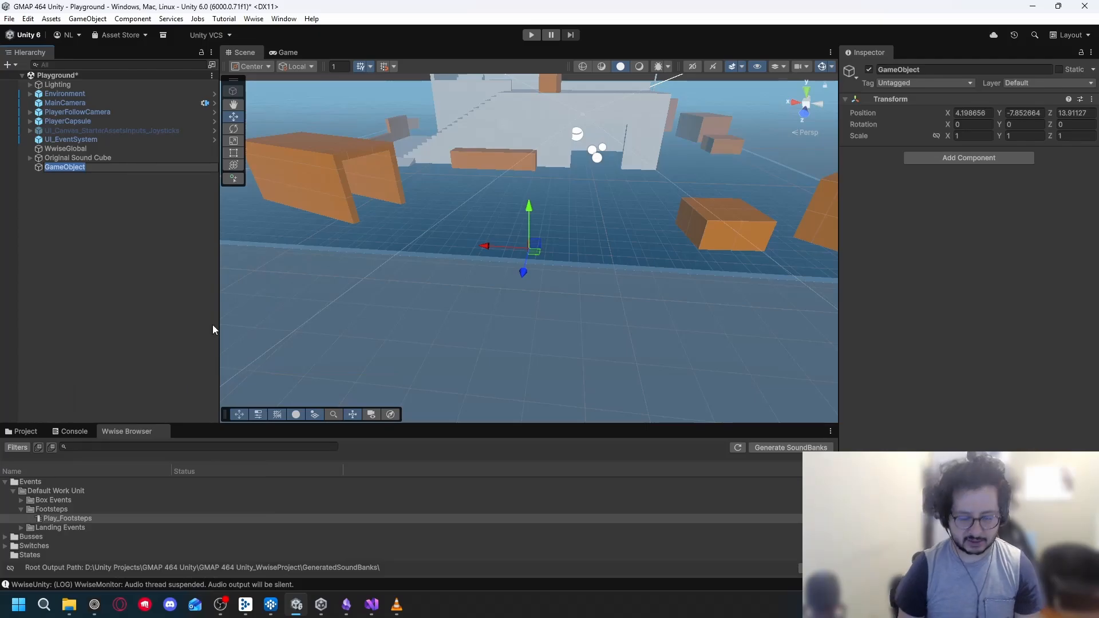
type("Snowpatch")
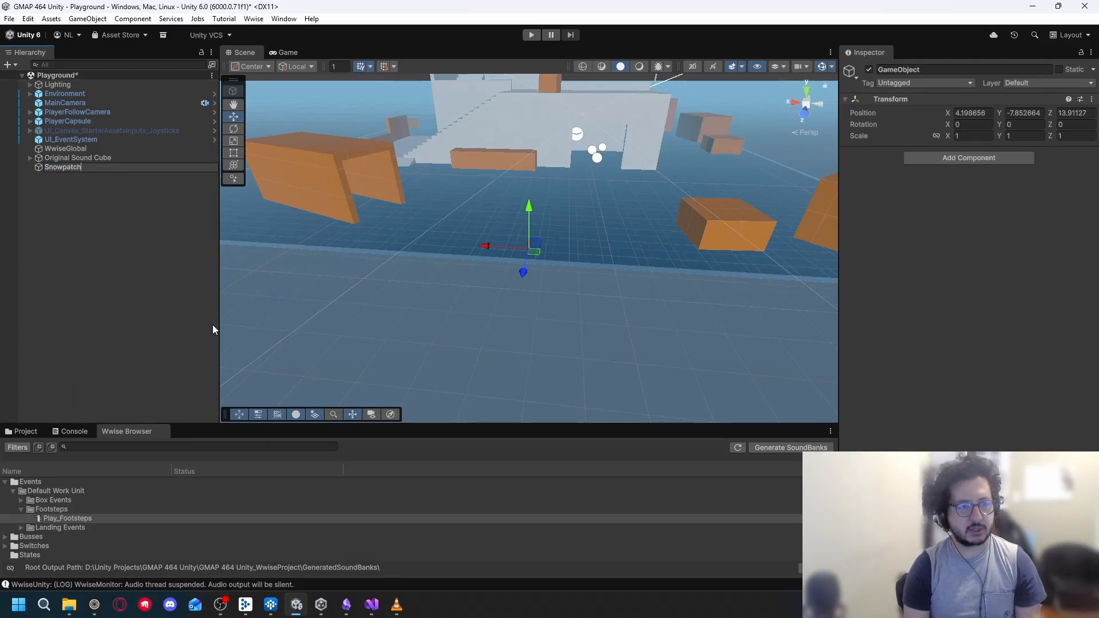
key("Return")
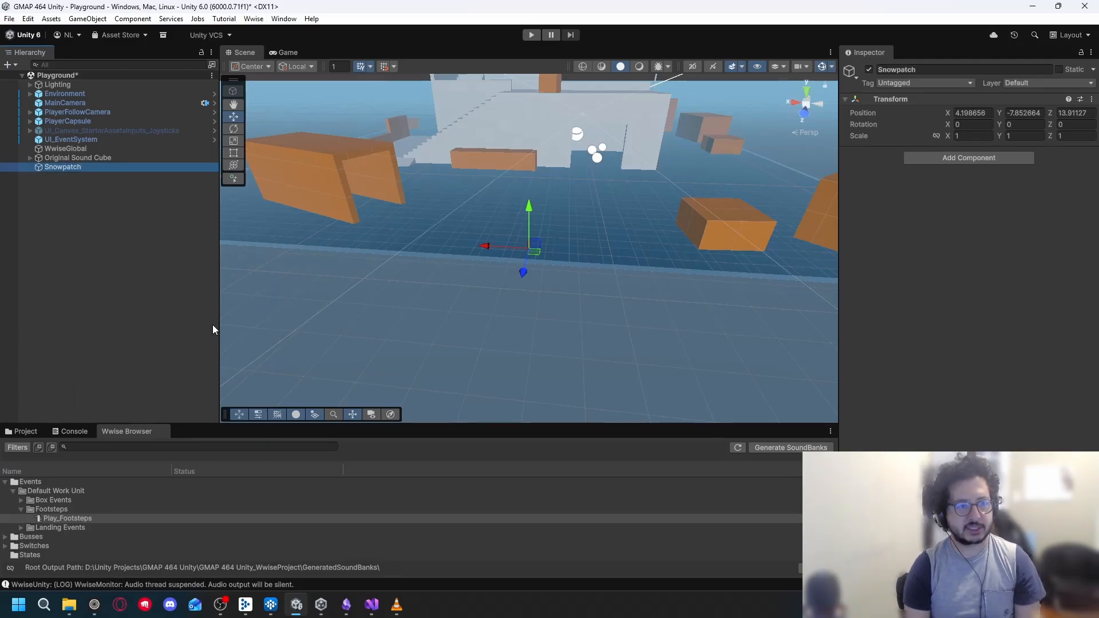
Add a 3D Plane as a child of Snowpatch, keeping its default name
right_click(83, 170)
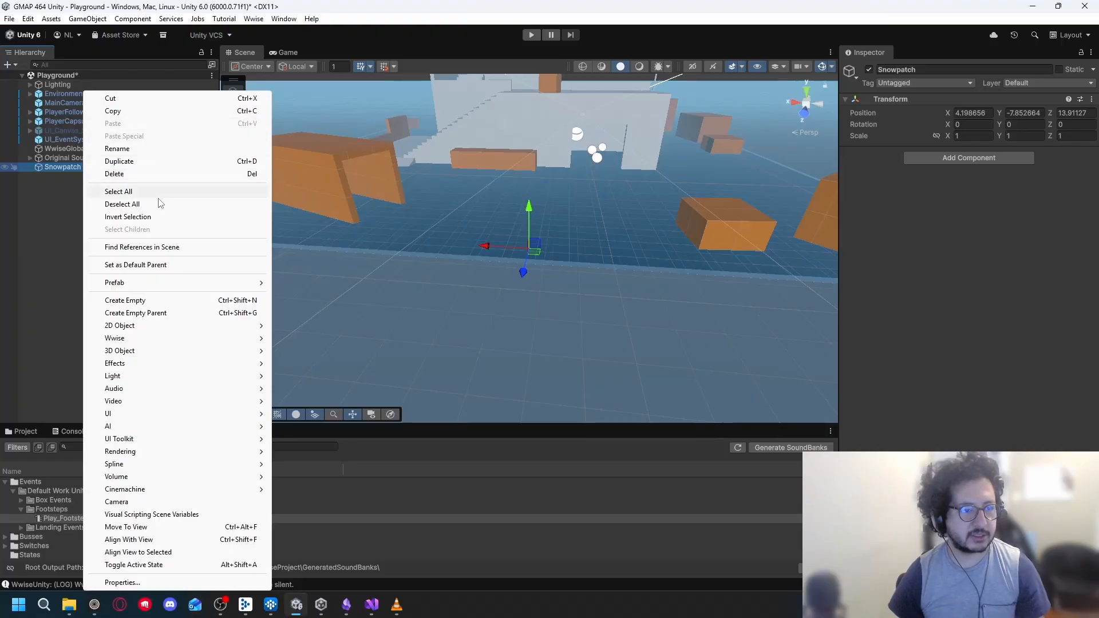
mouse_move(196, 284)
mouse_move(202, 327)
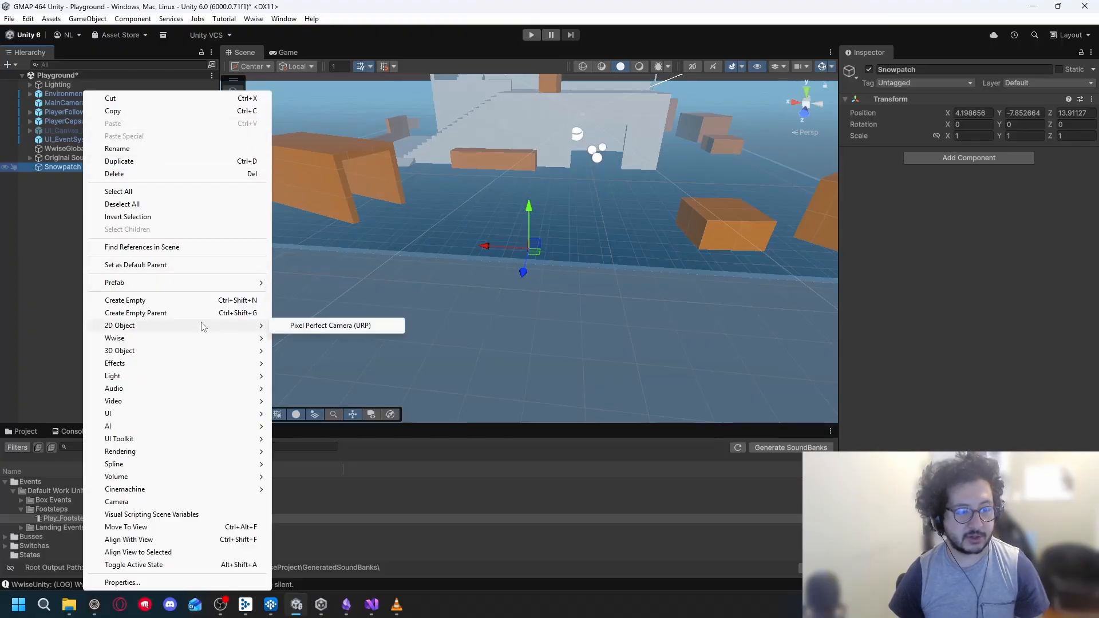
mouse_move(201, 352)
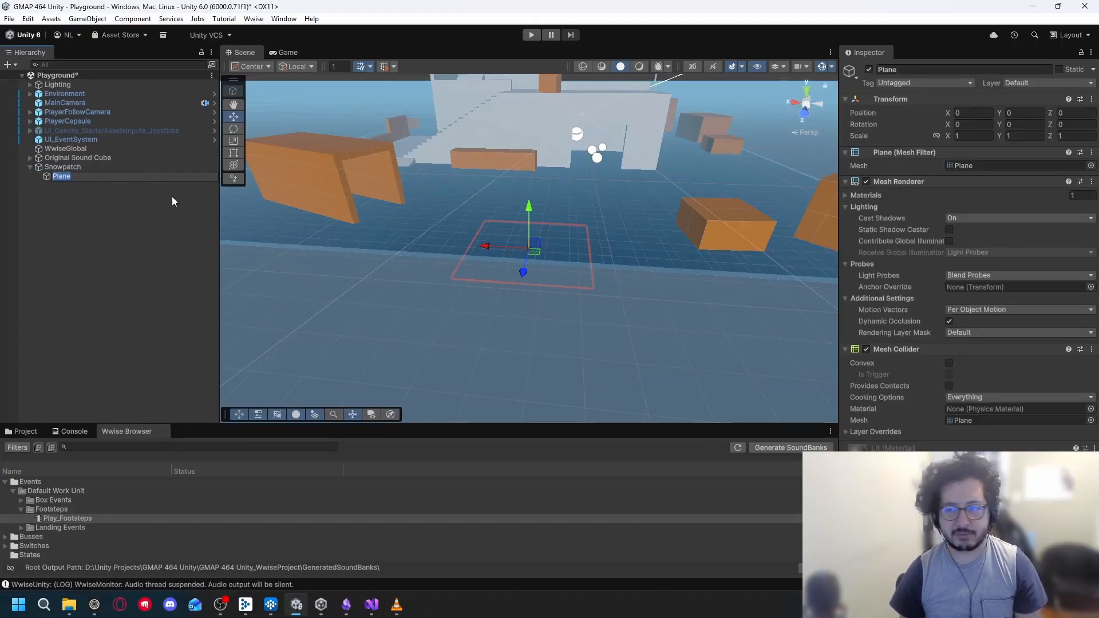
left_click(83, 216)
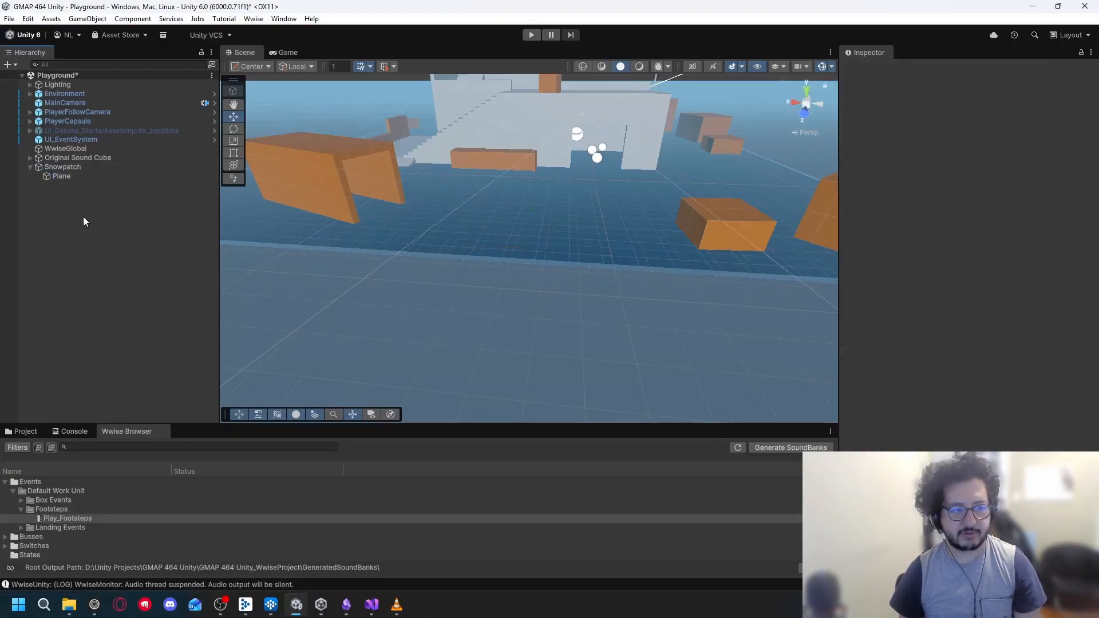
Move Snowpatch with its plane above the open ground outside the playground, to about X 4.2, Y 0.7, Z 34.94
left_click(66, 177)
left_click(1024, 114)
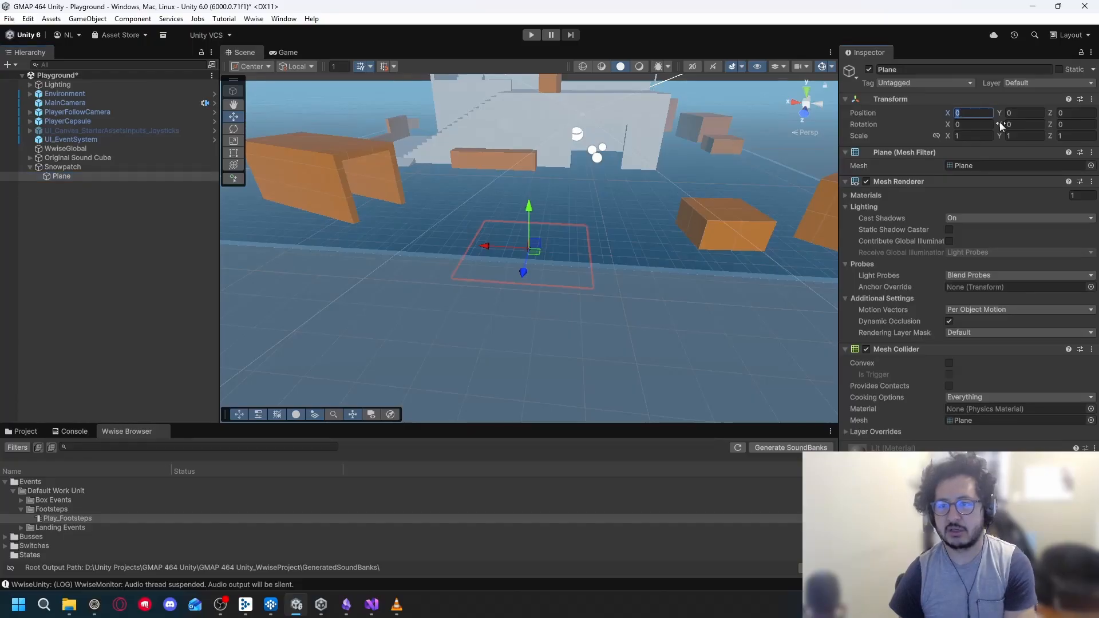
left_click(637, 238)
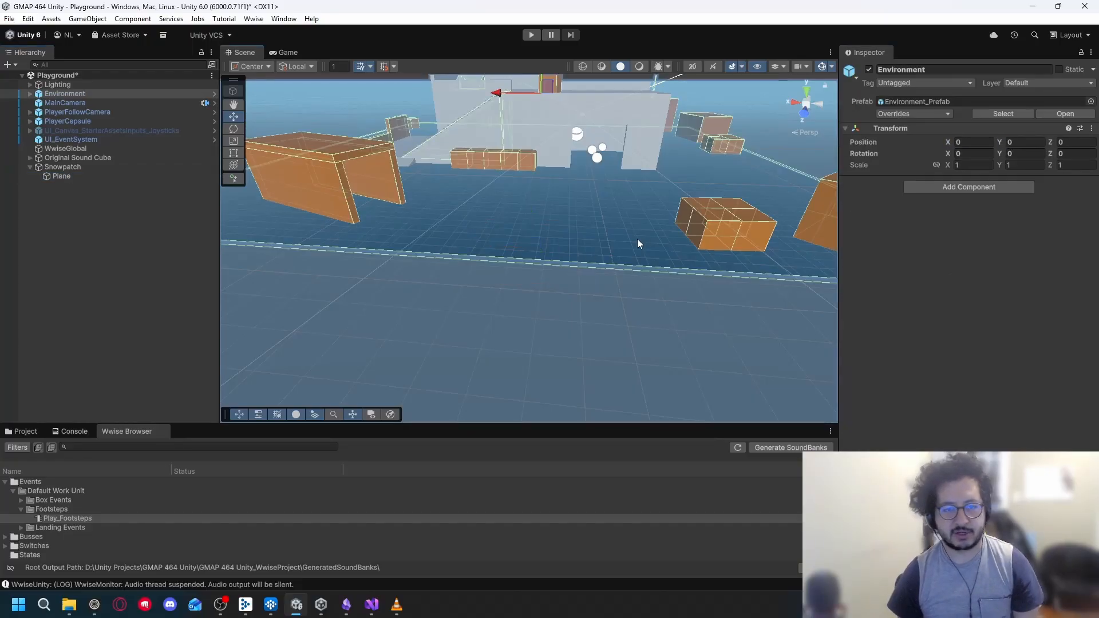
double_click(77, 170)
left_click_drag(532, 240, 394, 333)
left_click_drag(413, 274, 412, 253)
left_click_drag(676, 302, 612, 304)
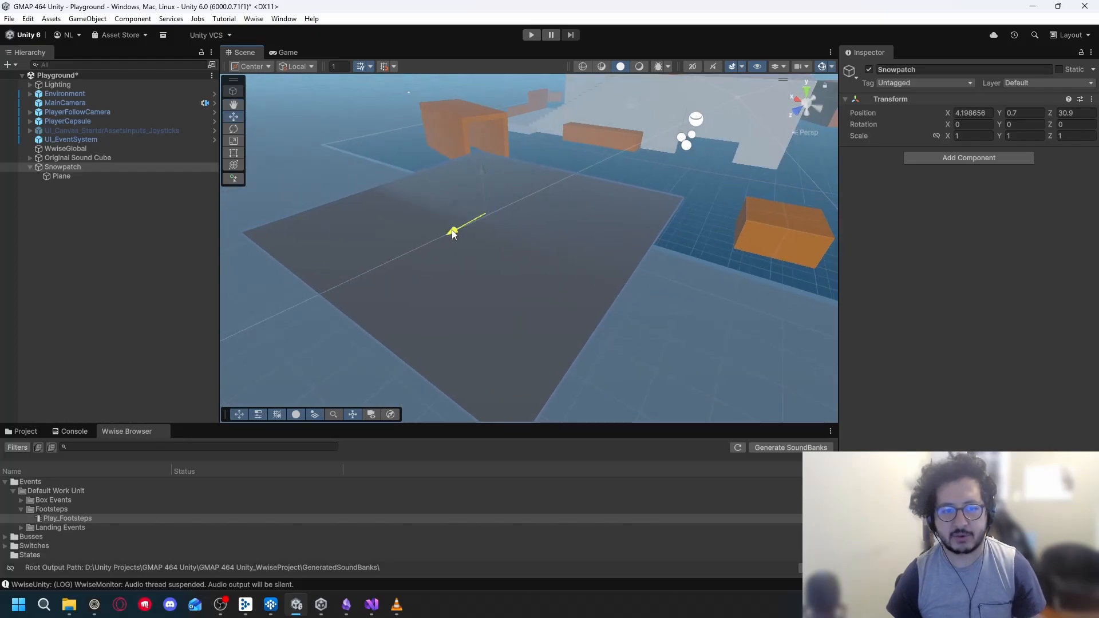
left_click_drag(452, 231, 721, 264)
Set Snowpatch's position to X 4, Y 0.2, Z 35 so it lies just above the ground
left_click(984, 113)
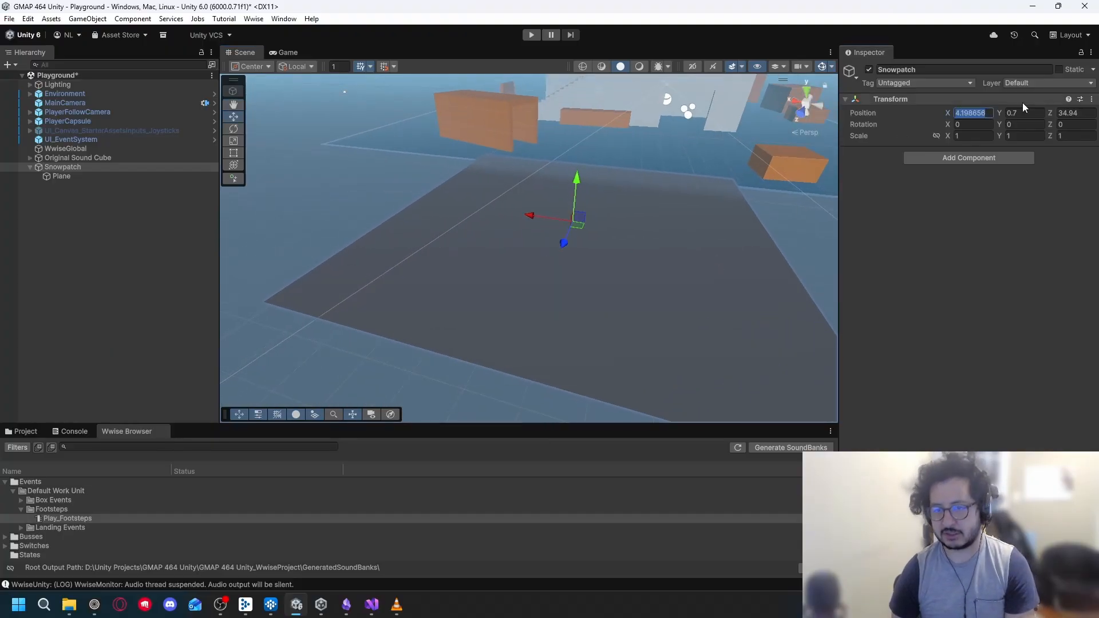
type("4")
key("Tab")
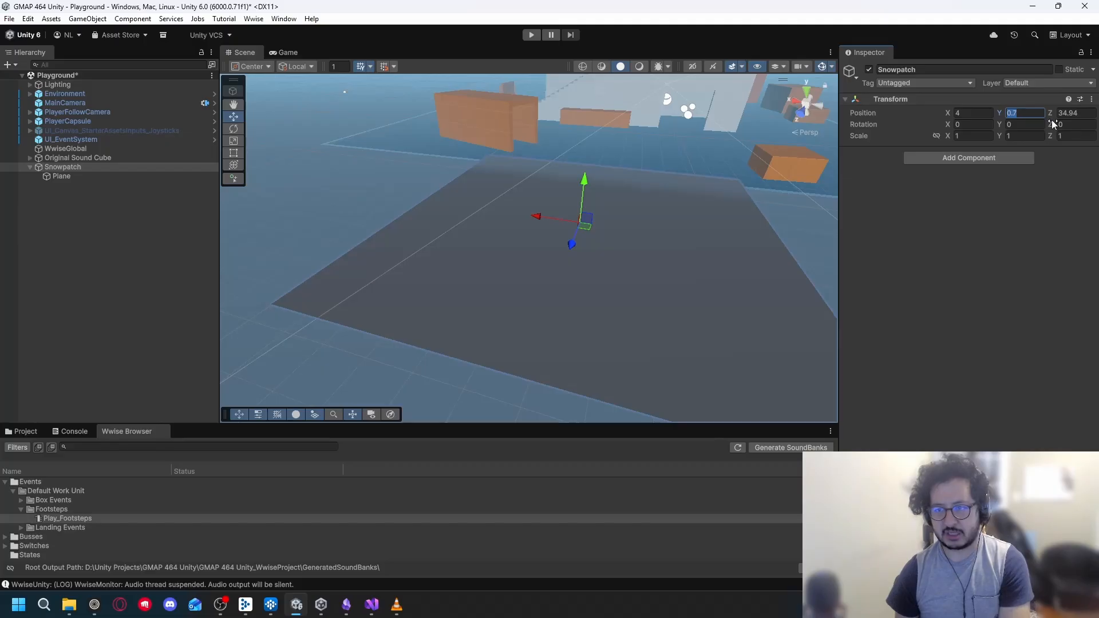
type("1")
left_click_drag(681, 261, 812, 189)
left_click(1030, 114)
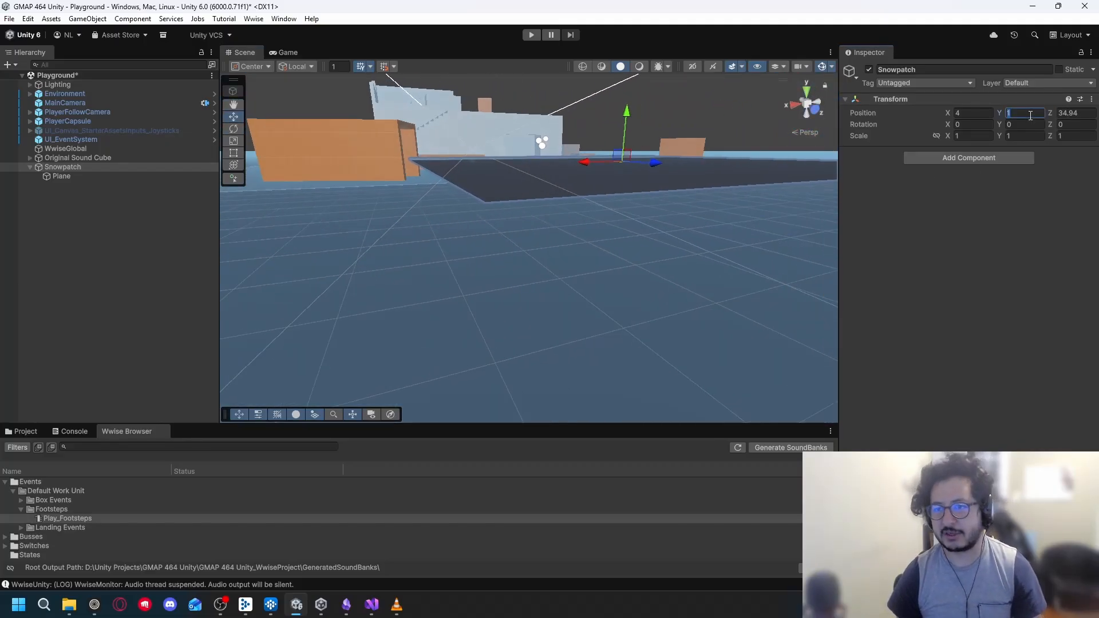
type("0.2")
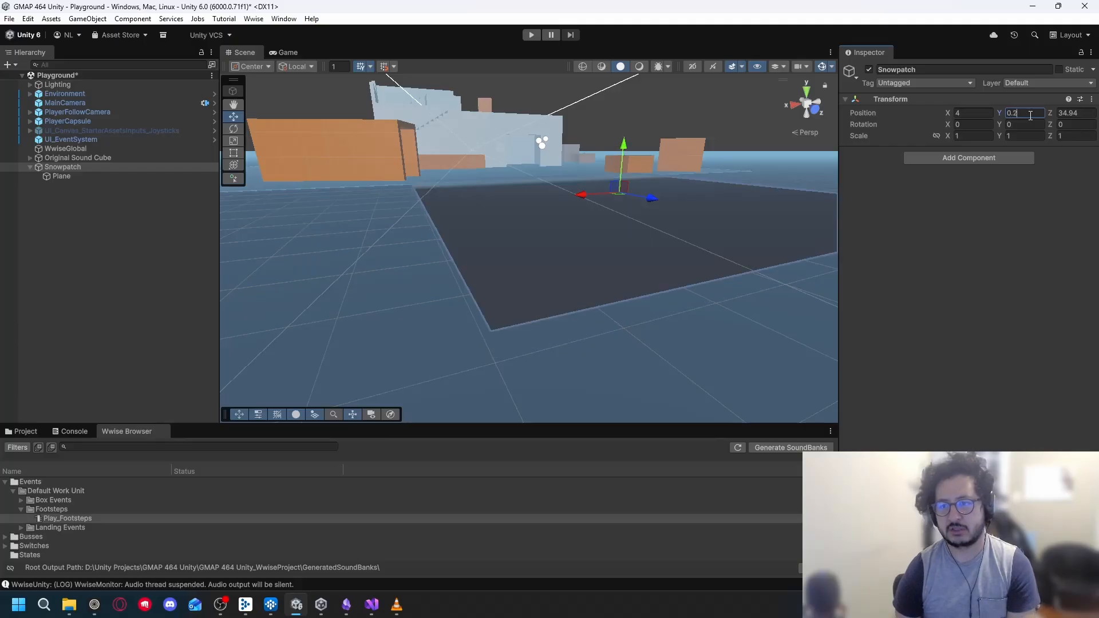
left_click(1069, 112)
type("35")
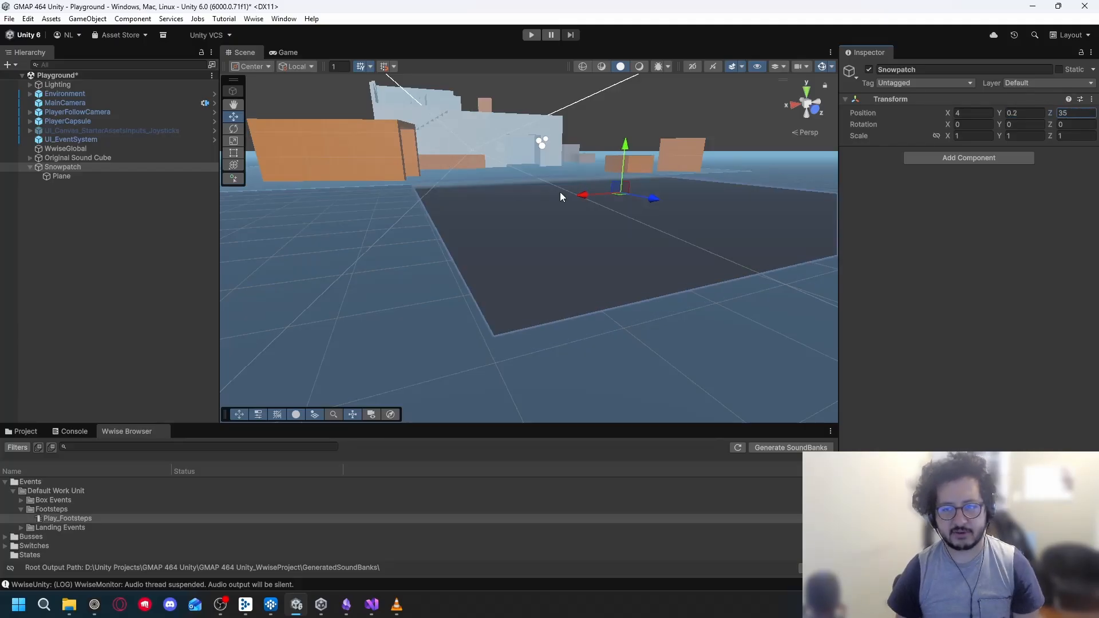
Set the X scale of Snowpatch's child Plane to 0.5
left_click_drag(561, 197, 198, 268)
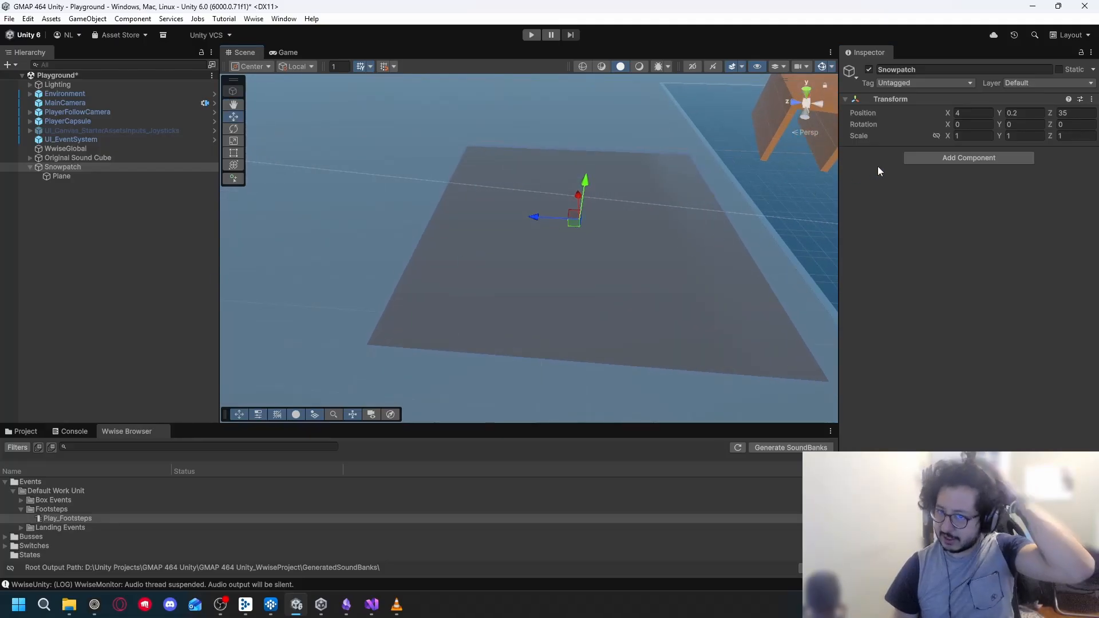
left_click(61, 176)
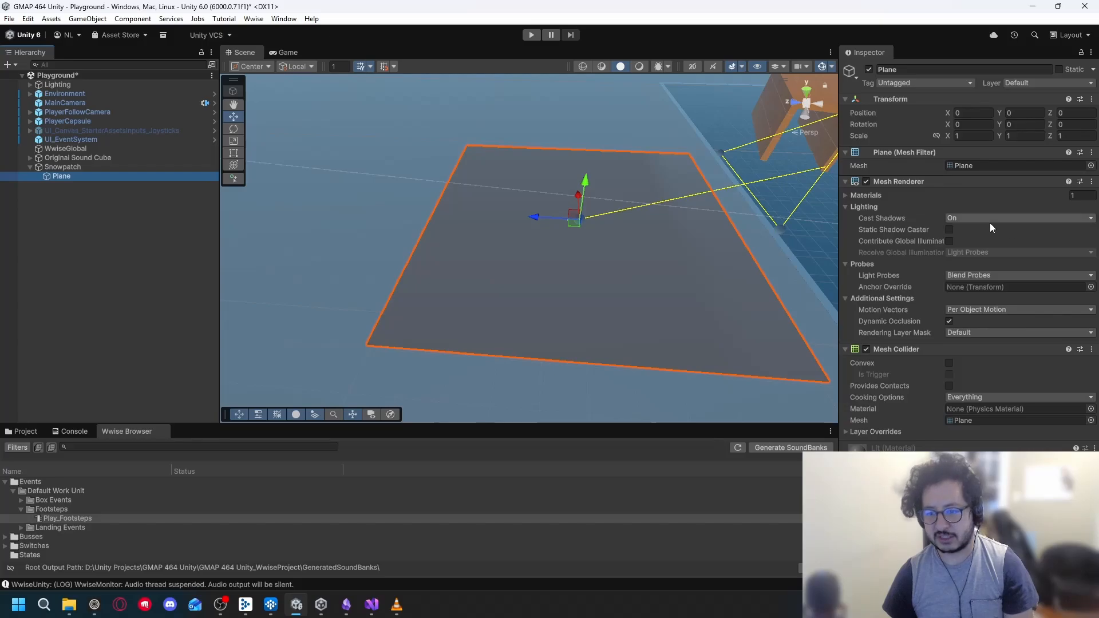
left_click(633, 240)
key("f")
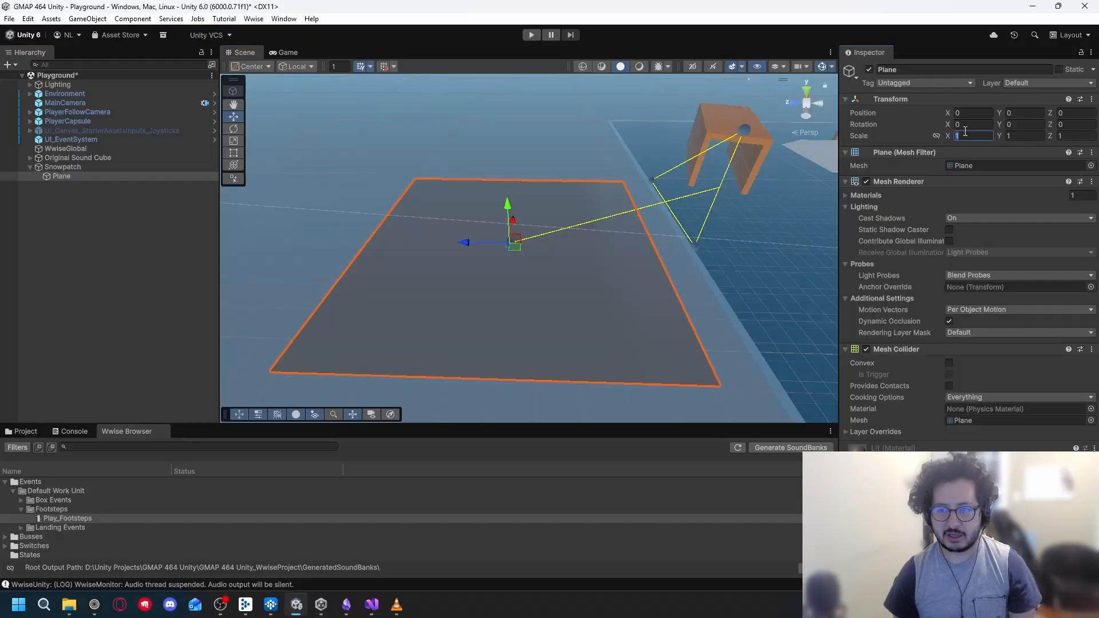
type("0.5")
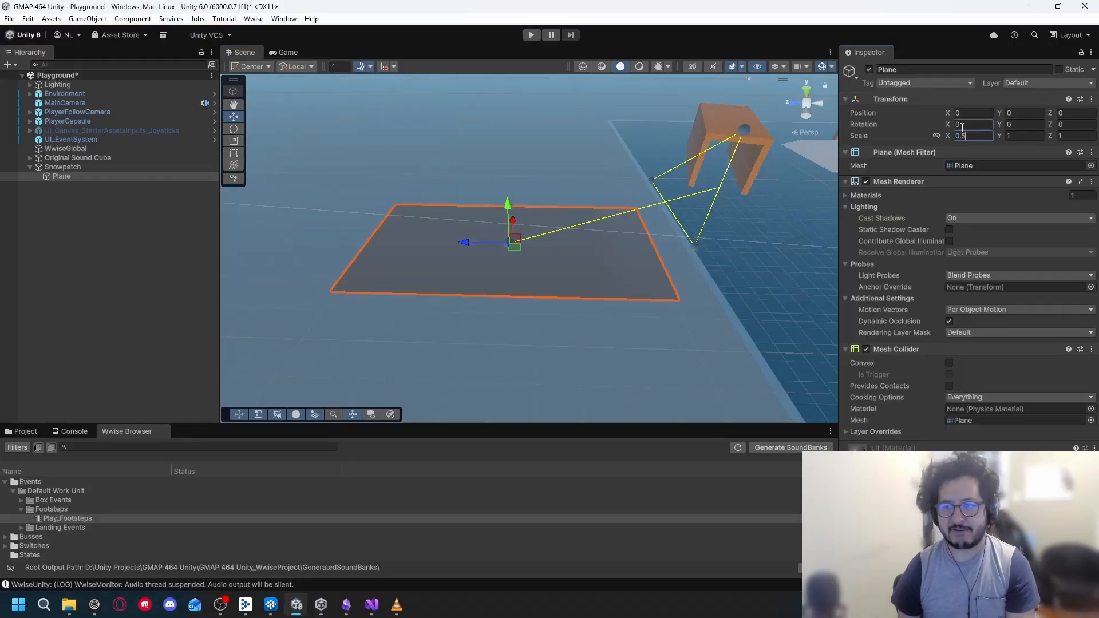
Set the Plane's Z scale to 0.5 and move it along its Z axis to about -3.89
left_click(1027, 138)
left_click(1068, 136)
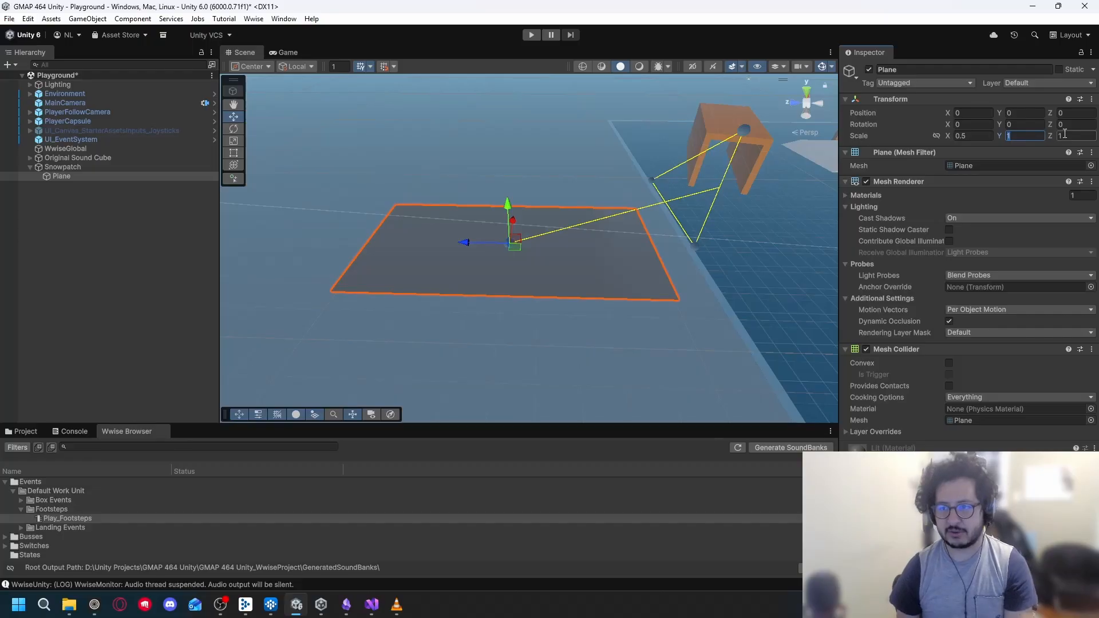
type("0.5")
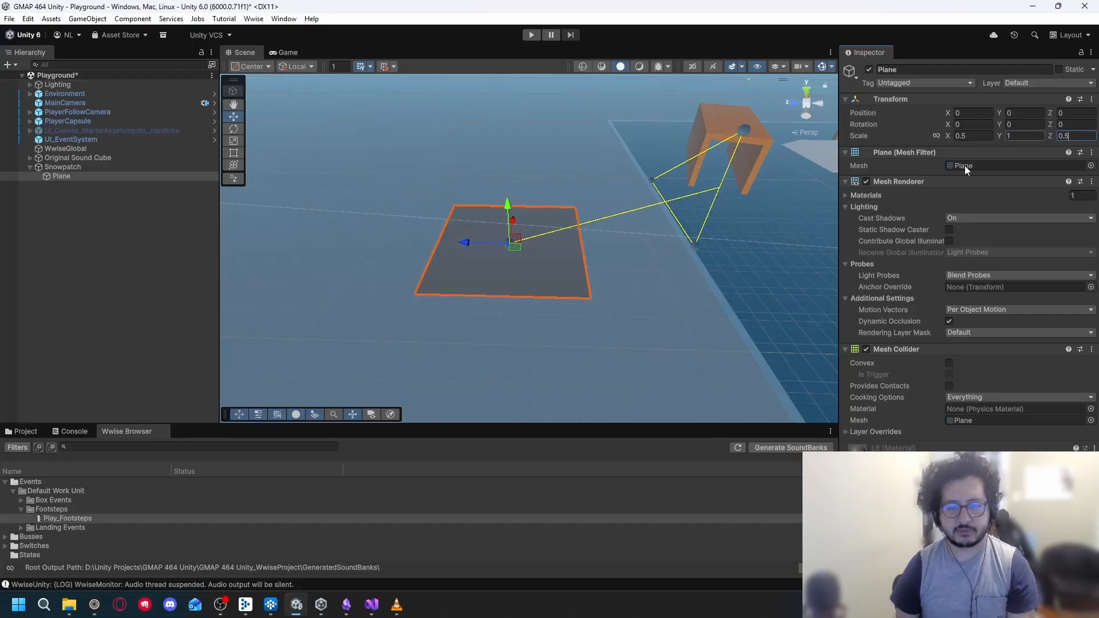
left_click_drag(470, 244, 28, 407)
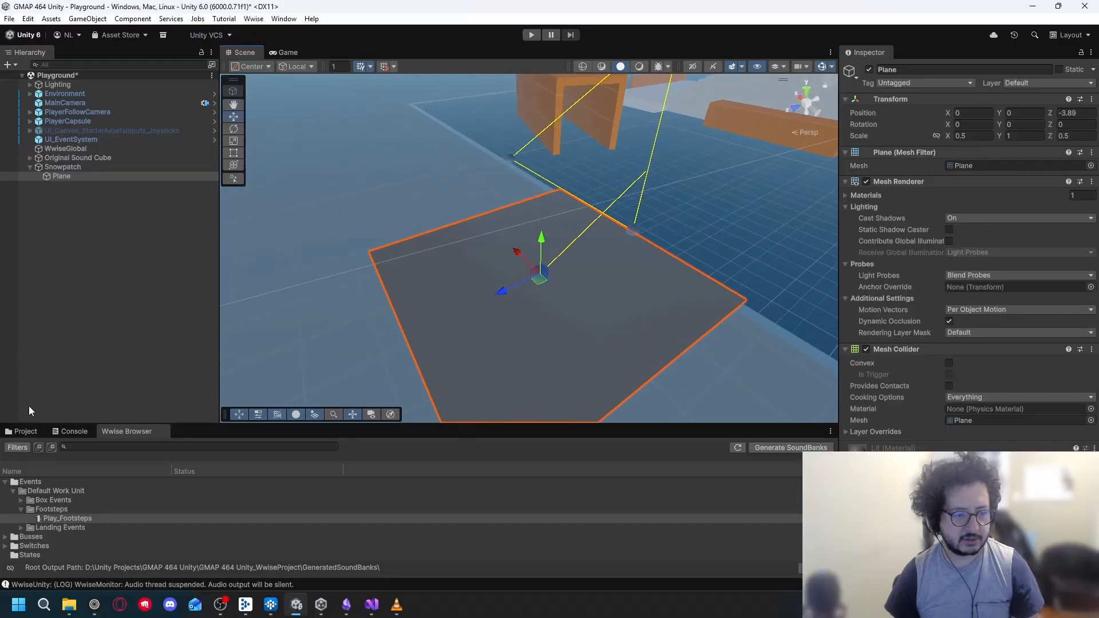
Look through the project's StarterAssets and Environment folders for existing materials
left_click(26, 432)
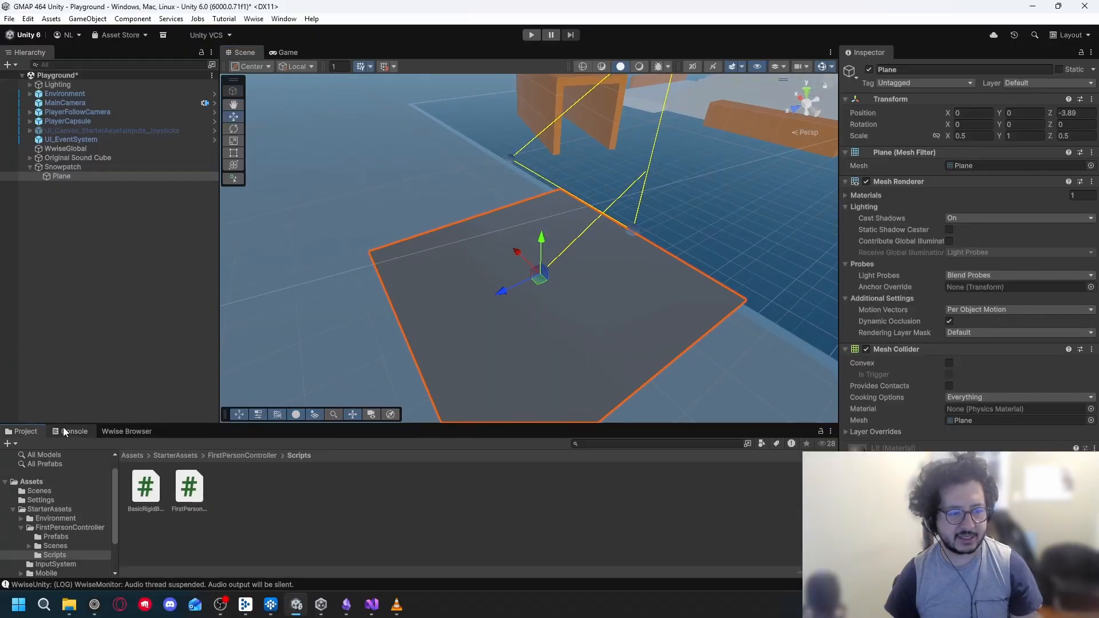
left_click(32, 481)
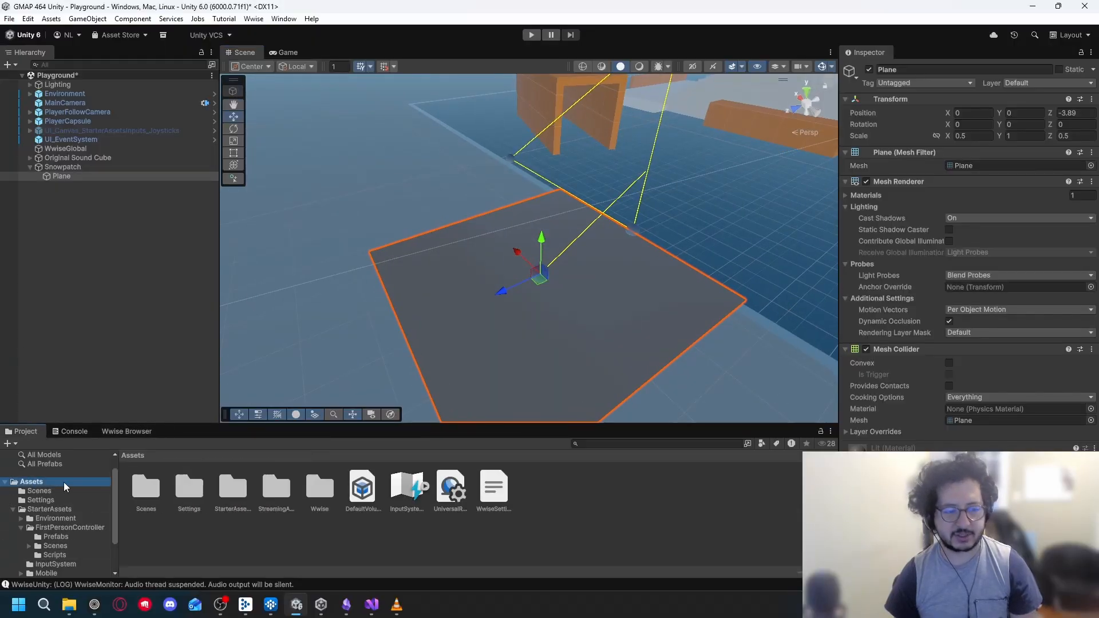
double_click(232, 484)
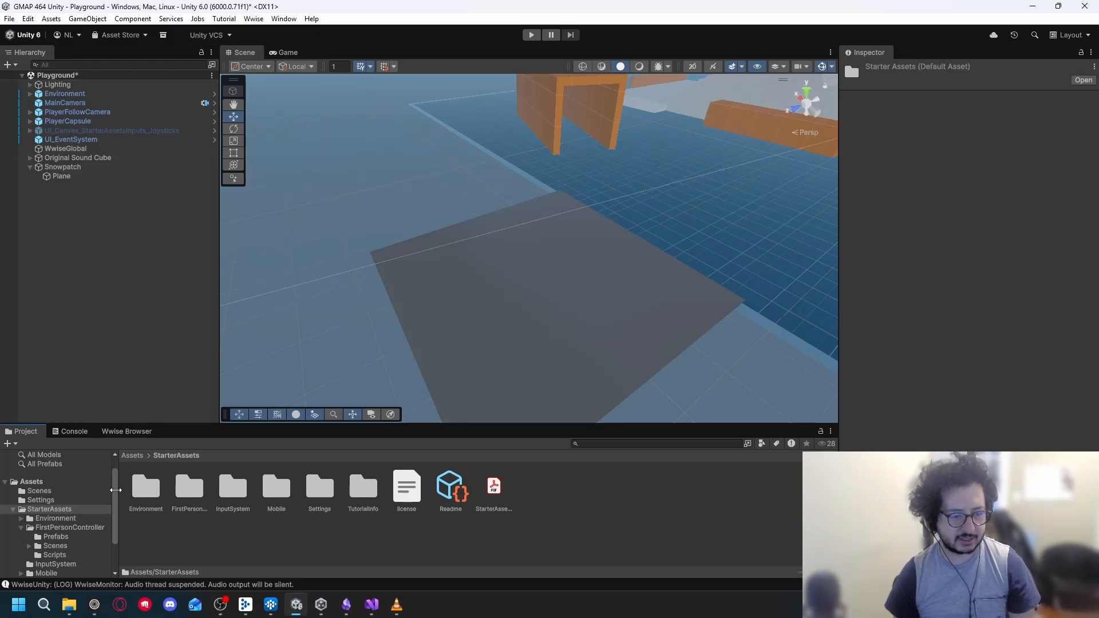
left_click(32, 484)
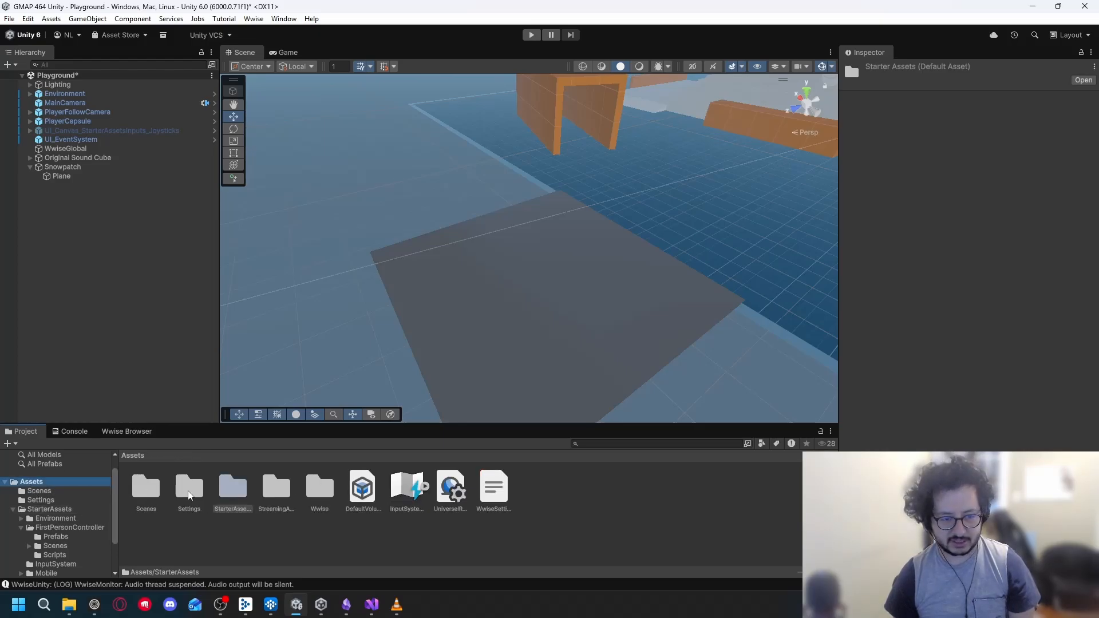
double_click(232, 489)
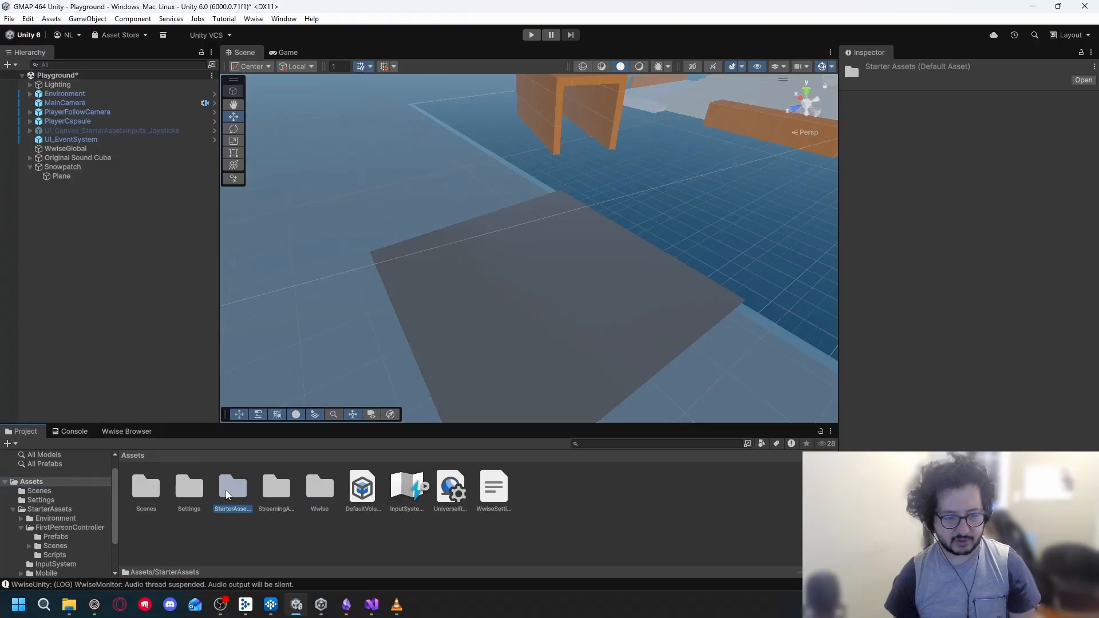
left_click_drag(496, 326, 624, 308)
double_click(137, 494)
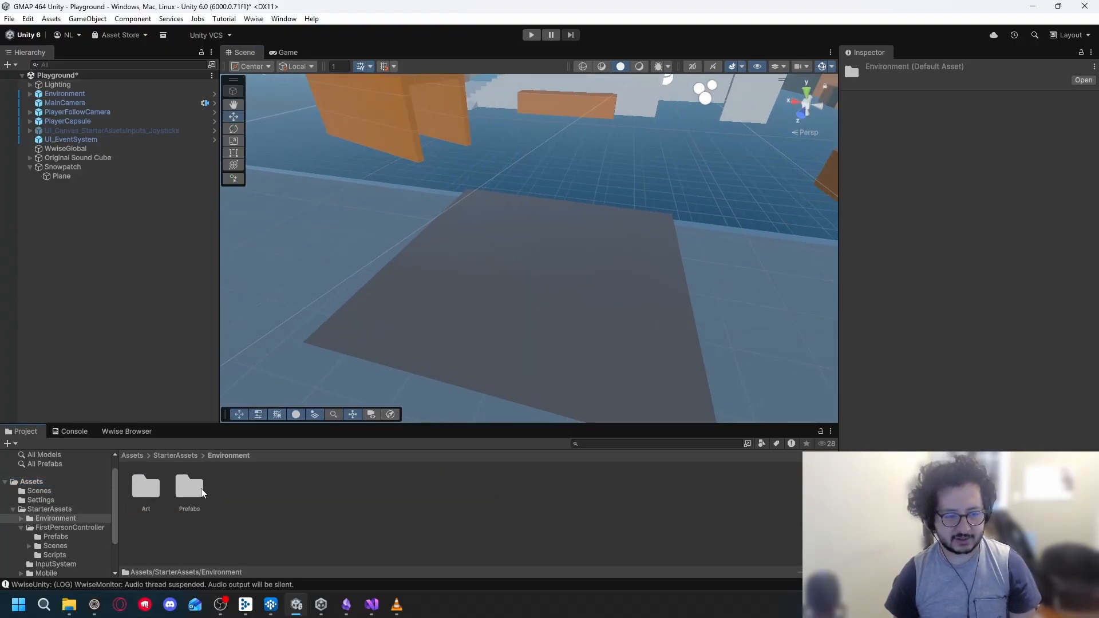
left_click(133, 455)
Search the project assets for "materials", open the Materials folder and apply the white grid material to the Snowpatch plane
left_click(658, 443)
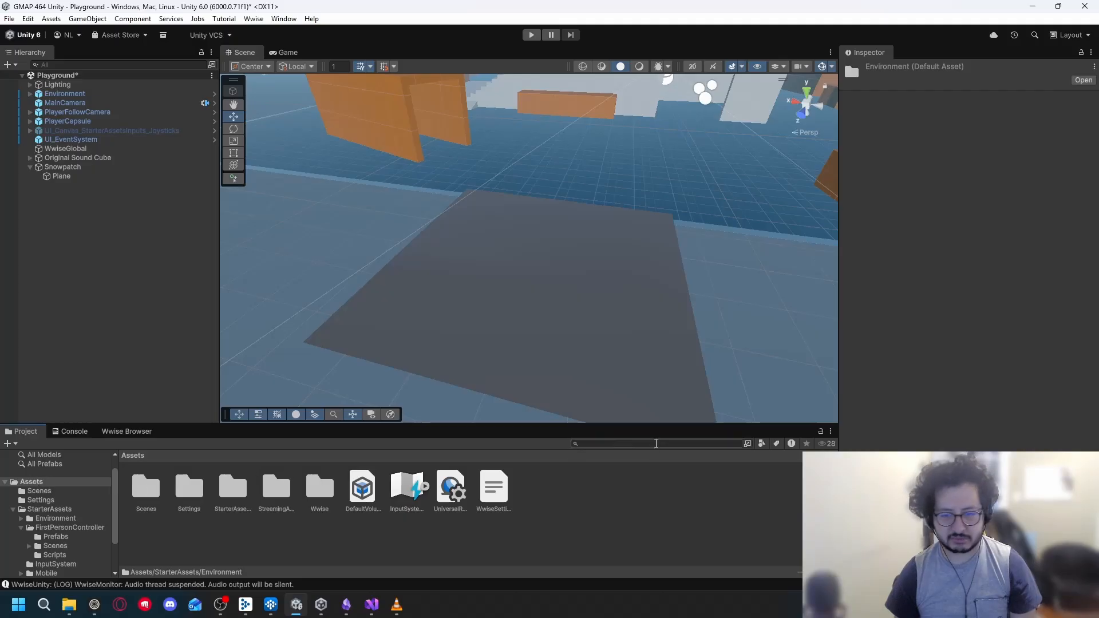
type("materials")
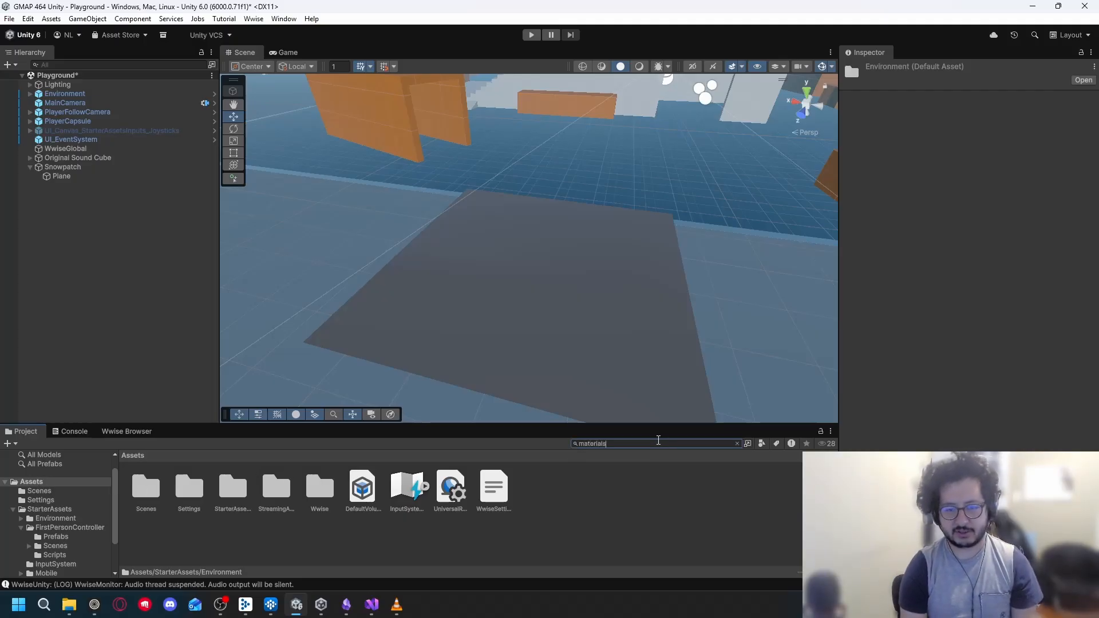
double_click(145, 486)
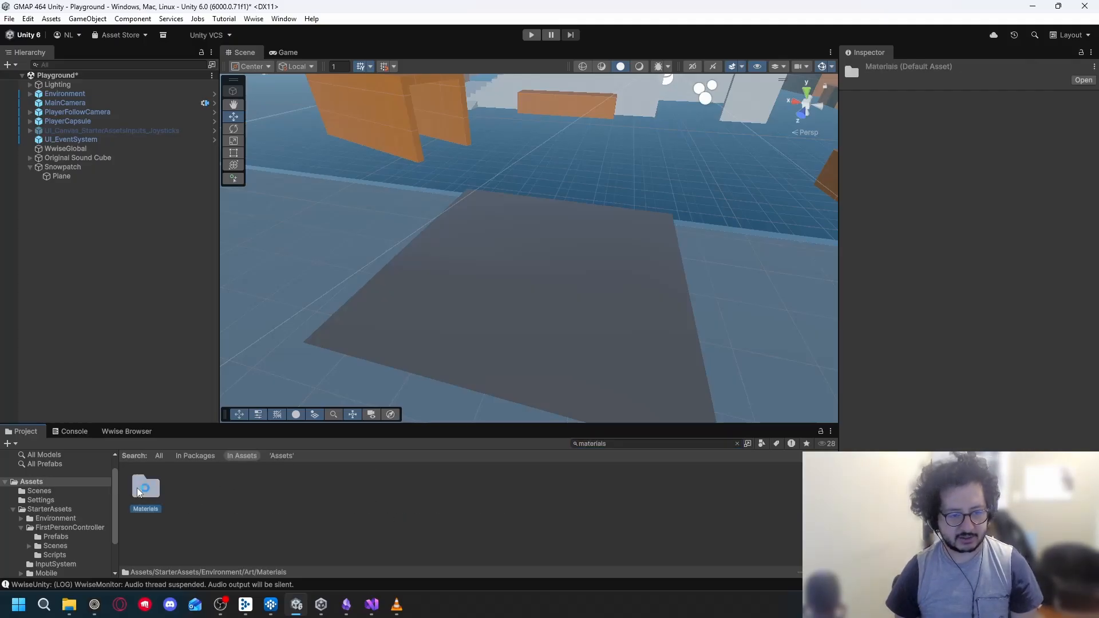
left_click_drag(426, 348, 551, 349)
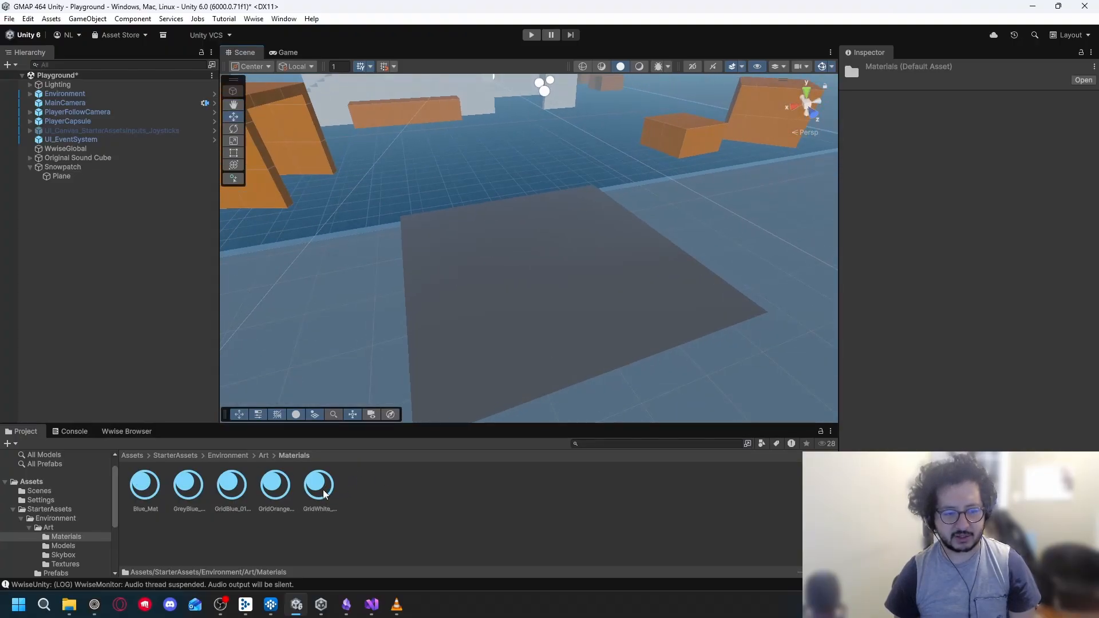
left_click_drag(323, 495, 515, 306)
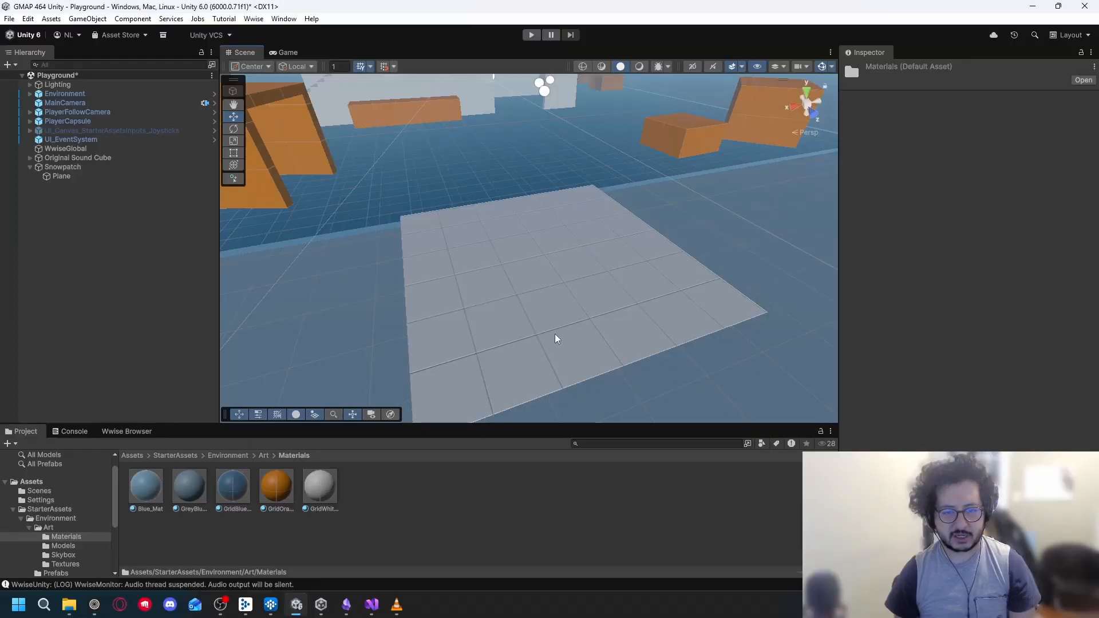
Move Snowpatch along the X axis to about X 3.56
left_click_drag(557, 338, 575, 67)
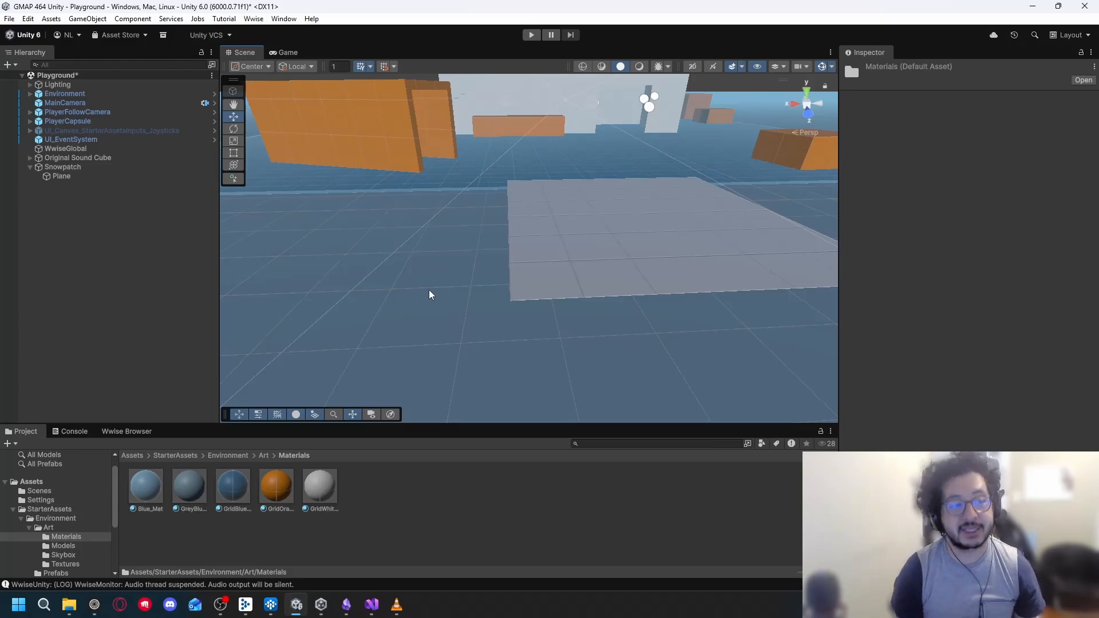
left_click_drag(432, 296, 434, 266)
left_click(434, 266)
left_click(84, 167)
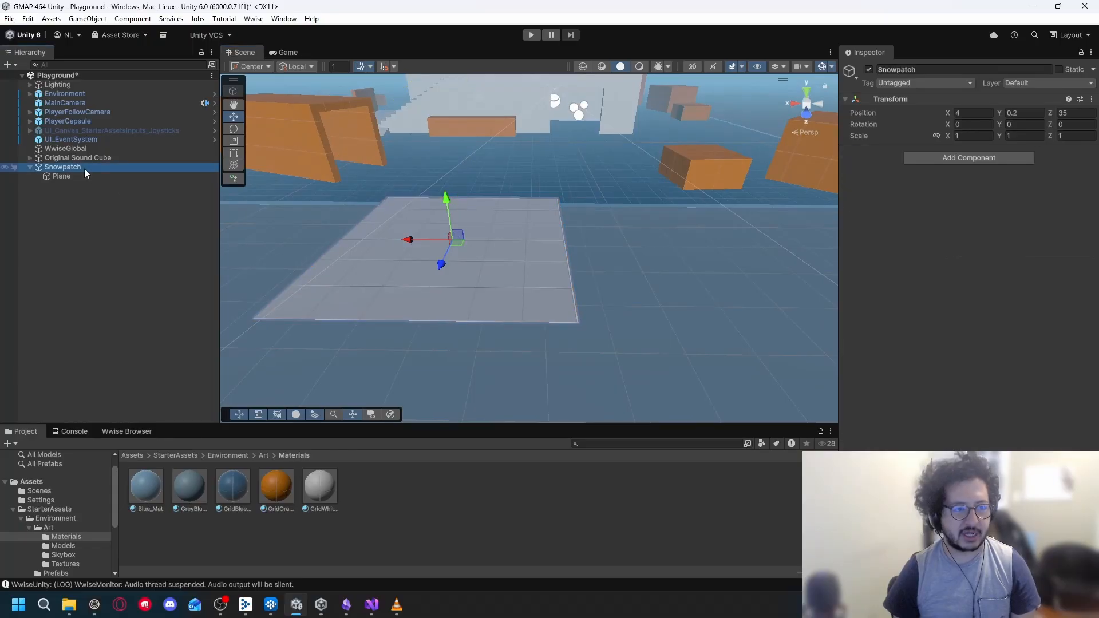
left_click_drag(430, 248, 432, 249)
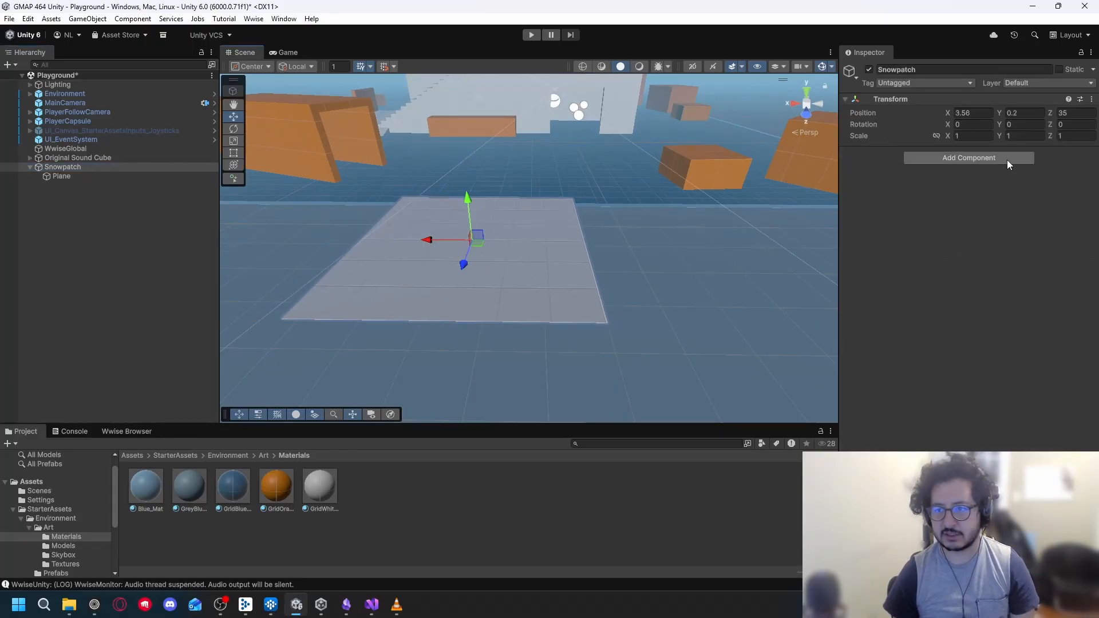
Try X positions 4, 5 and 2 for Snowpatch and settle on X 3
left_click(977, 115)
type("4")
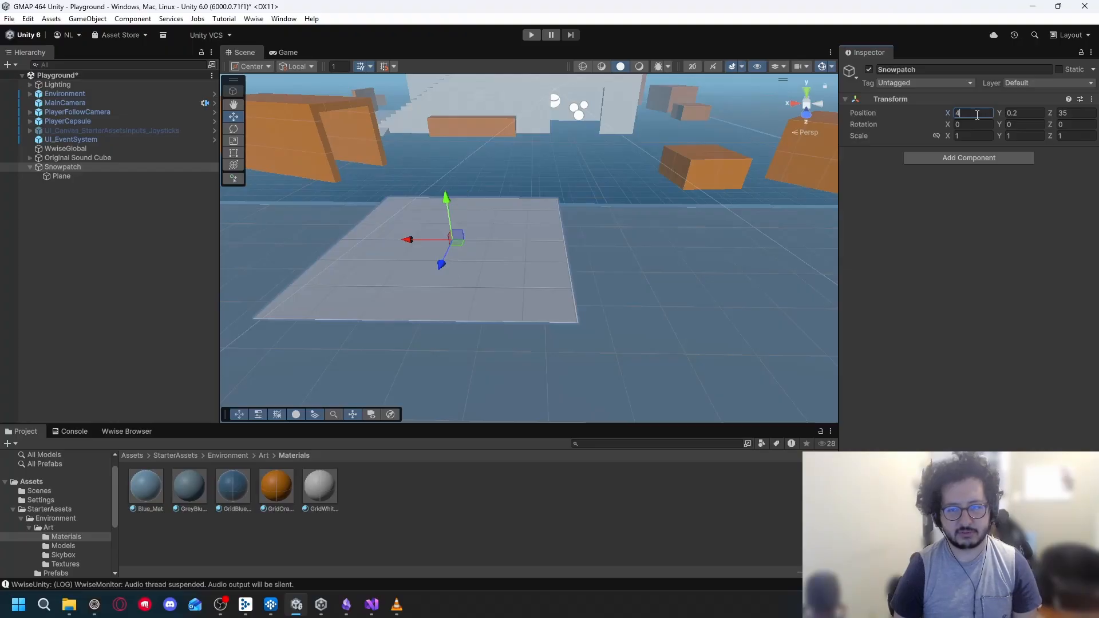
key("BackSpace")
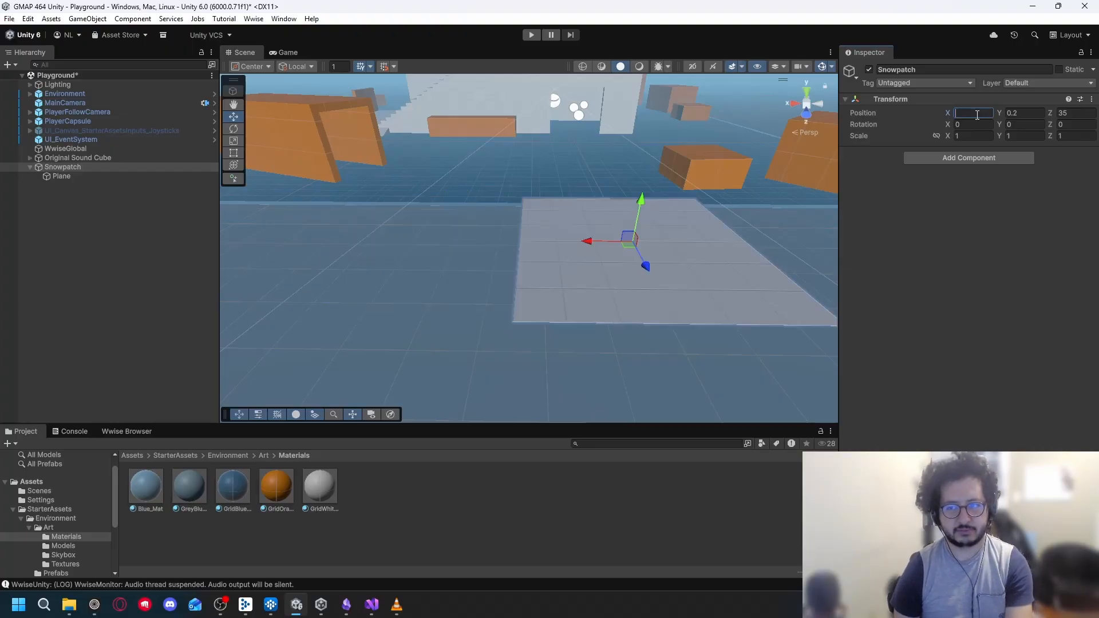
type("5")
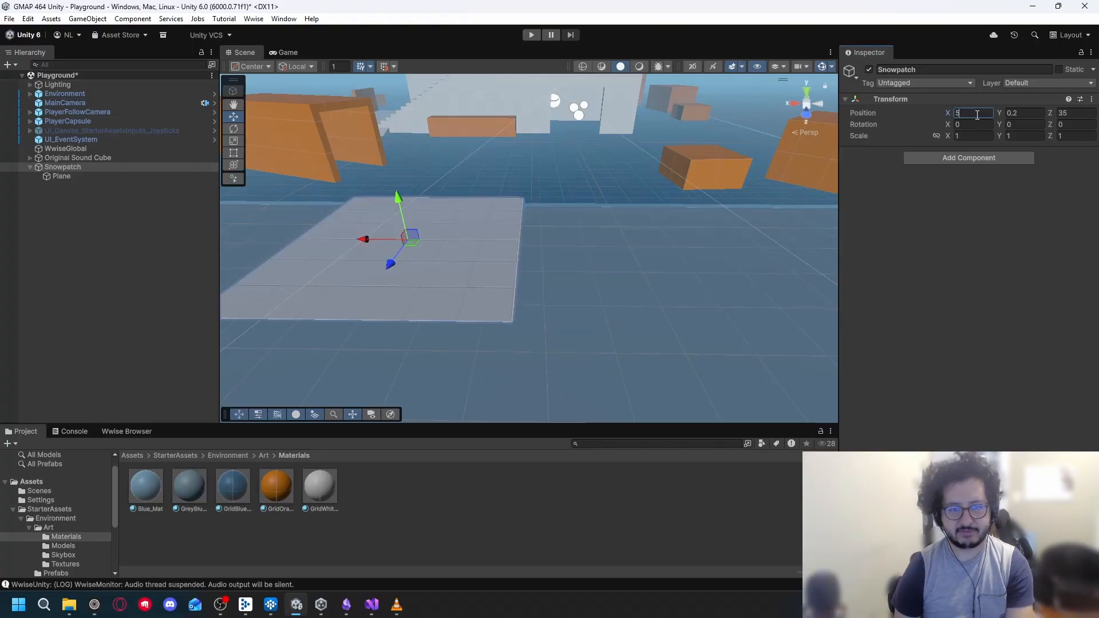
key("BackSpace")
type("3")
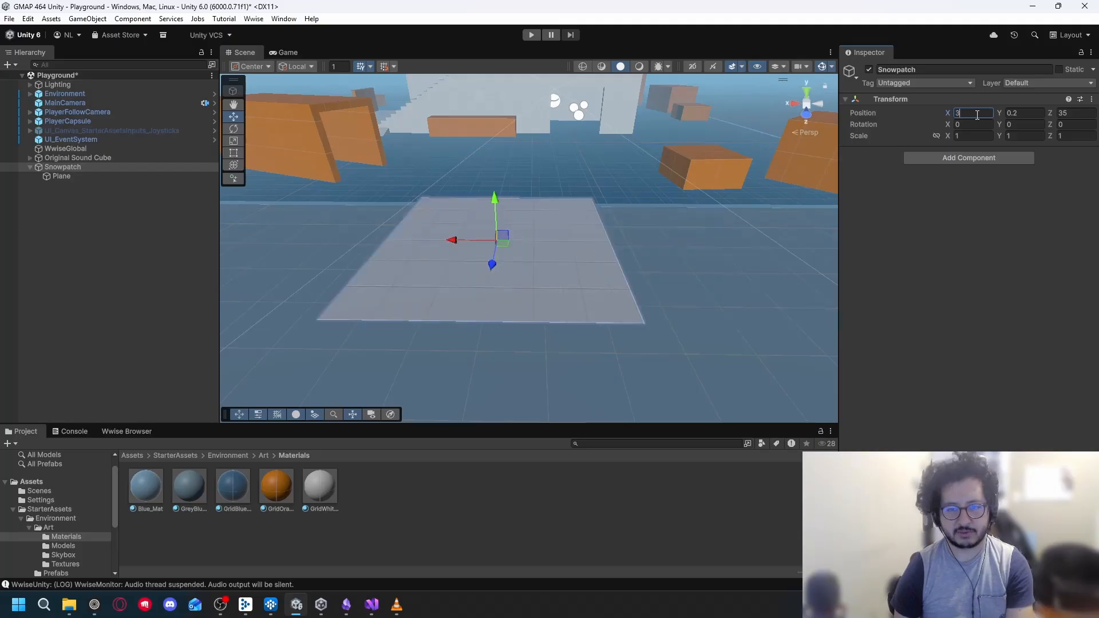
key("BackSpace")
type("2")
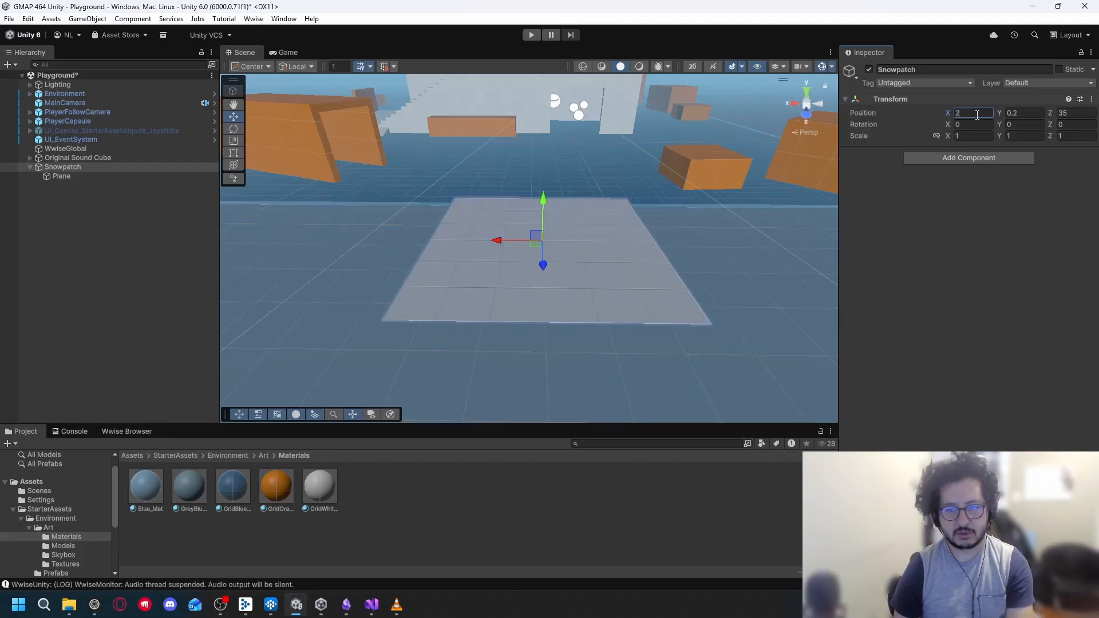
key("BackSpace")
type("3")
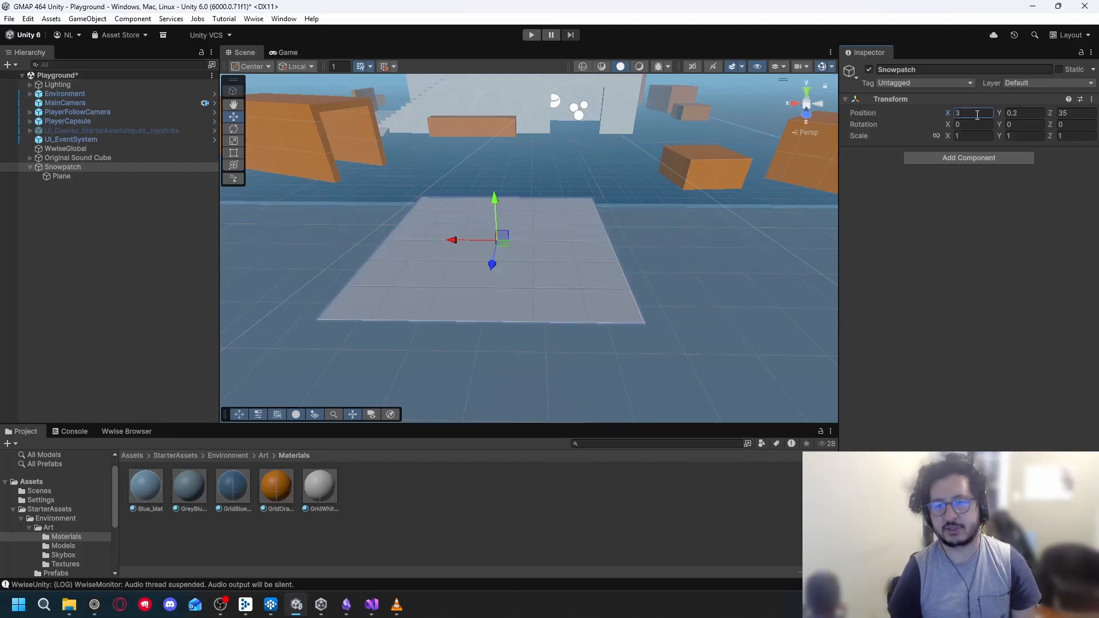
left_click(959, 252)
left_click_drag(630, 252, 660, 237)
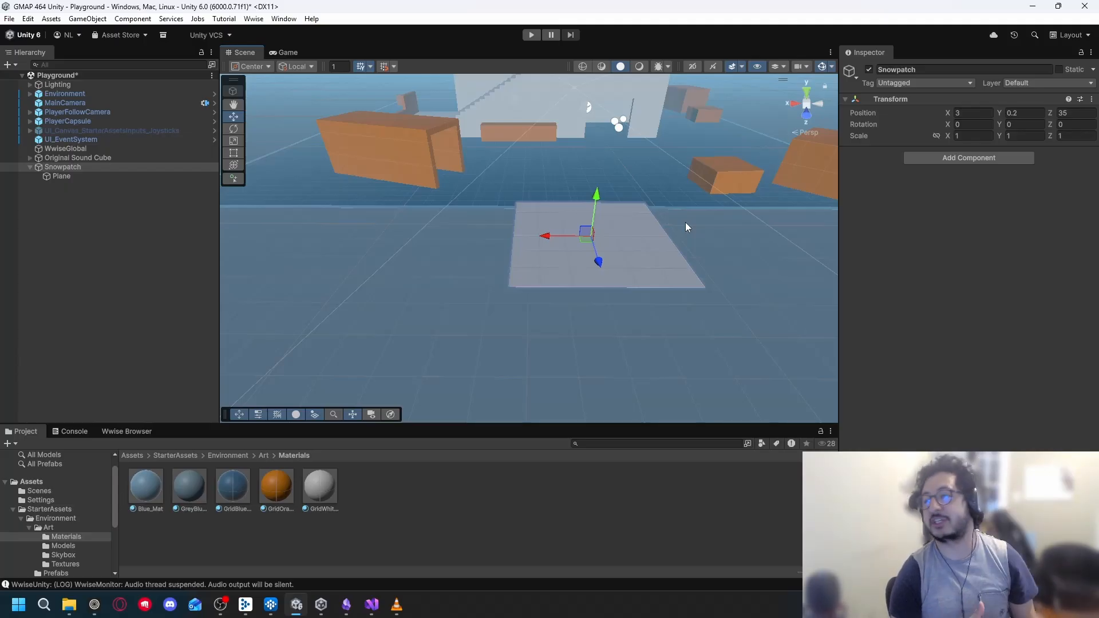
Add a Box Collider component to the parent Snowpatch object
left_click(63, 177)
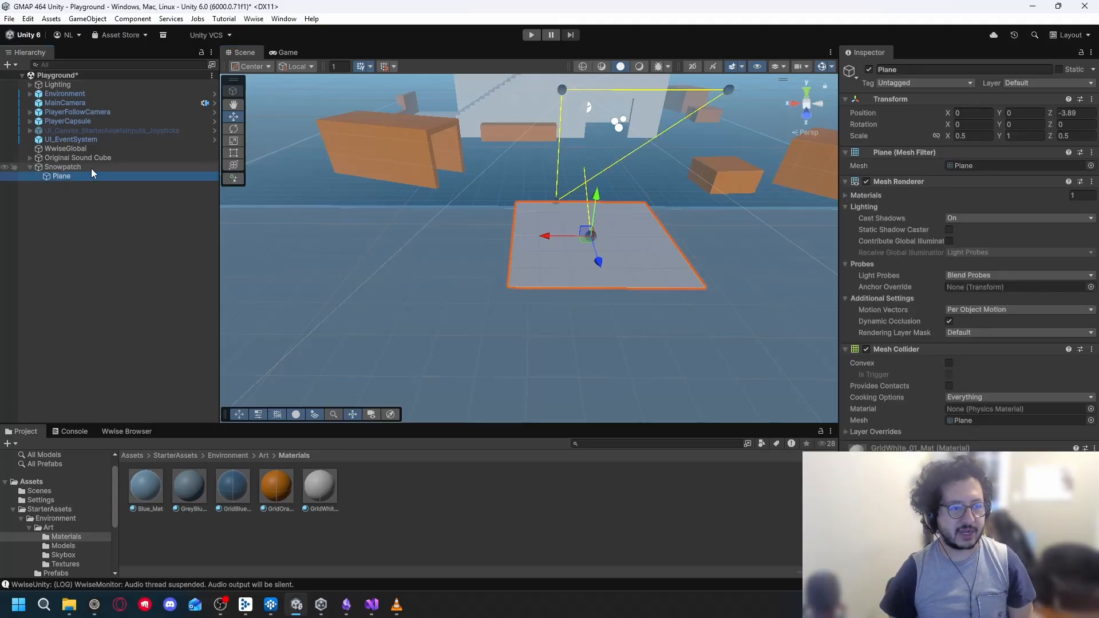
left_click(76, 167)
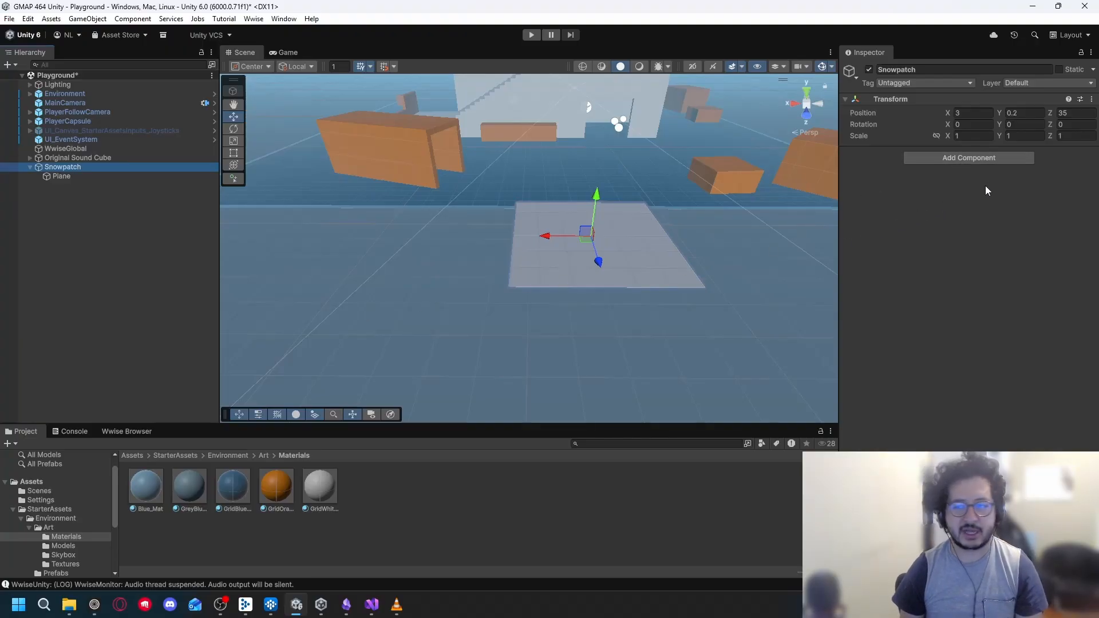
left_click(974, 158)
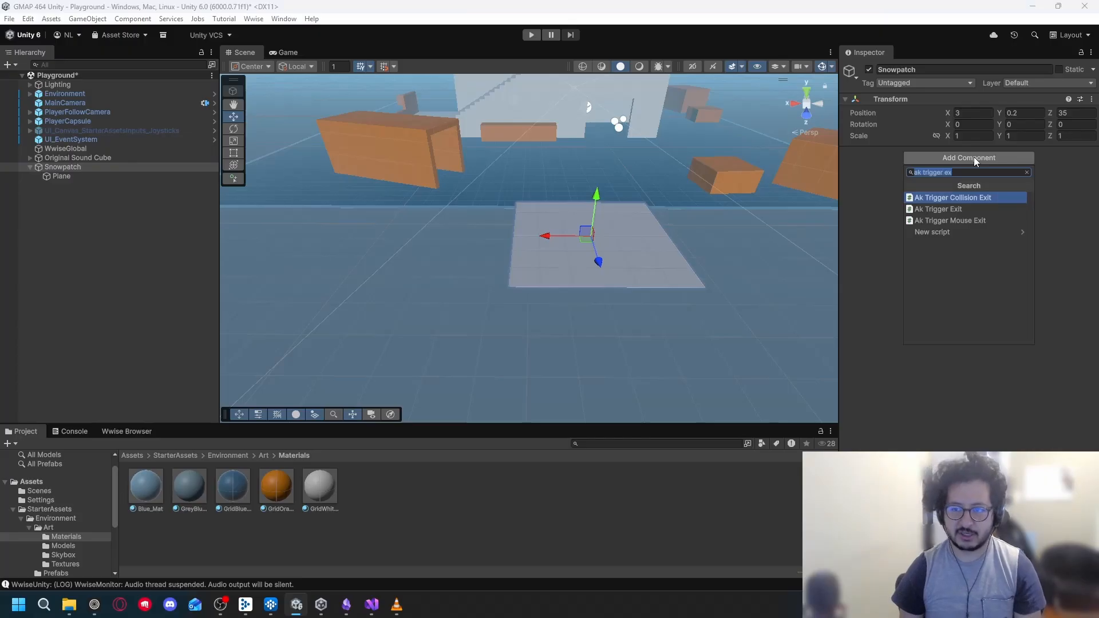
type("box")
key("Return")
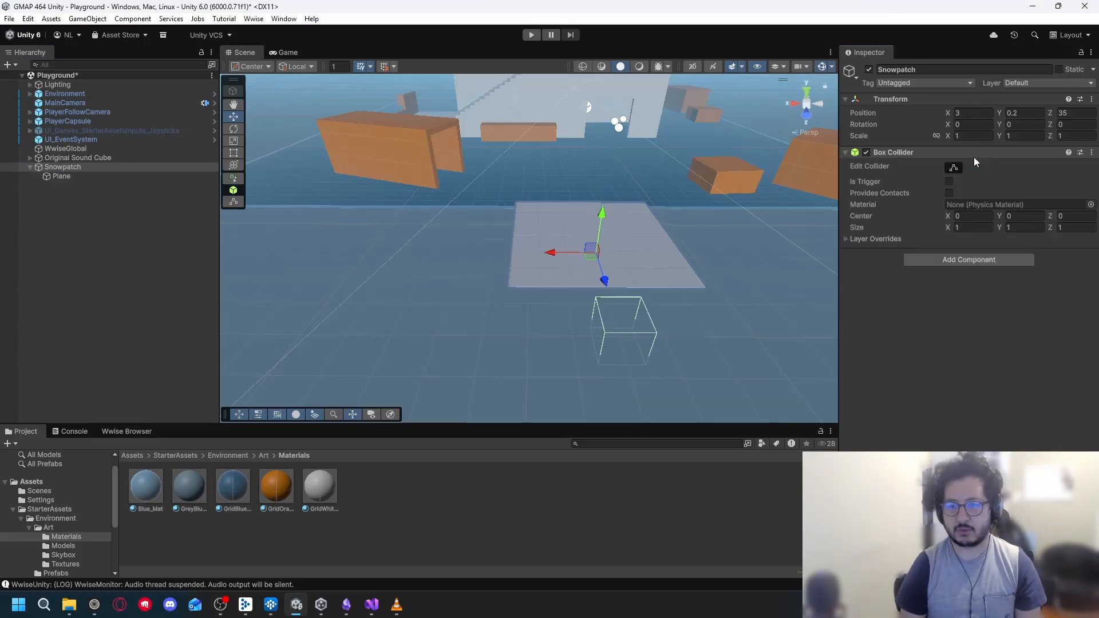
Try setting Snowpatch's X and Y position to 0, and undo both changes
left_click(980, 113)
type("0")
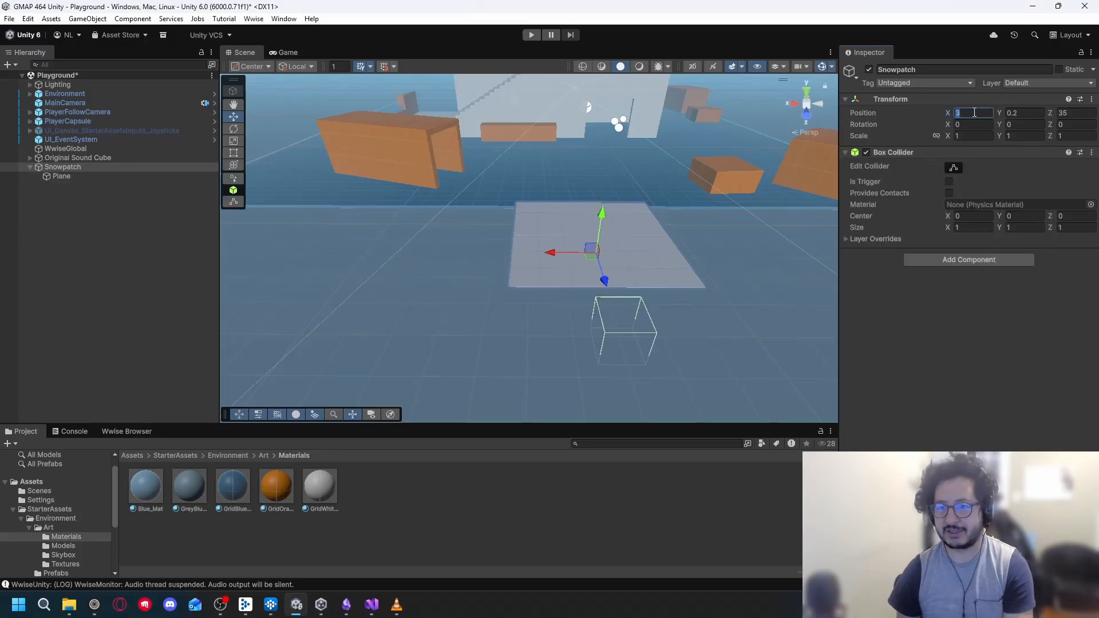
left_click(1024, 113)
type("0")
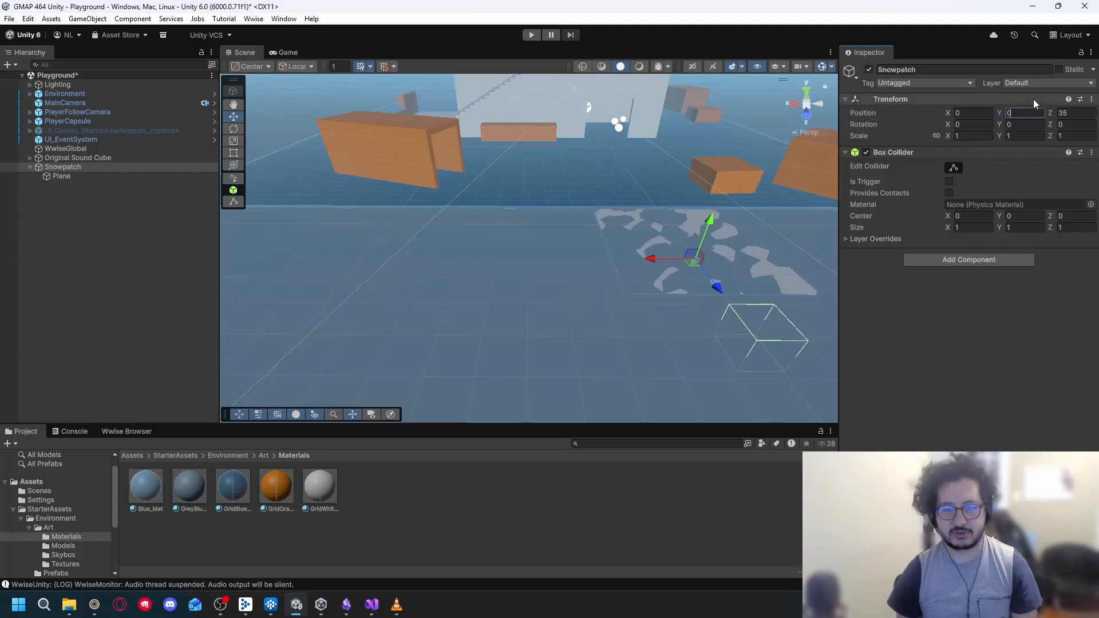
key("ctrl+z")
key("ctrl+z")
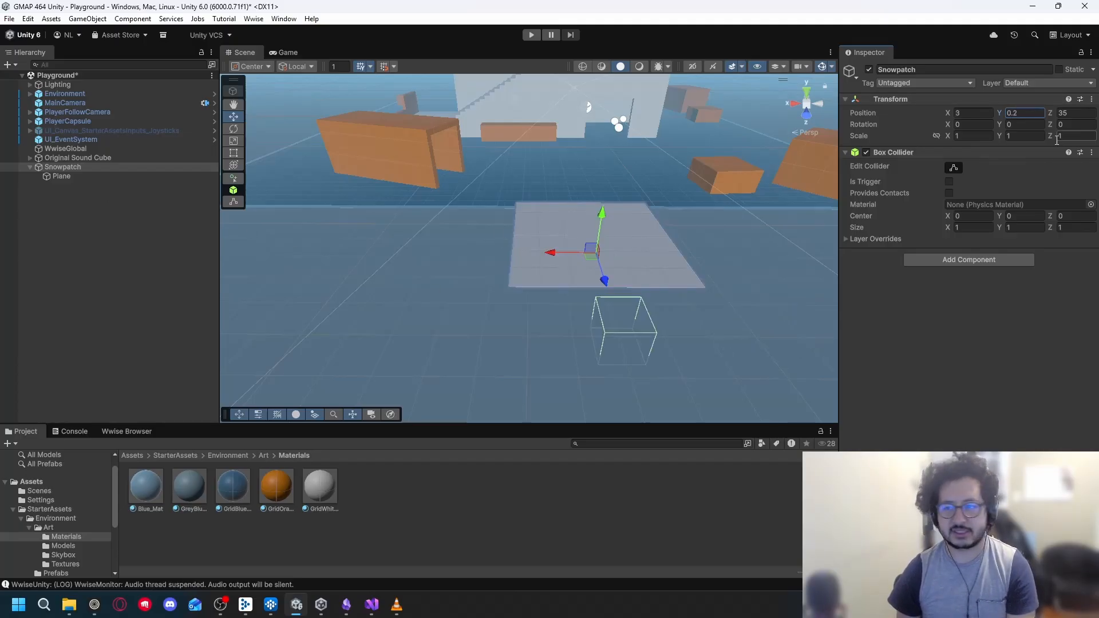
Open the bounding volume of Snowpatch's Box Collider for editing and inspect its placement beside the plane
left_click(627, 334)
left_click(84, 175)
left_click(81, 166)
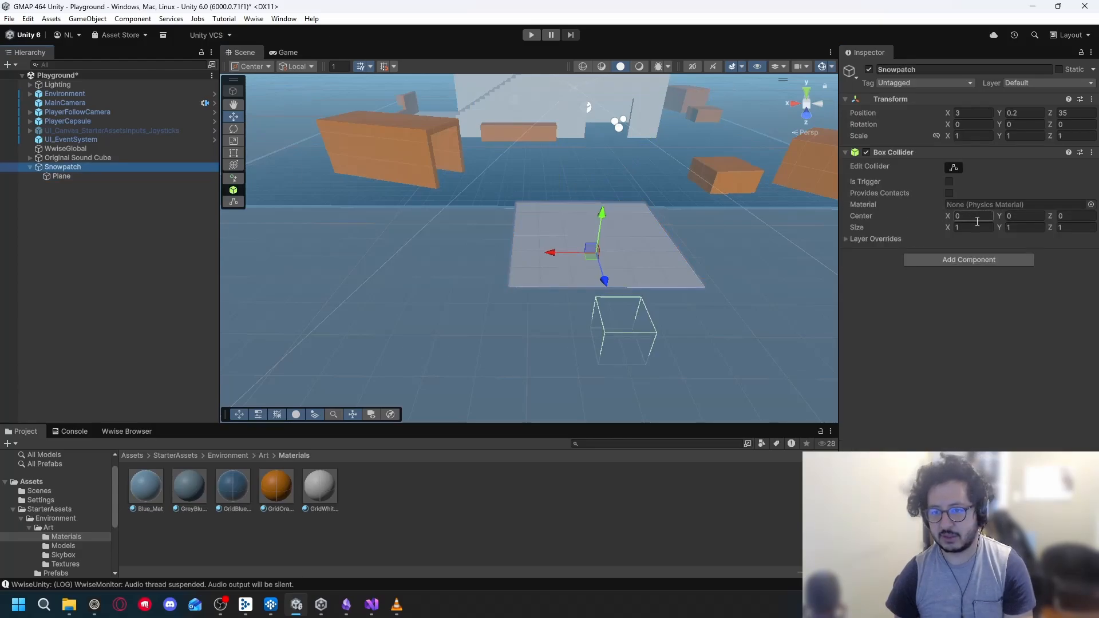
left_click(955, 169)
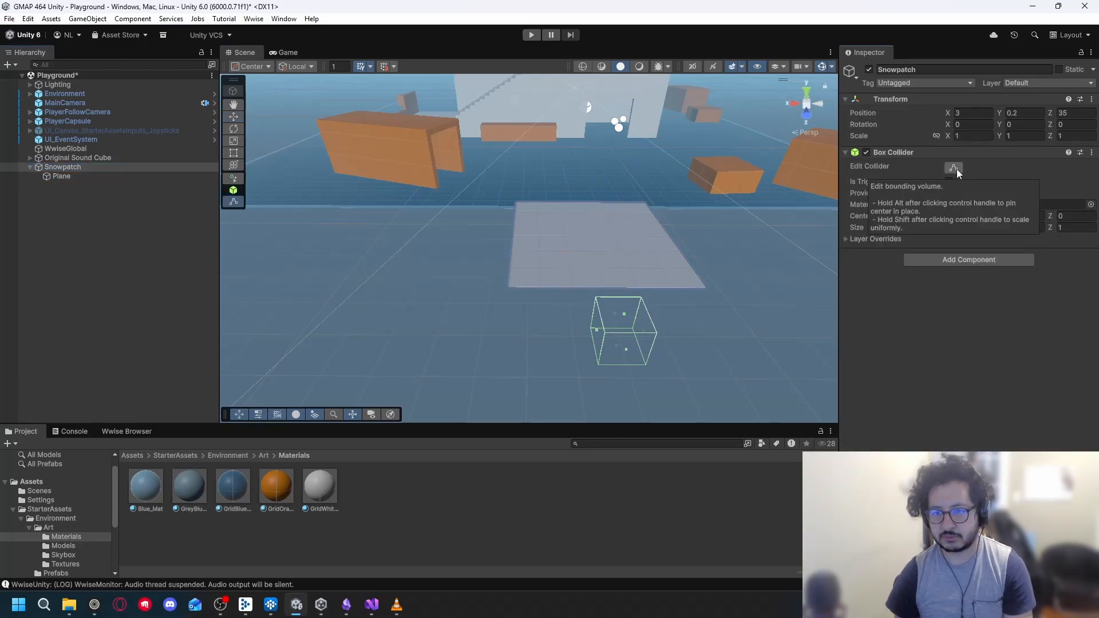
left_click_drag(651, 350, 986, 325)
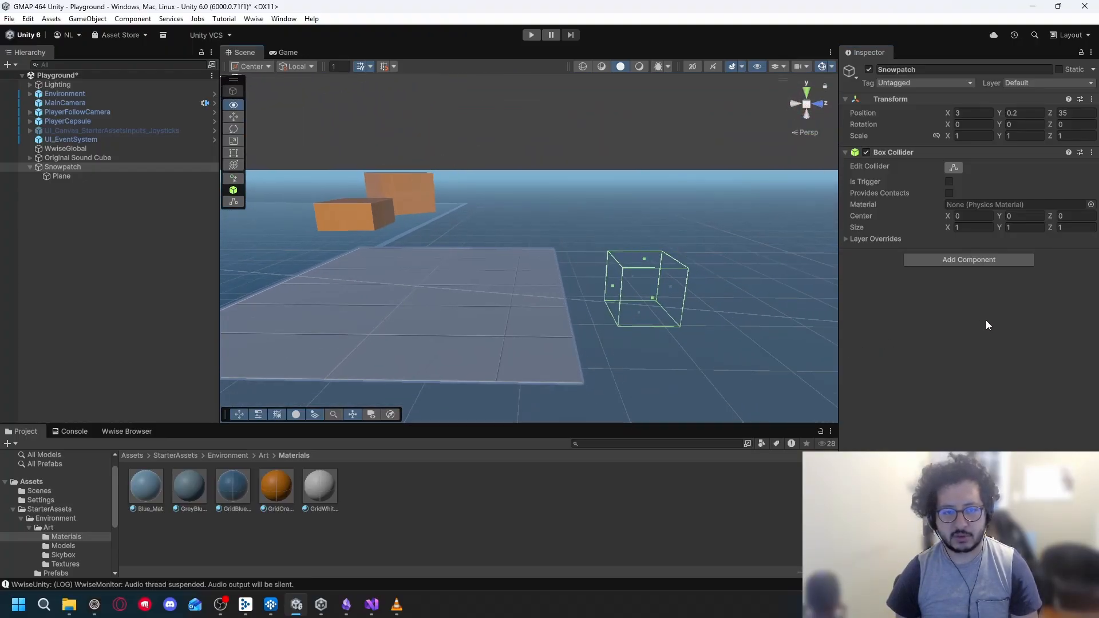
Set the Z position of Snowpatch's child Plane to 0 so it lines up with its parent
left_click(89, 176)
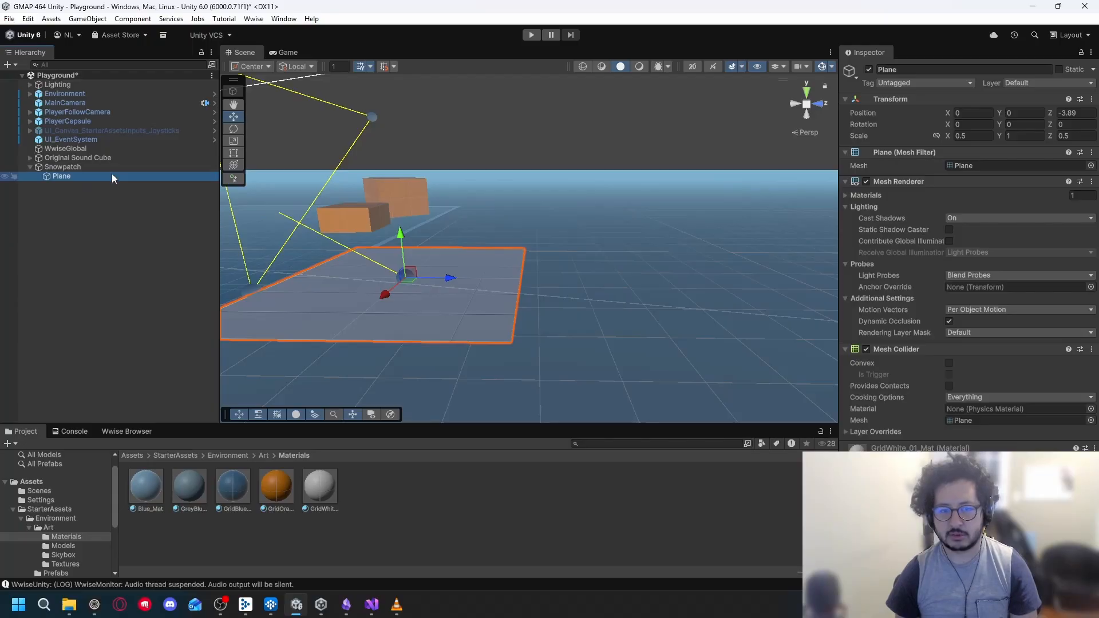
left_click(101, 166)
left_click(101, 174)
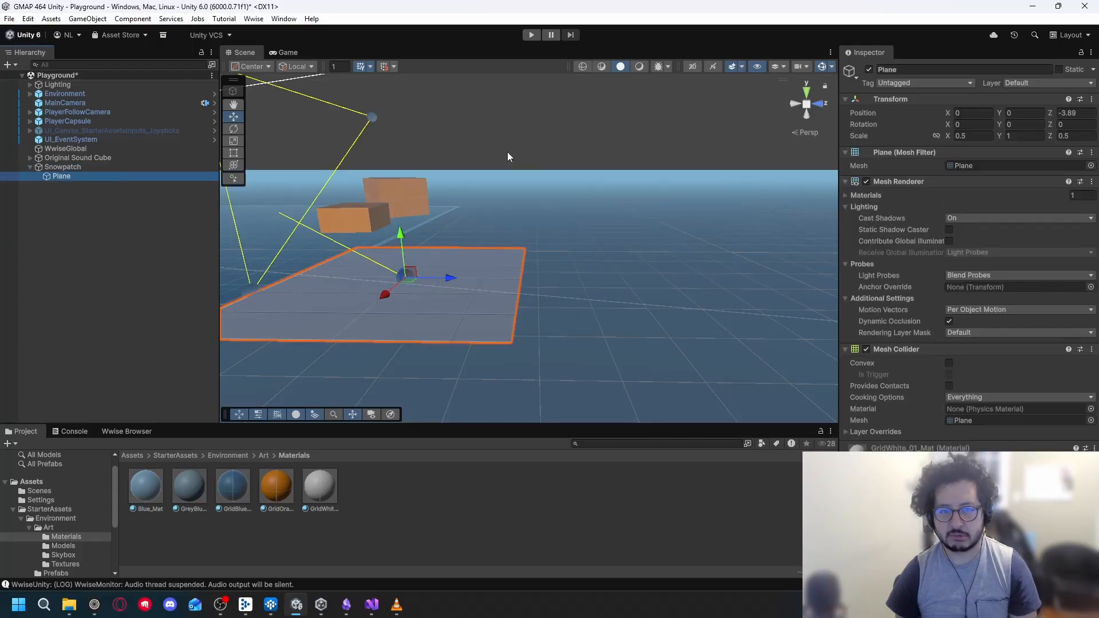
left_click(1070, 113)
type("0")
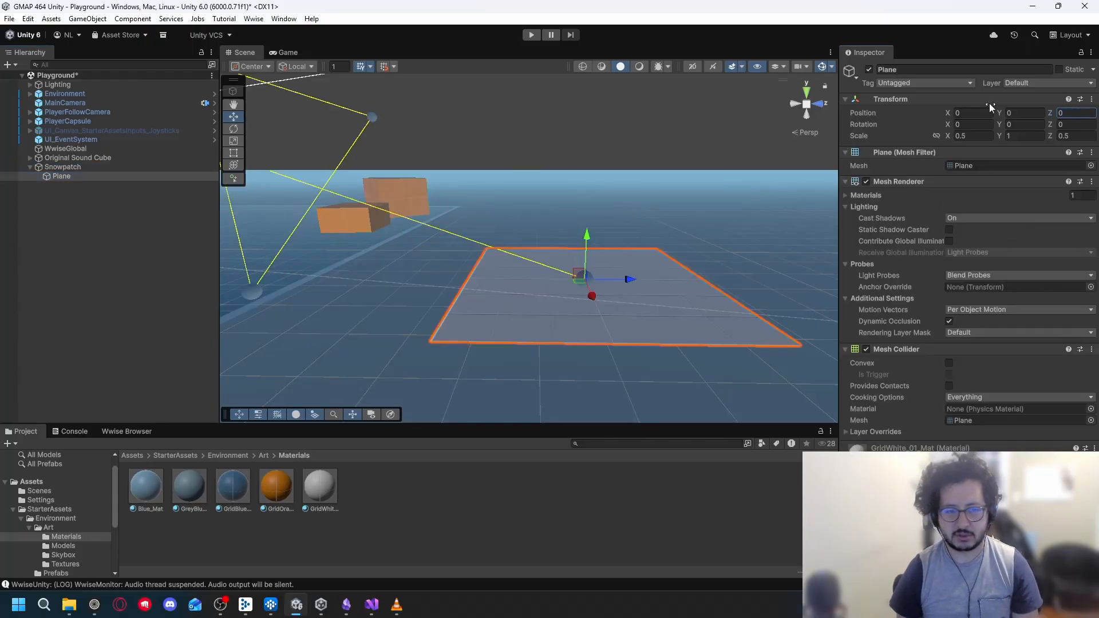
Move the parent Snowpatch object along the Z axis to position 32.77, bringing its plane closer to the playground edge
left_click(80, 167)
left_click_drag(611, 198, 559, 245)
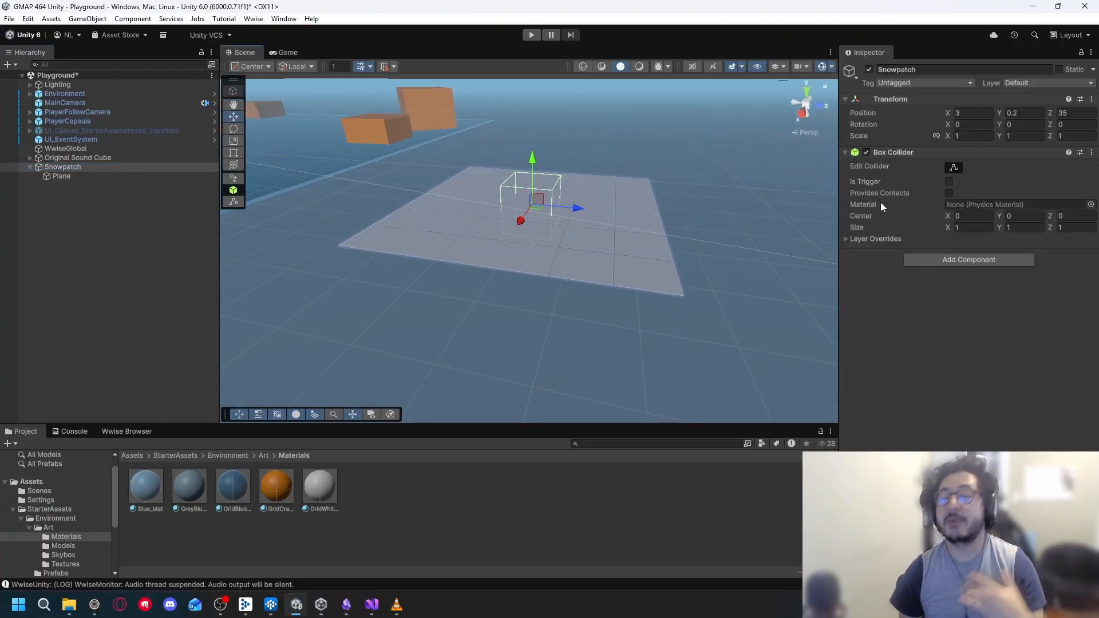
left_click_drag(788, 239, 541, 172)
key("f")
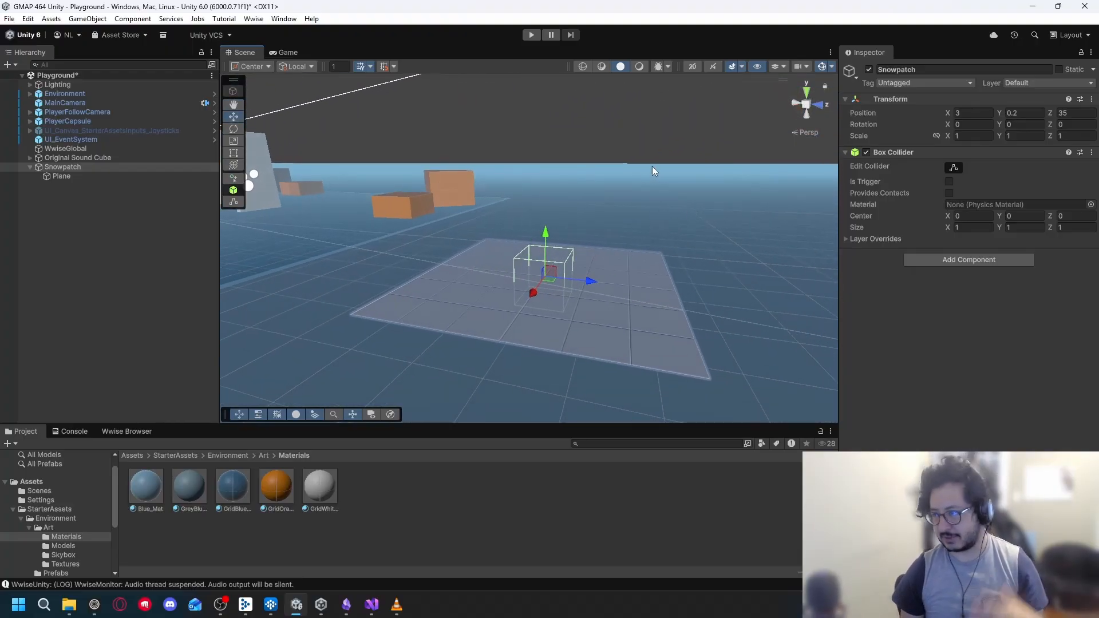
left_click_drag(693, 202, 723, 205)
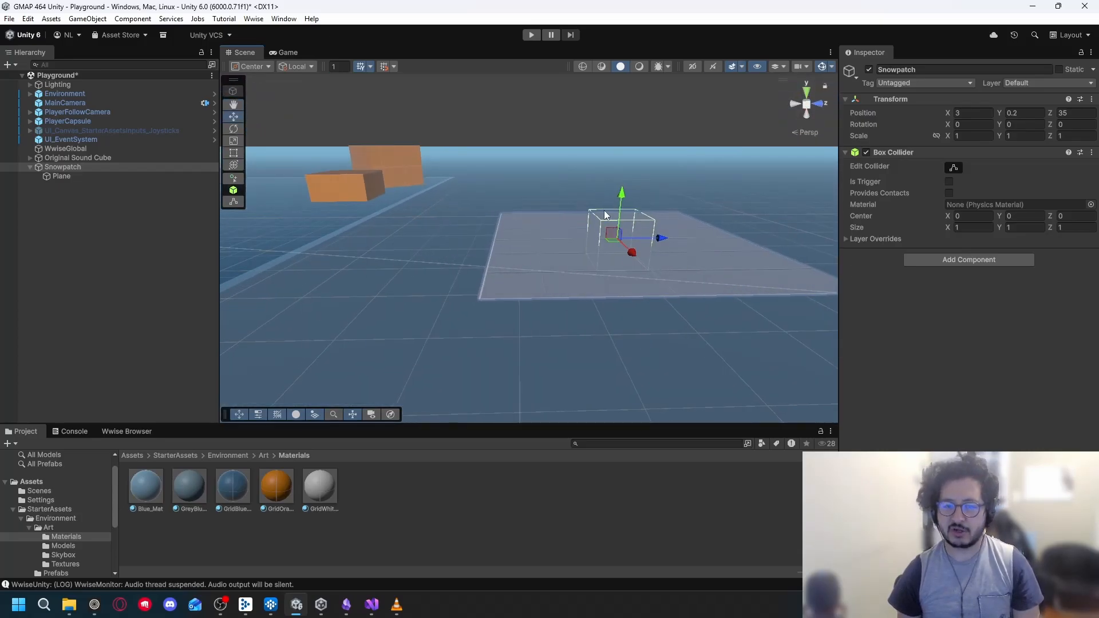
left_click(71, 166)
left_click_drag(664, 243, 442, 332)
key("f")
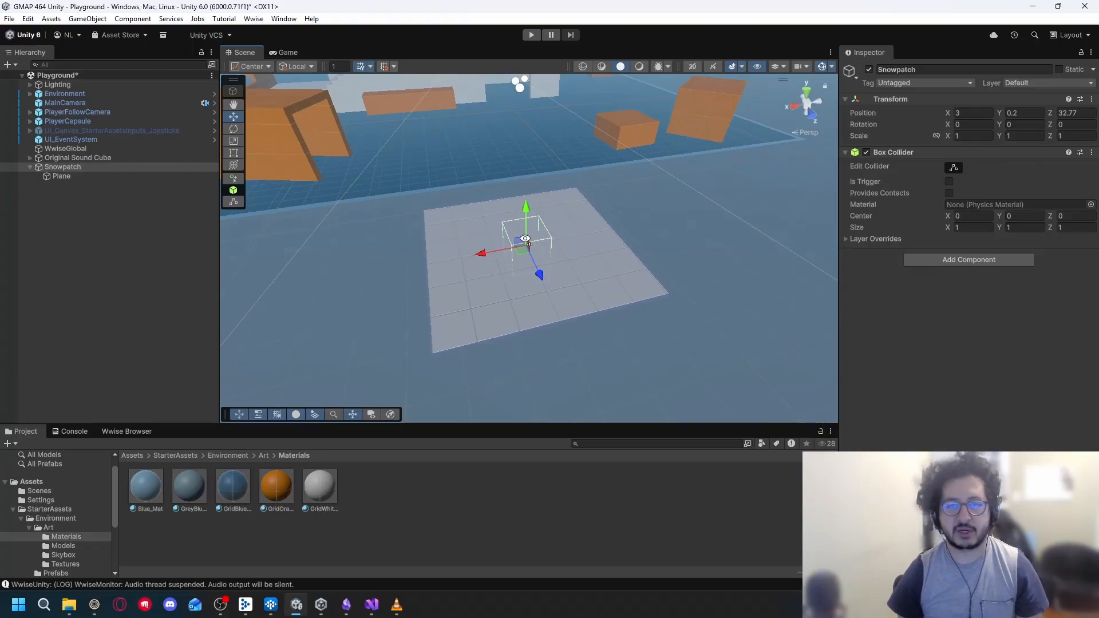
Make Snowpatch's Box Collider a trigger and try a collider size of 6 on X and Z
left_click_drag(443, 327, 693, 228)
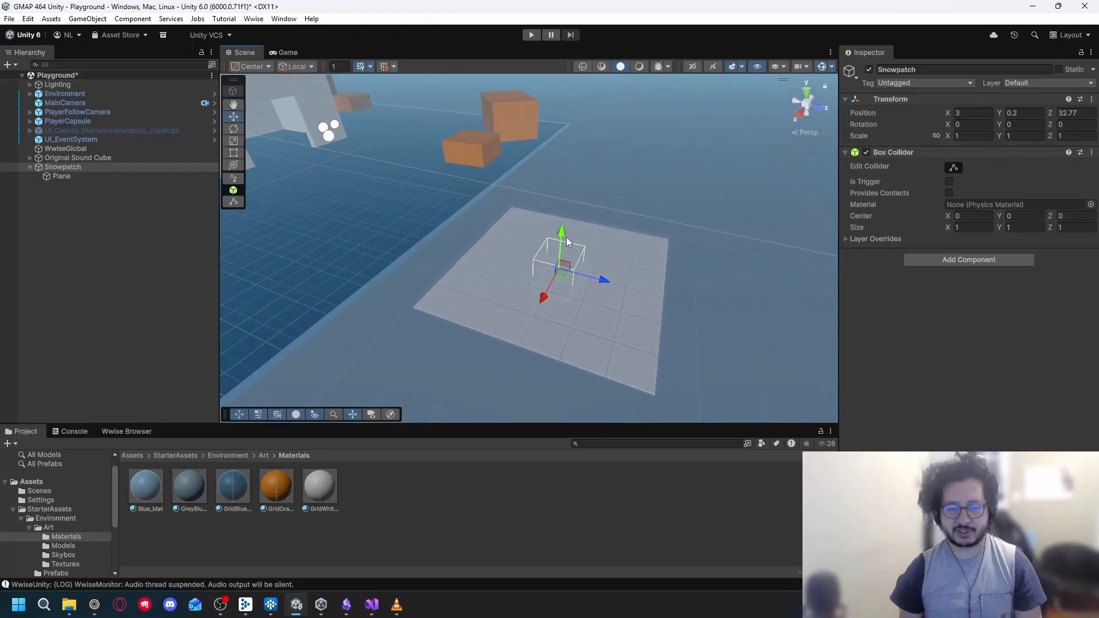
left_click_drag(629, 246, 684, 293)
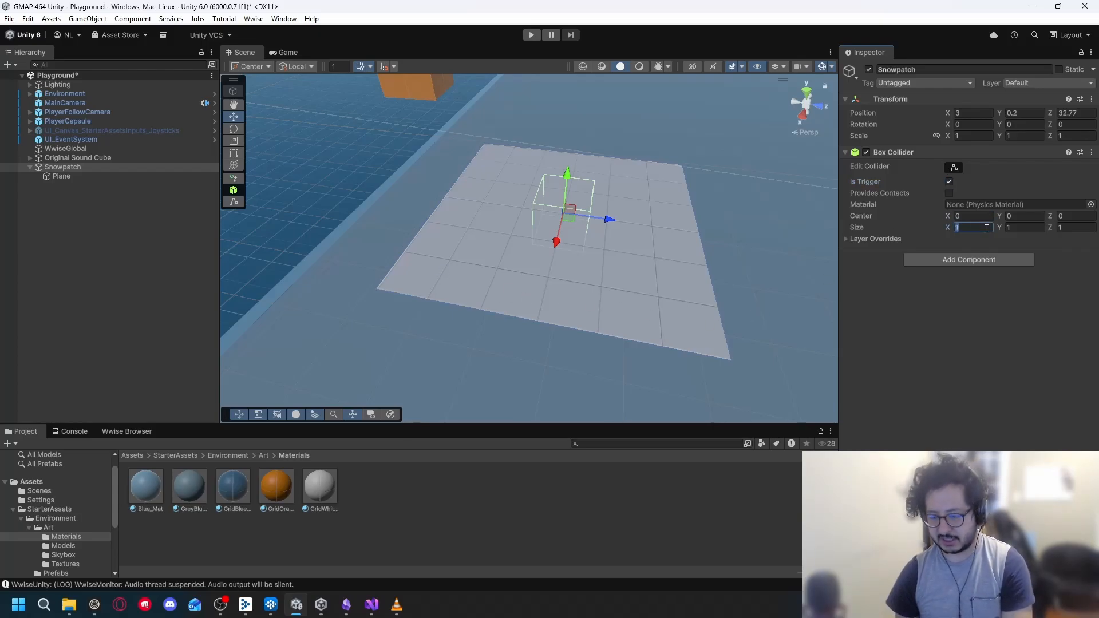
type("6")
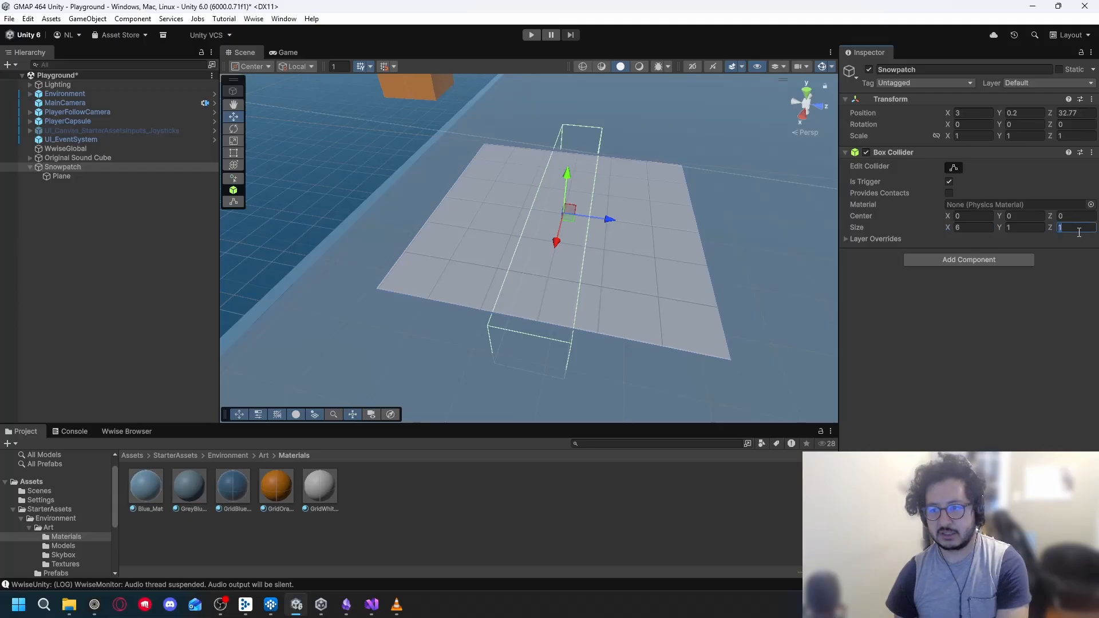
type("6")
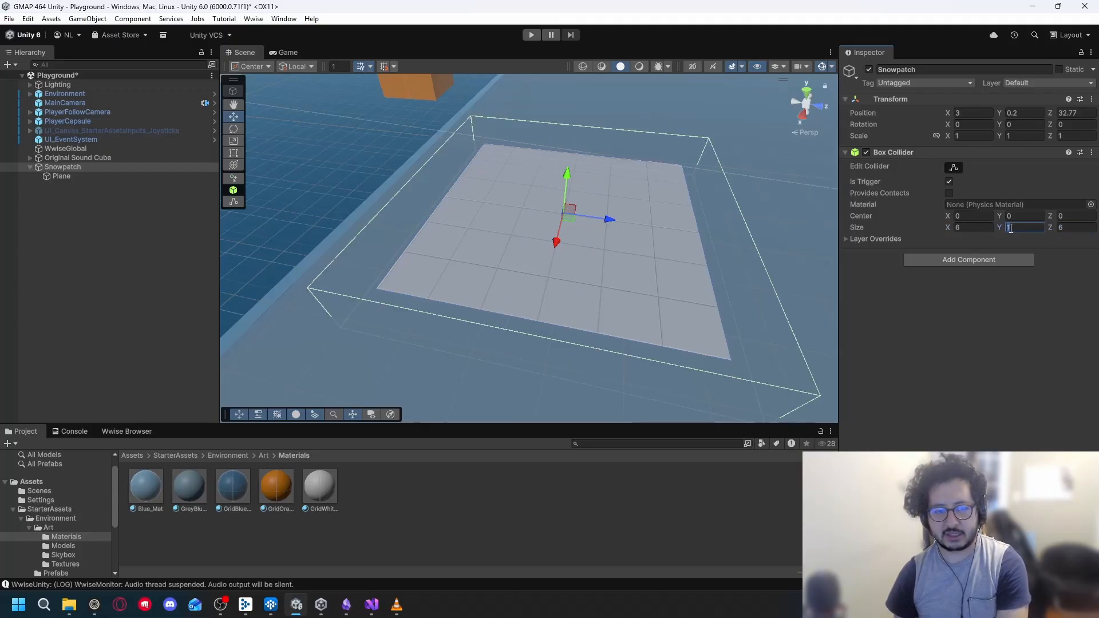
Set the Box Collider's X and Z size to 5 to match the plane's footprint
left_click_drag(710, 209, 591, 218)
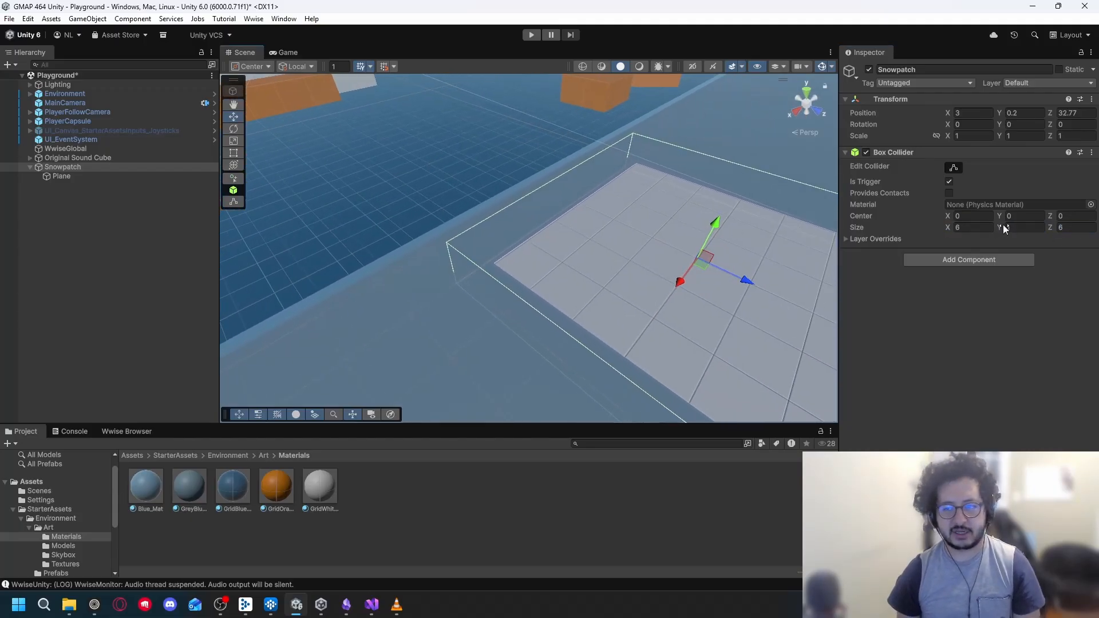
type("5")
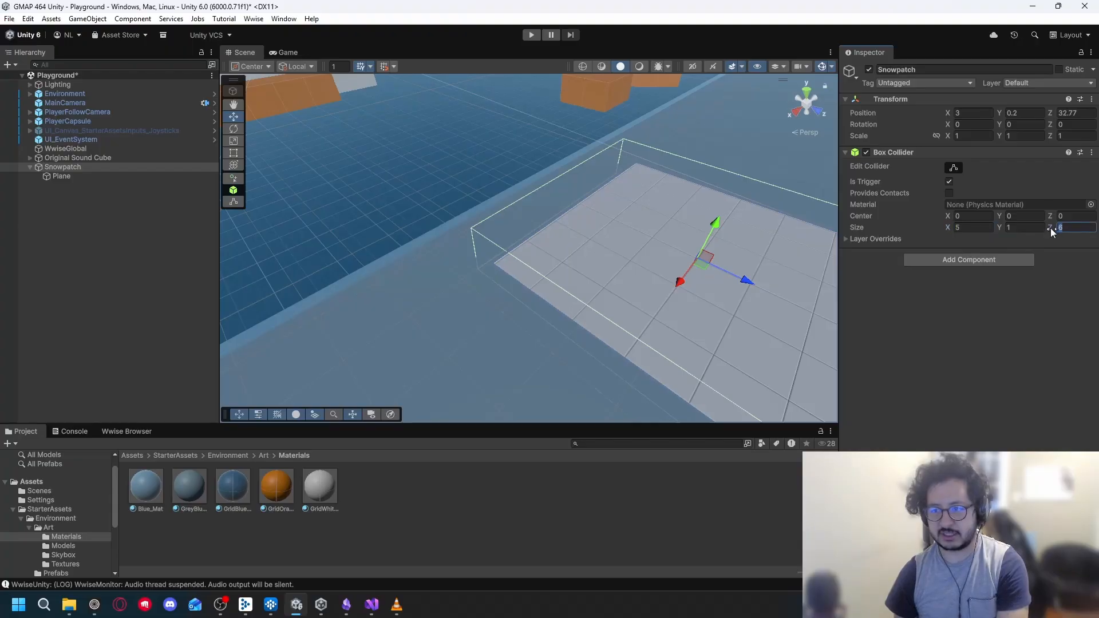
type("5")
key("Return")
key("f")
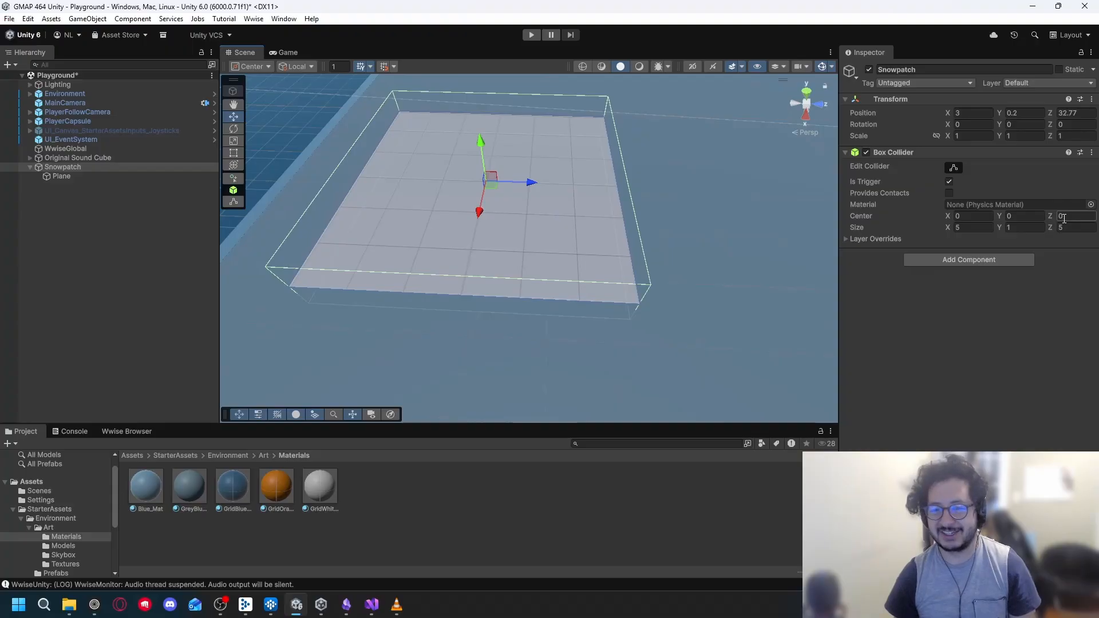
Set the Box Collider's Y size to 2 and its Y center to 1 so it rests on the plane
left_click_drag(813, 222, 559, 225)
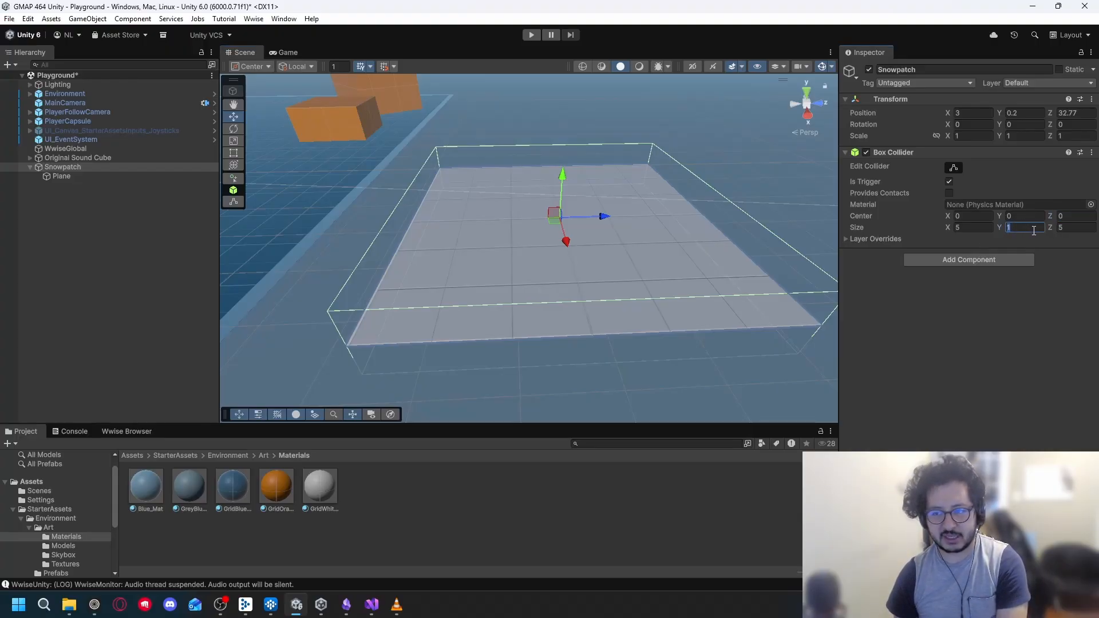
type("2")
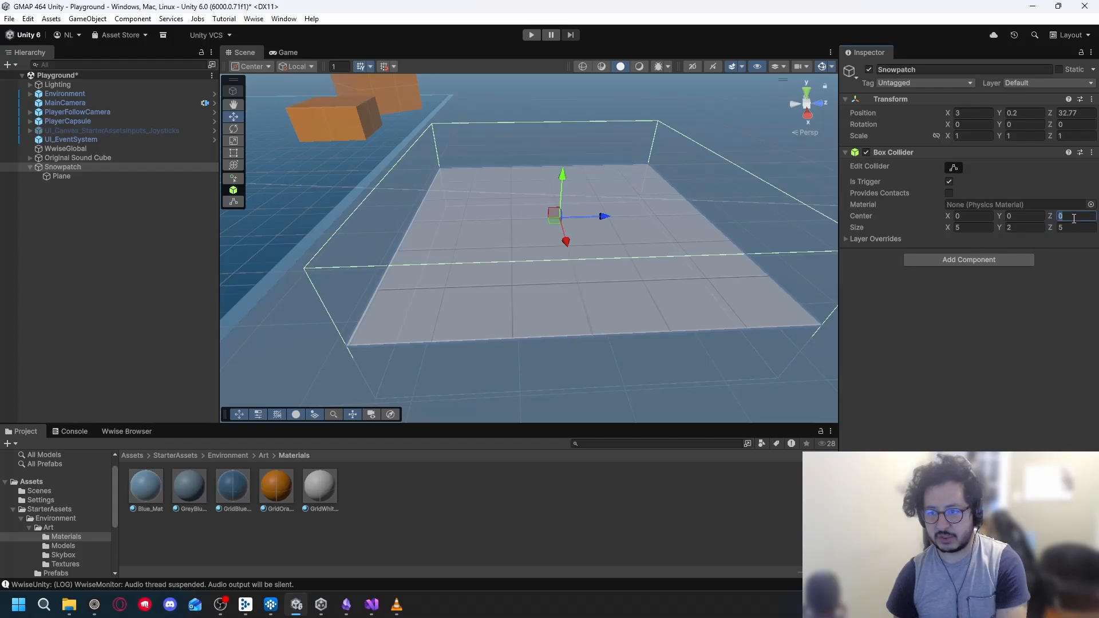
type("1")
left_click_drag(640, 239, 641, 203)
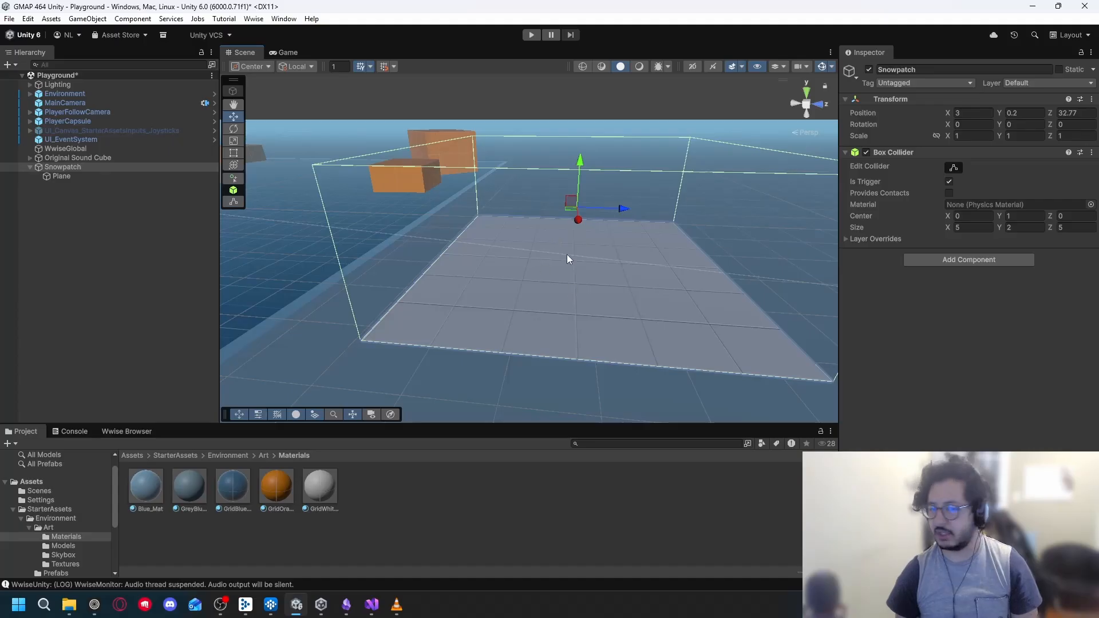
Set the Snowpatch object's Z position to 33
left_click_drag(566, 258, 799, 248)
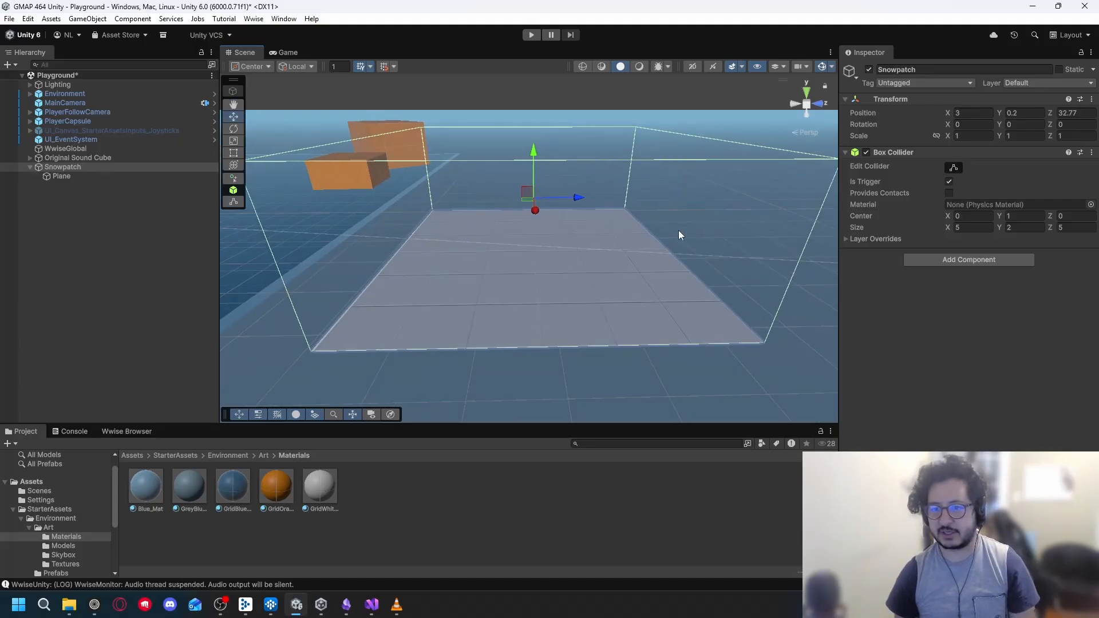
left_click_drag(678, 230, 119, 203)
left_click(74, 168)
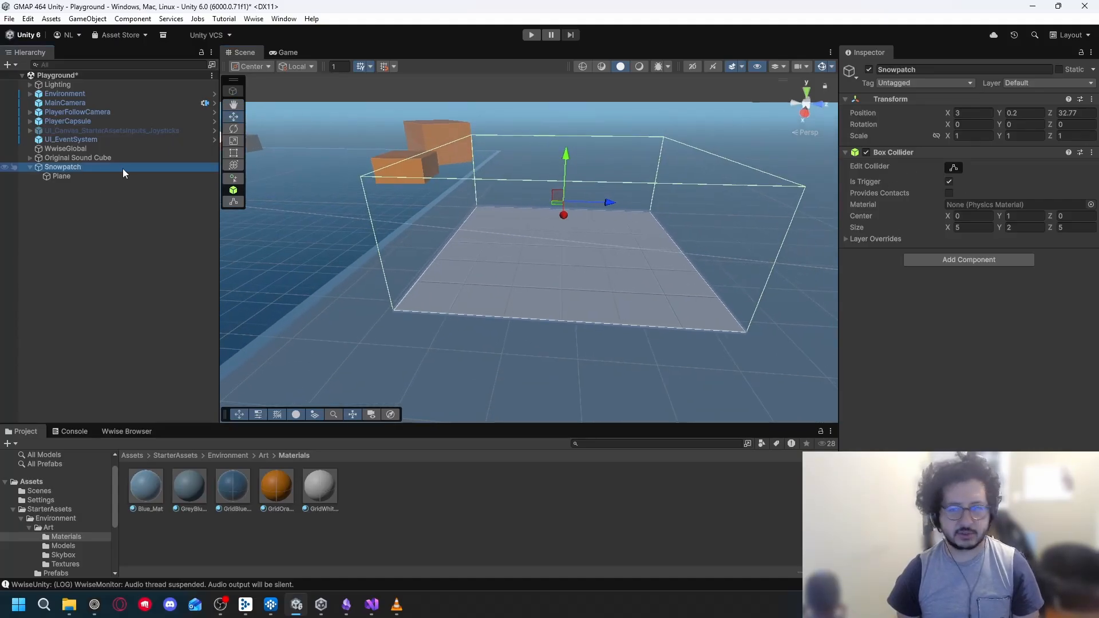
left_click(1078, 115)
type("33")
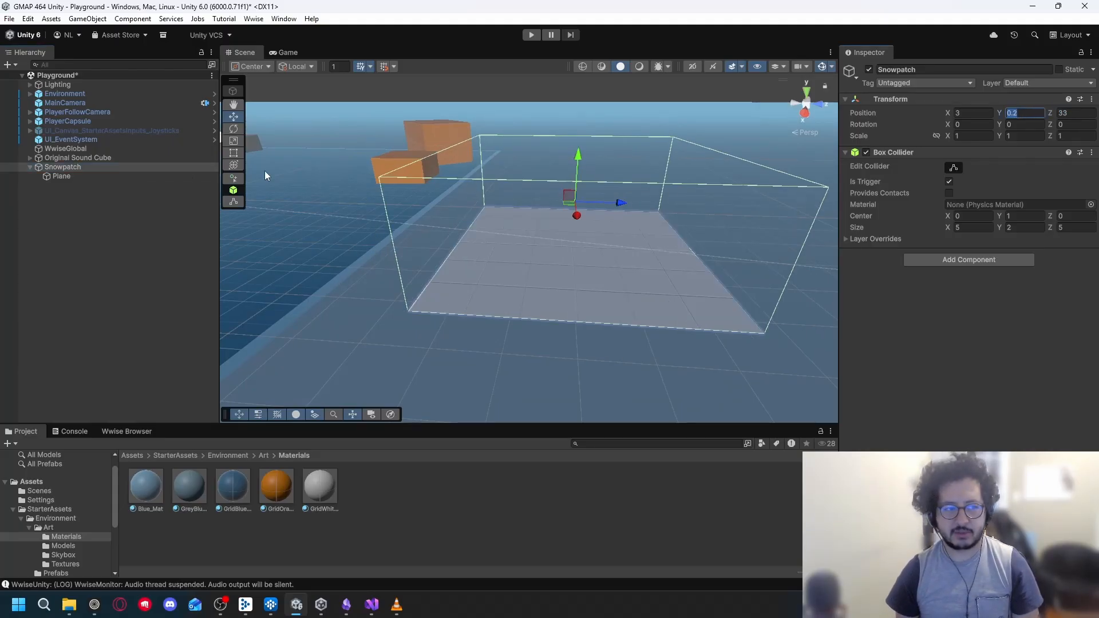
Set the Z scale of the Plane under Snowpatch to 0.5
left_click(140, 176)
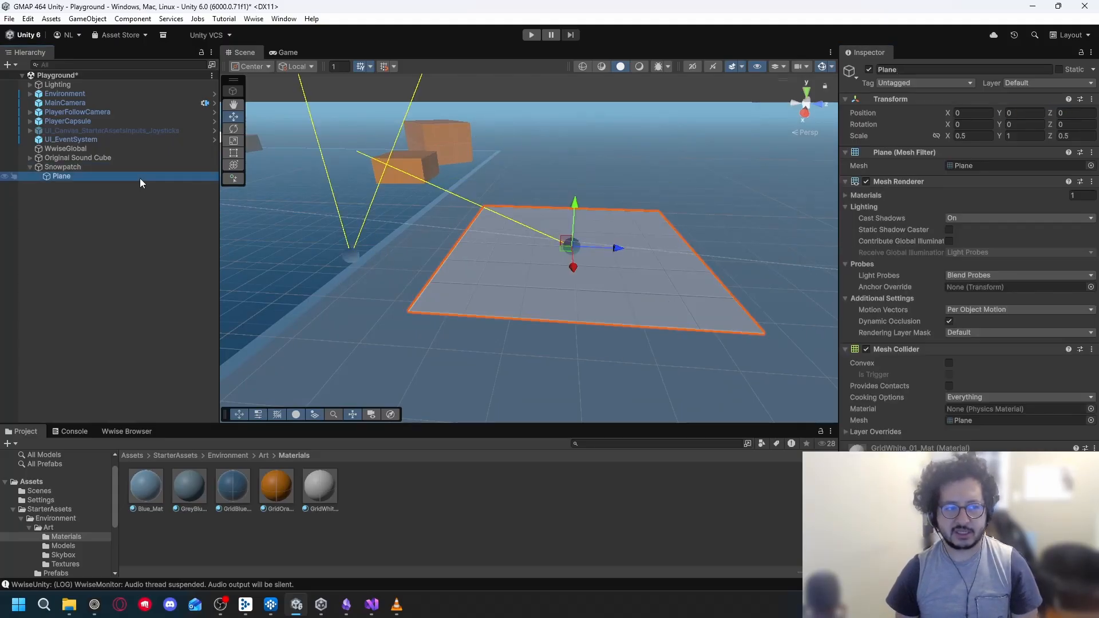
left_click(1075, 137)
type("0")
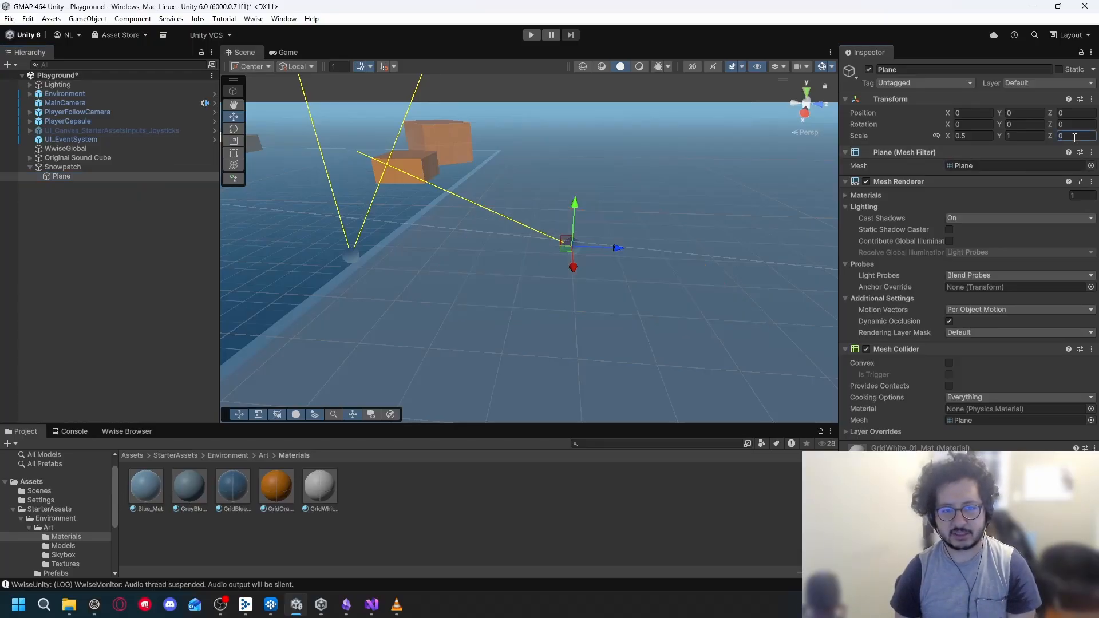
type(".5")
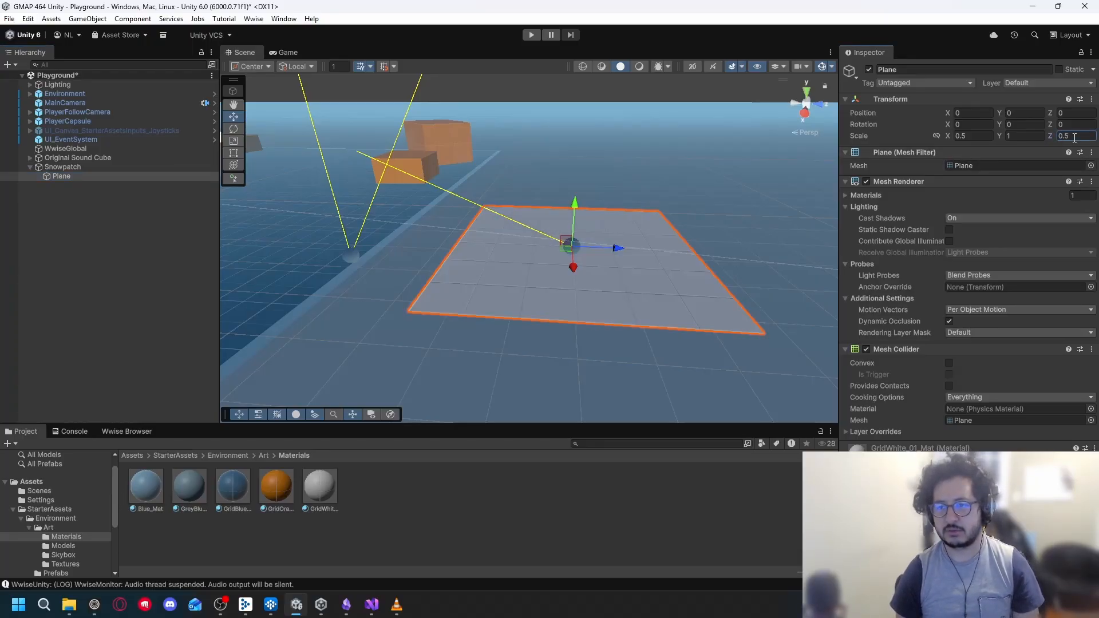
left_click_drag(527, 179, 405, 181)
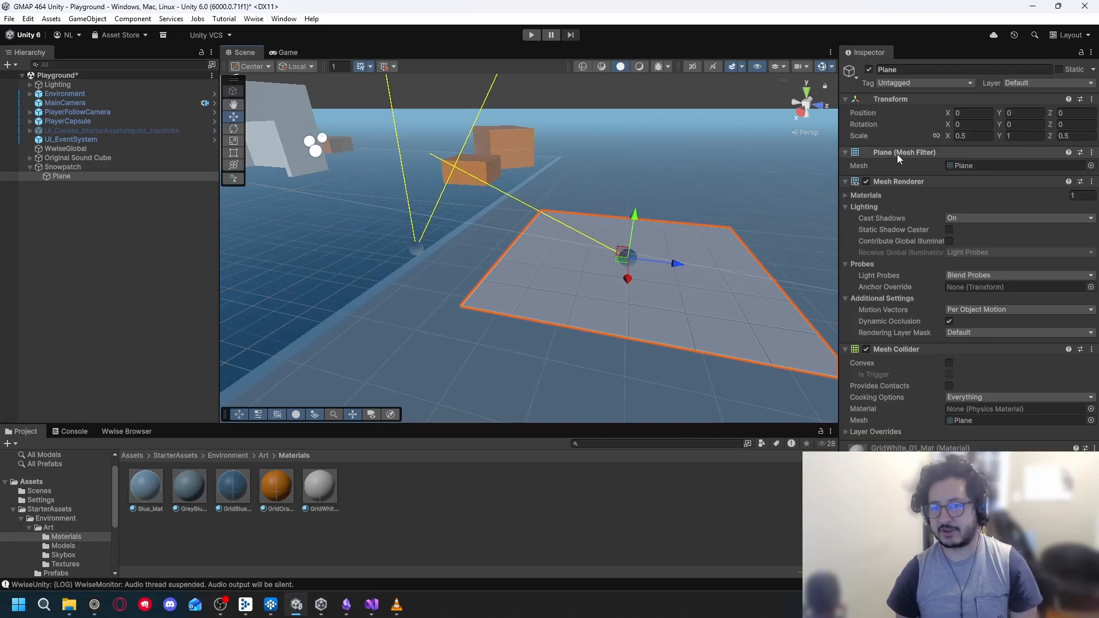
left_click_drag(575, 241, 520, 209)
Add an AkSwitch component to the Snowpatch object
left_click(110, 167)
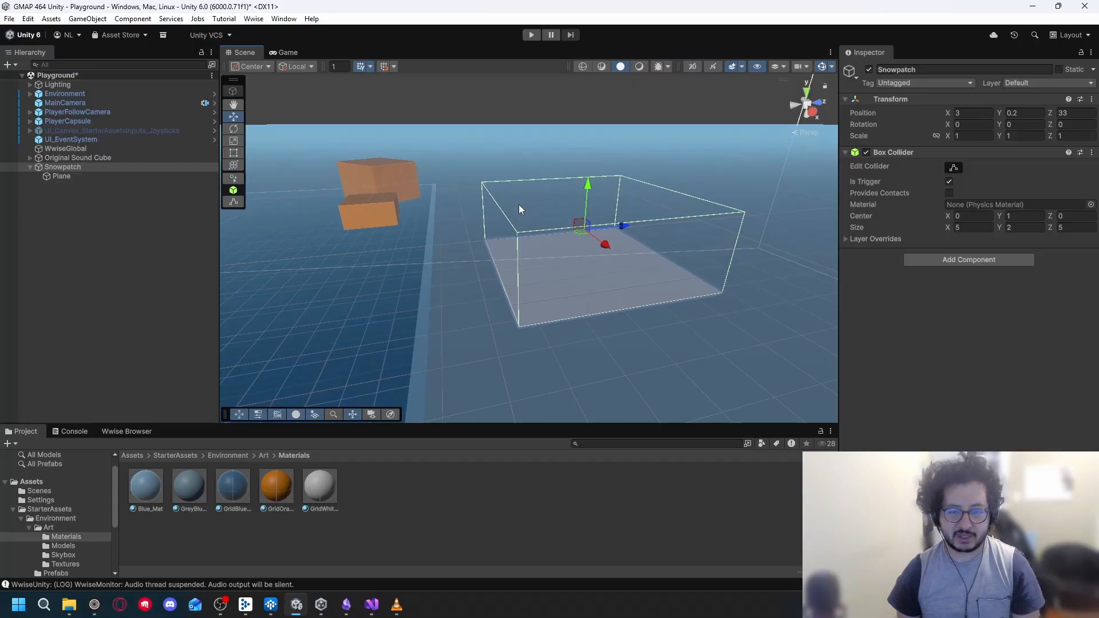
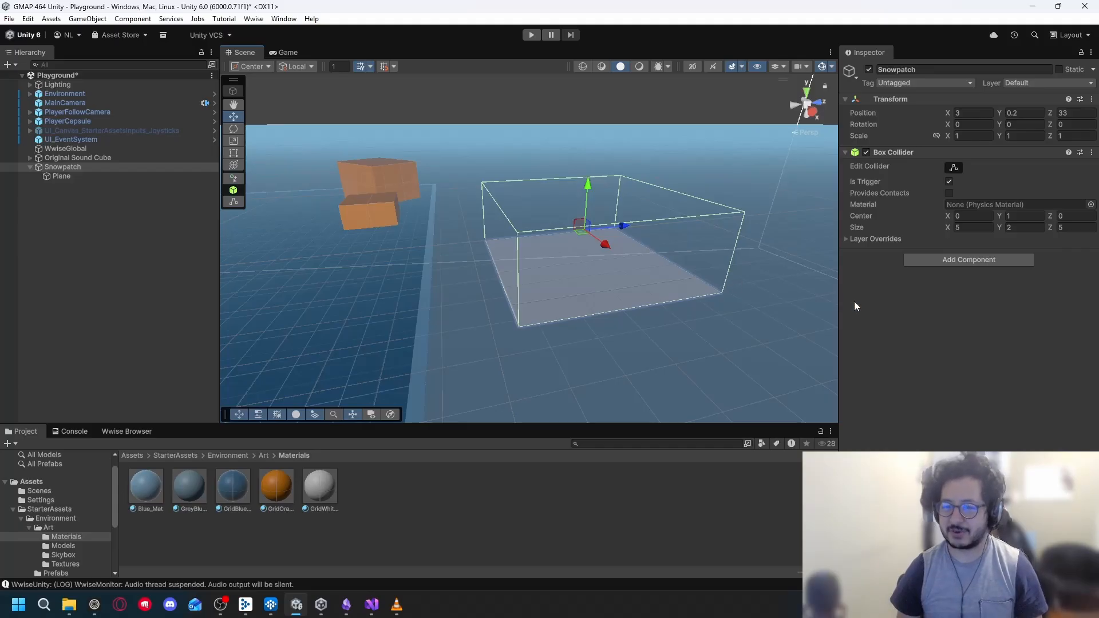
left_click(983, 264)
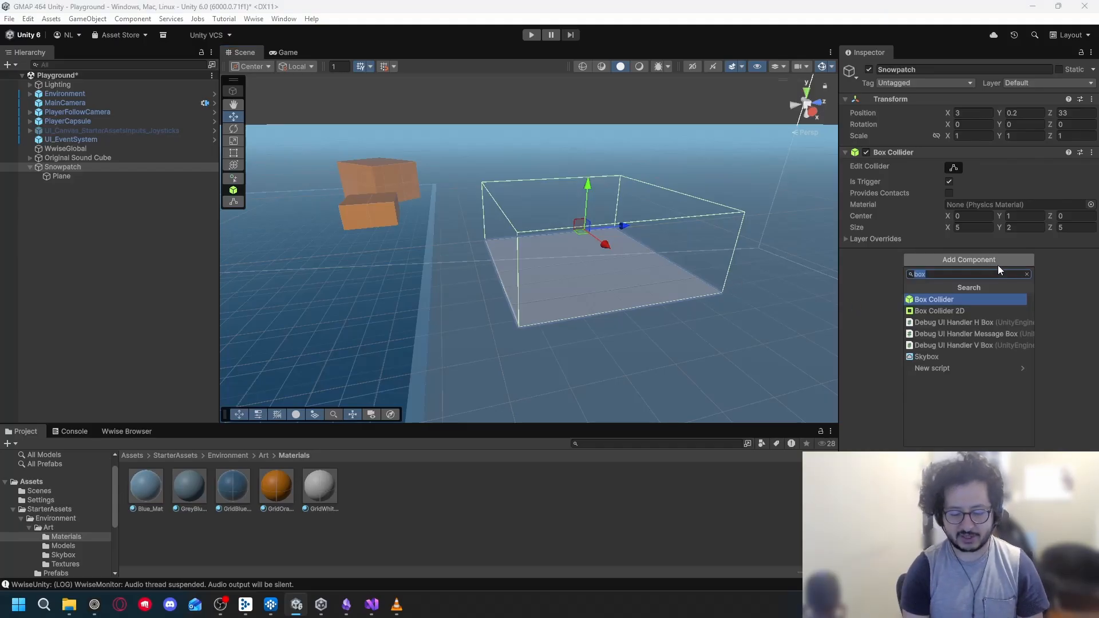
type("switc")
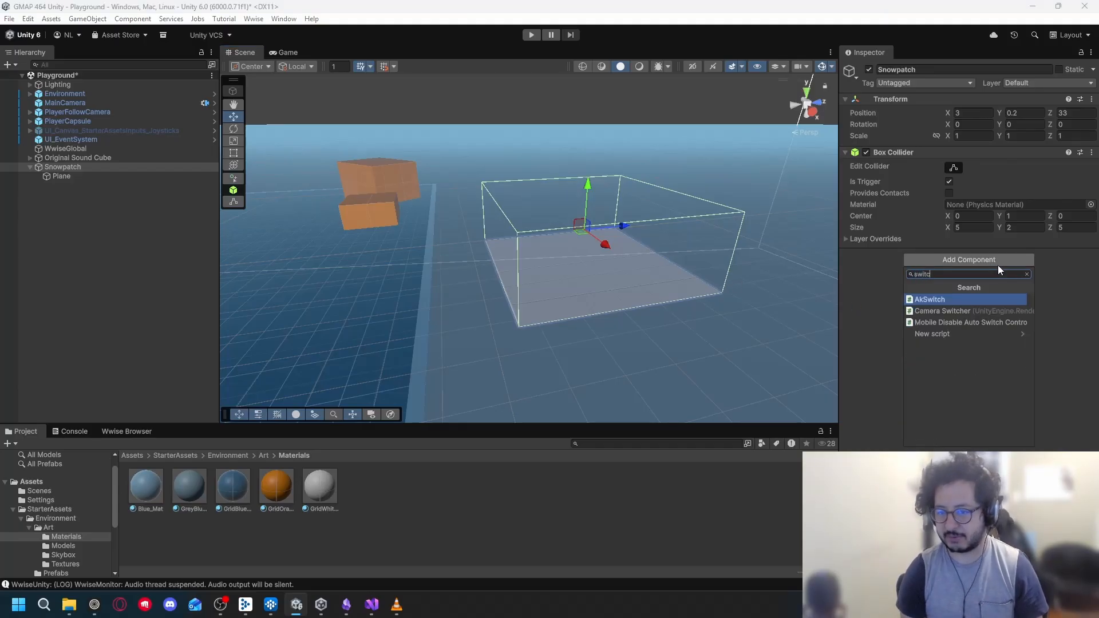
key("Return")
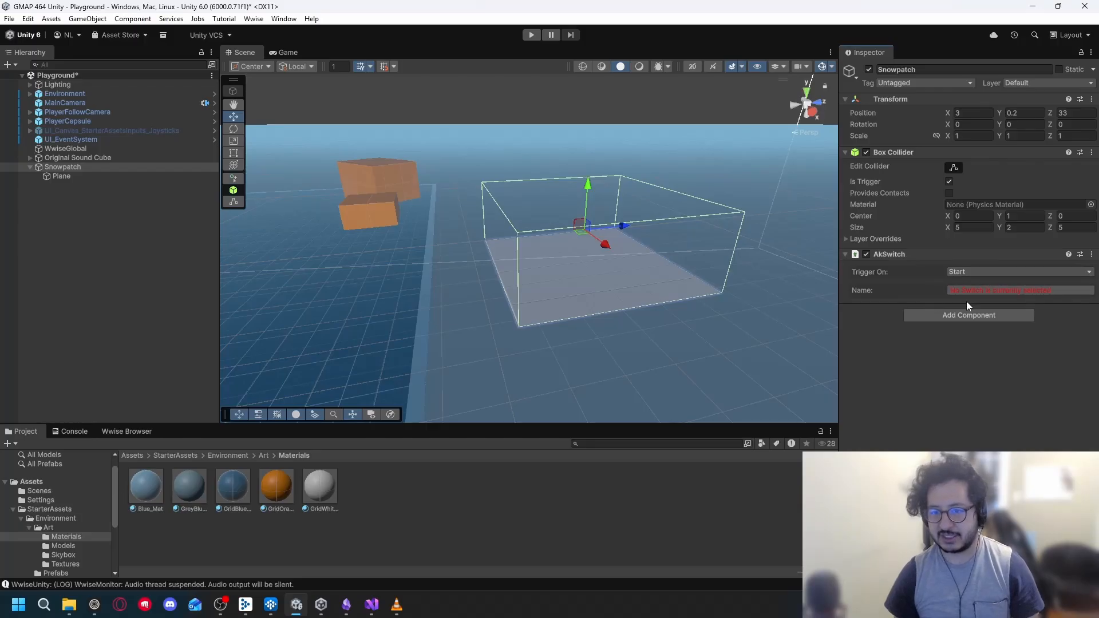
Assign the Snow switch from the Footsteps_Switch group to Snowpatch's AkSwitch component
left_click(997, 291)
left_click(779, 304)
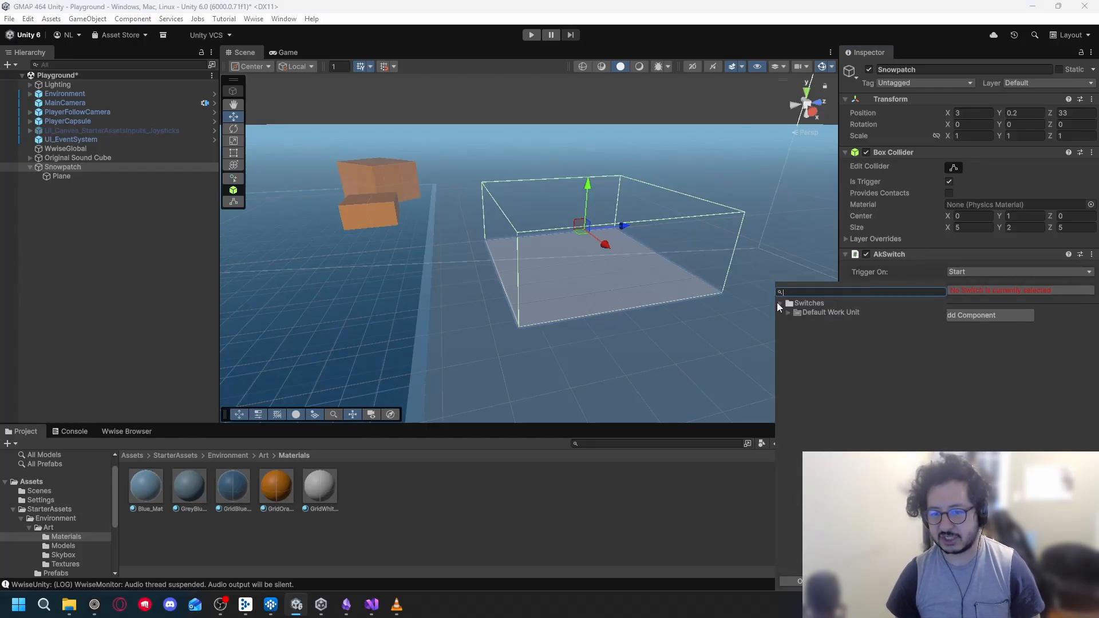
left_click(787, 313)
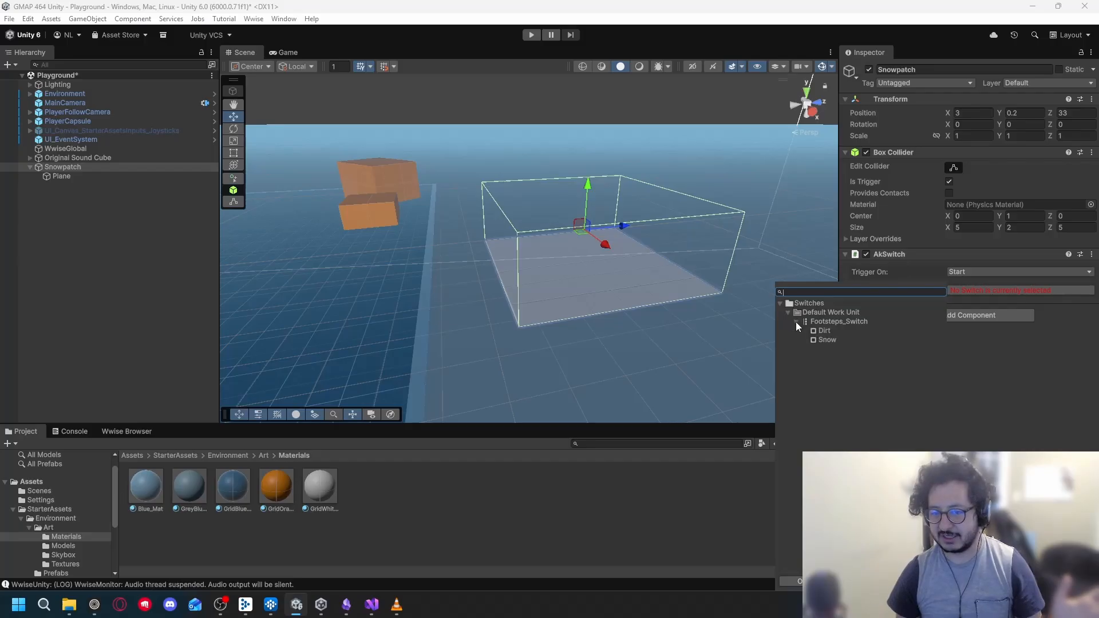
left_click(795, 321)
double_click(819, 338)
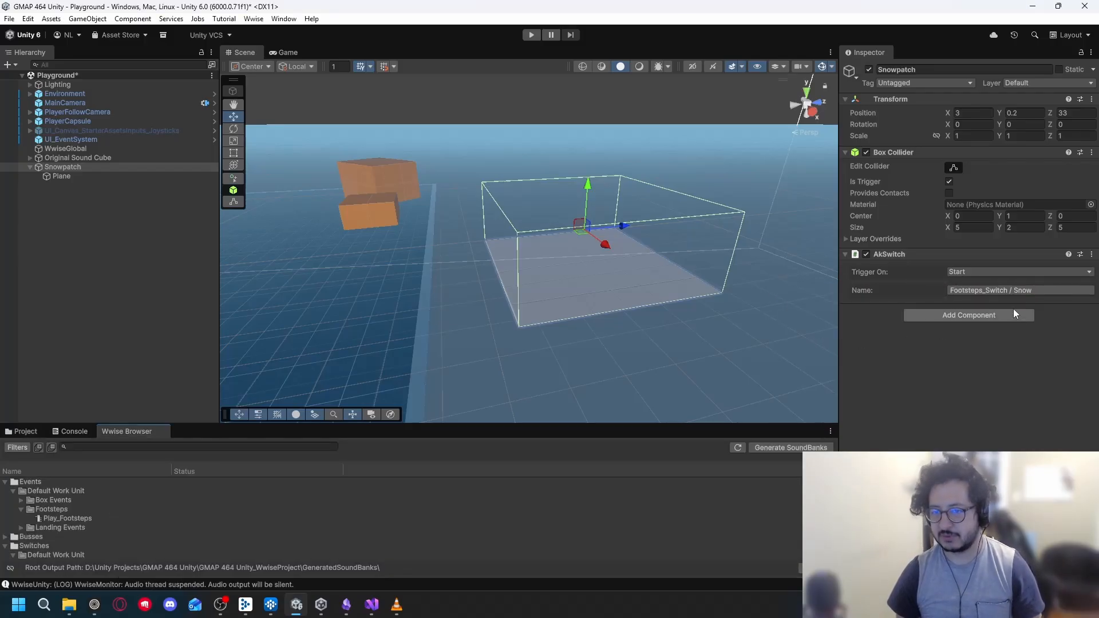
Make Snowpatch's AkSwitch trigger only on AkTriggerEnter, with Start deselected
left_click(1009, 273)
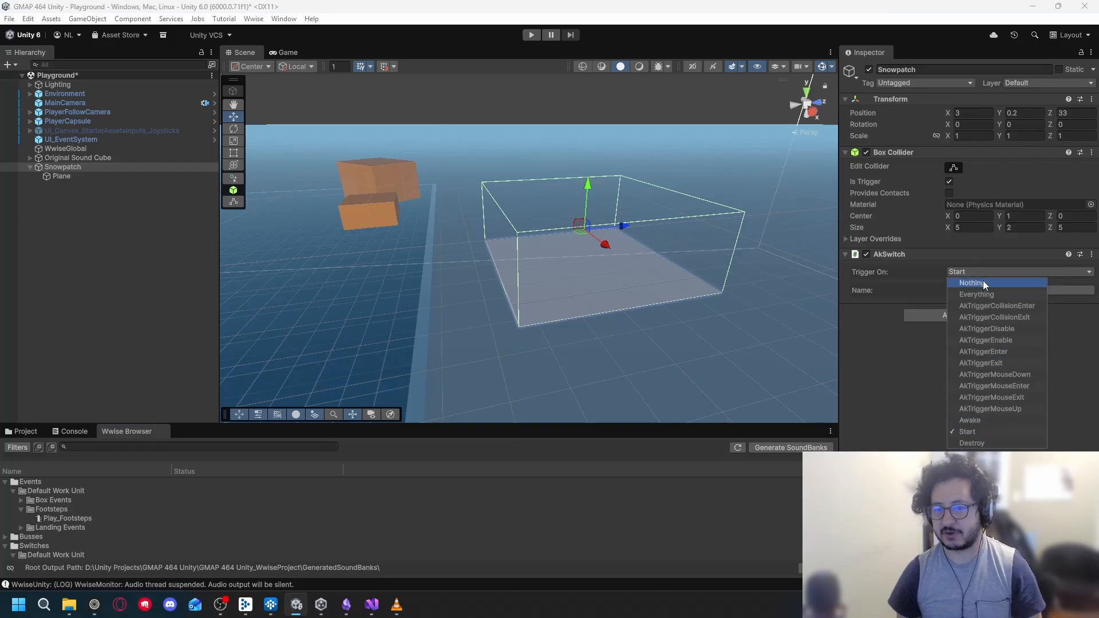
left_click(990, 430)
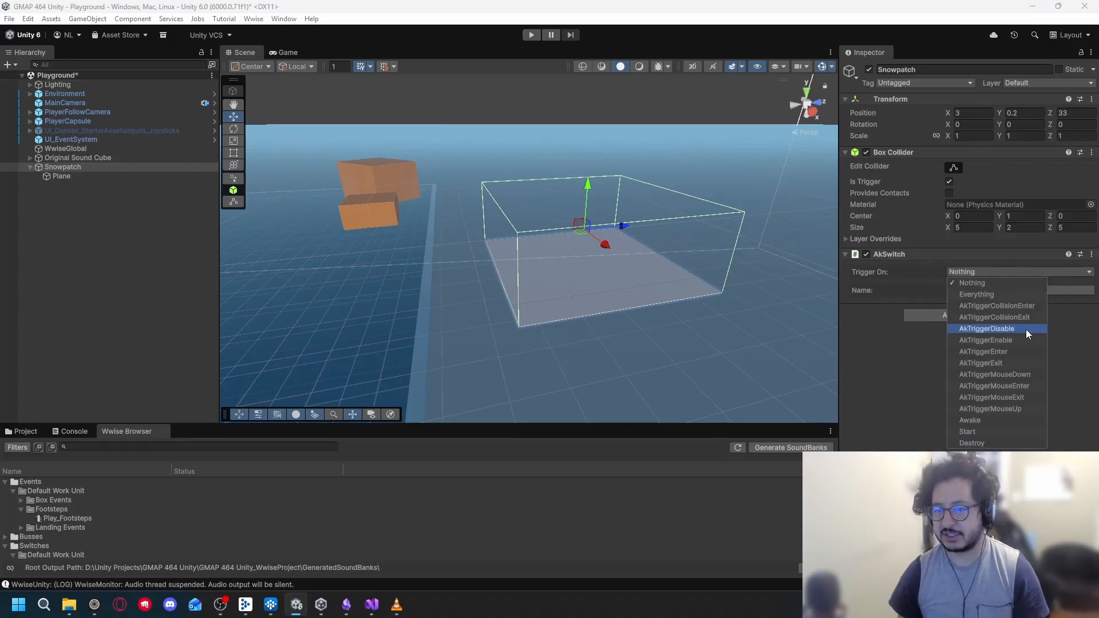
left_click(1008, 351)
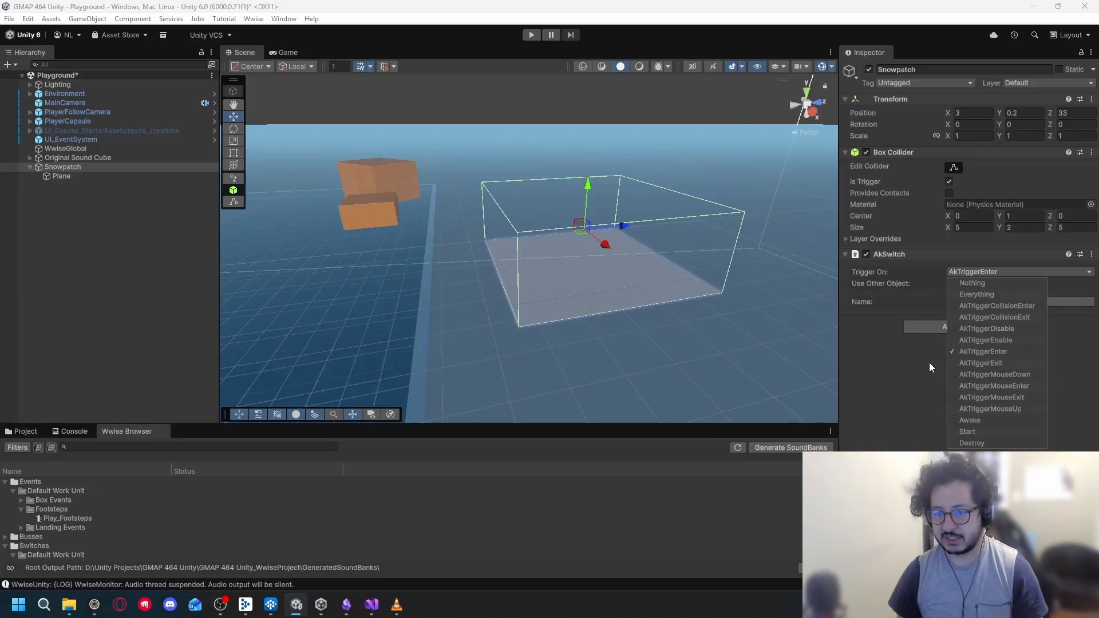
left_click(908, 362)
Add an Ak Trigger Enter component to Snowpatch and assign PlayerCapsule as its trigger object
left_click(962, 330)
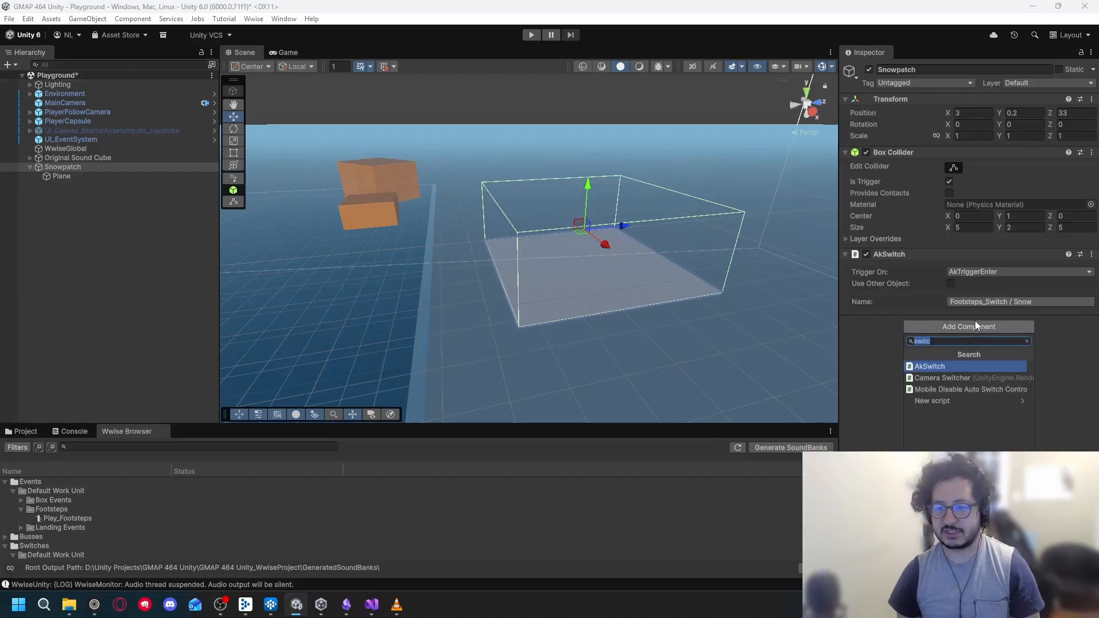
type("aktri")
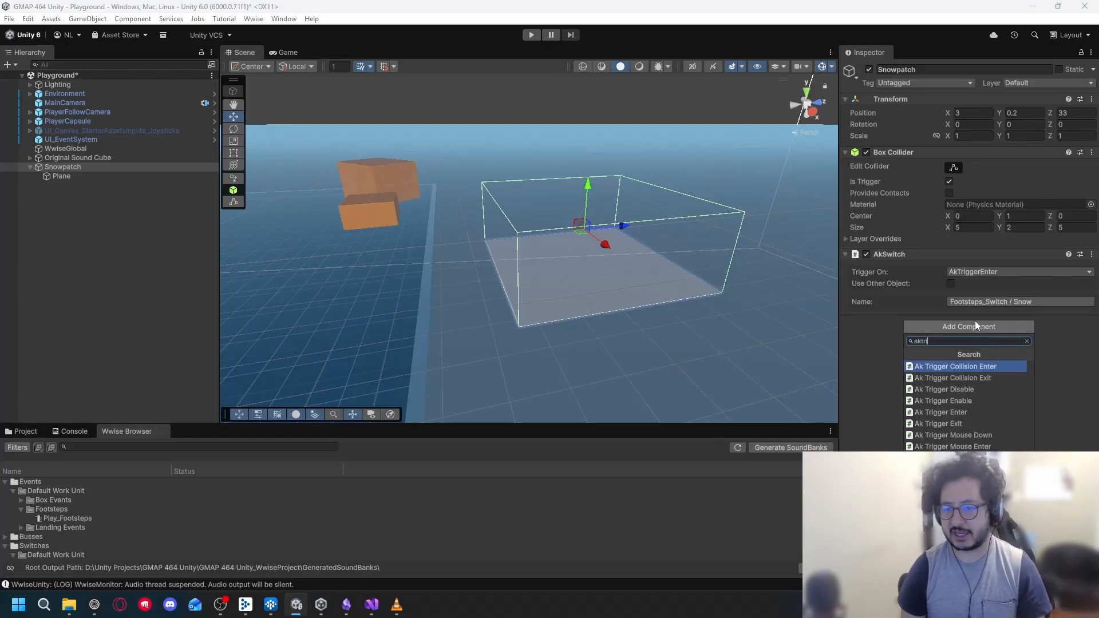
key("Down")
key("Down")
key("Down")
key("Down")
key("Return")
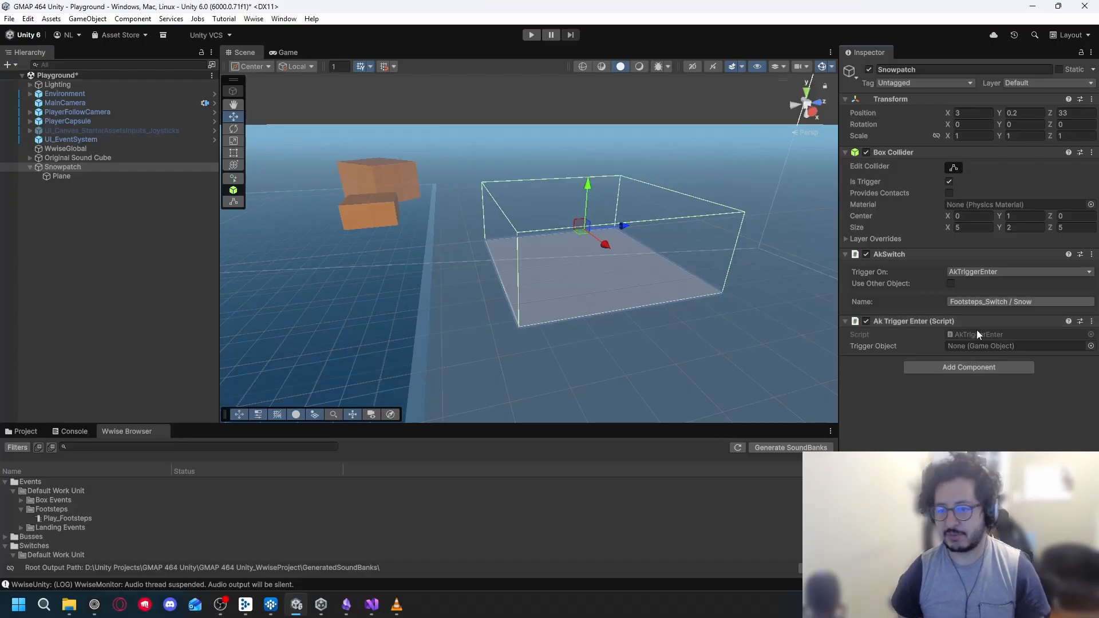
left_click_drag(910, 153, 969, 275)
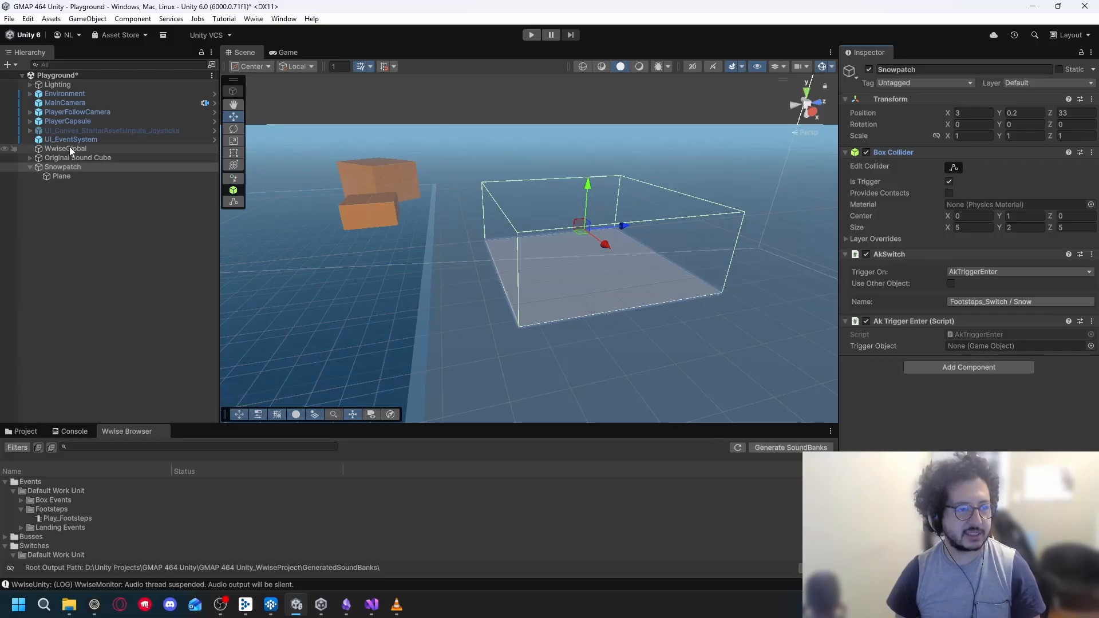
left_click_drag(79, 118, 1010, 345)
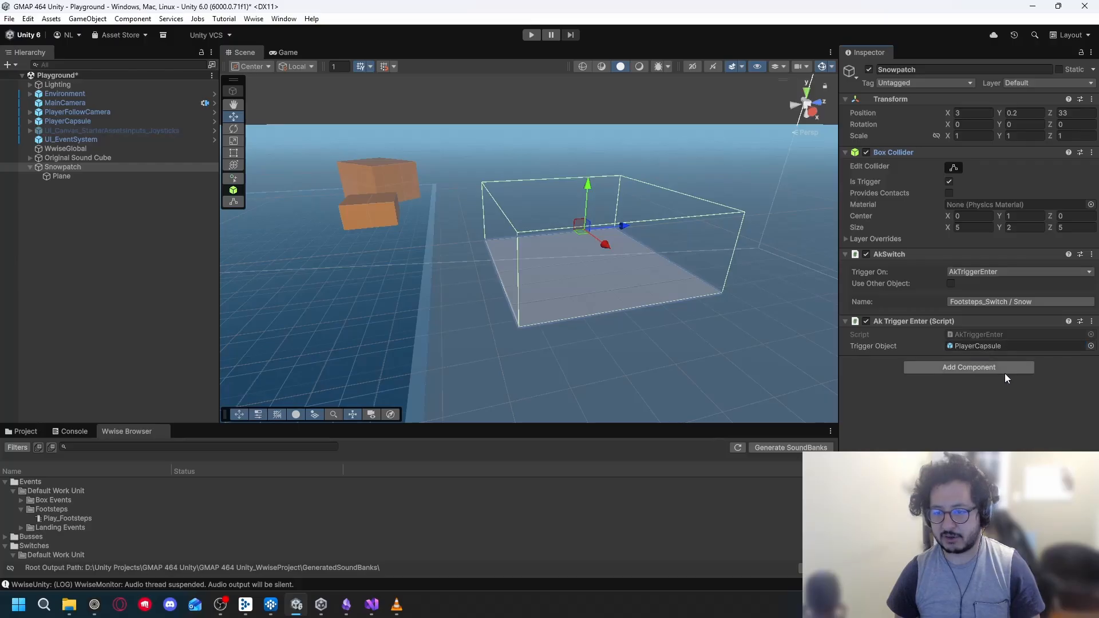
Run the scene and walk the player across the floor onto the snow patch to test the footstep switch
left_click(531, 35)
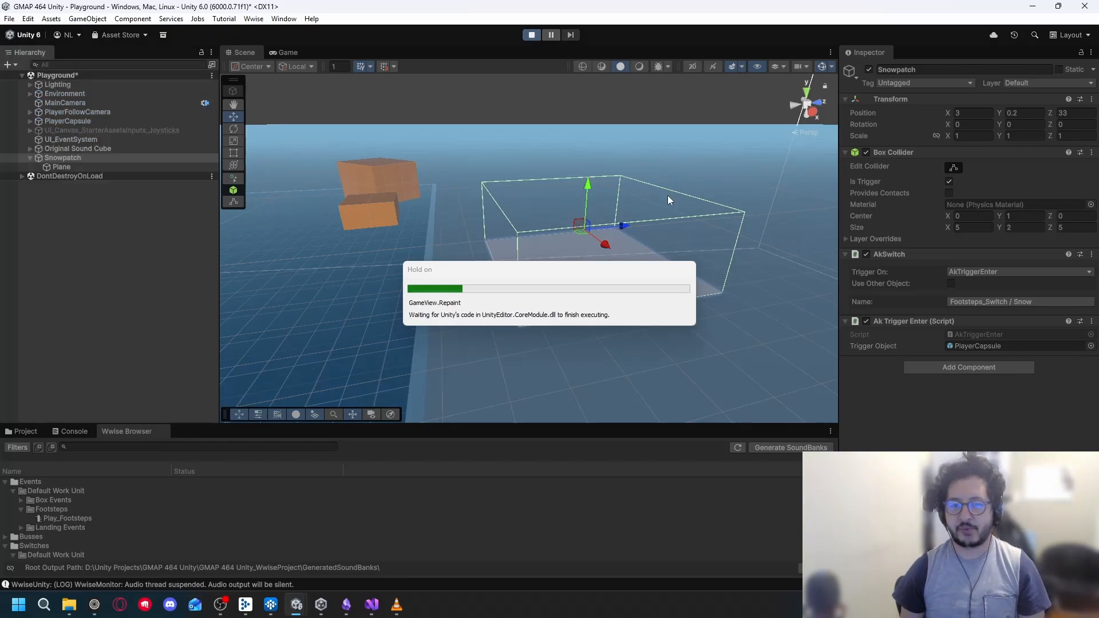
key("w")
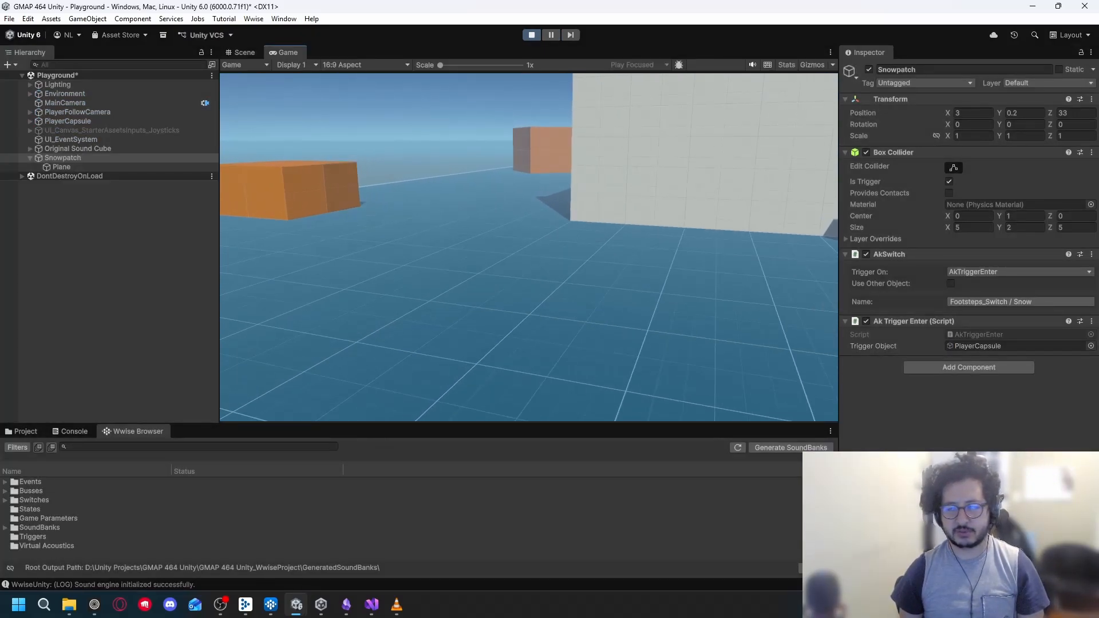
key("w")
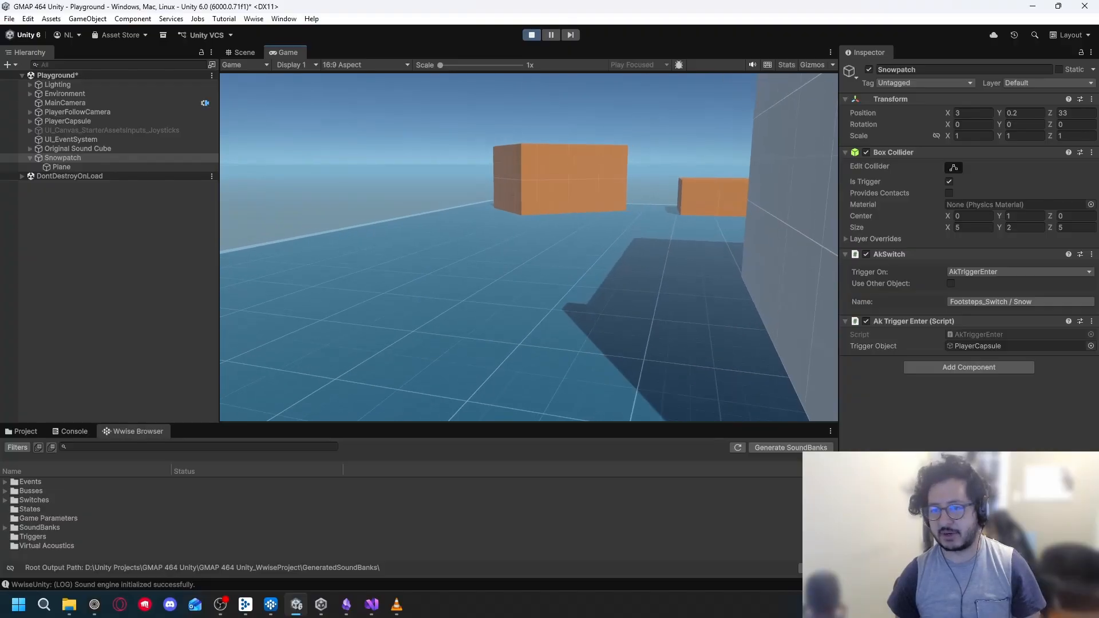
key("w")
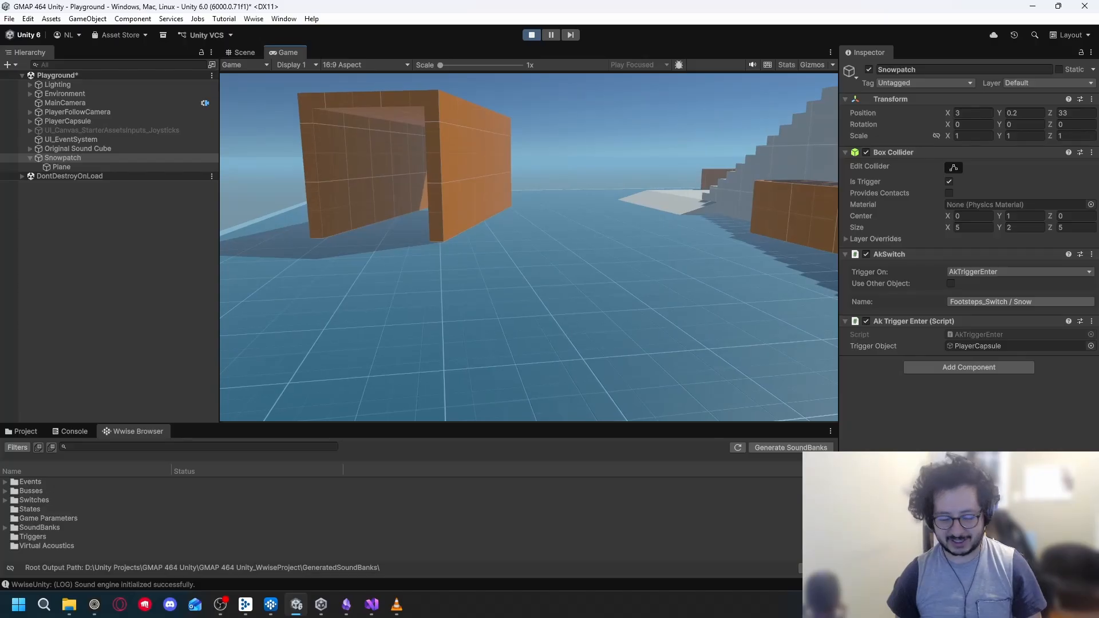
key("w")
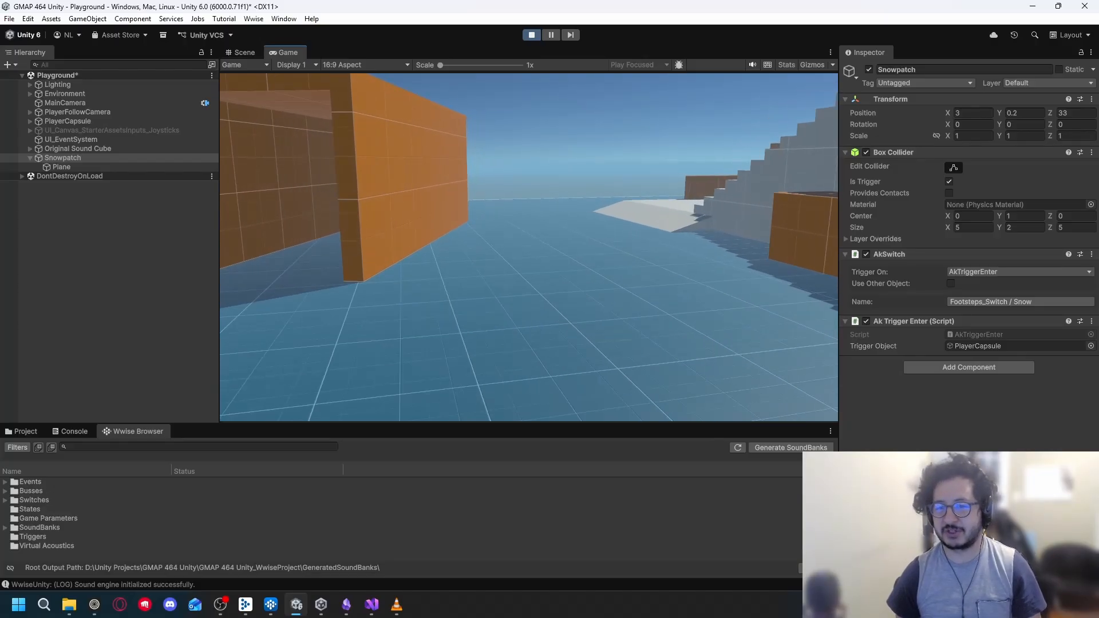
key("w")
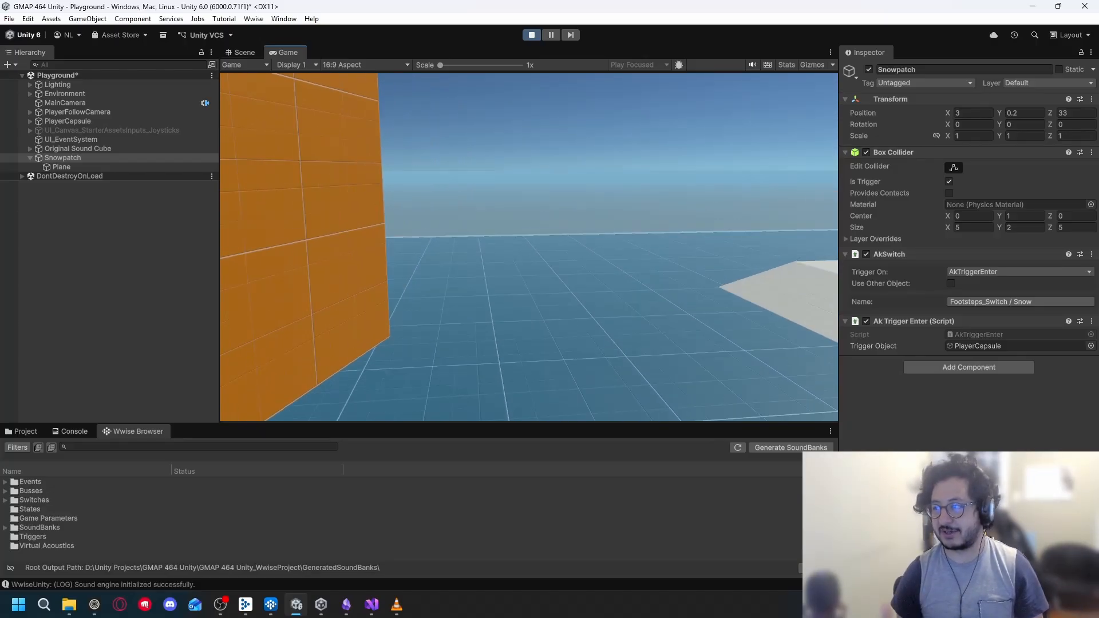
key("w")
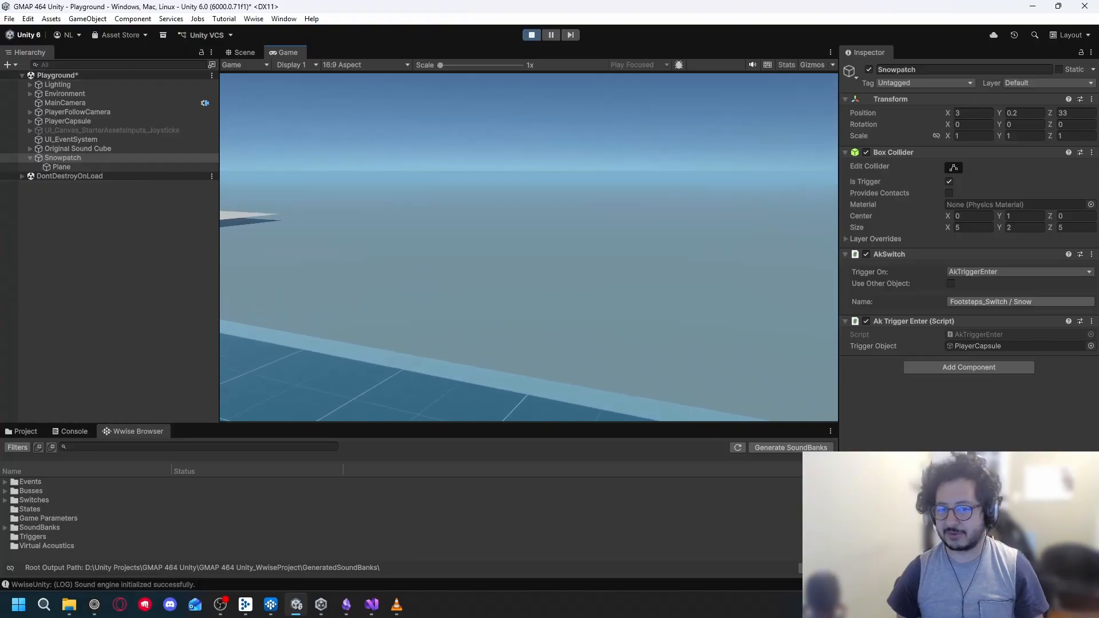
key("w")
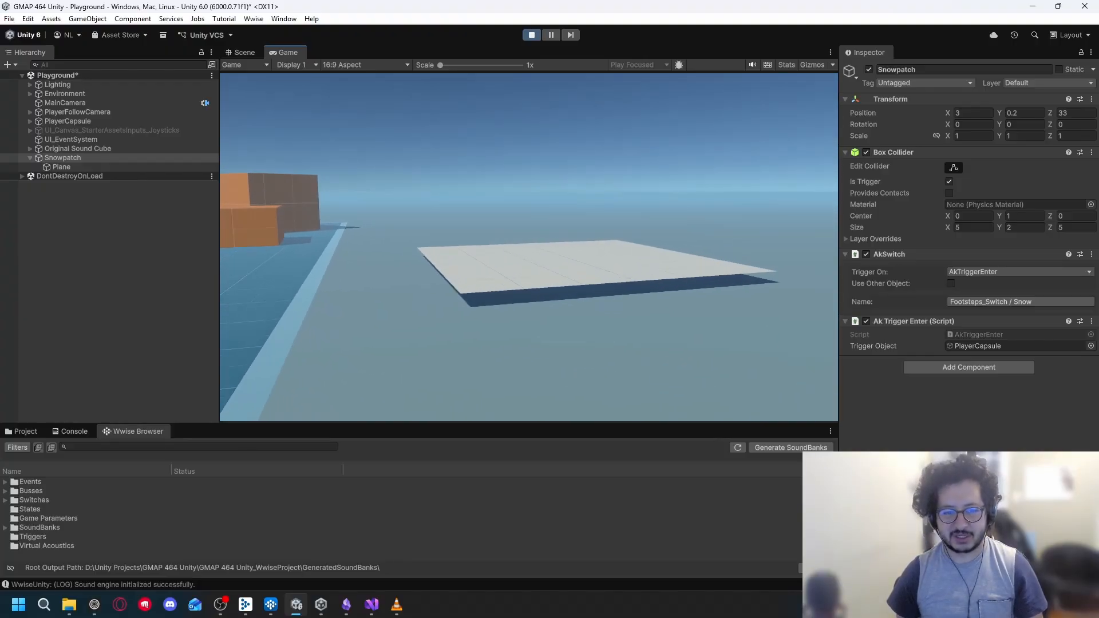
key("w")
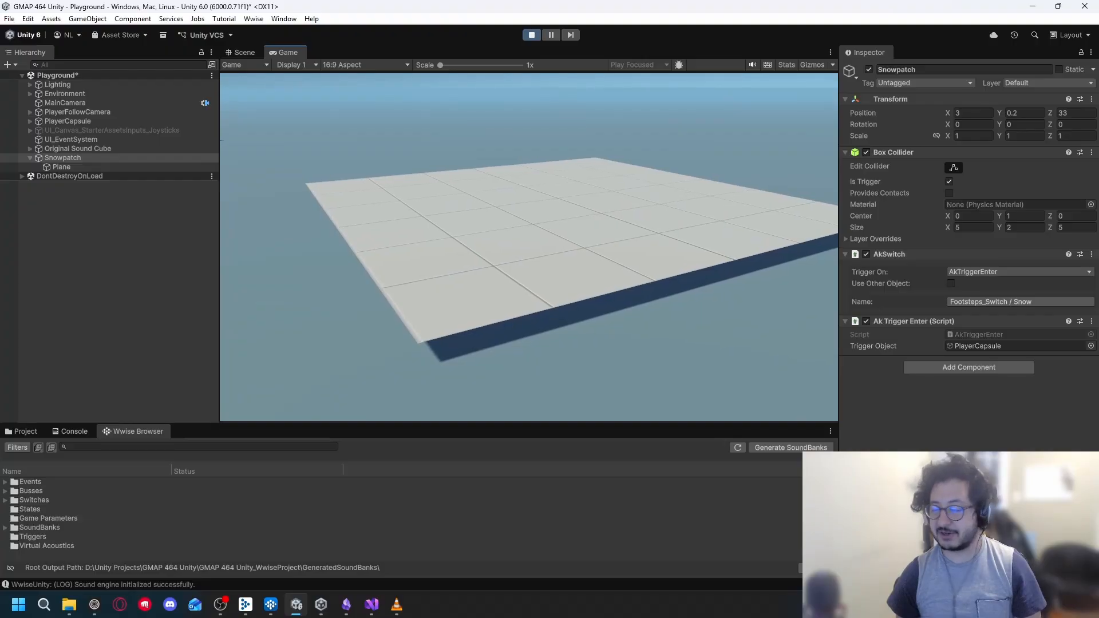
key("w")
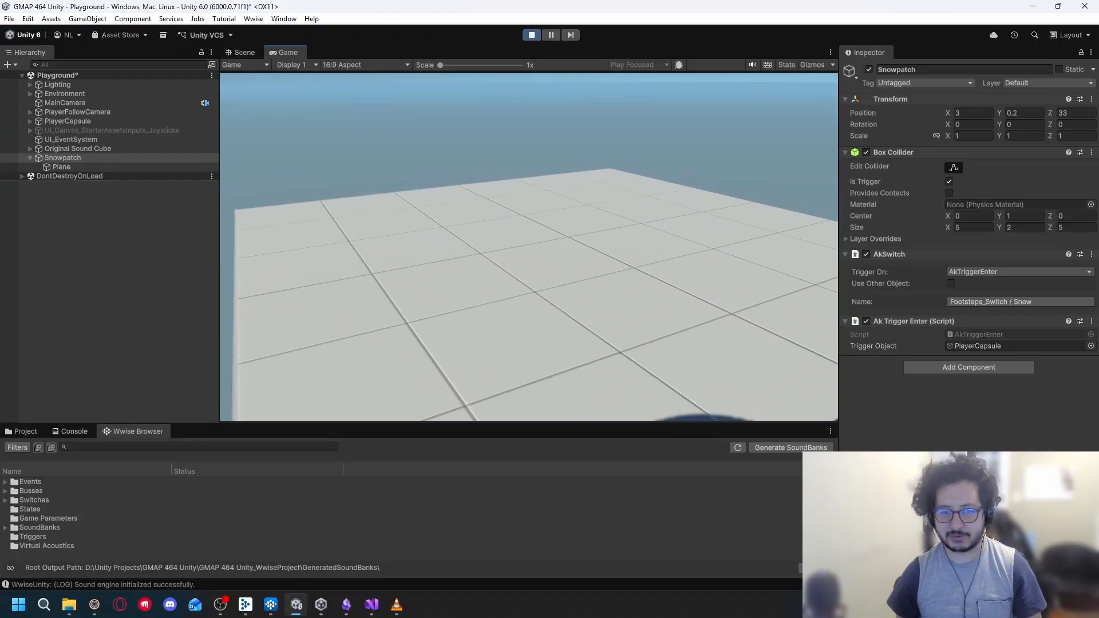
key("w")
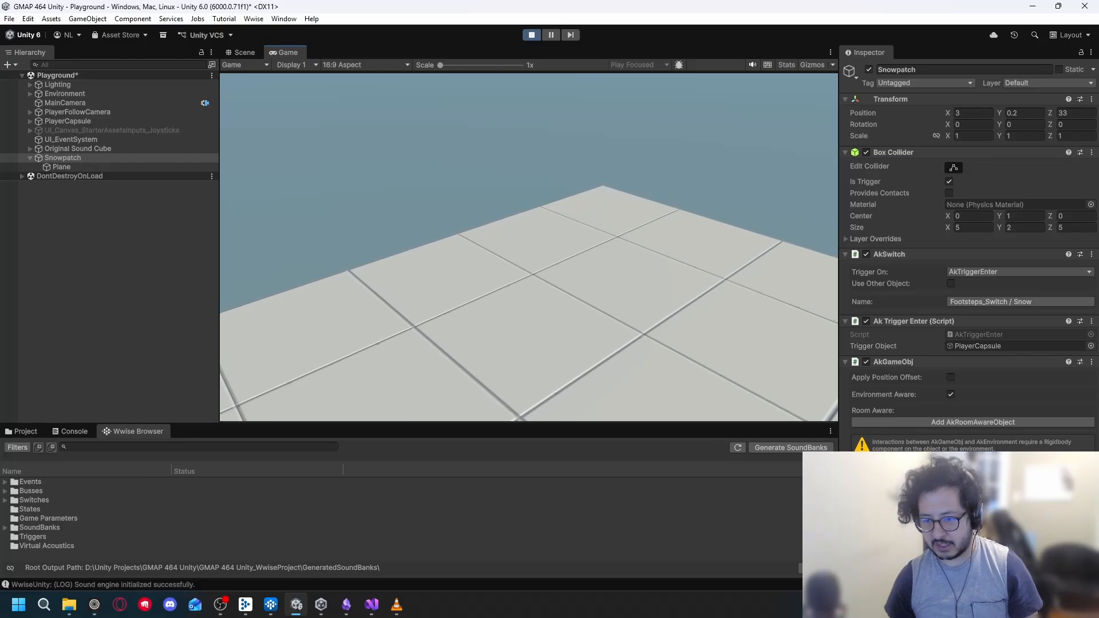
key("Escape")
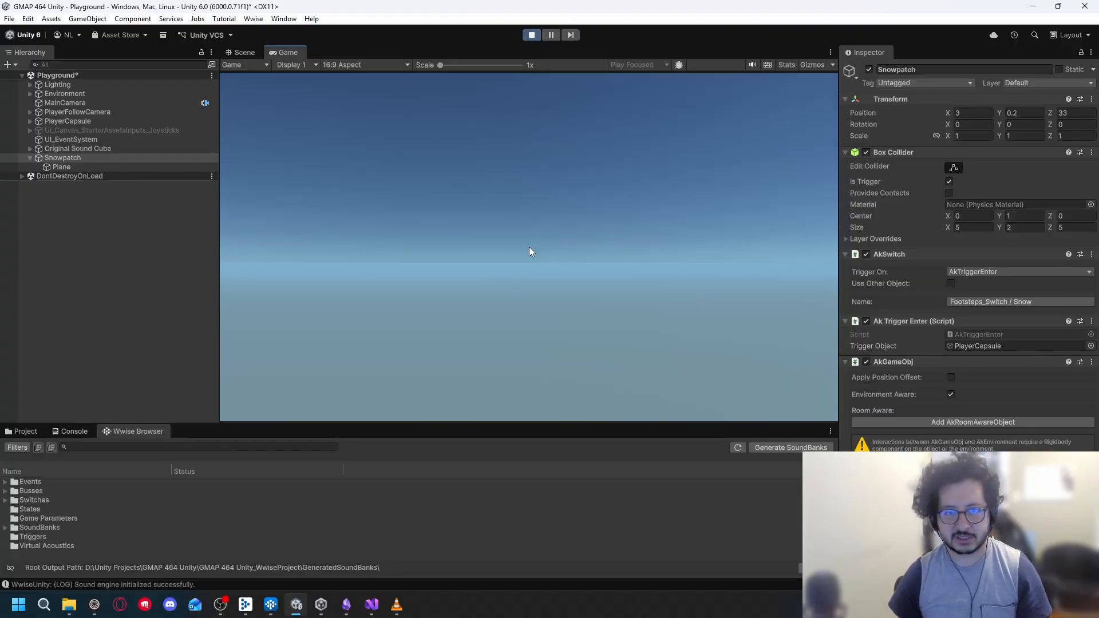
Stop the test run, check PlayerCapsule's components, and enable Use Other Object on Snowpatch's AkSwitch component
left_click(532, 36)
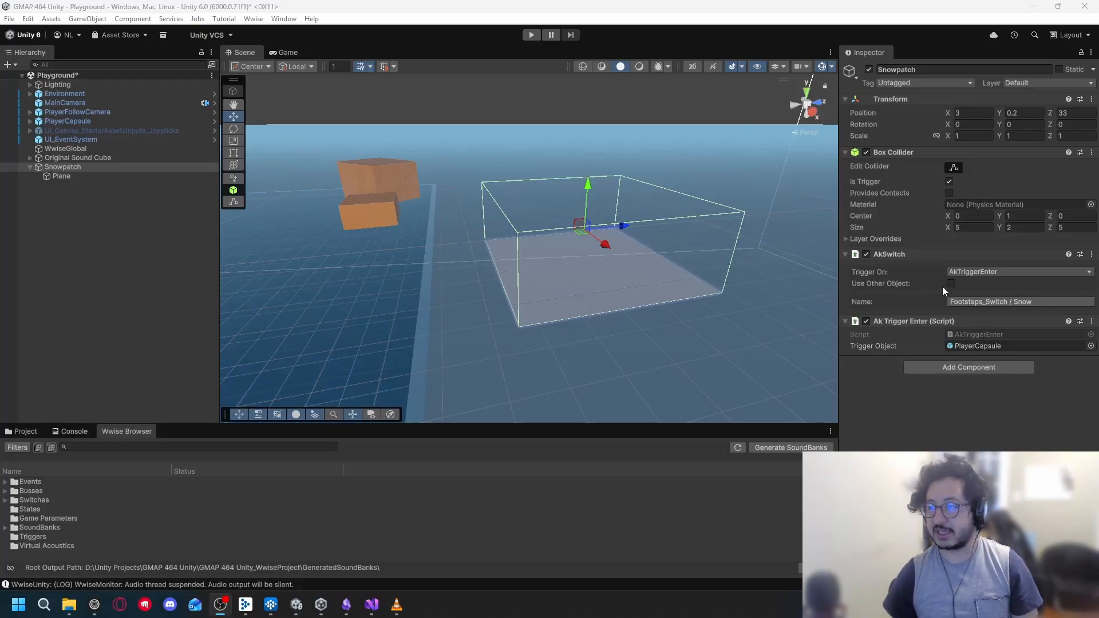
left_click(64, 123)
scroll(982, 293, "down", 5)
scroll(982, 293, "down", 5)
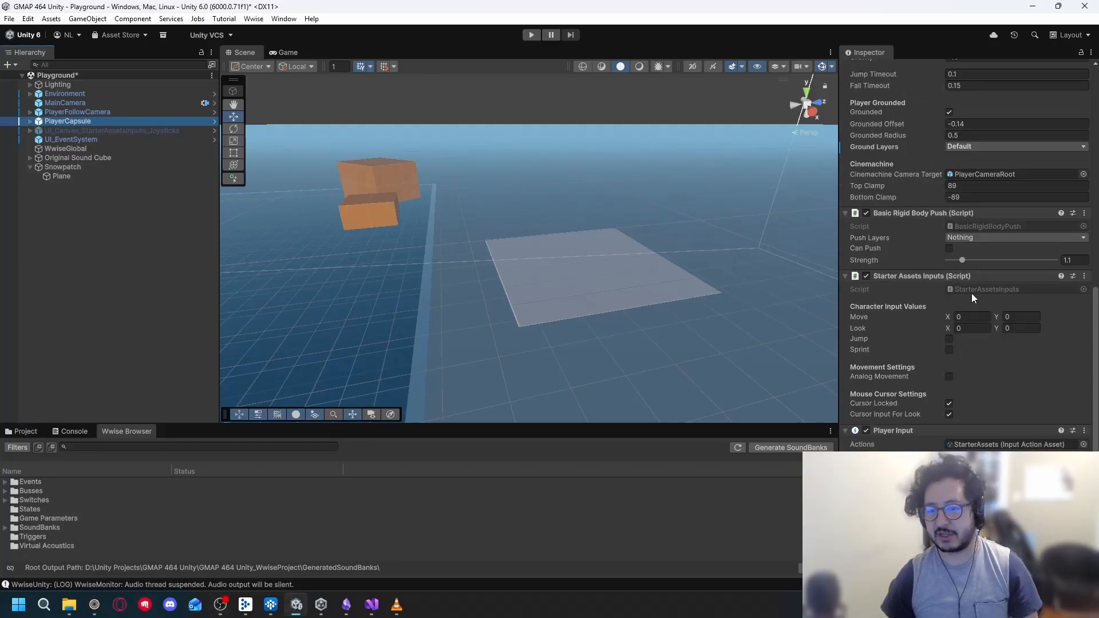
left_click(94, 168)
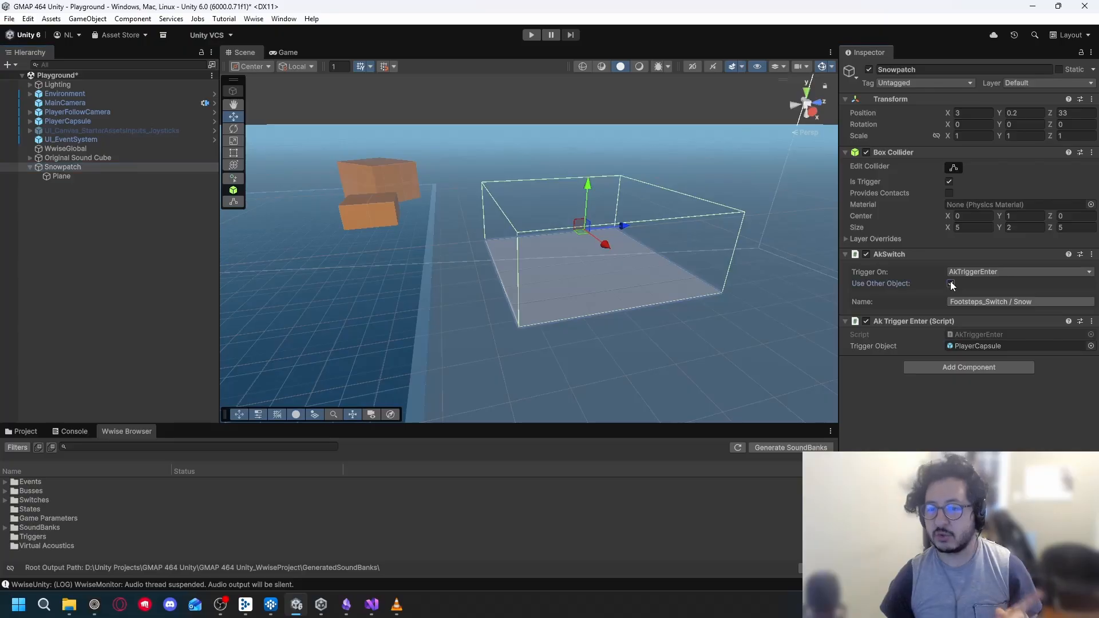
Run the scene, walk the player onto the snow patch and back to the floor to test the footsteps, and stop the run
left_click(532, 35)
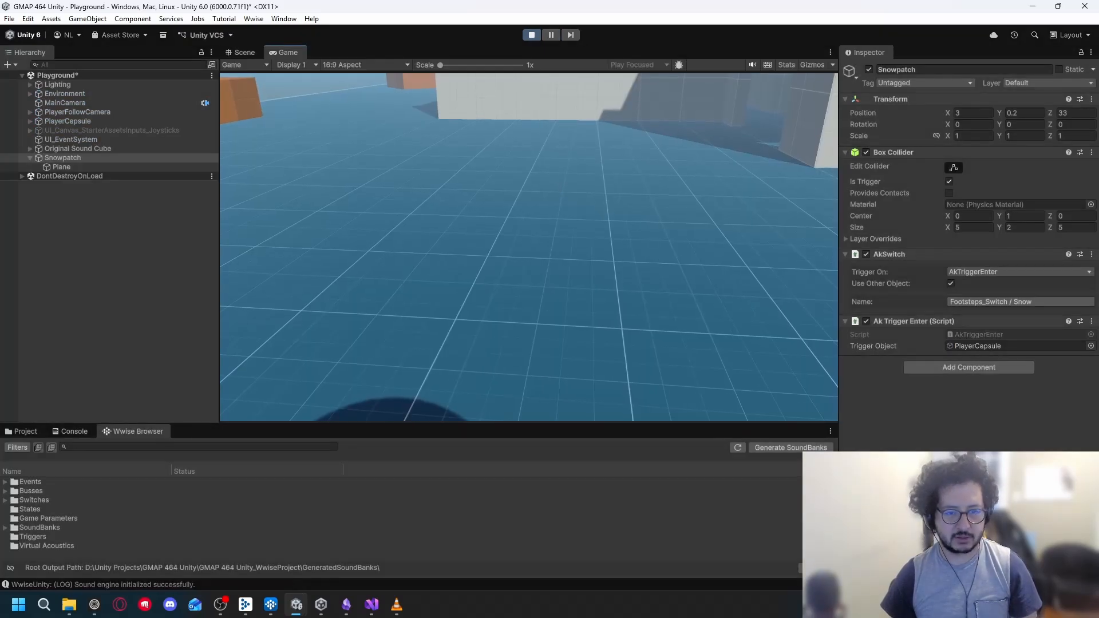
key("w")
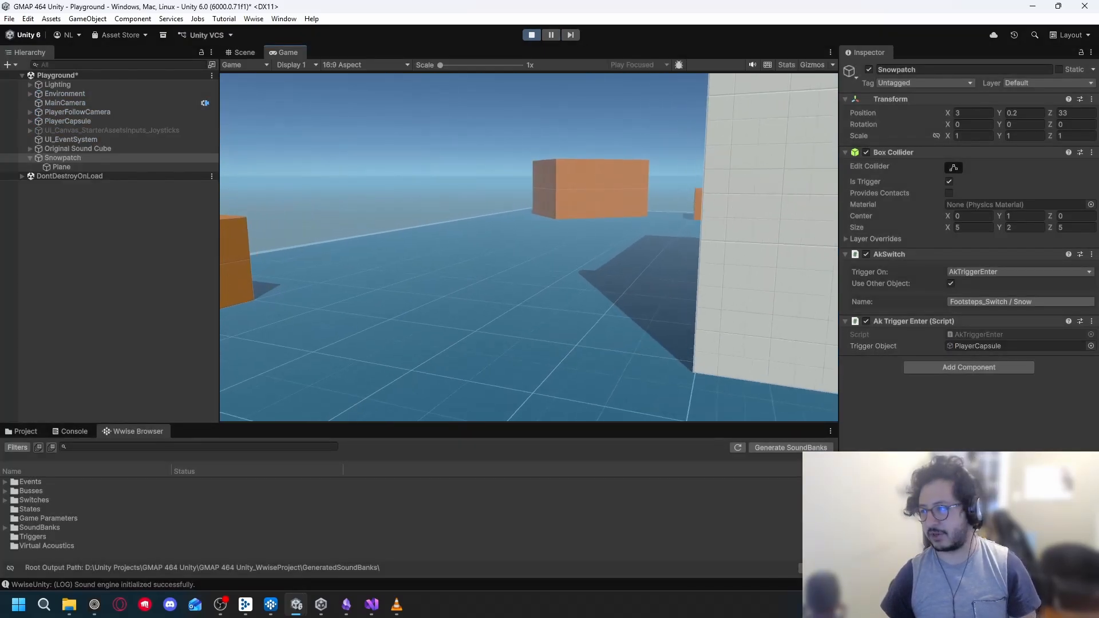
key("w")
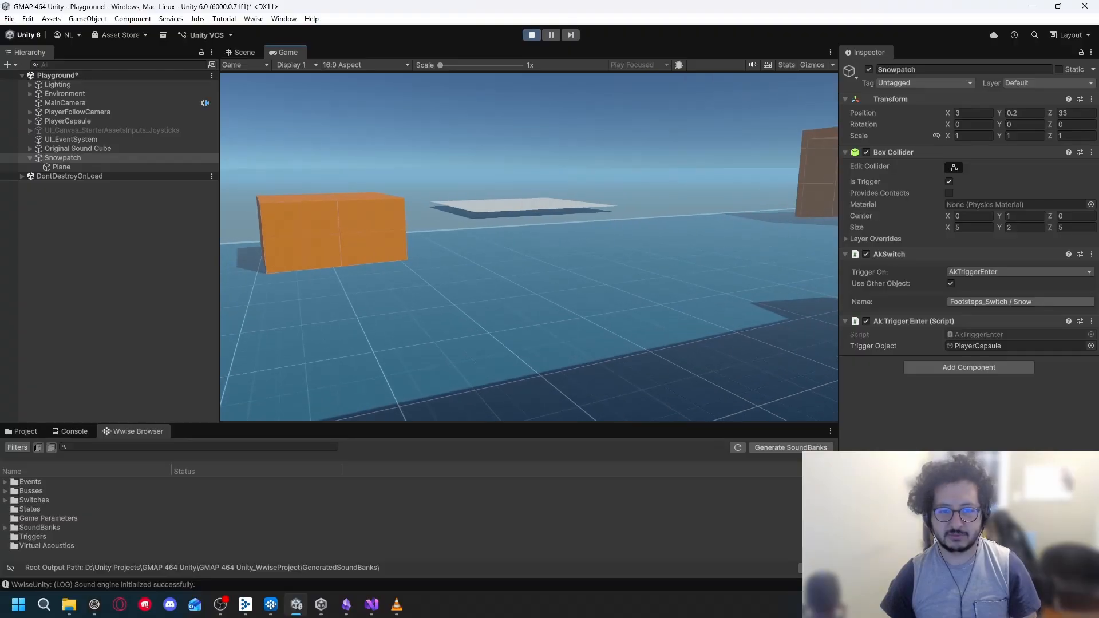
key("w")
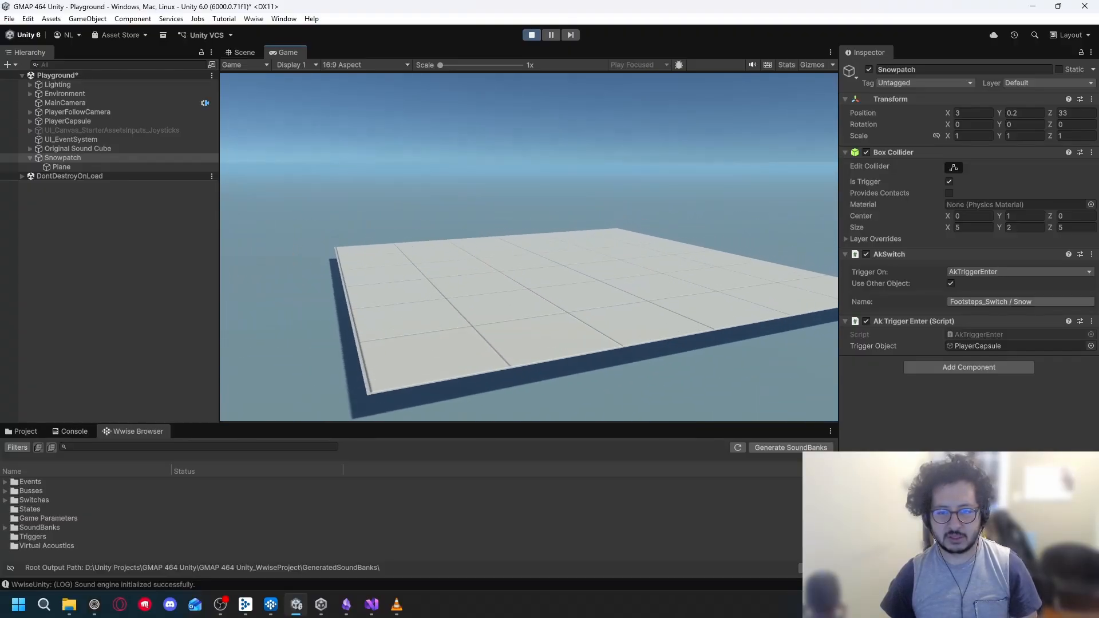
key("w")
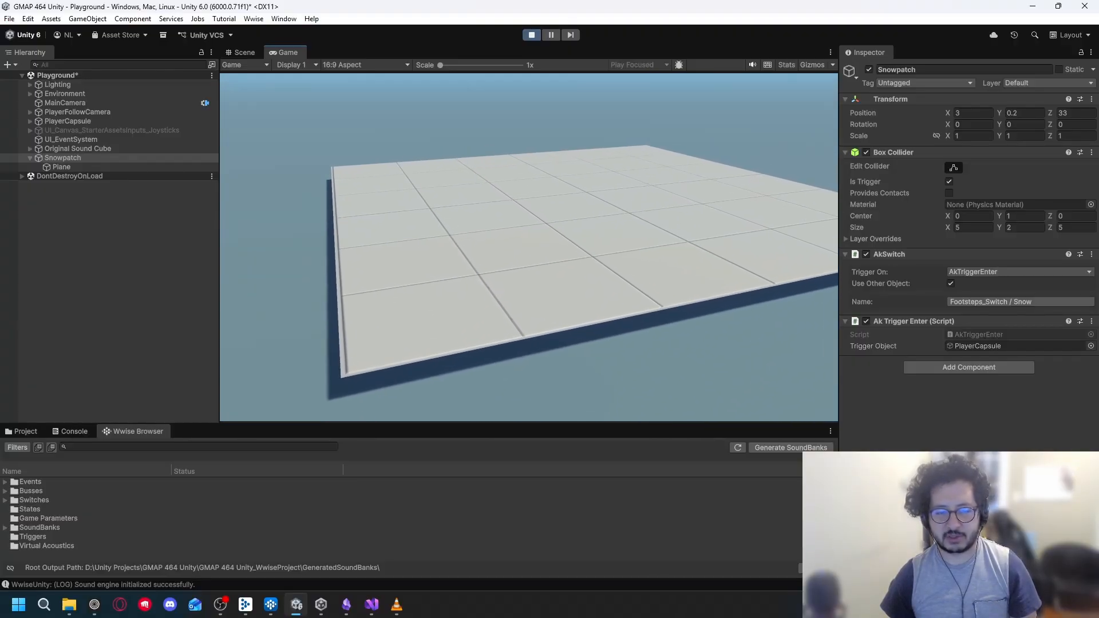
key("w")
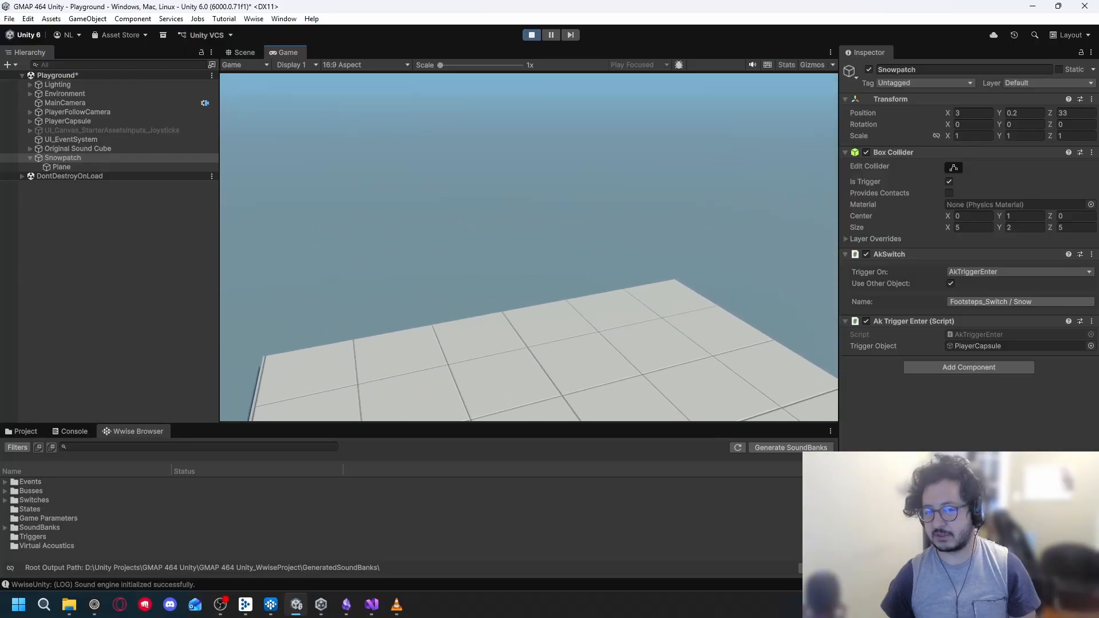
key("w")
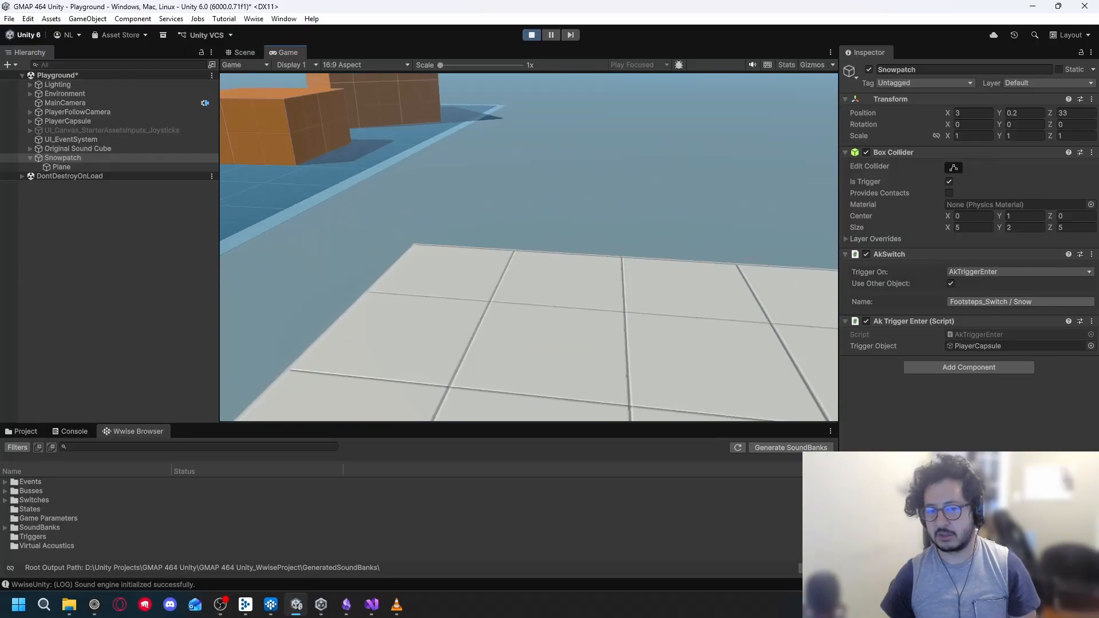
key("w")
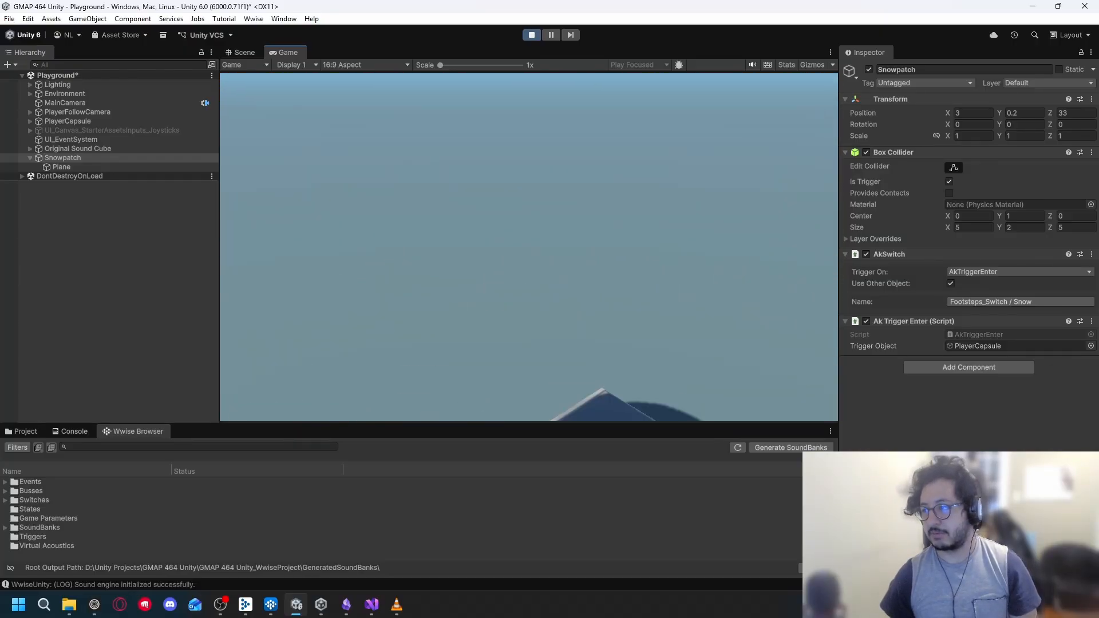
key("w")
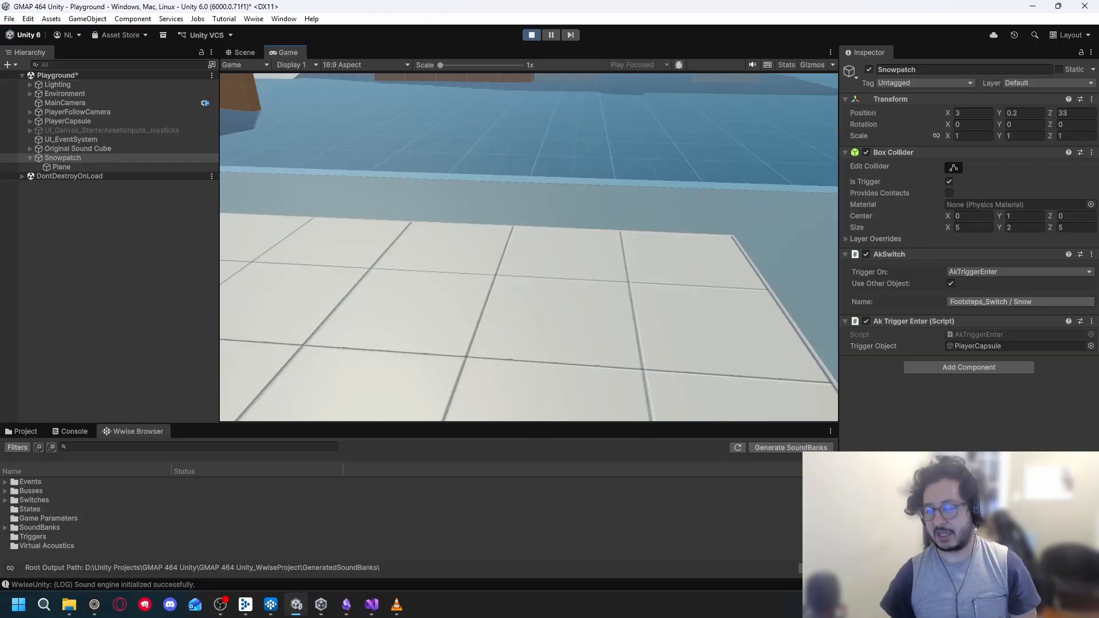
key("w")
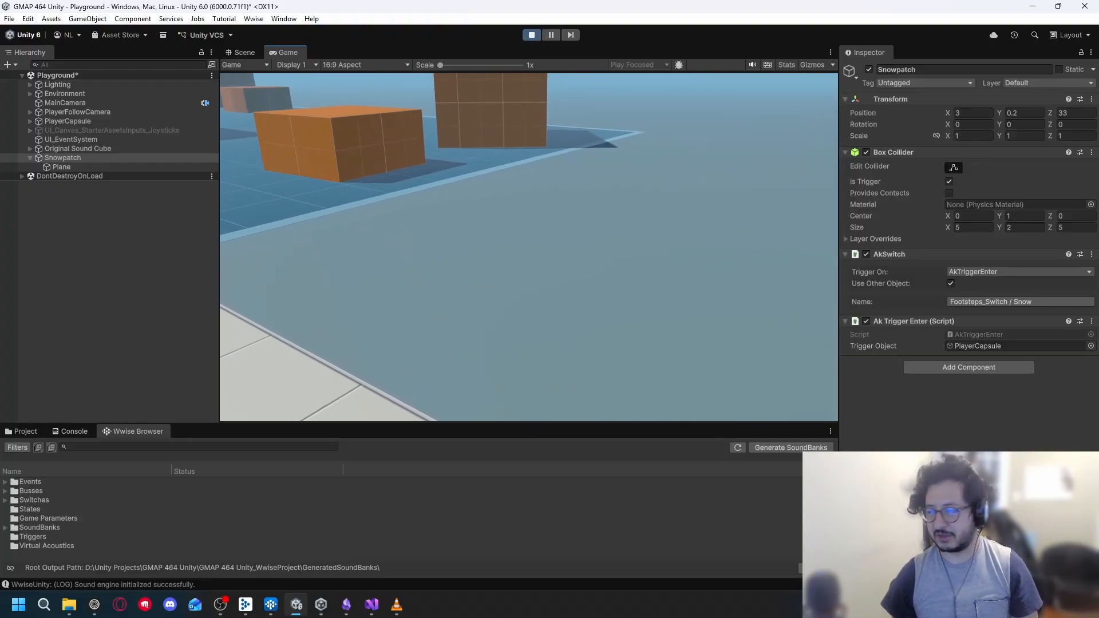
key("w")
key("w")
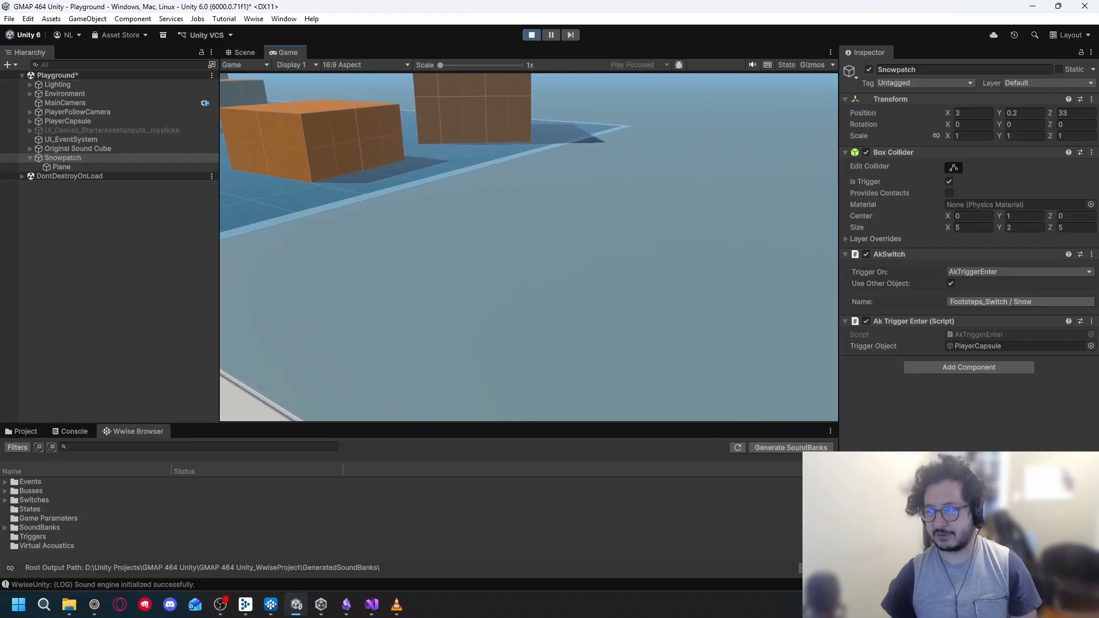
key("w")
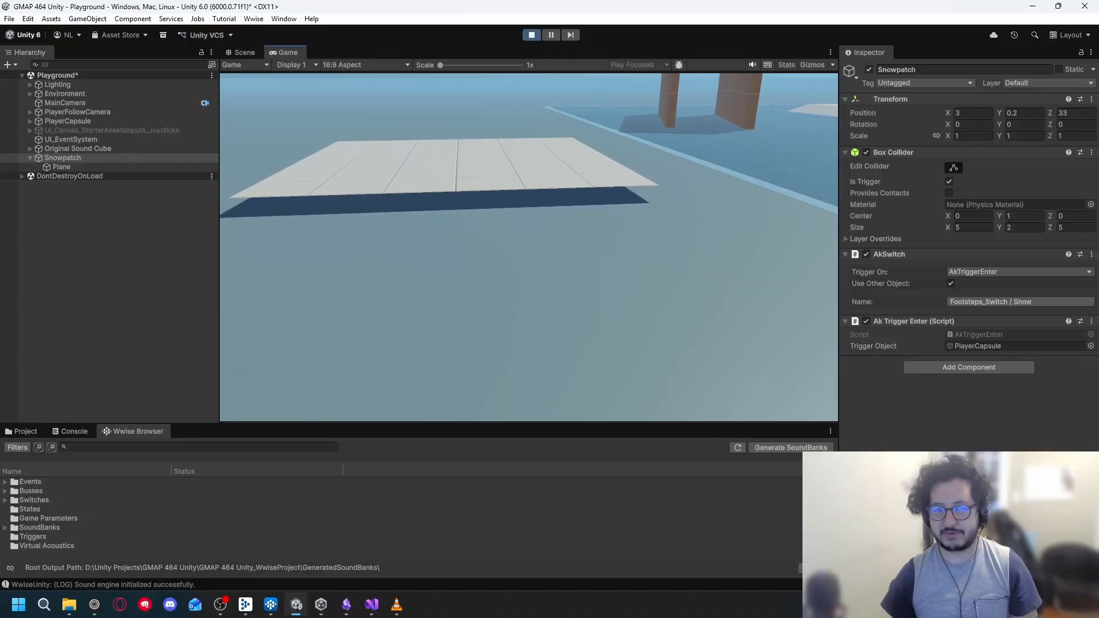
key("Escape")
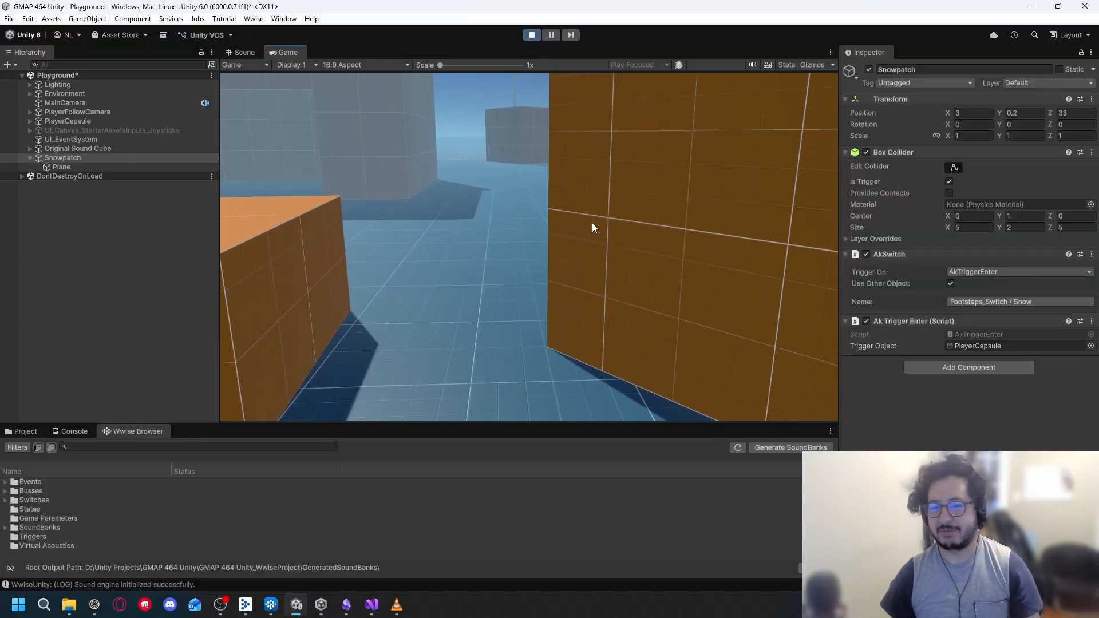
left_click(530, 36)
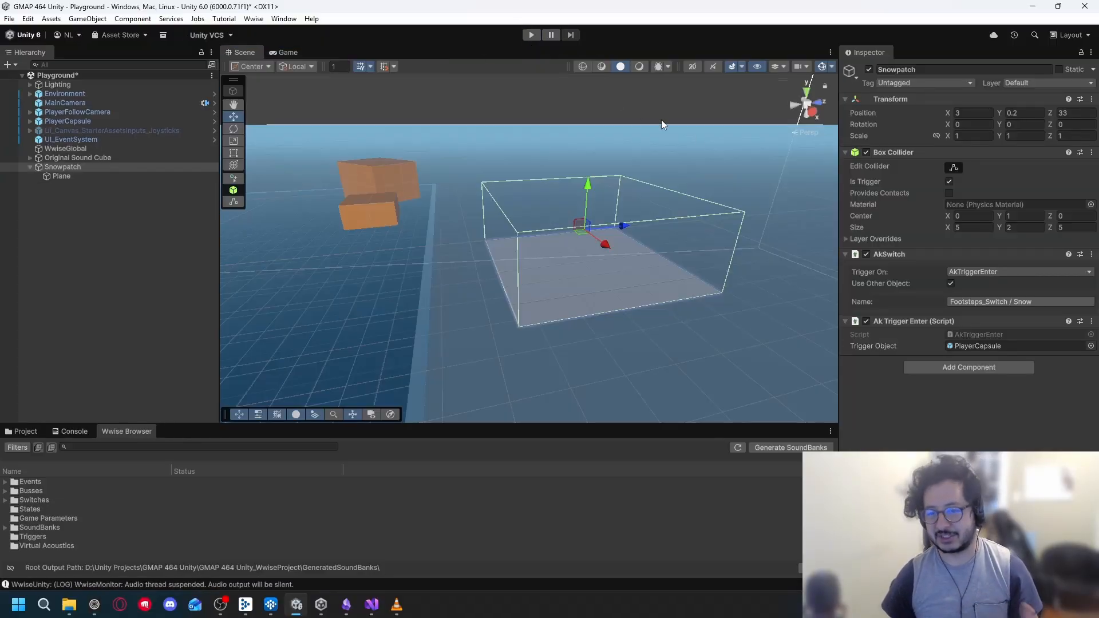
Add a second AkSwitch component to Snowpatch and set it to trigger on AkTriggerExit
left_click(977, 370)
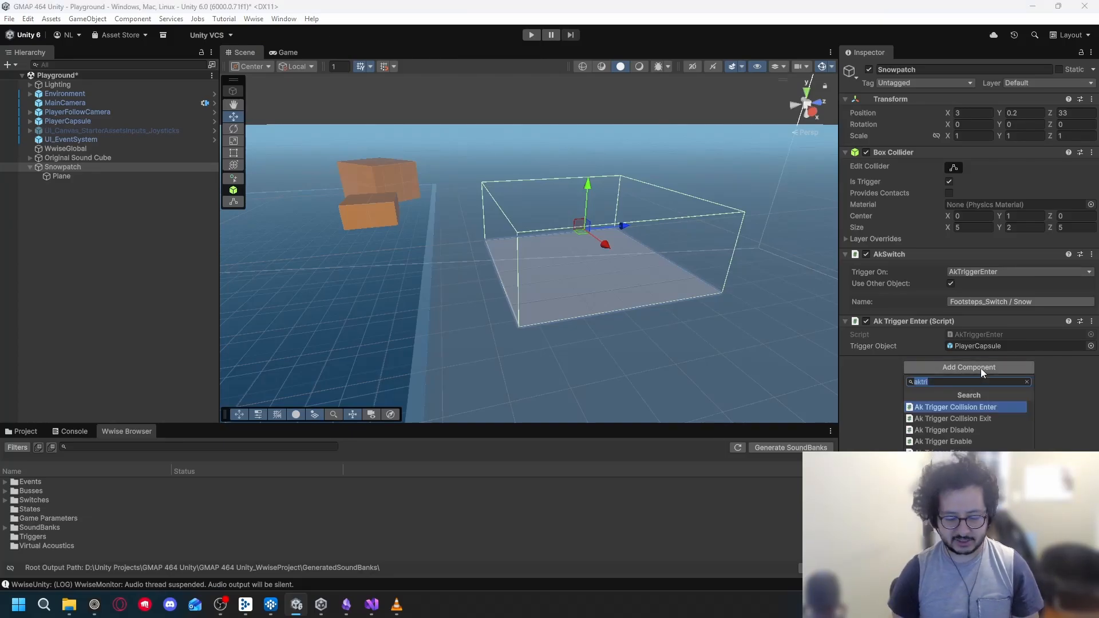
type("akswitch")
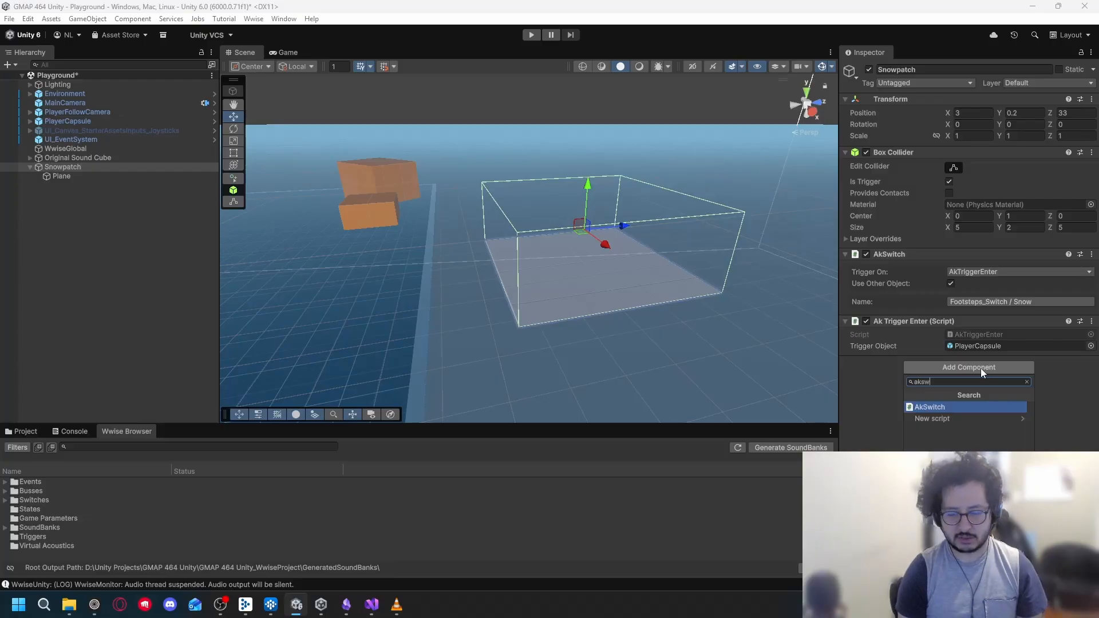
key("Return")
left_click(988, 378)
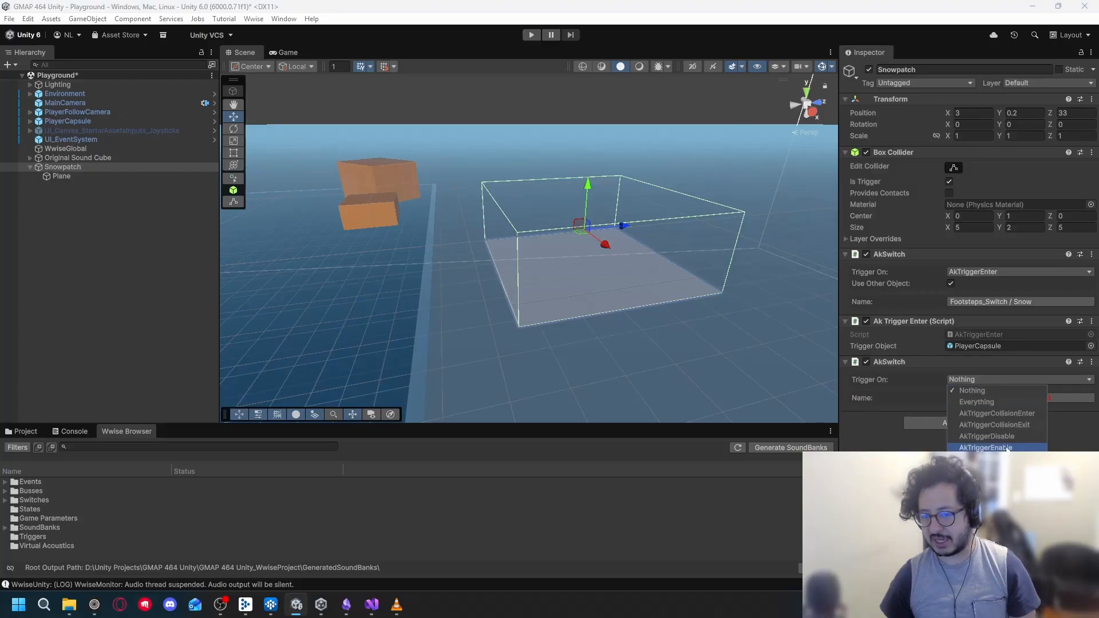
left_click(984, 470)
left_click(928, 380)
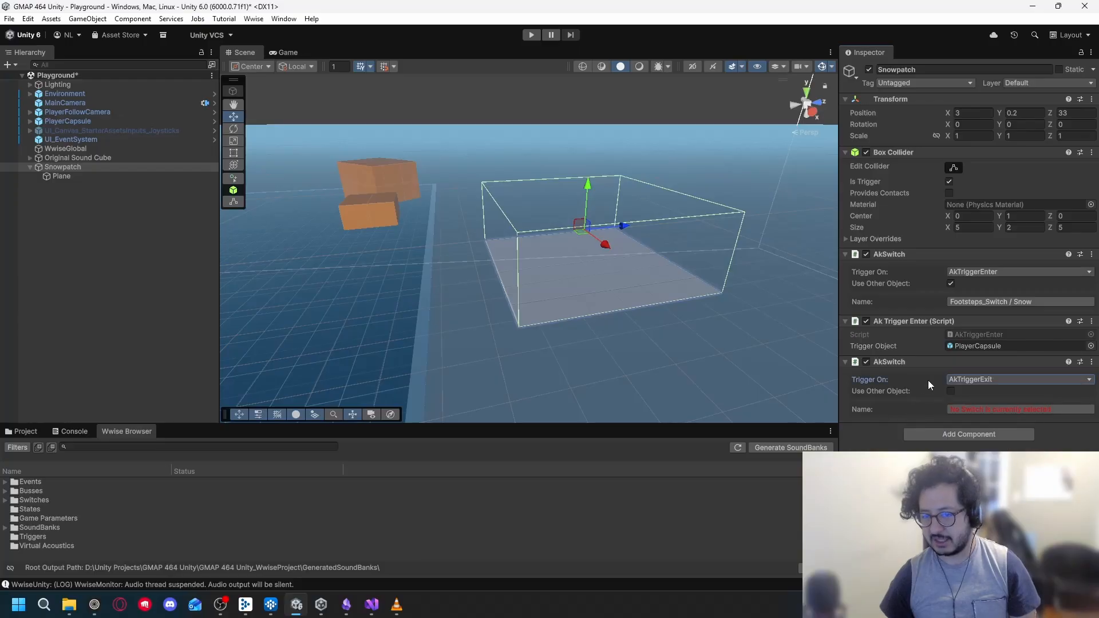
Assign the Dirt switch from the Footsteps_Switch group to Snowpatch's second AkSwitch and enable its Use Other Object option
left_click(990, 408)
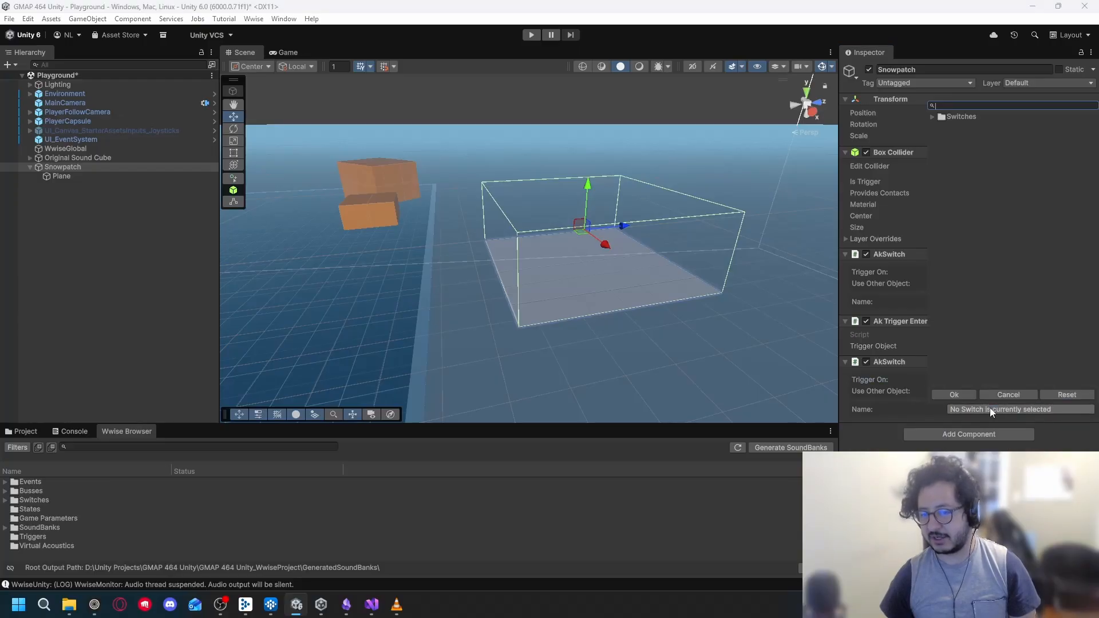
left_click(933, 115)
left_click(940, 126)
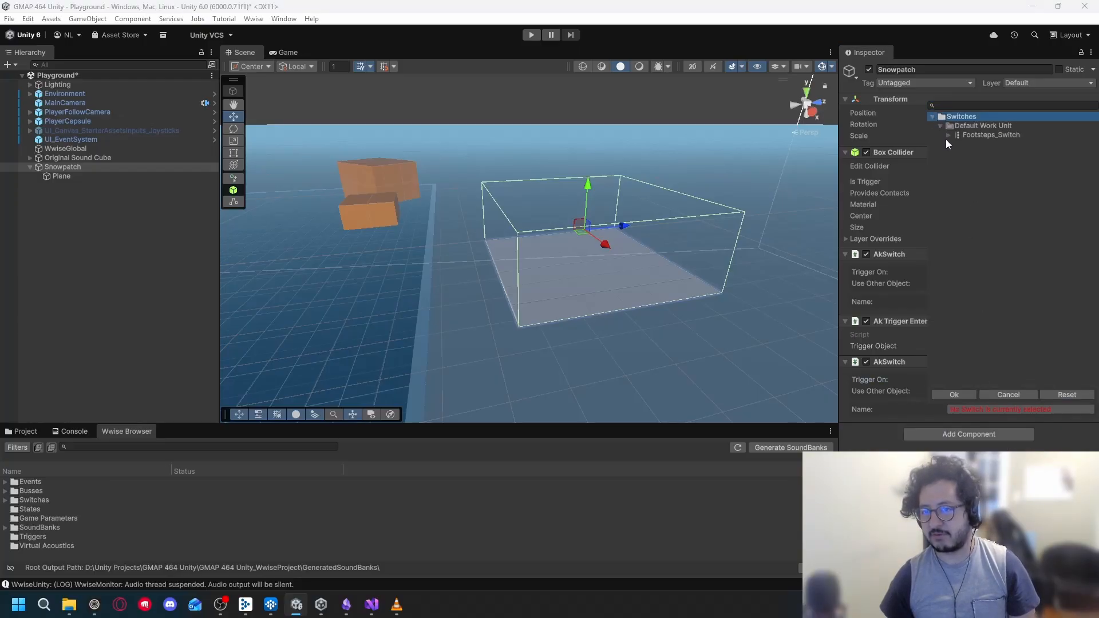
left_click(946, 139)
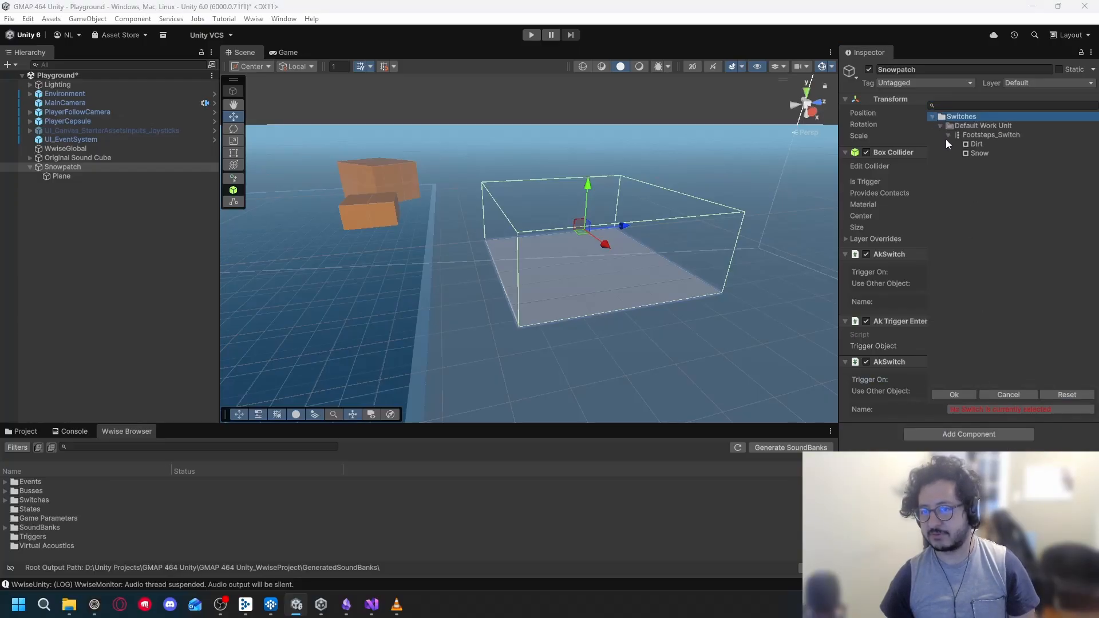
left_click(975, 144)
left_click(956, 396)
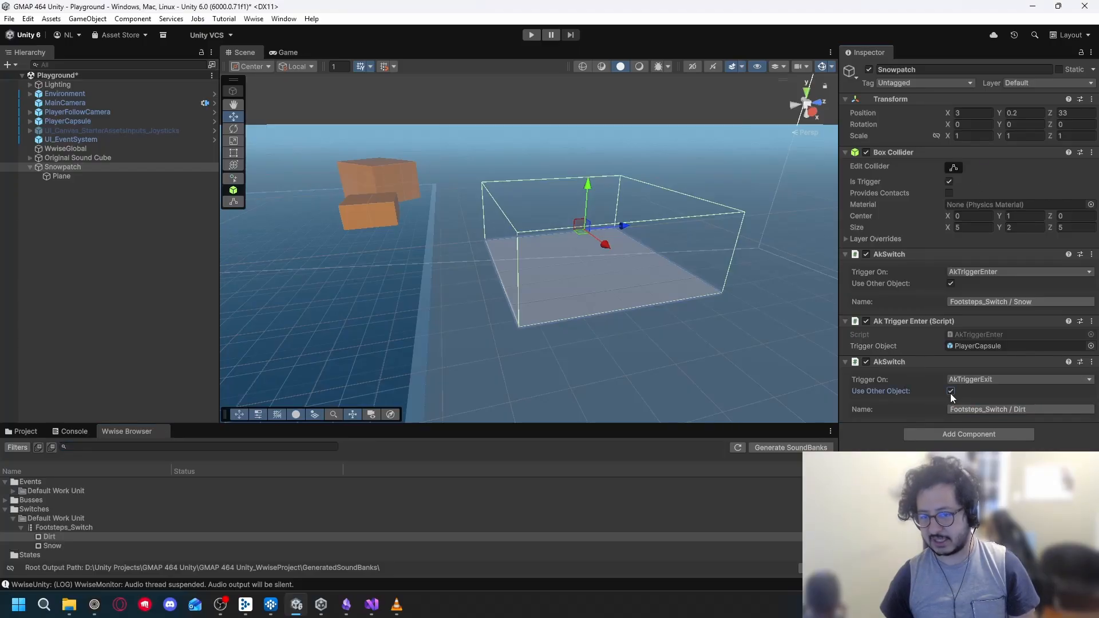
Add an Ak Trigger Exit component to Snowpatch and save the Playground scene
left_click(956, 438)
type("ak")
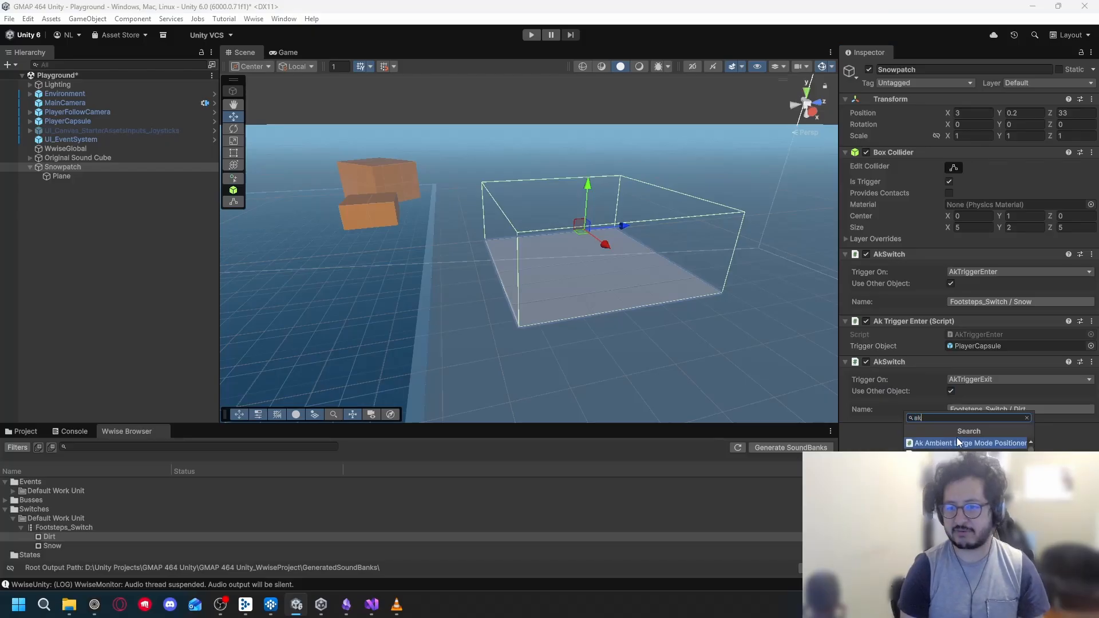
type("trigger e")
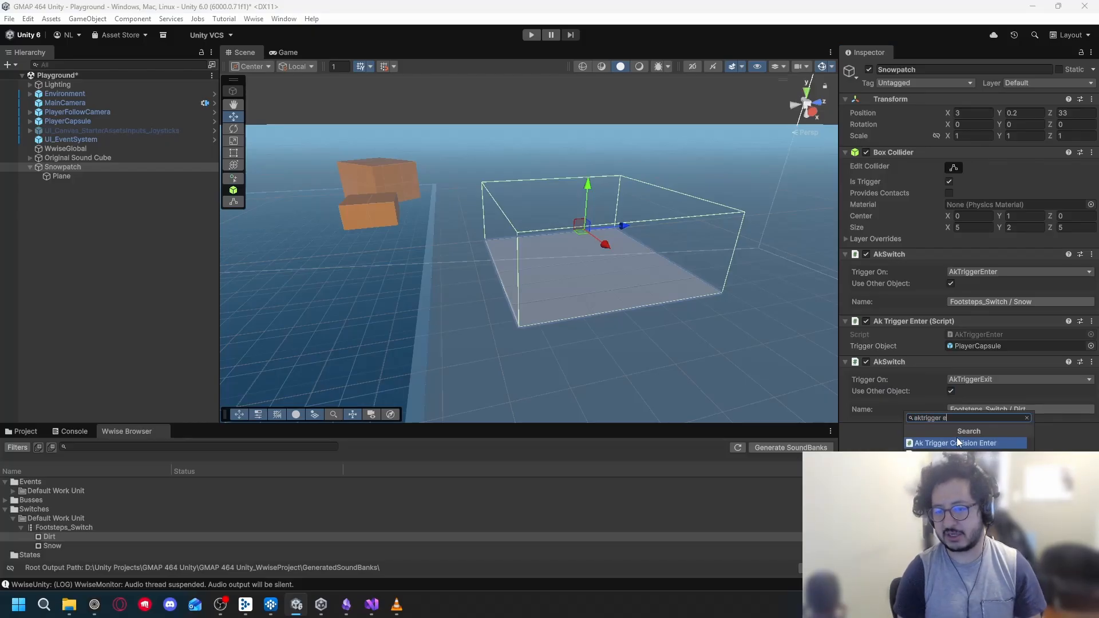
type("xit")
key("Return")
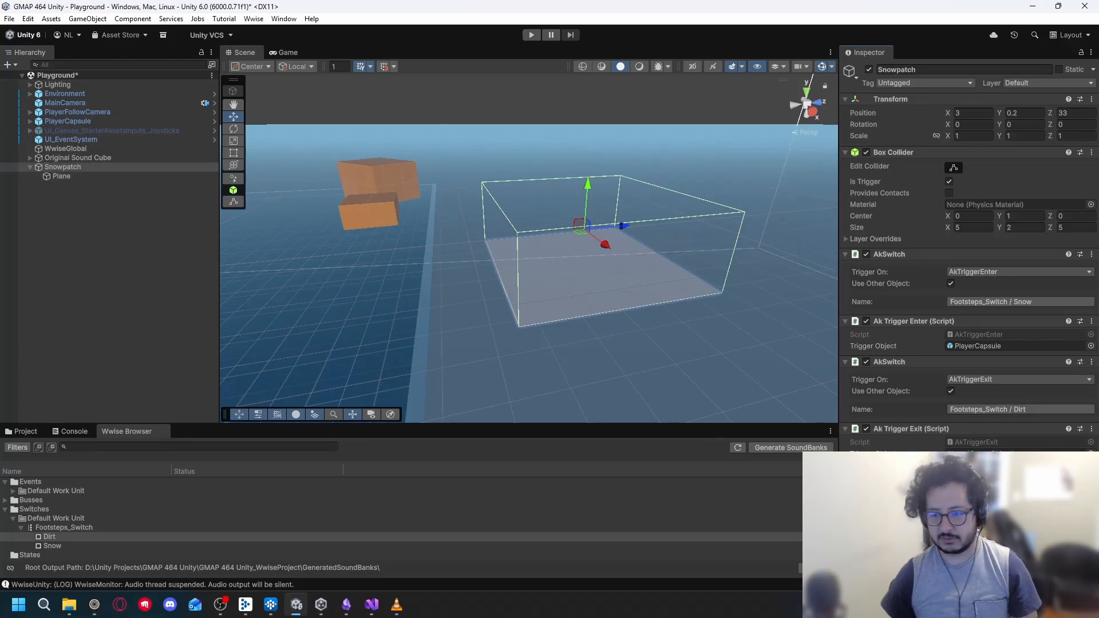
key("ctrl+s")
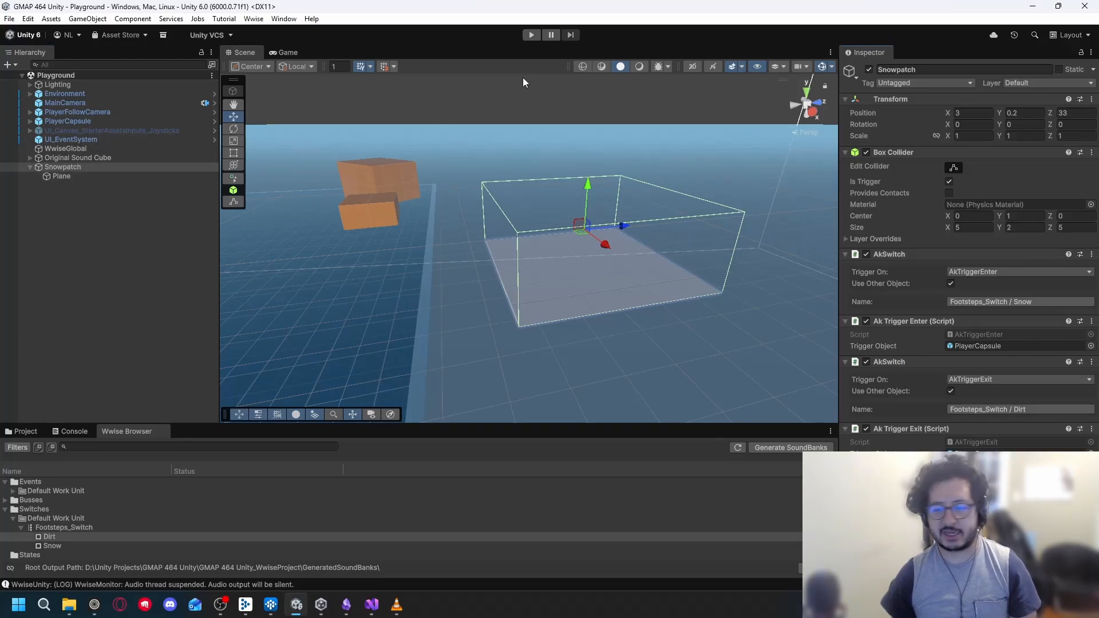
Run the scene, walk the player repeatedly on and off the snow patch to test the footstep switching, and stop the run
left_click(531, 35)
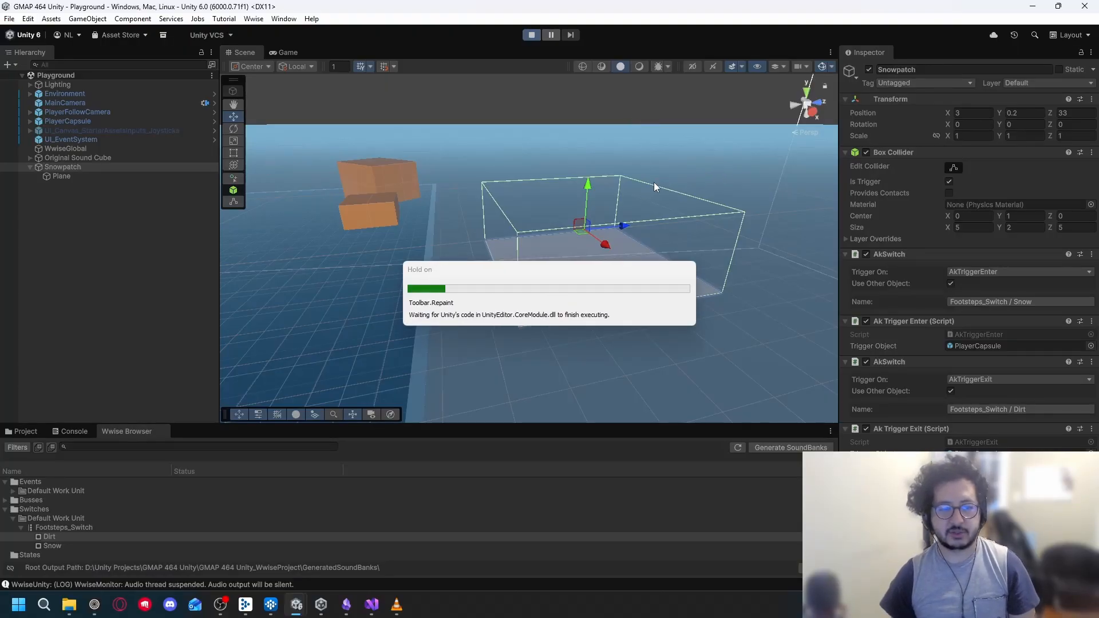
key("w")
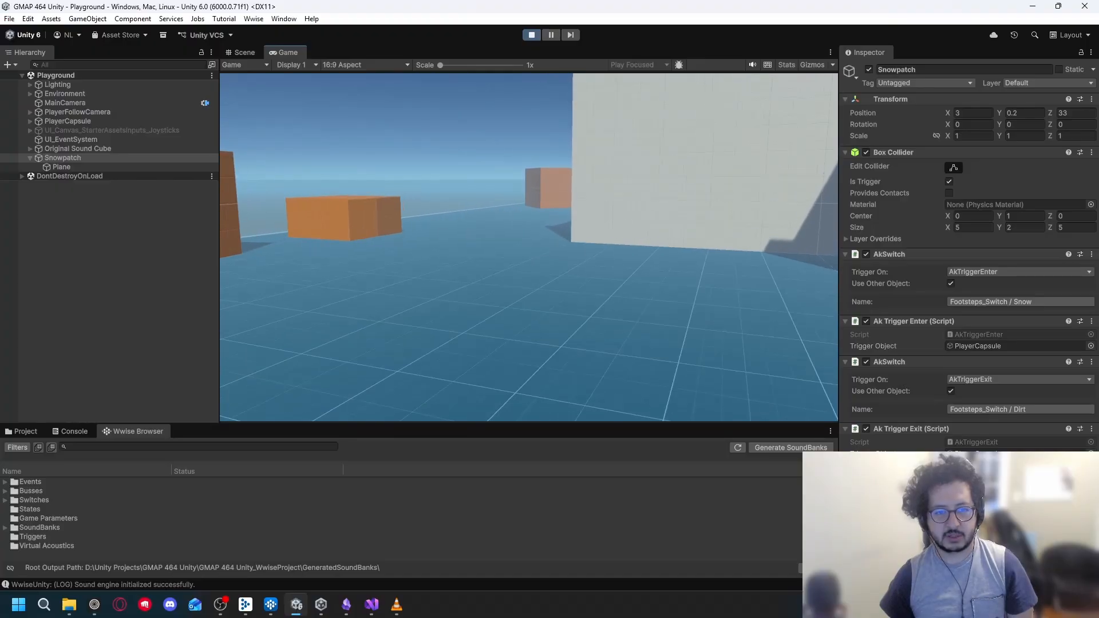
key("w")
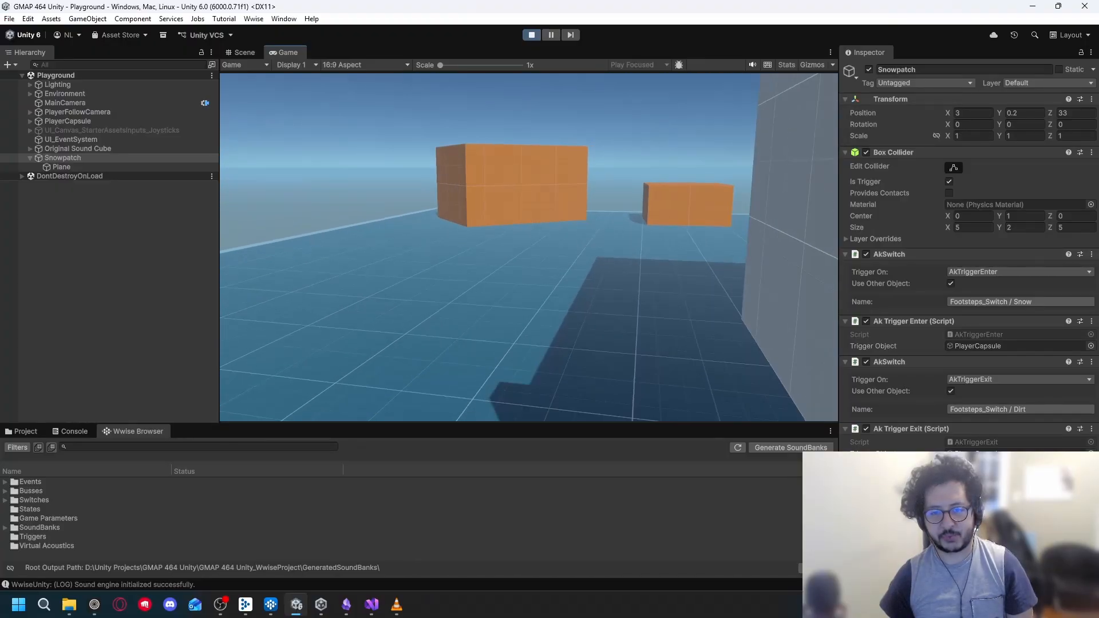
key("w")
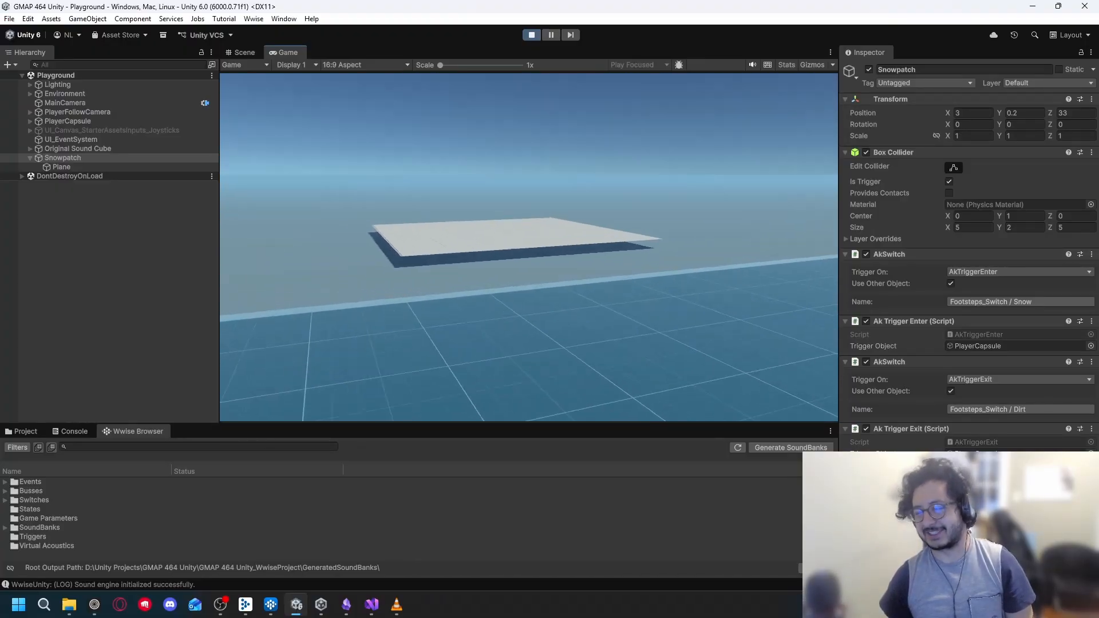
key("w")
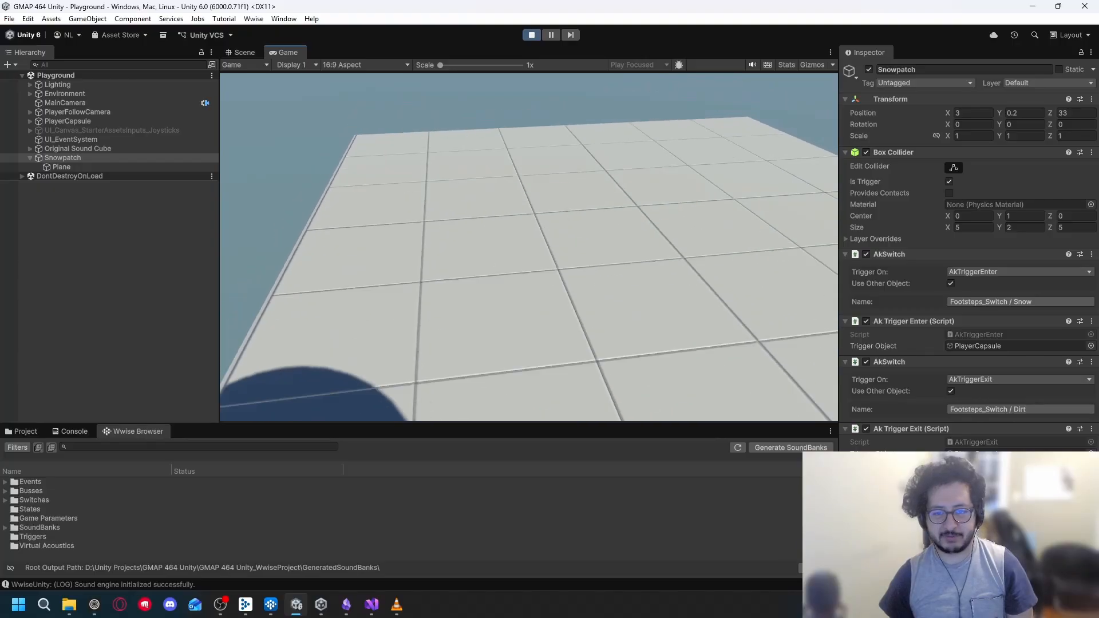
key("w")
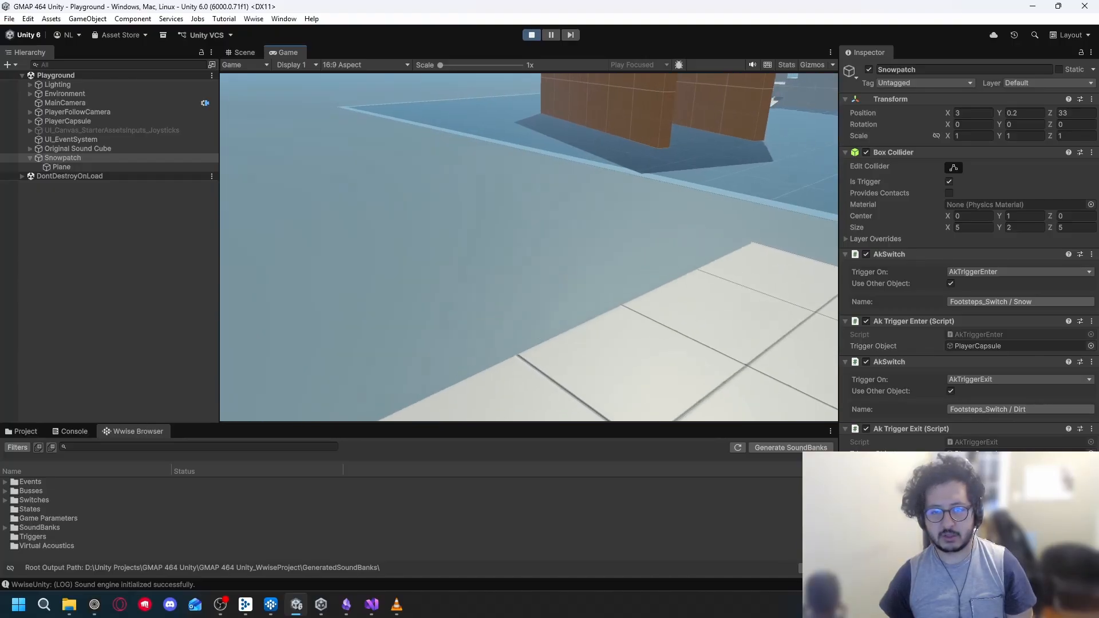
key("w")
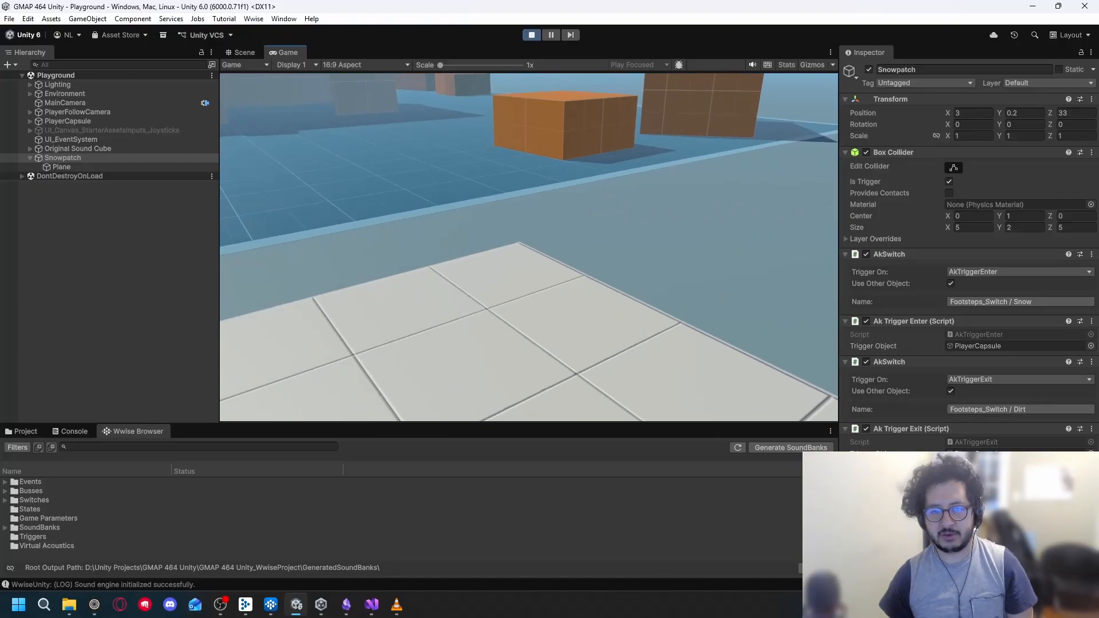
key("w")
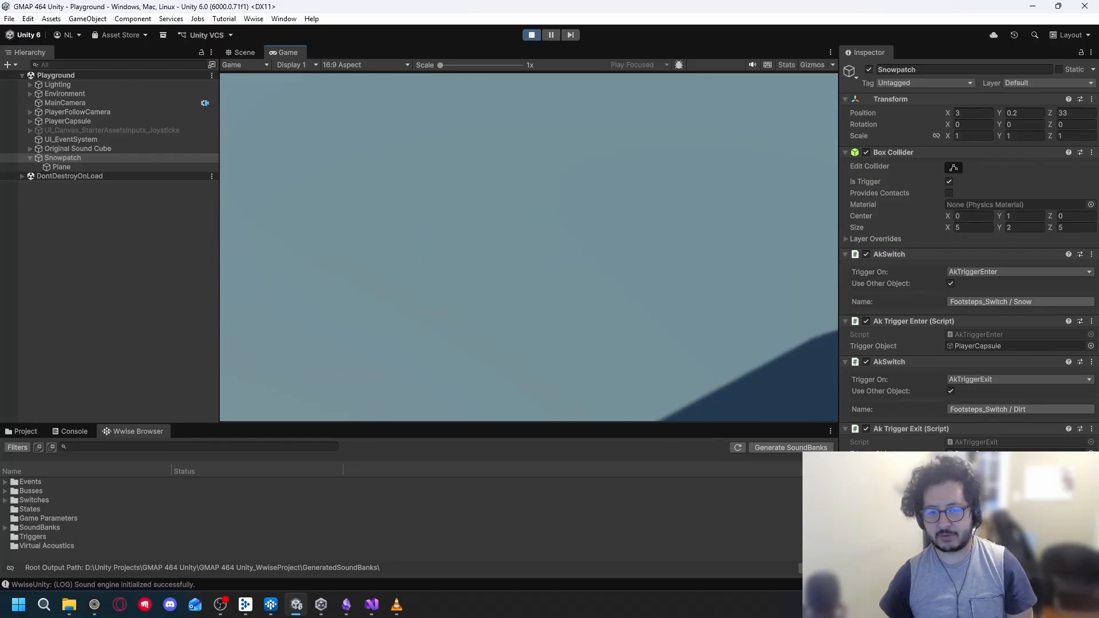
key("w")
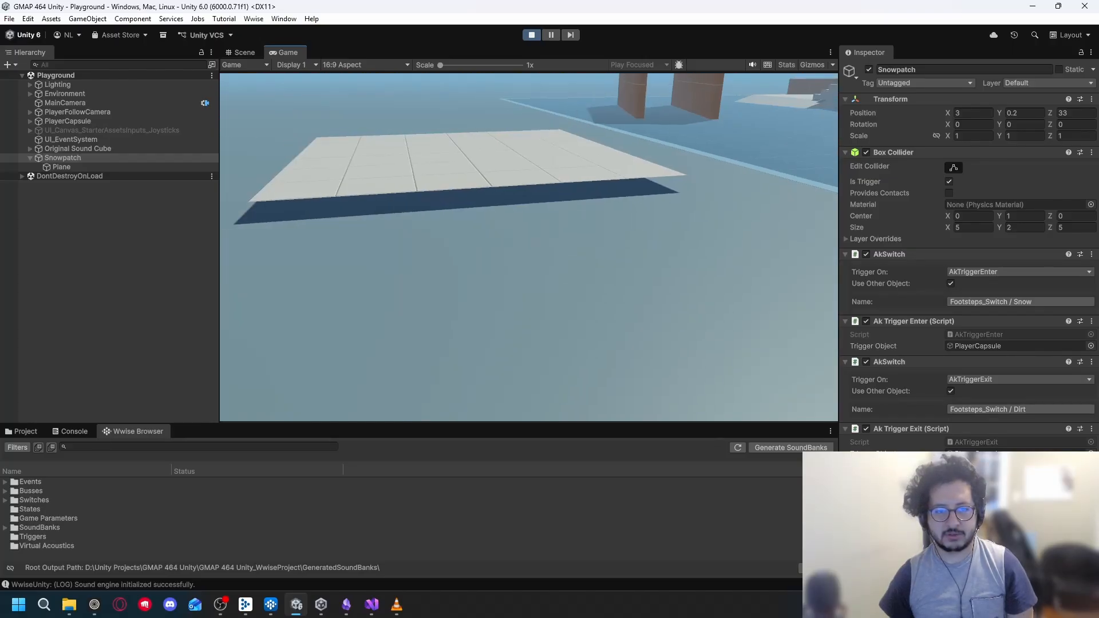
key("w")
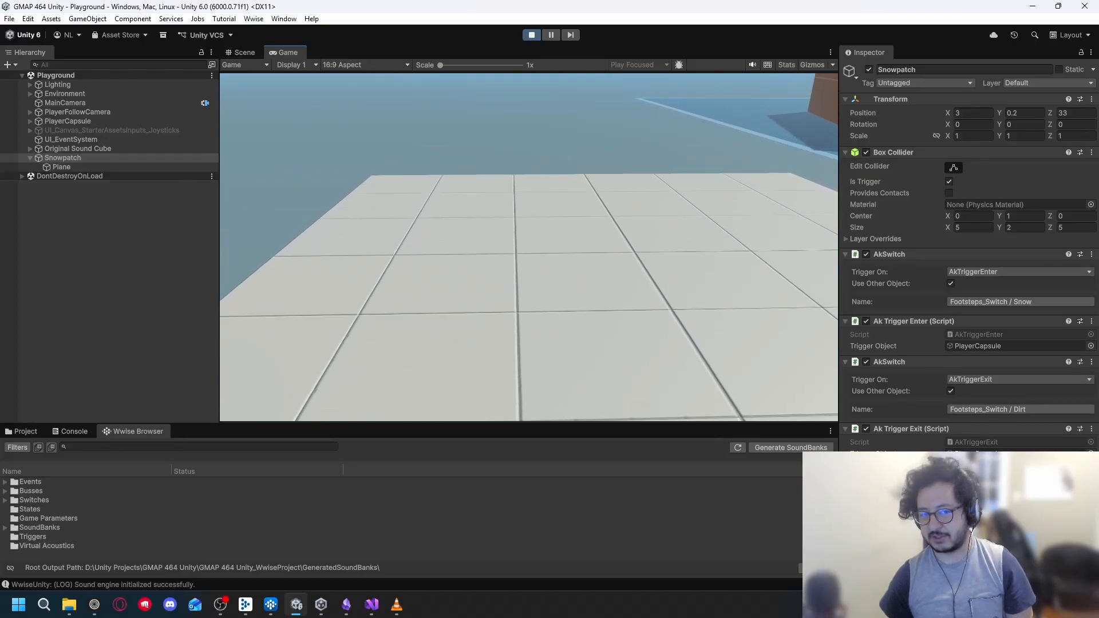
key("w")
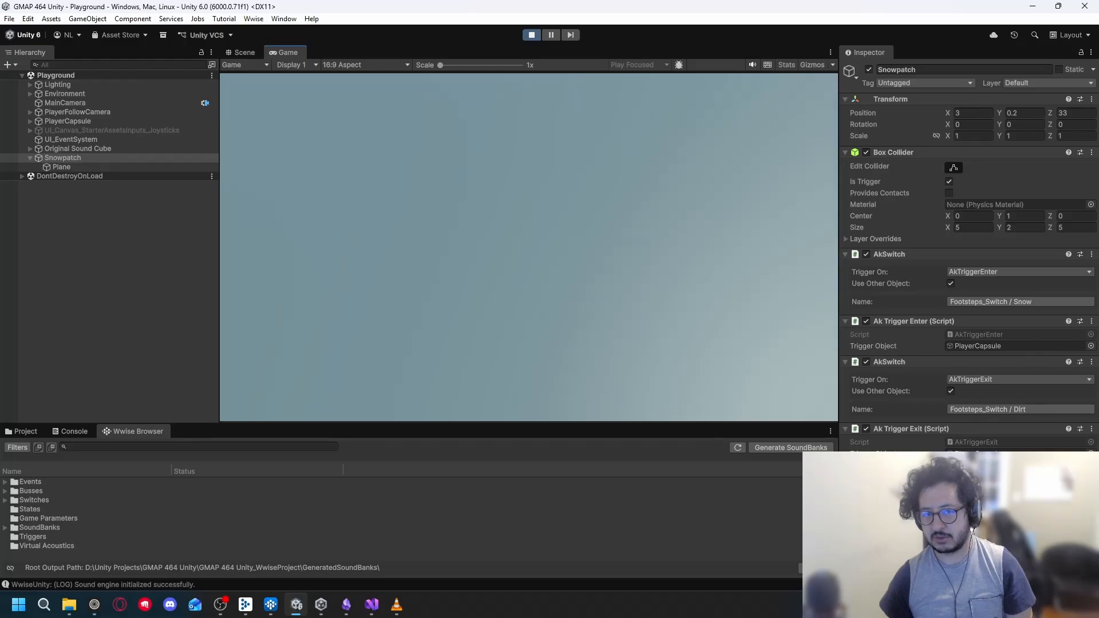
key("w")
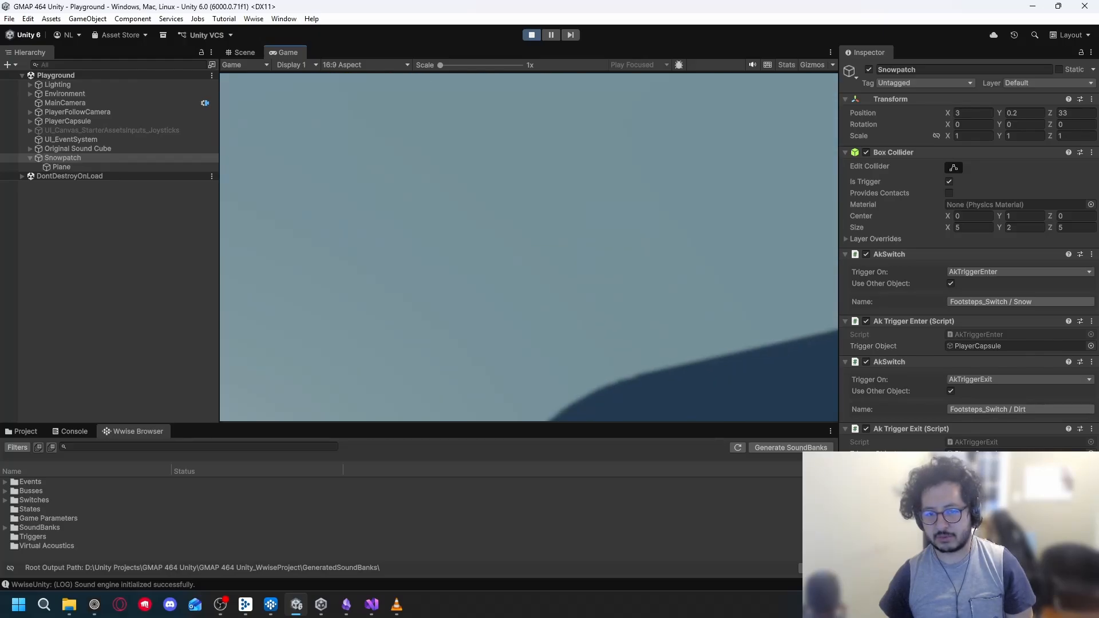
key("w")
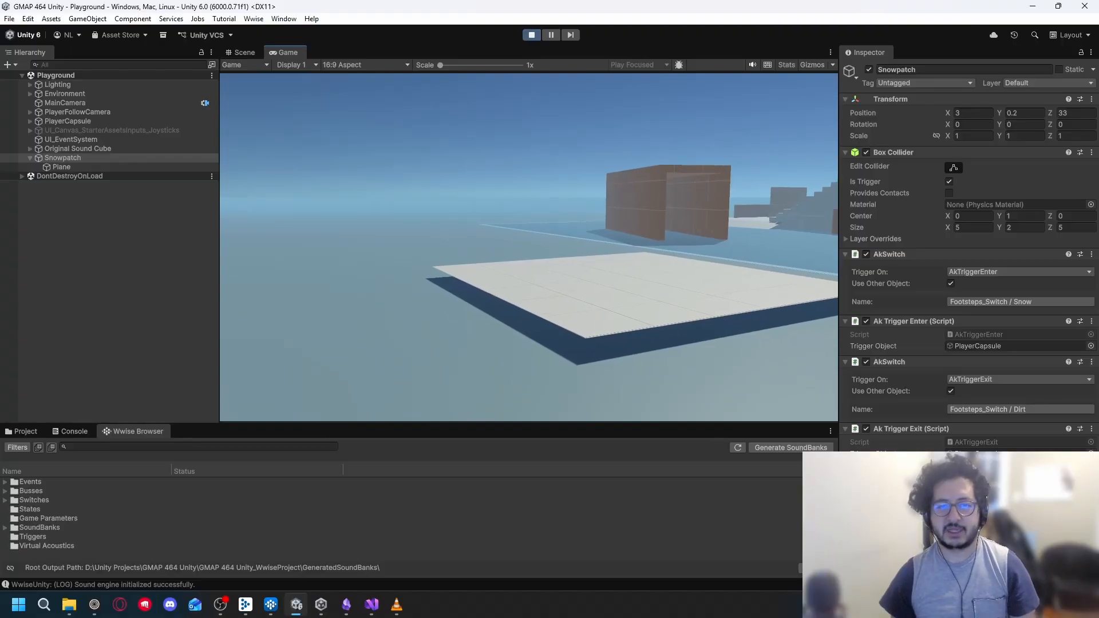
key("Escape")
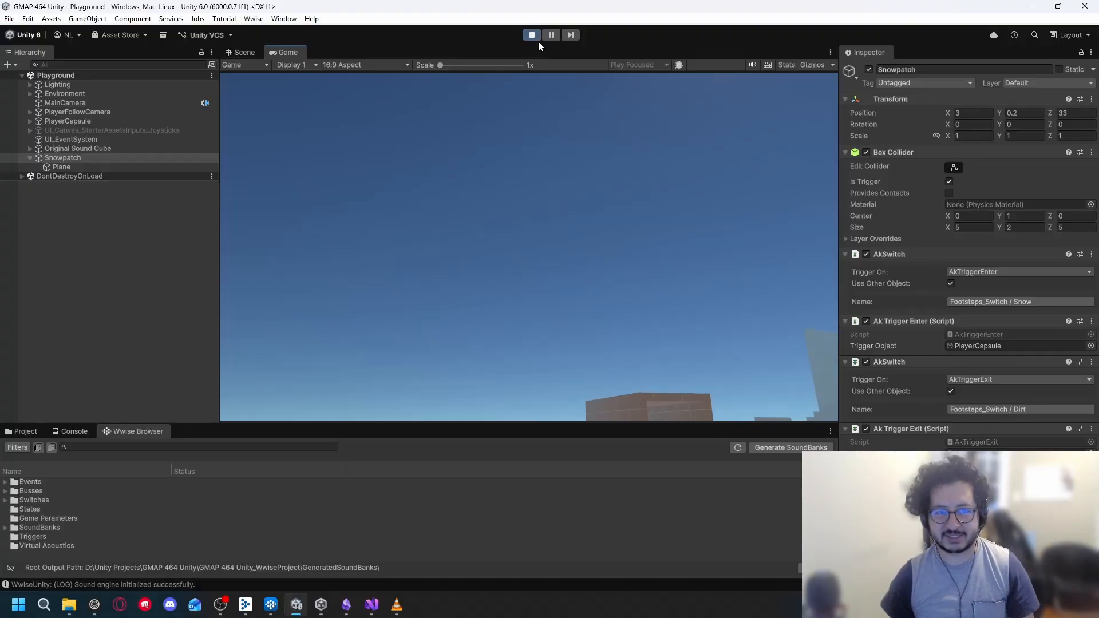
left_click(531, 35)
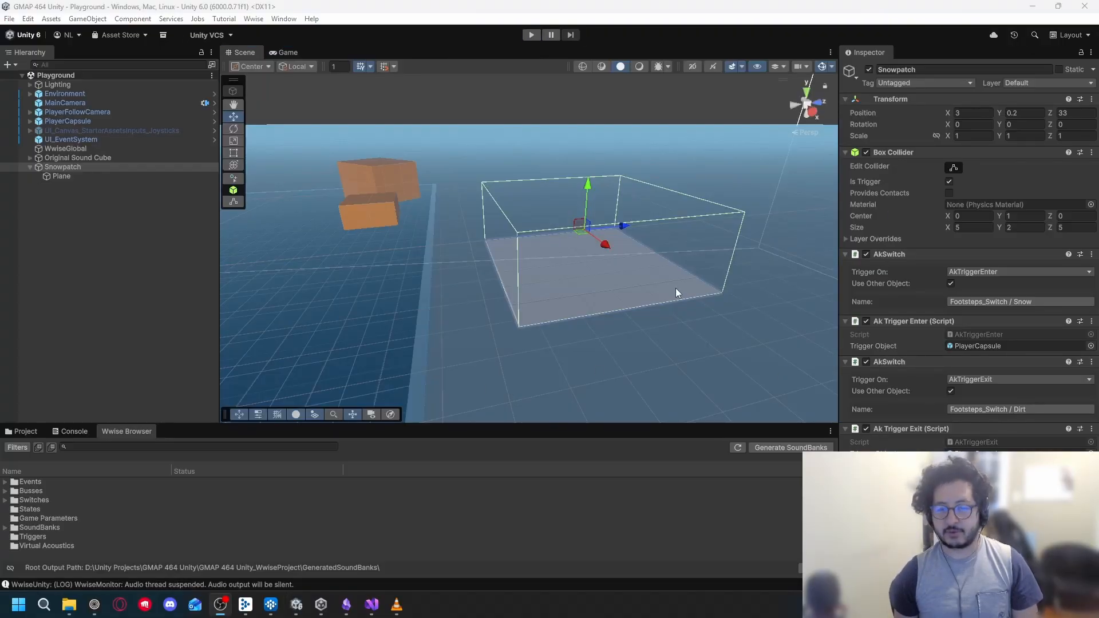
left_click(676, 288)
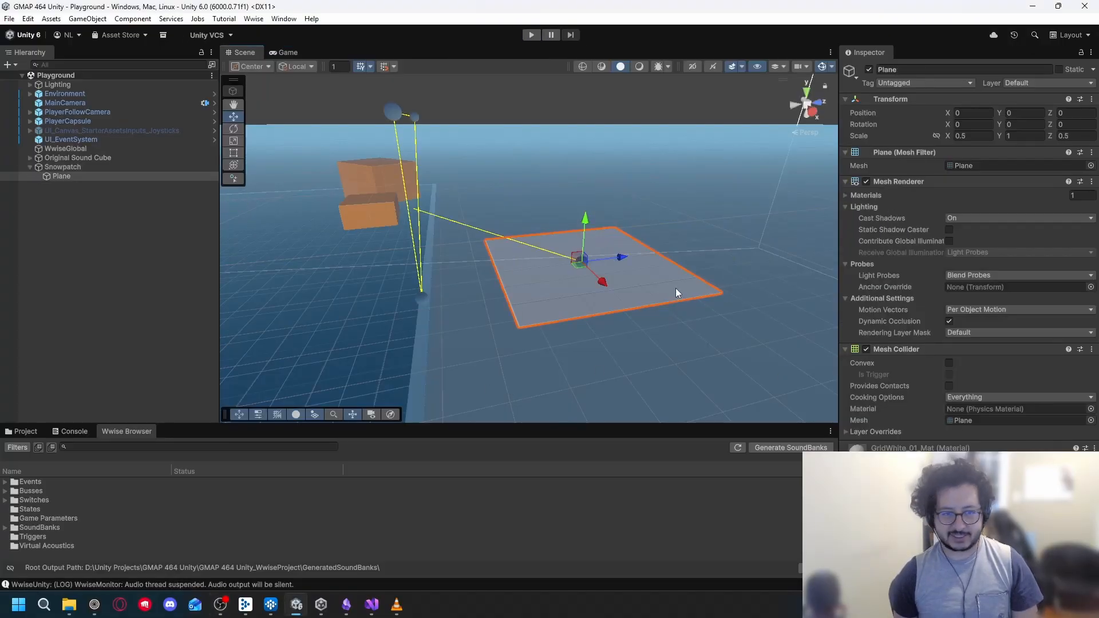
left_click(654, 325)
left_click_drag(690, 357, 602, 254)
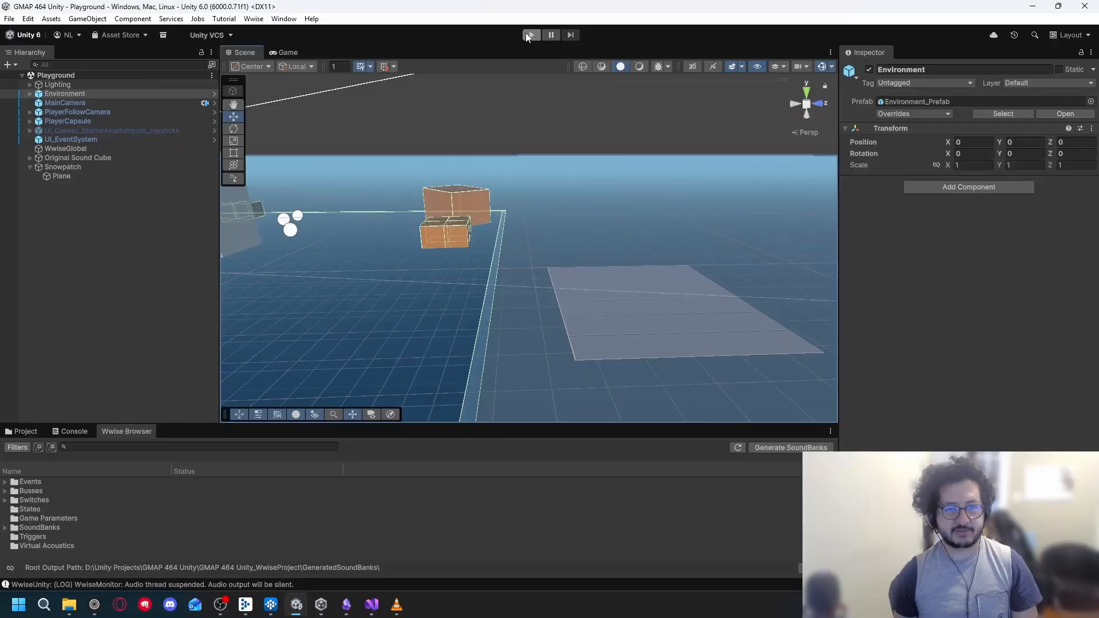
Run the scene again, walk the player onto the snow patch and jump repeatedly to test the landing sound
left_click(529, 35)
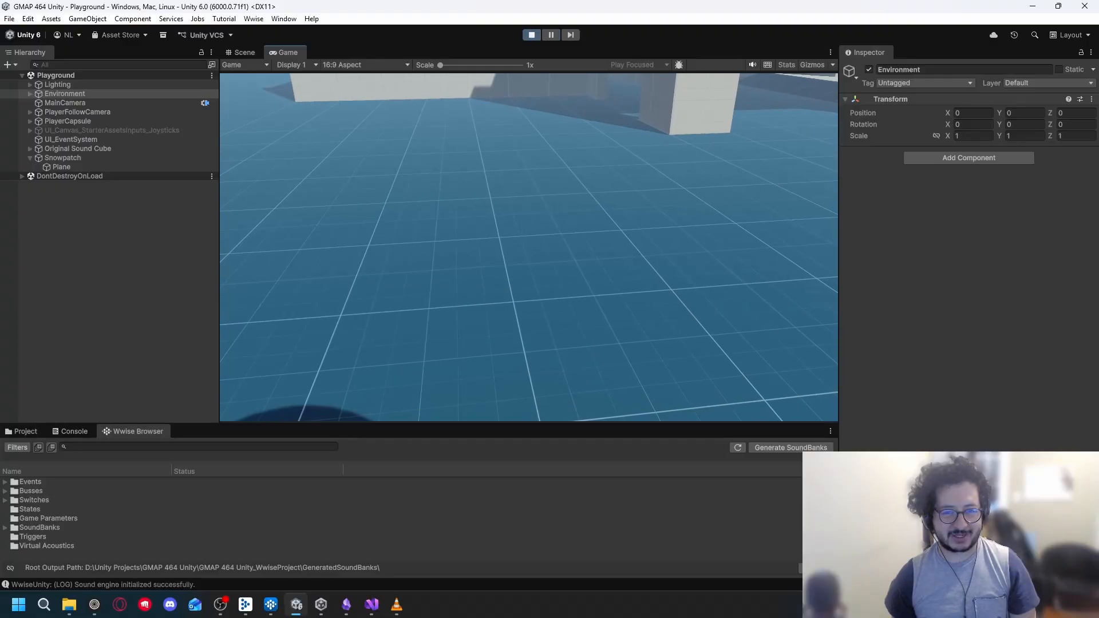
key("w")
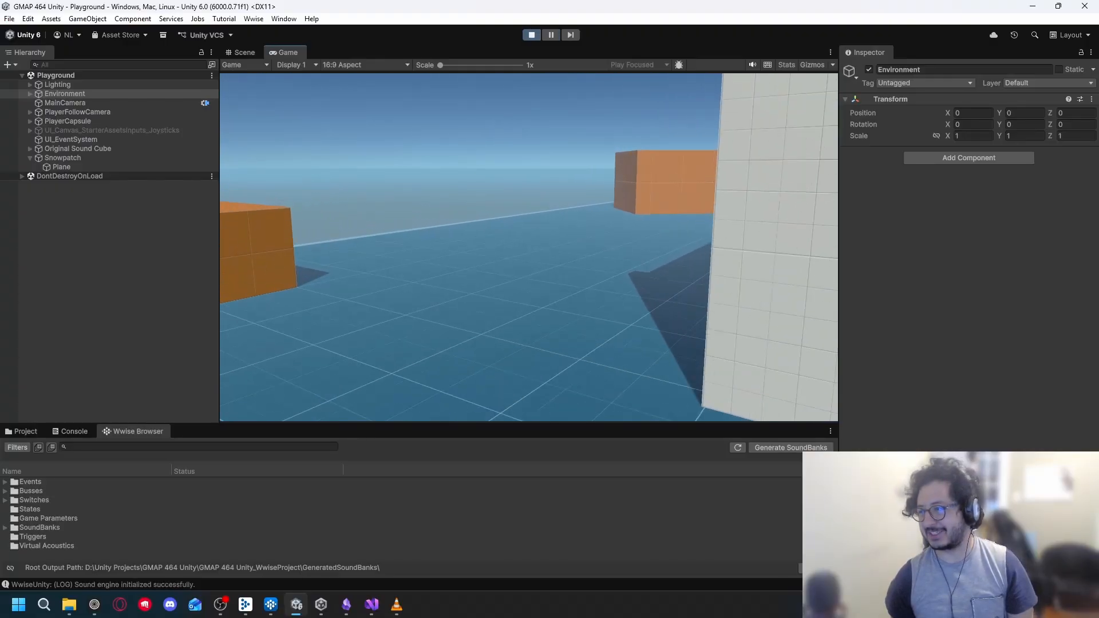
key("w")
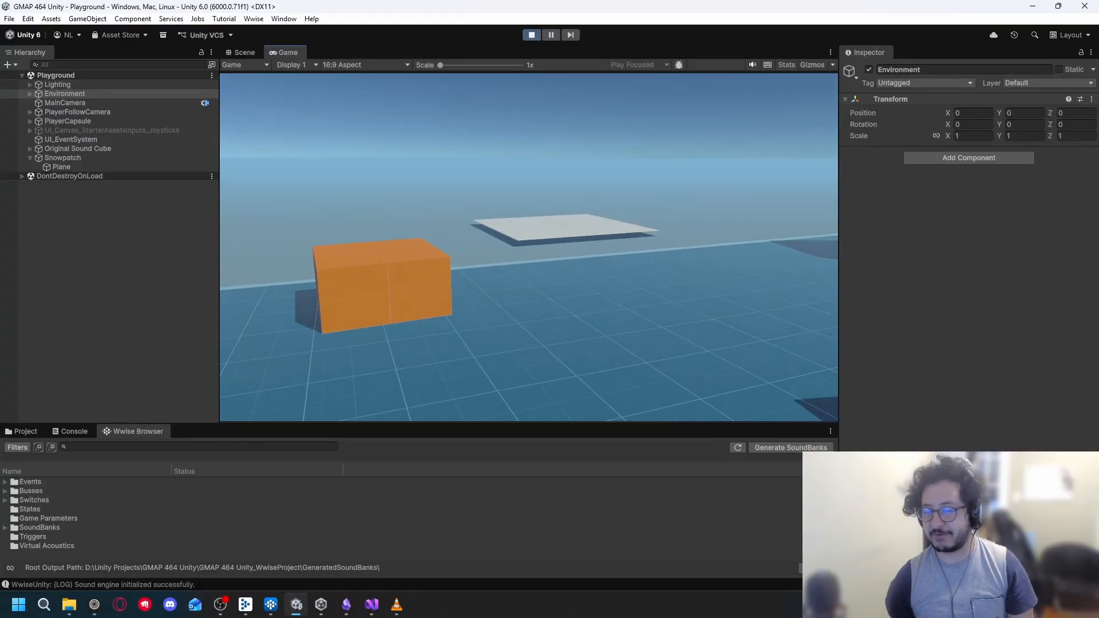
key("w")
key("space")
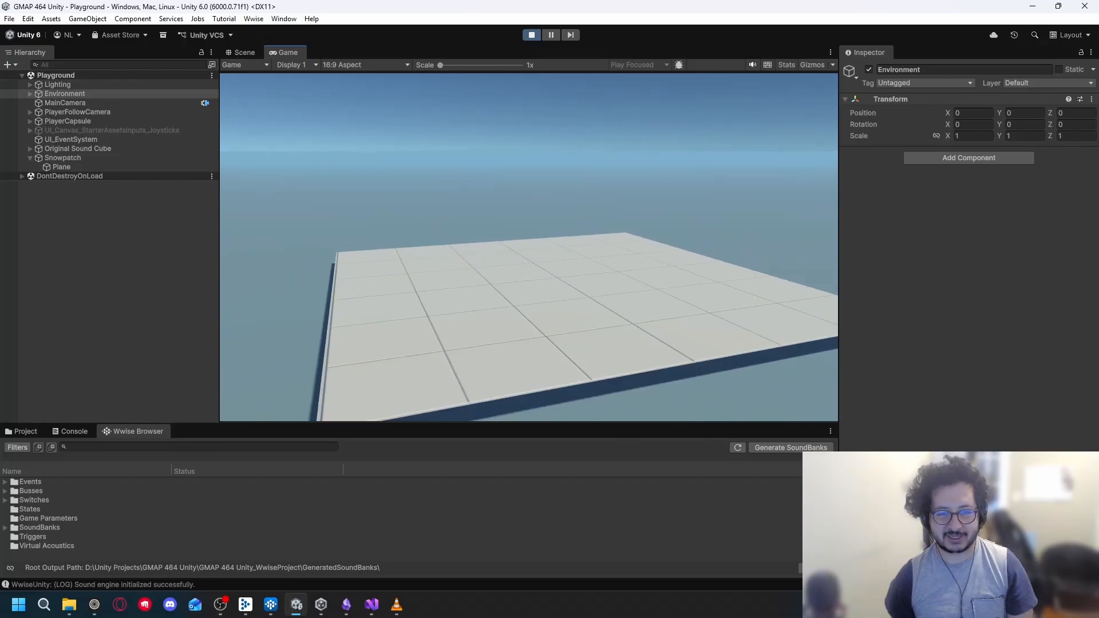
key("w")
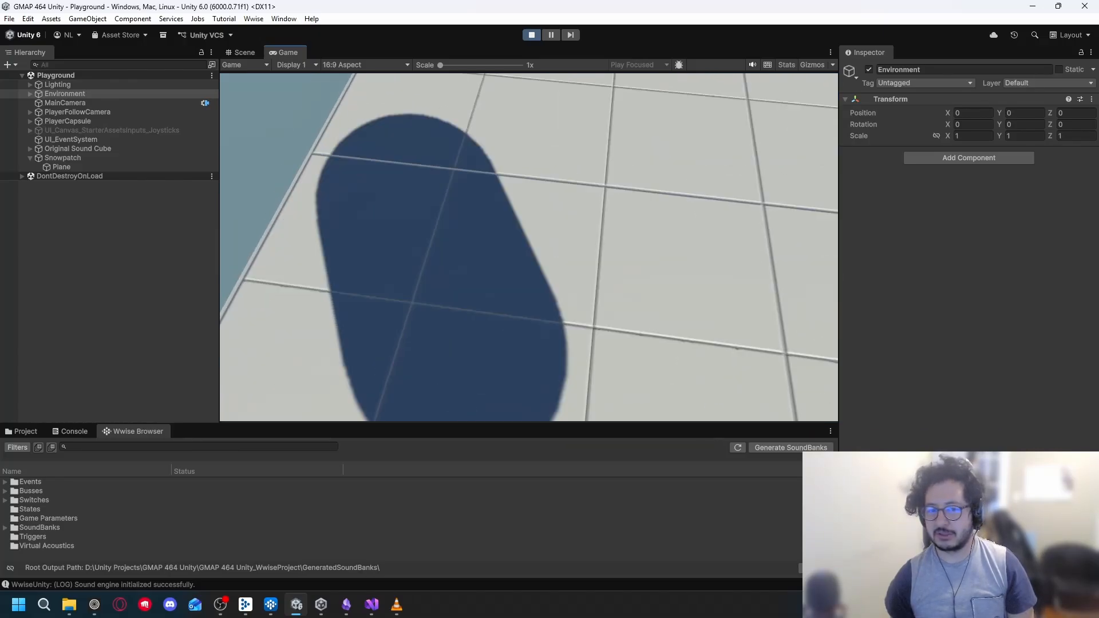
key("space")
key("space")
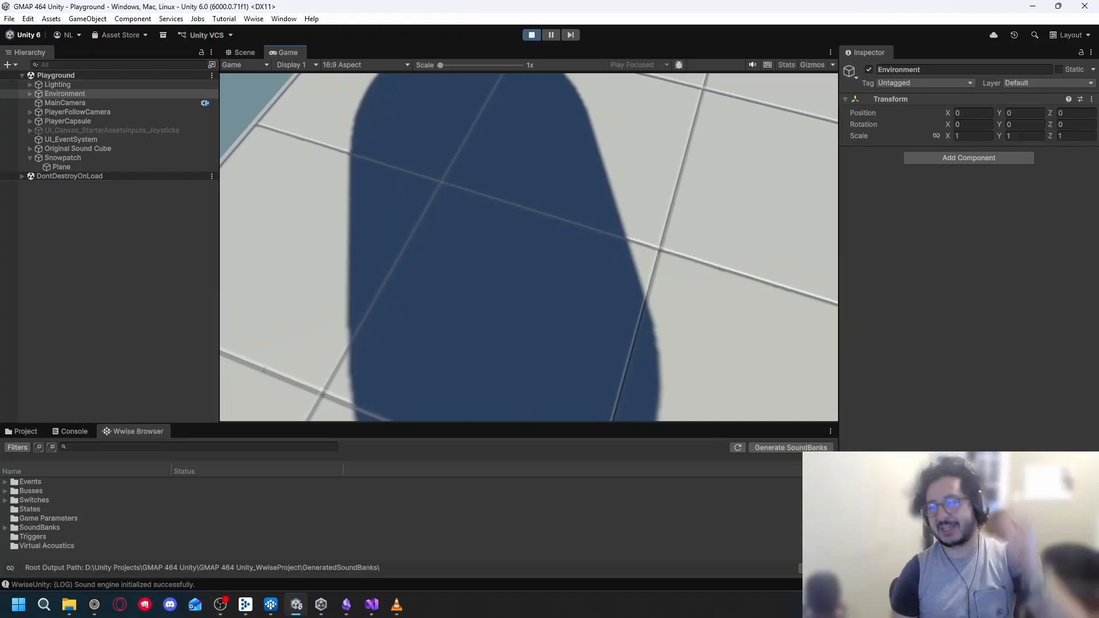
key("space")
key("space")
key("space")
key("w")
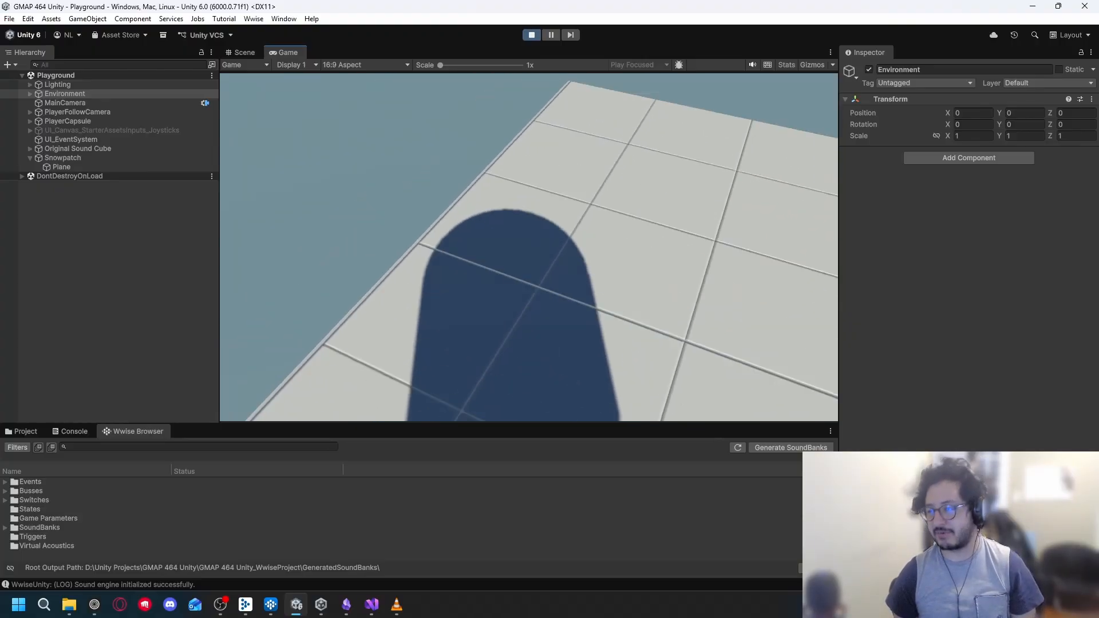
key("space")
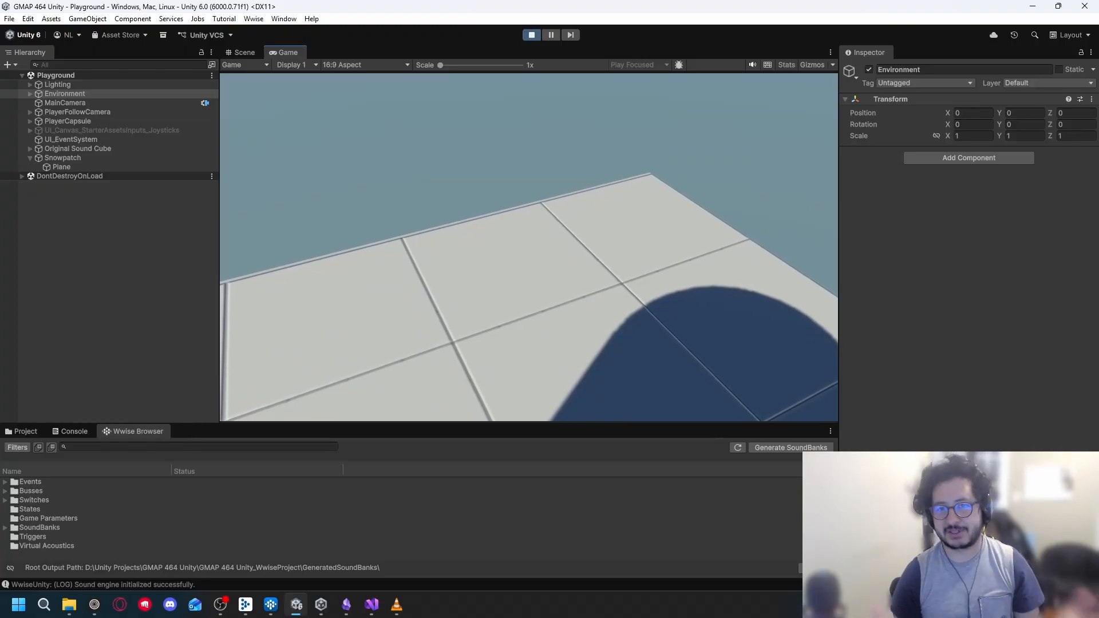
key("space")
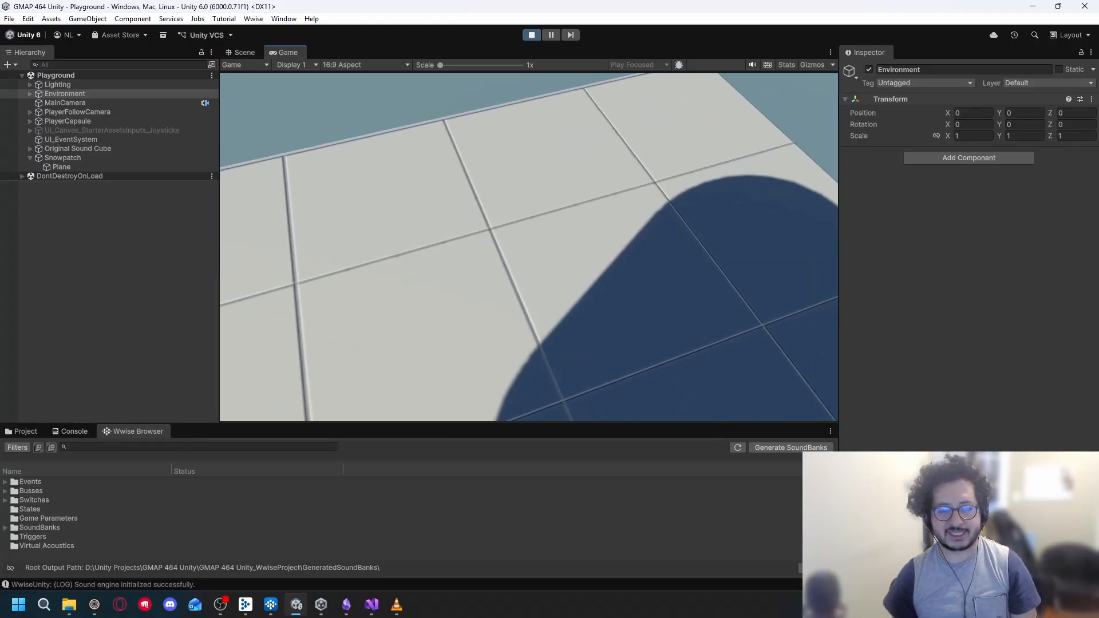
key("space")
key("space")
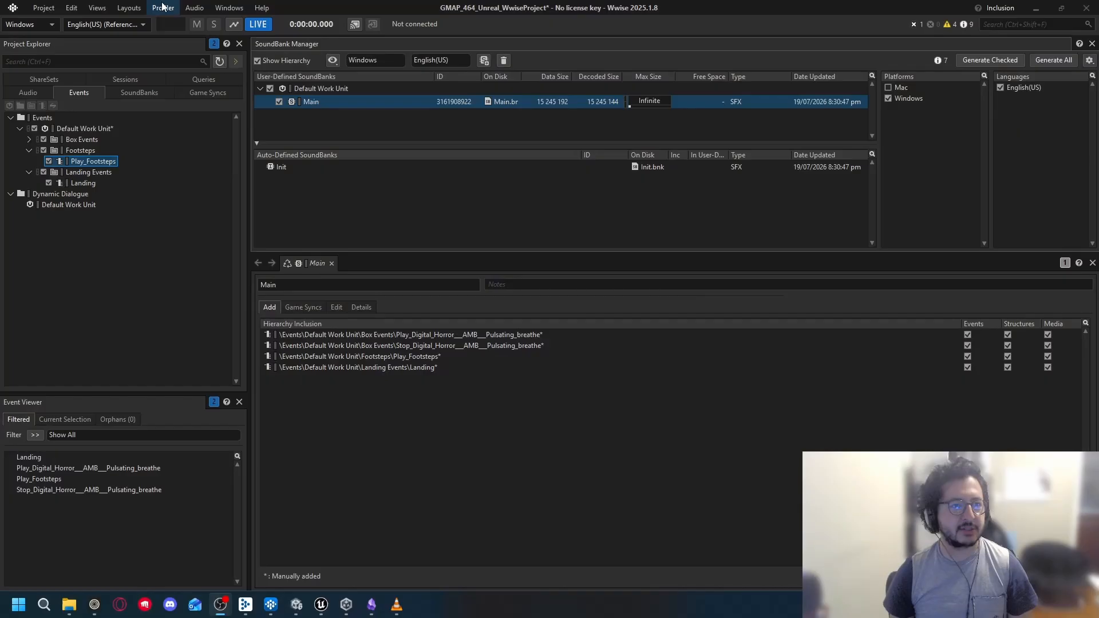
In Wwise, open the audio hierarchy in the Designer layout and inspect the two footstep sounds in the Landing folder
left_click(129, 8)
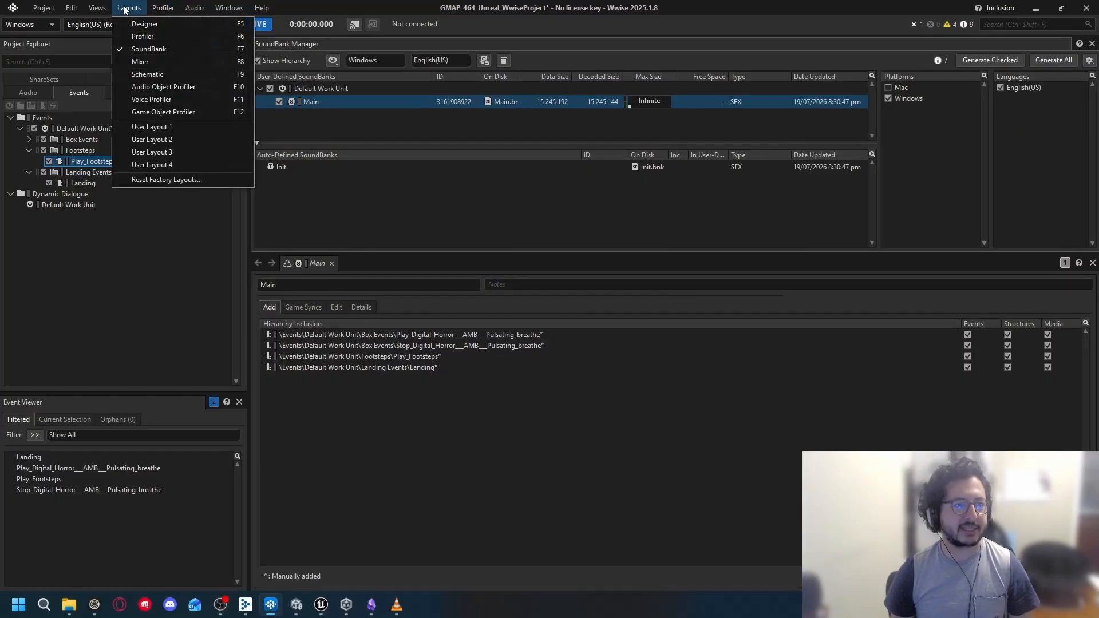
left_click(130, 23)
left_click(28, 93)
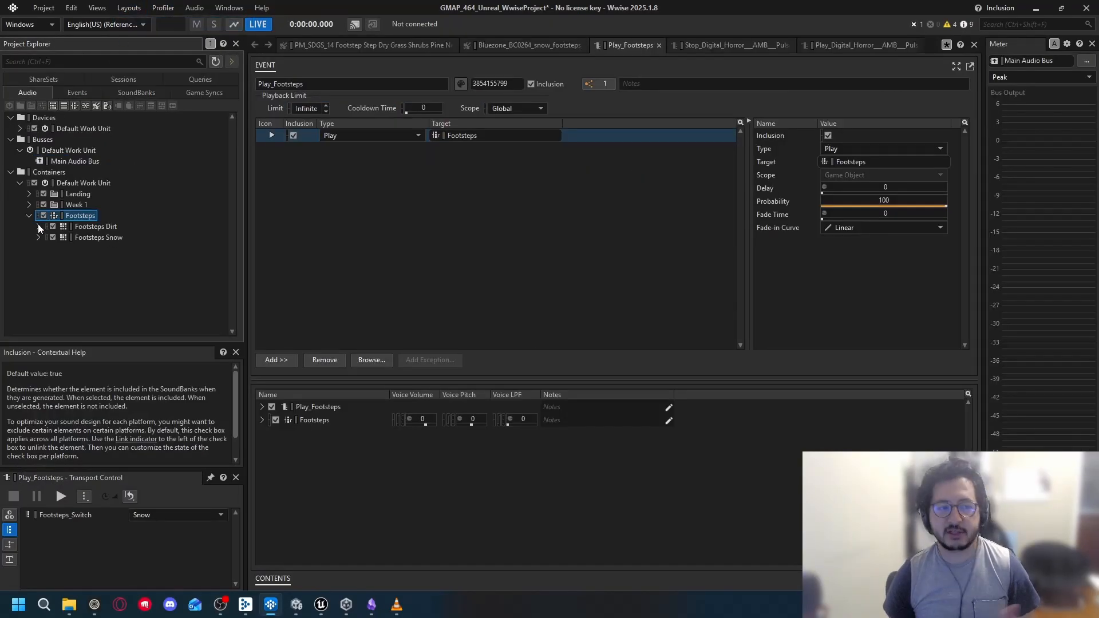
left_click(29, 194)
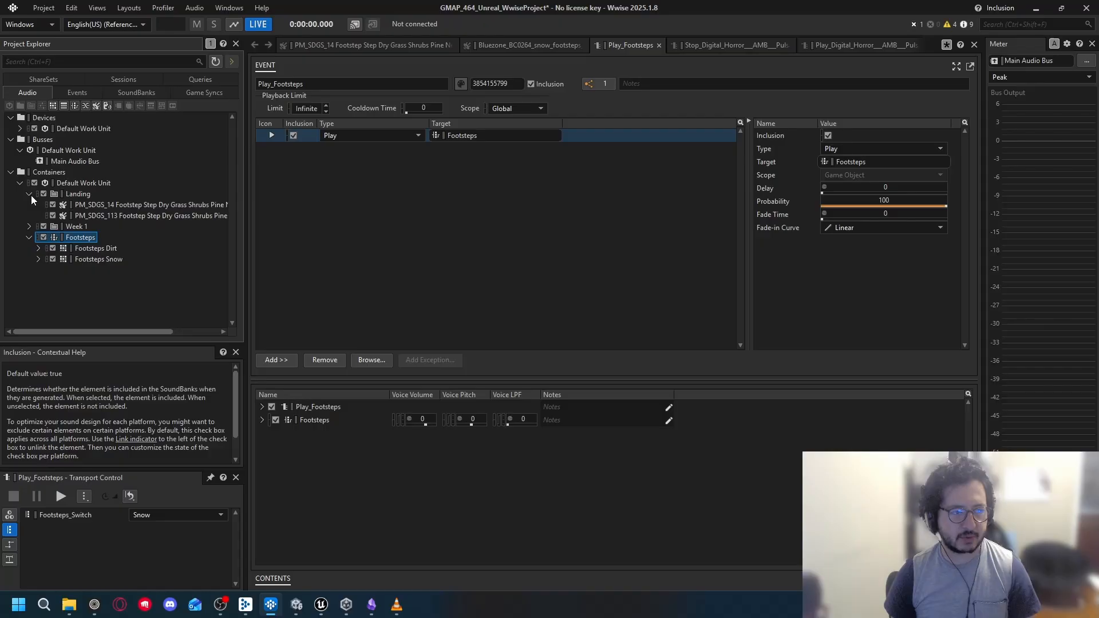
left_click(105, 205)
left_click(107, 218)
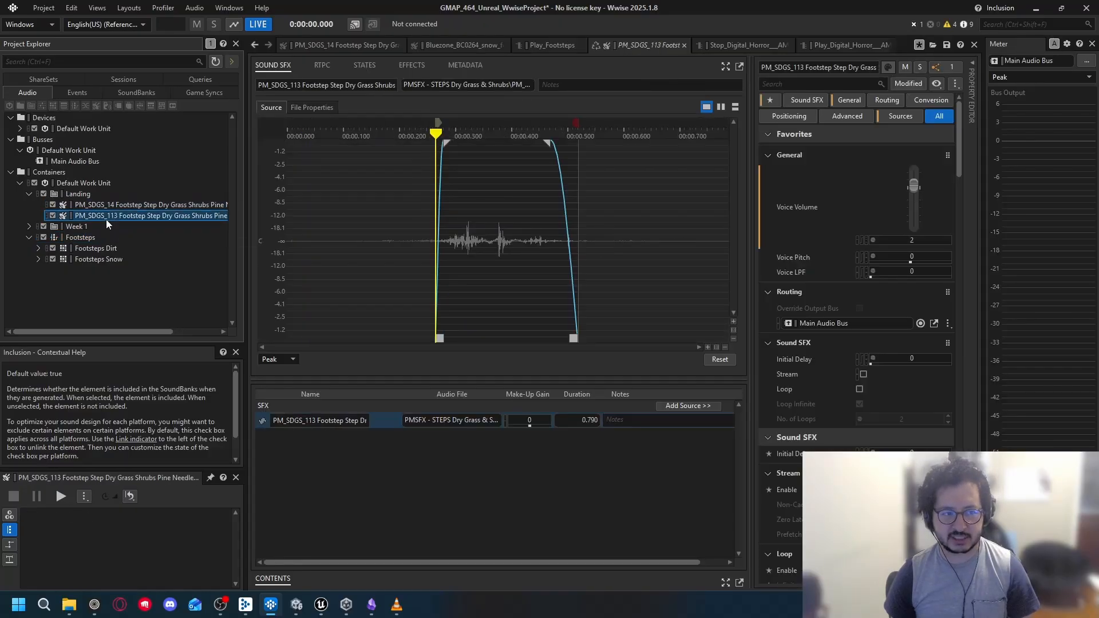
Create a switch container named Step 1 inside the Landing folder
left_click(76, 196)
right_click(78, 195)
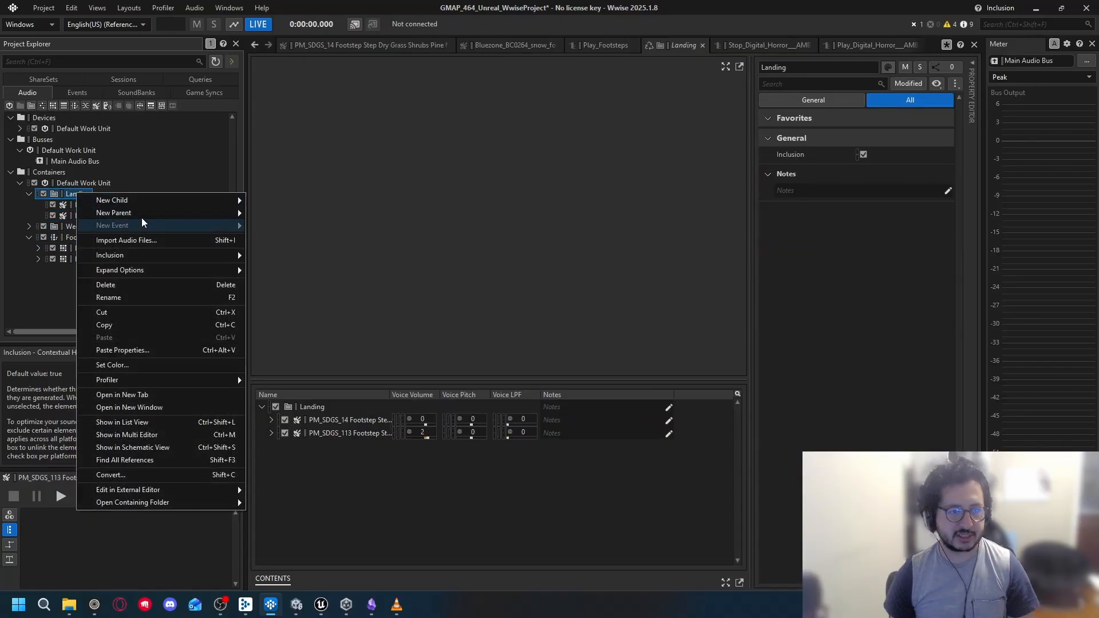
mouse_move(146, 203)
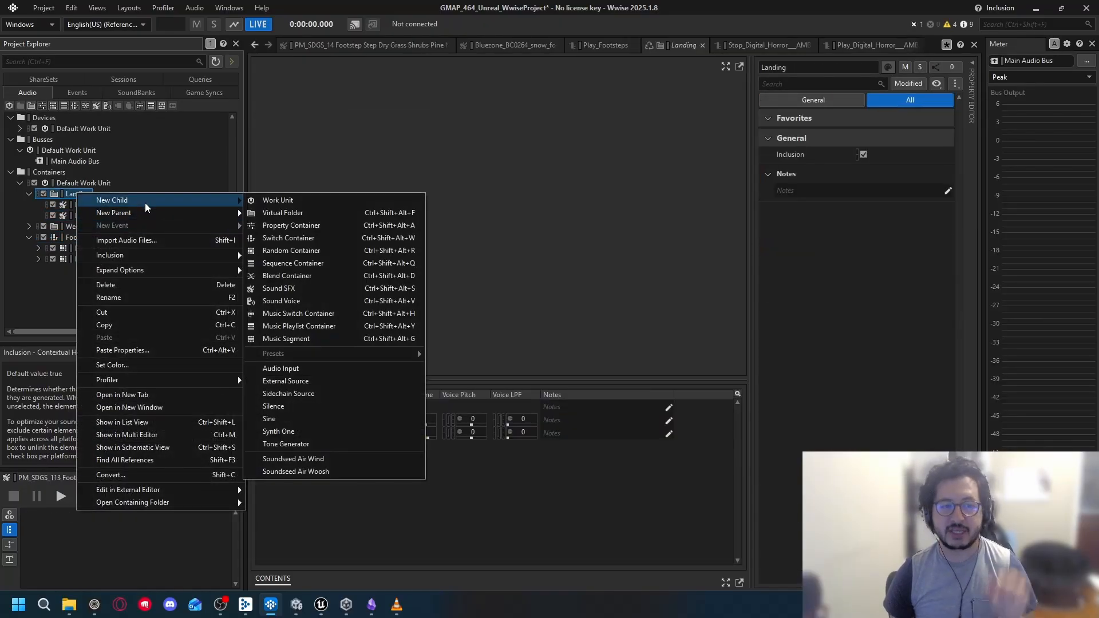
left_click(302, 241)
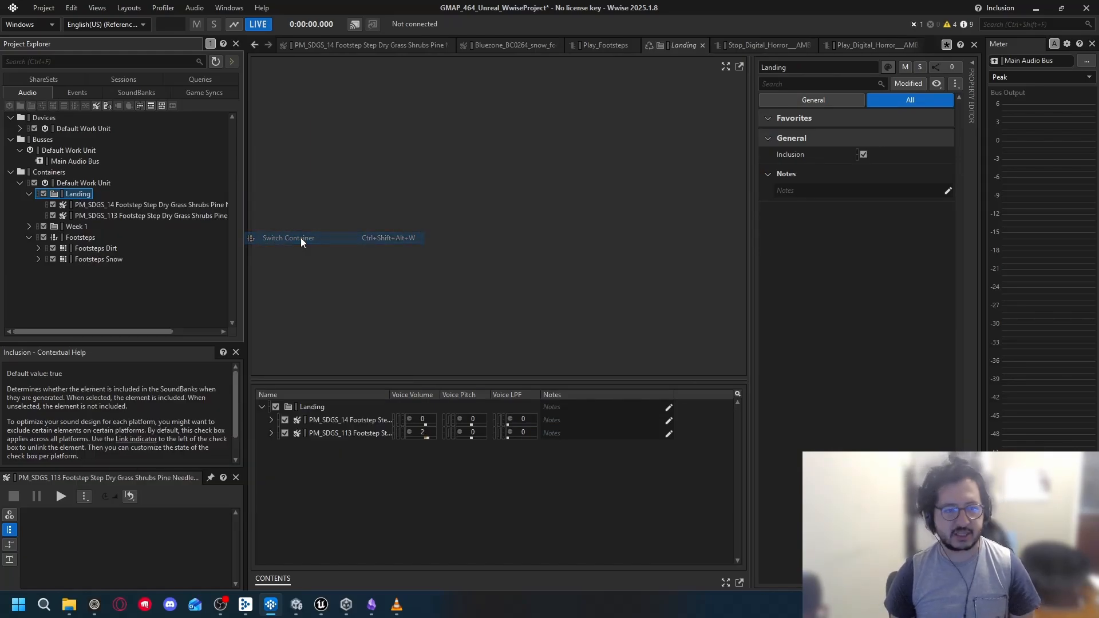
type("S")
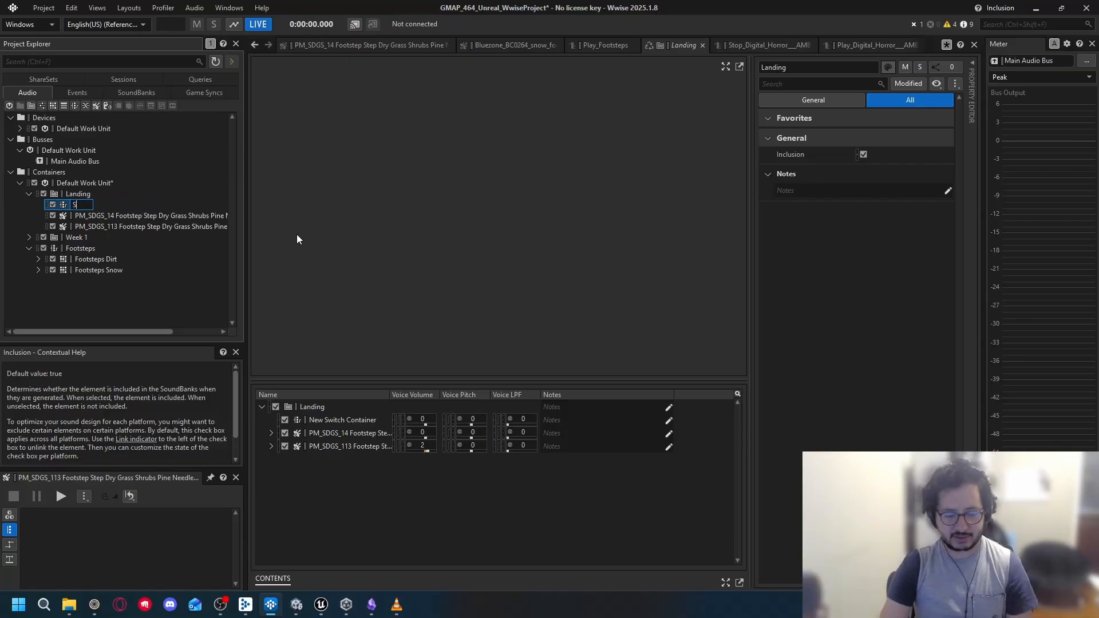
type("tep 1")
key("Return")
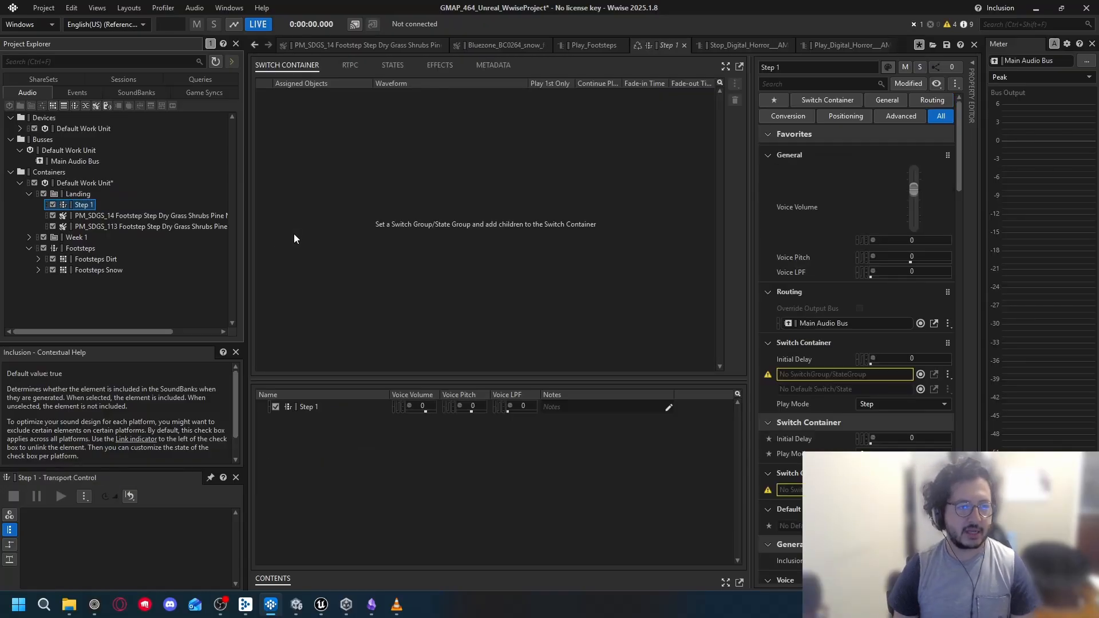
Create a second switch container named Step 2 inside the Landing folder
left_click(86, 194)
right_click(80, 194)
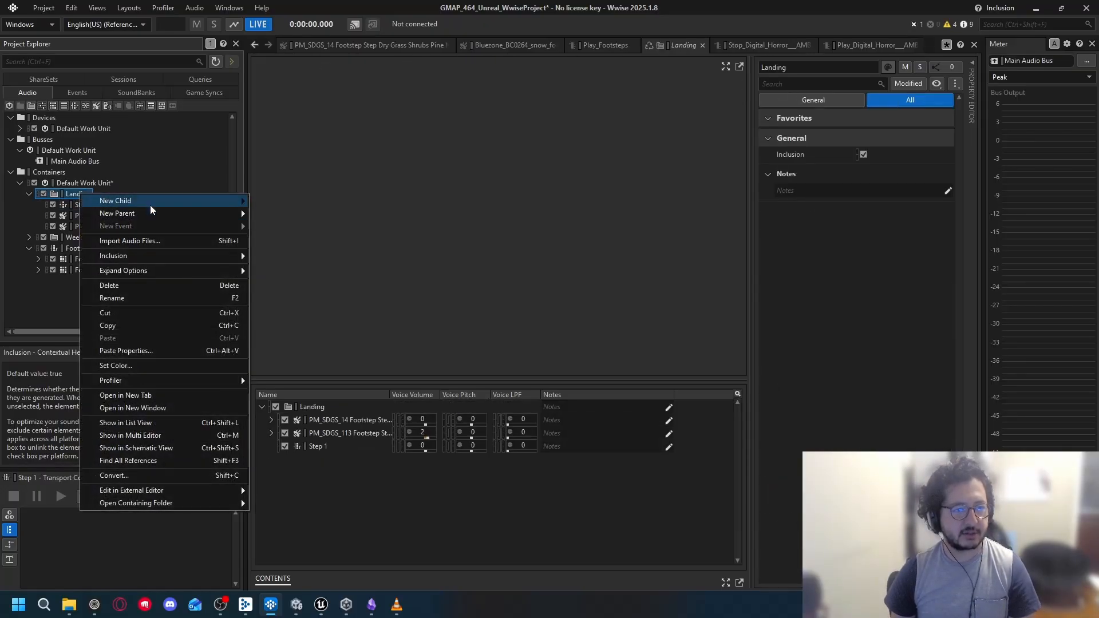
mouse_move(150, 204)
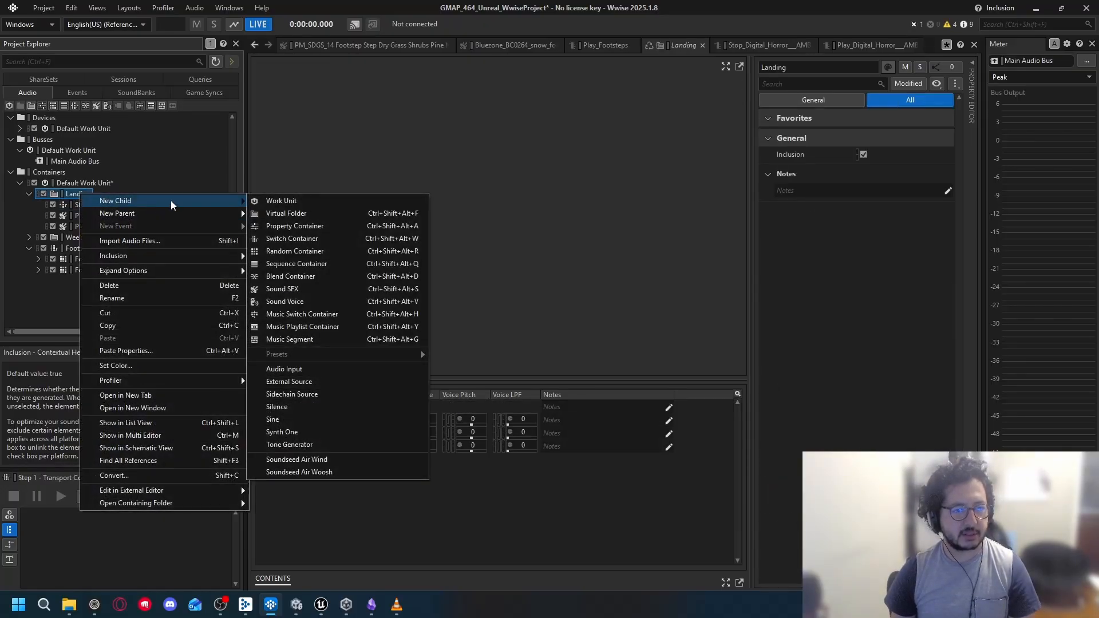
left_click(324, 238)
type("Step")
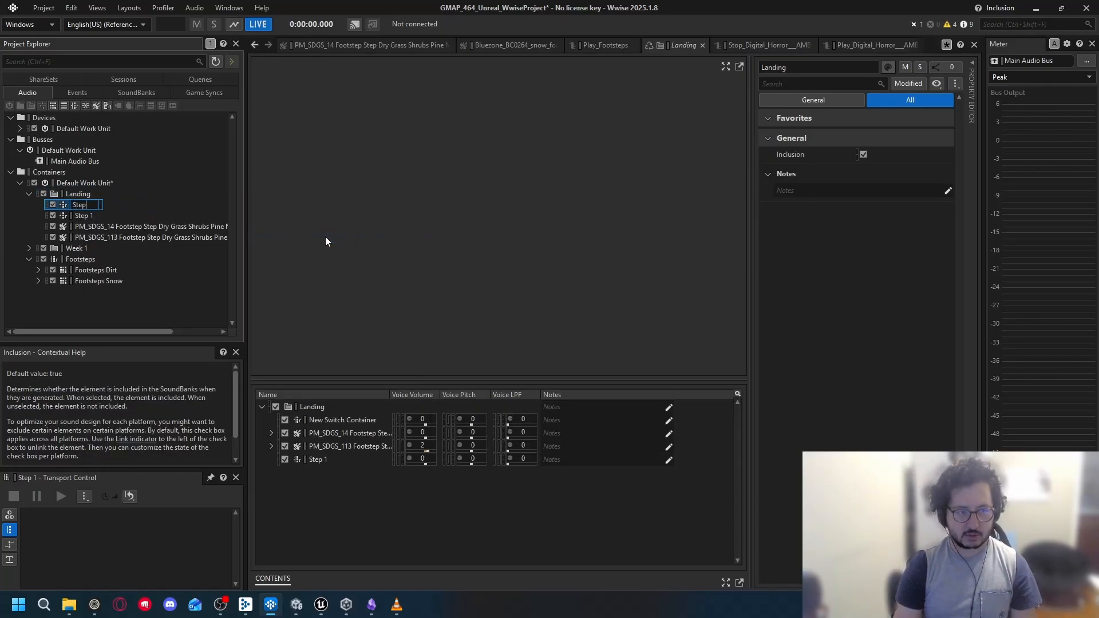
type(" 2")
key("Return")
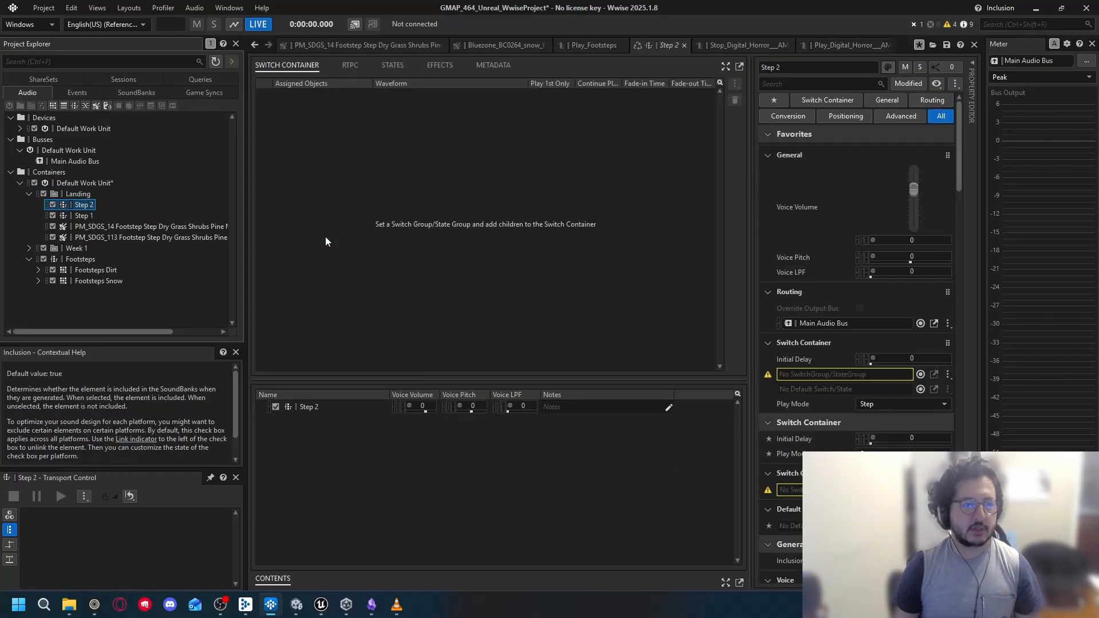
Move the PM_SDGS_14 dry grass footstep into Step 1 and the PM_SDGS_113 one into Step 2, and expand both containers
left_click(83, 213)
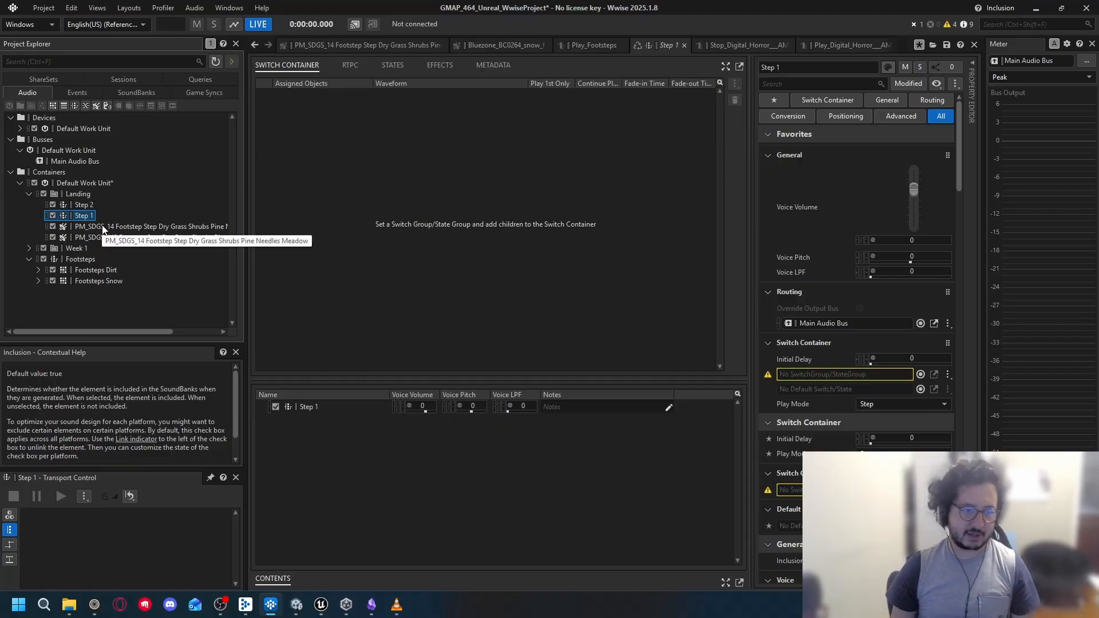
left_click(87, 224)
left_click_drag(77, 216, 77, 215)
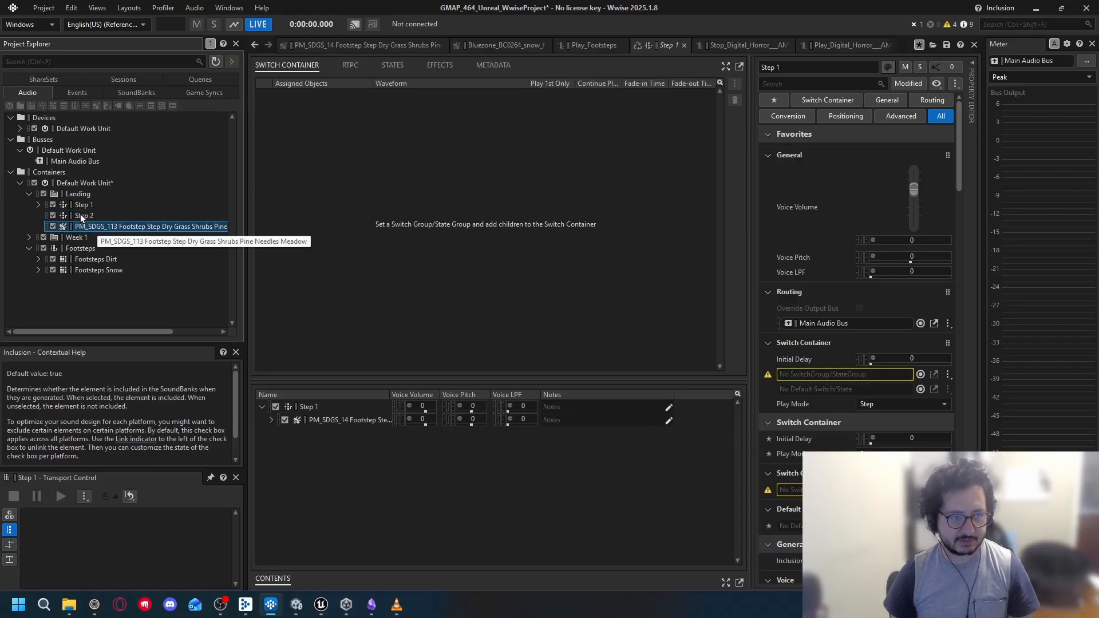
left_click(37, 204)
left_click(38, 226)
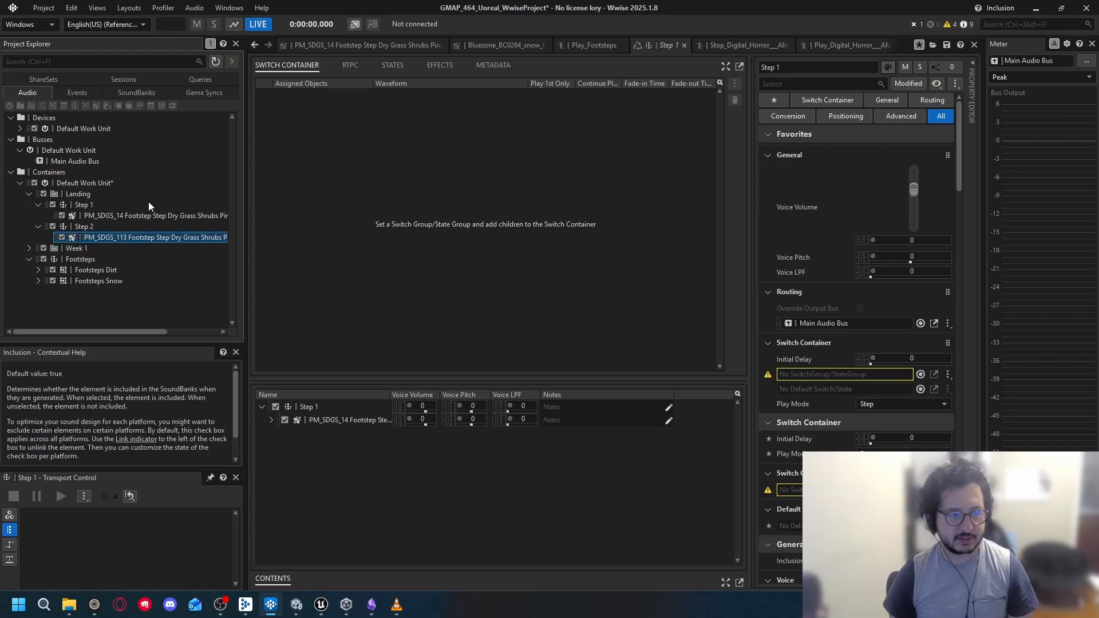
left_click(91, 227)
left_click(84, 204)
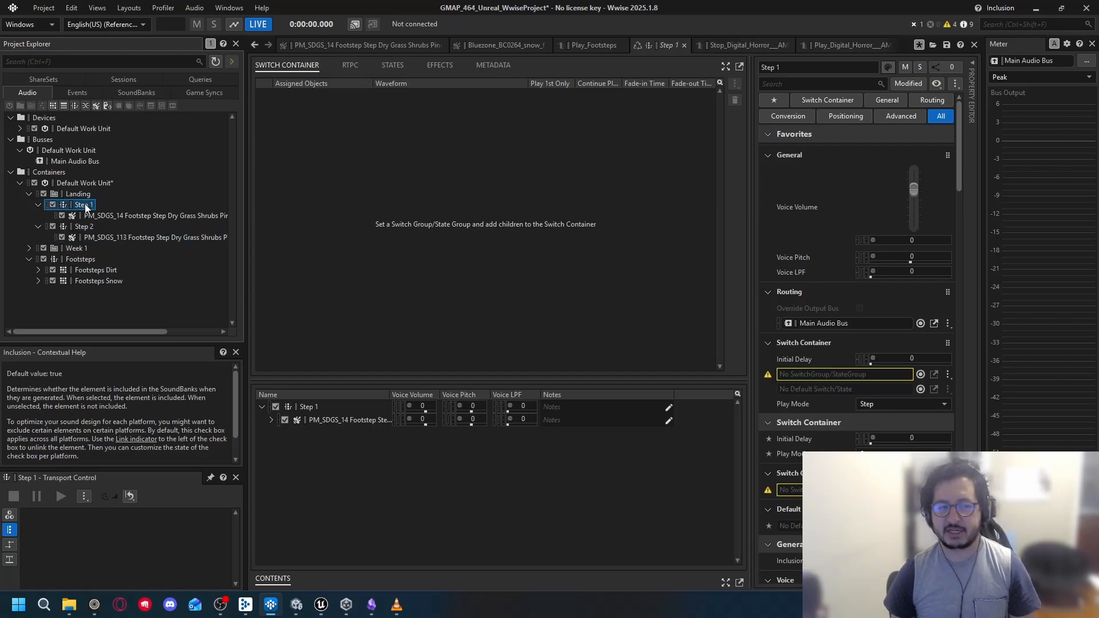
left_click(80, 227)
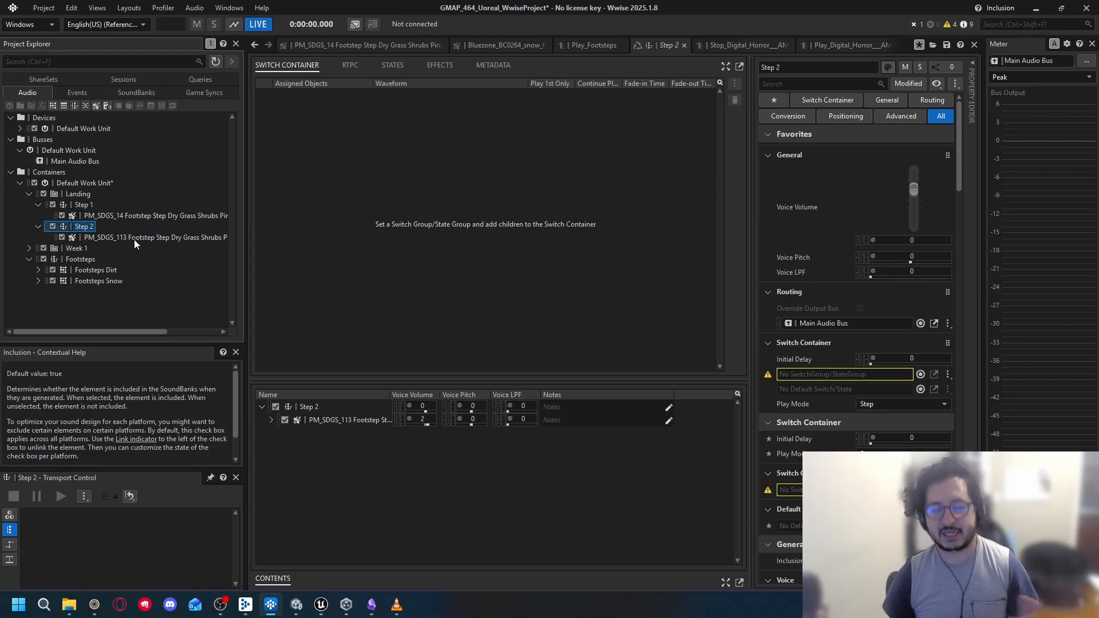
Expand the Footsteps Snow container and audition its snow footstep sounds
left_click(38, 281)
left_click(115, 282)
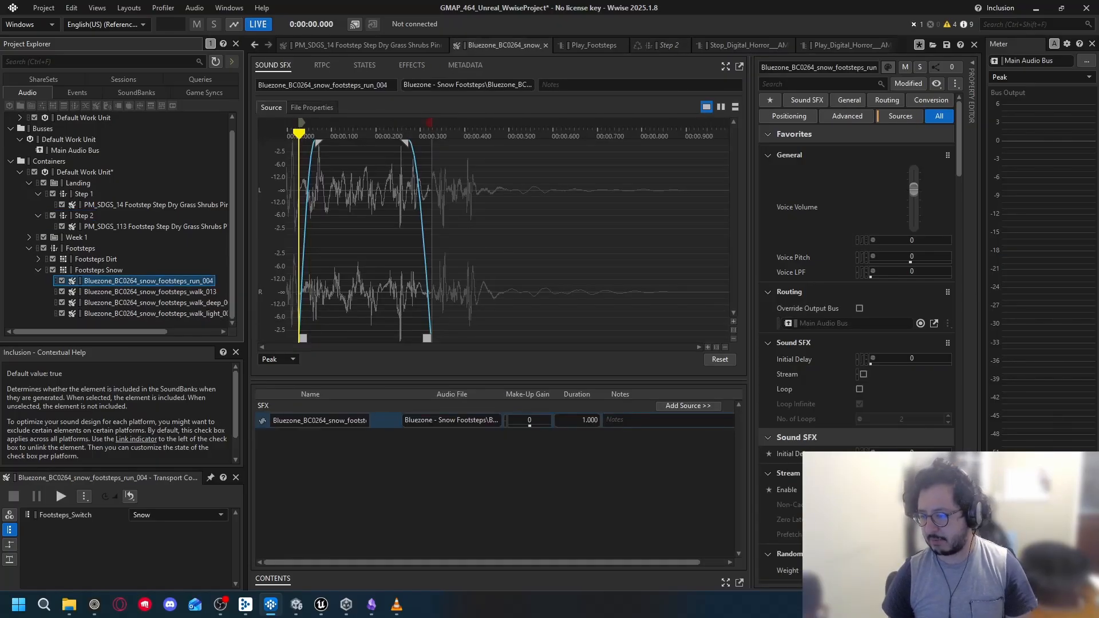
key("space")
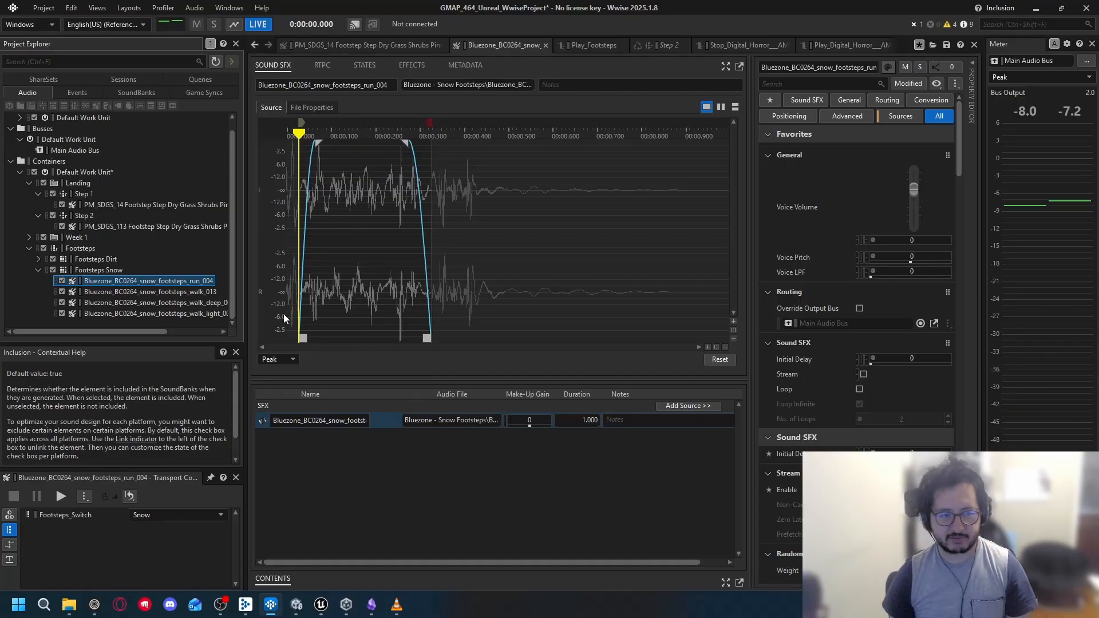
left_click(164, 303)
key("space")
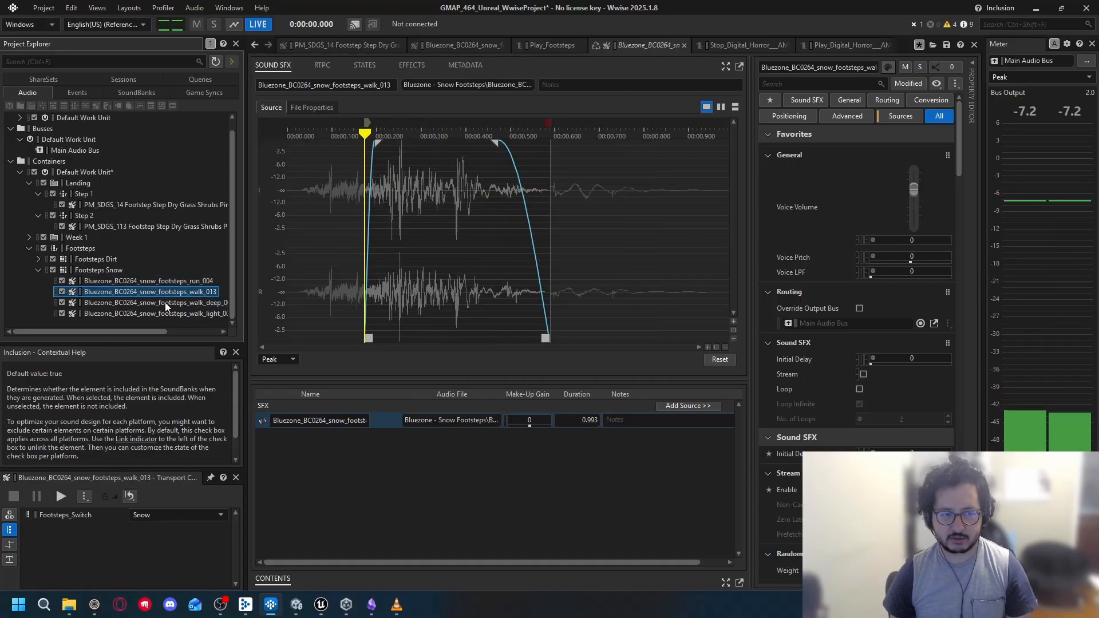
key("Down")
key("space")
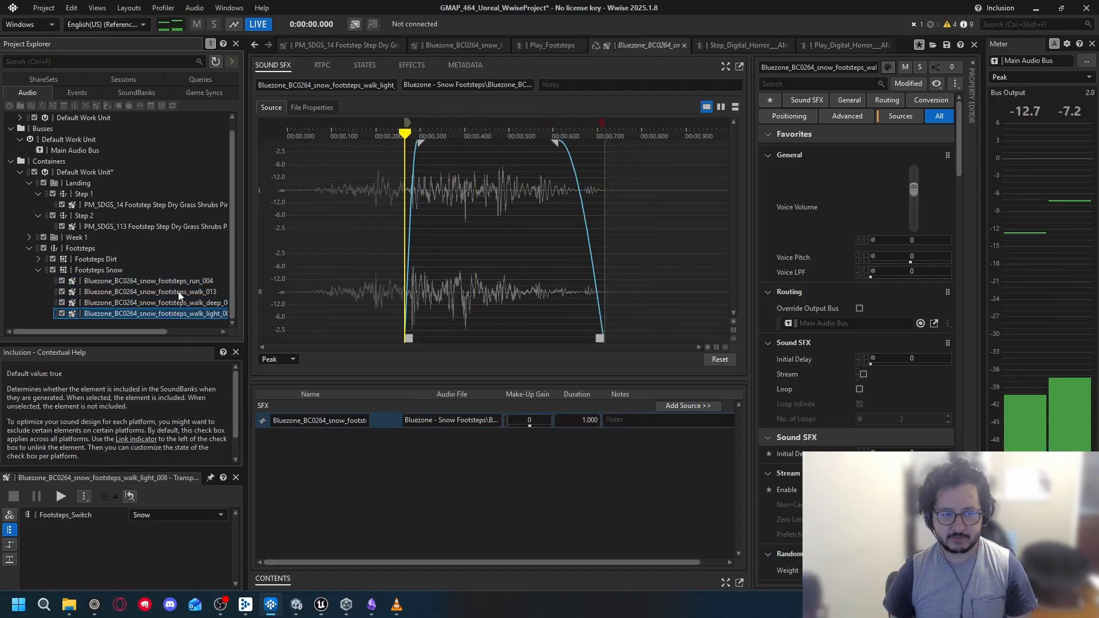
left_click(167, 303)
Copy the snow sounds walk_deep_008 and walk_light_008 from Footsteps Snow into the Landing folder
left_click(165, 316)
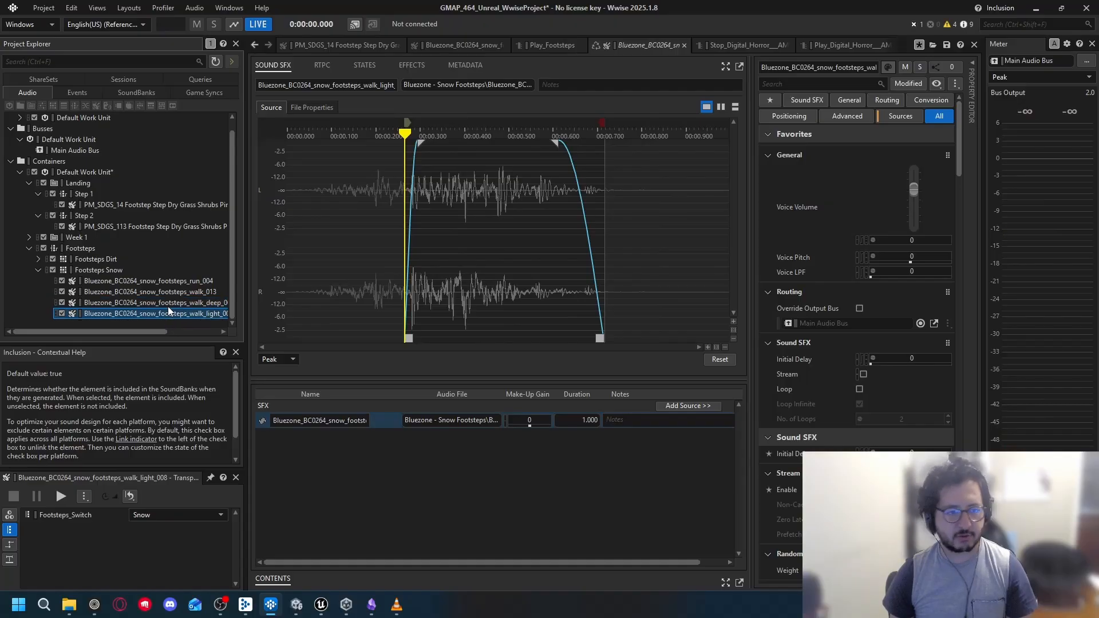
left_click(169, 303, "ctrl")
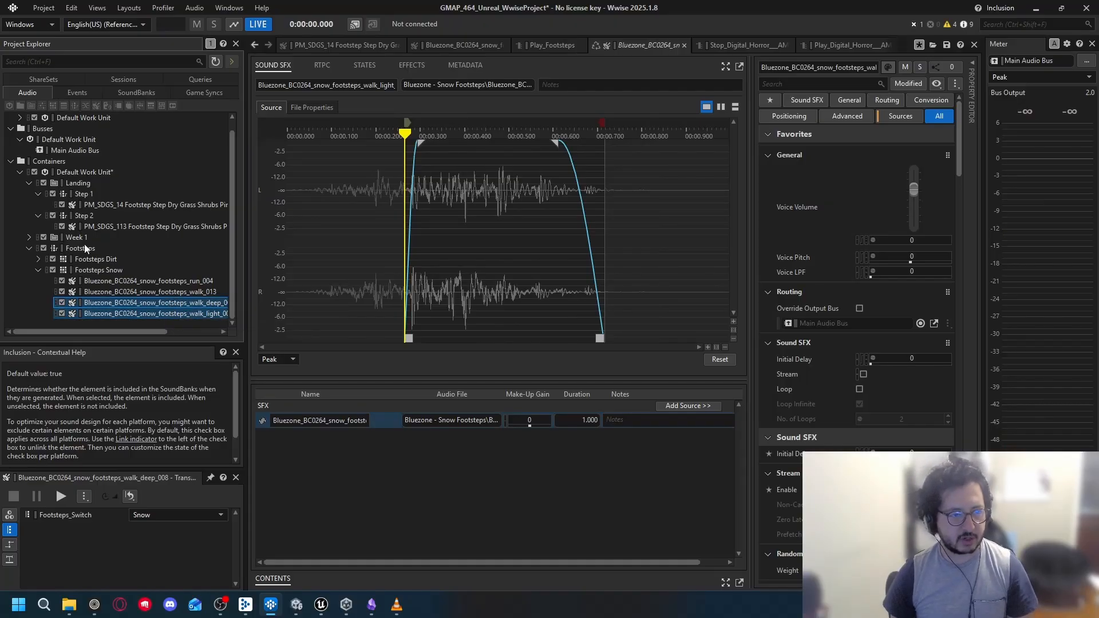
left_click(84, 184)
key("ctrl+v")
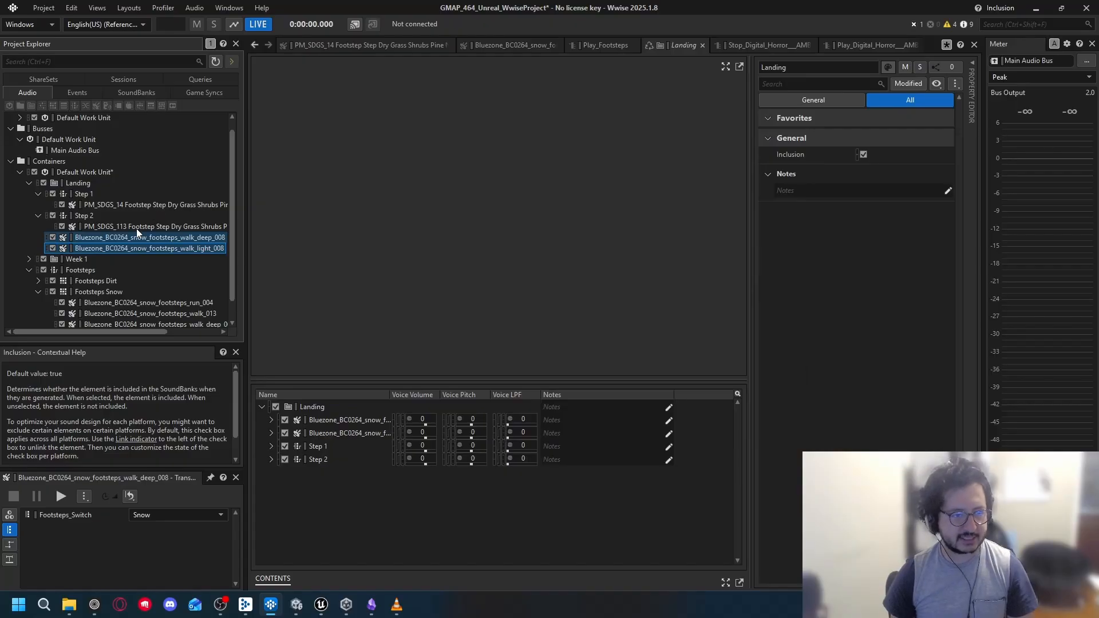
Move the copied walk_deep_008 snow sound into Step 1 and the copied walk_light_008 sound into Step 2
left_click(91, 233)
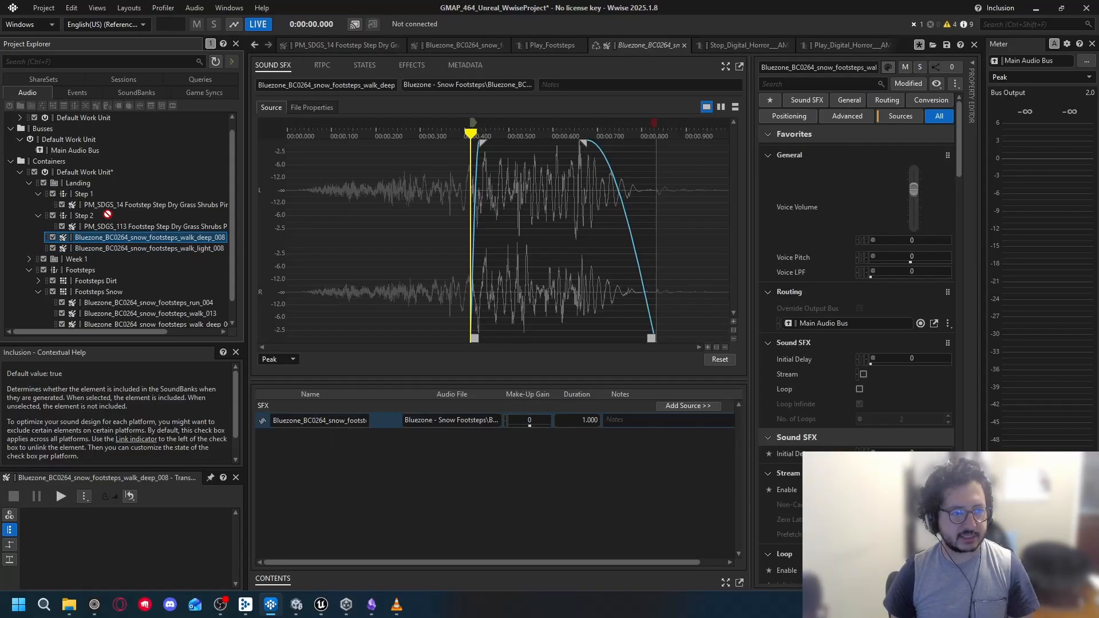
left_click_drag(81, 198, 81, 197)
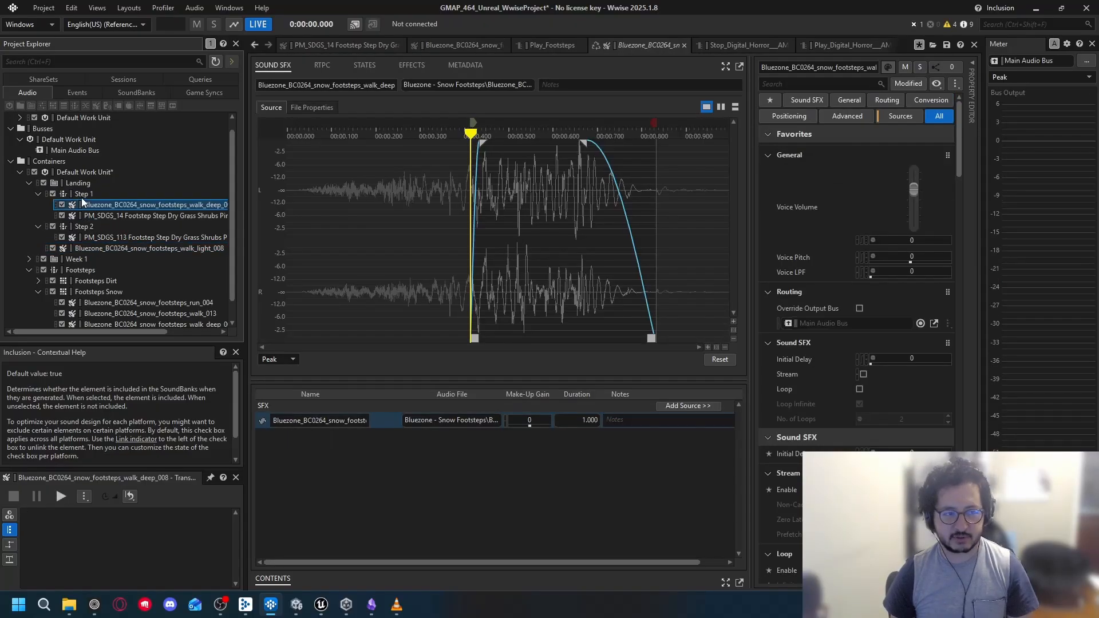
left_click_drag(101, 248, 94, 228)
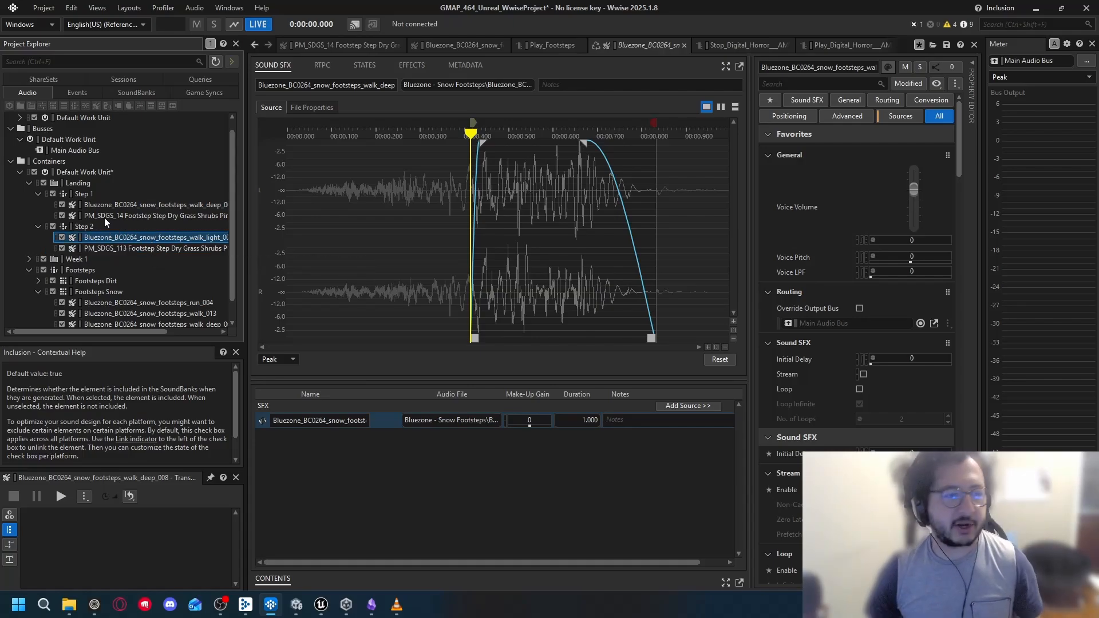
Assign the Footsteps_Switch group to the Step 1 container and set its default switch to Dirt
left_click(83, 195)
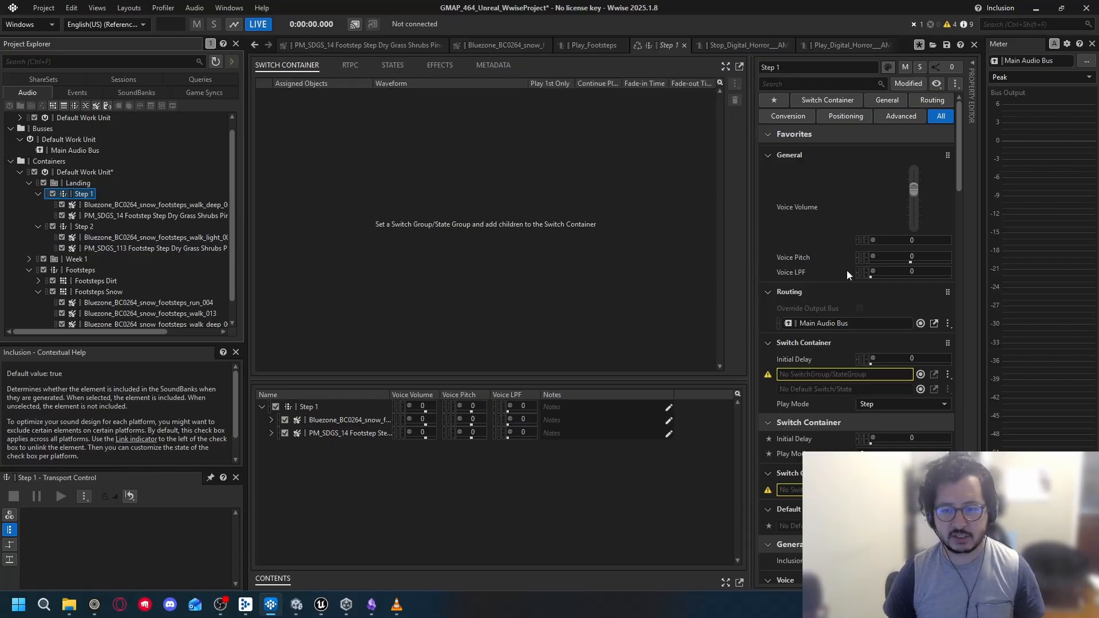
left_click(920, 375)
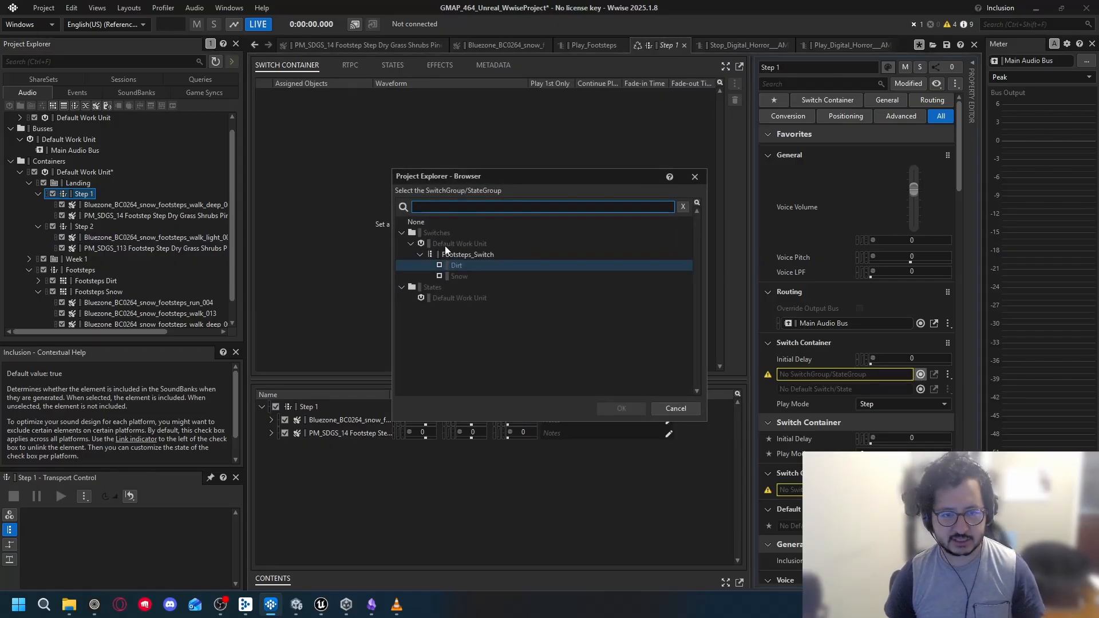
left_click(461, 255)
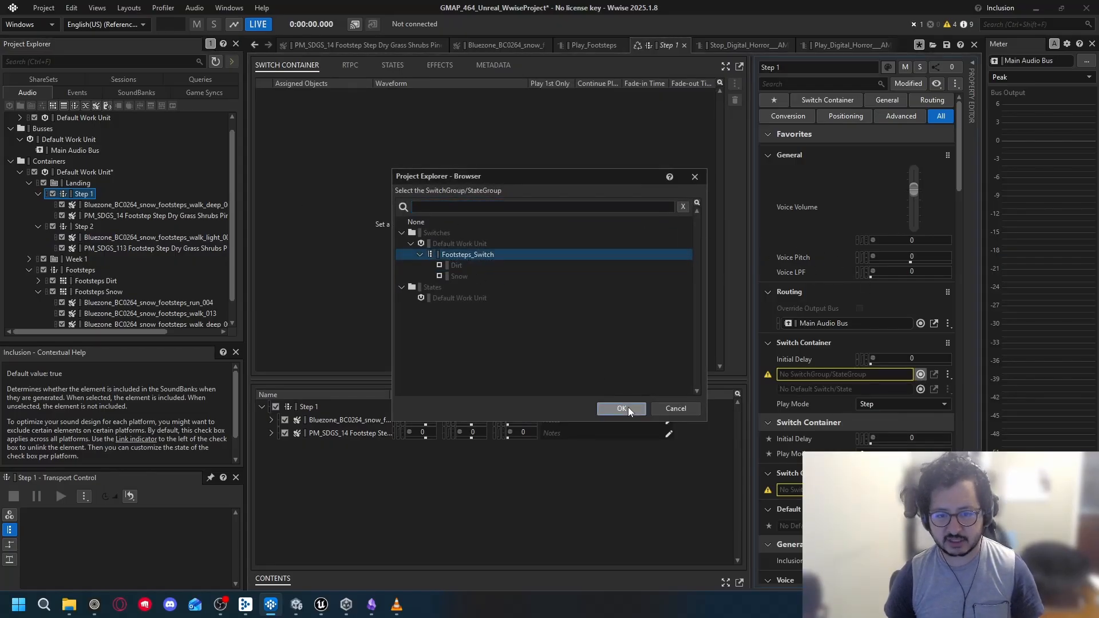
left_click(626, 407)
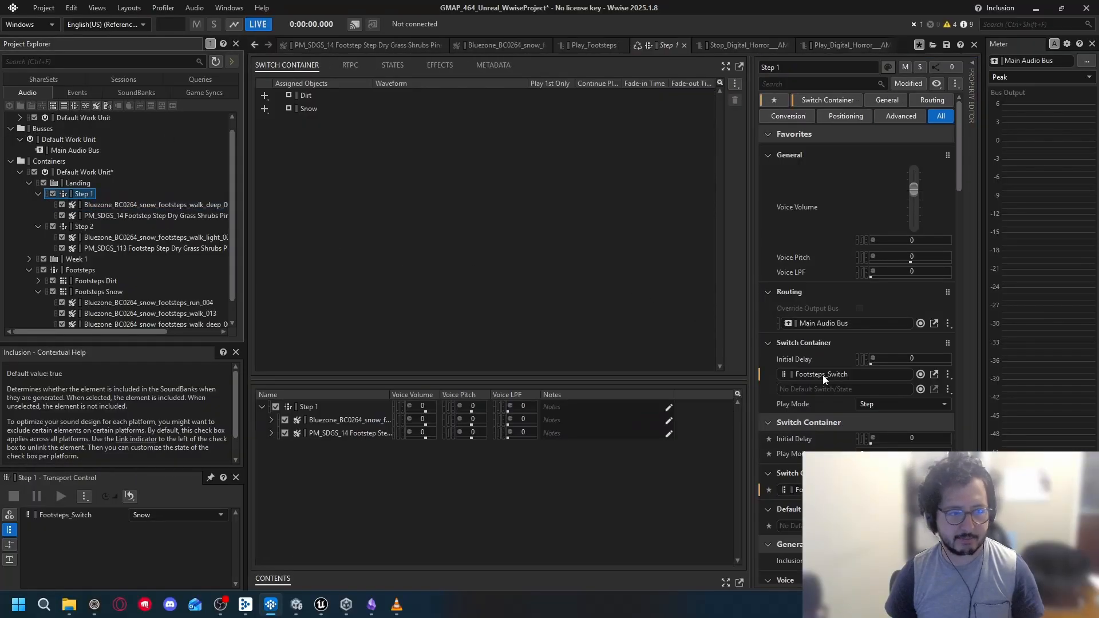
left_click(920, 389)
left_click(459, 266)
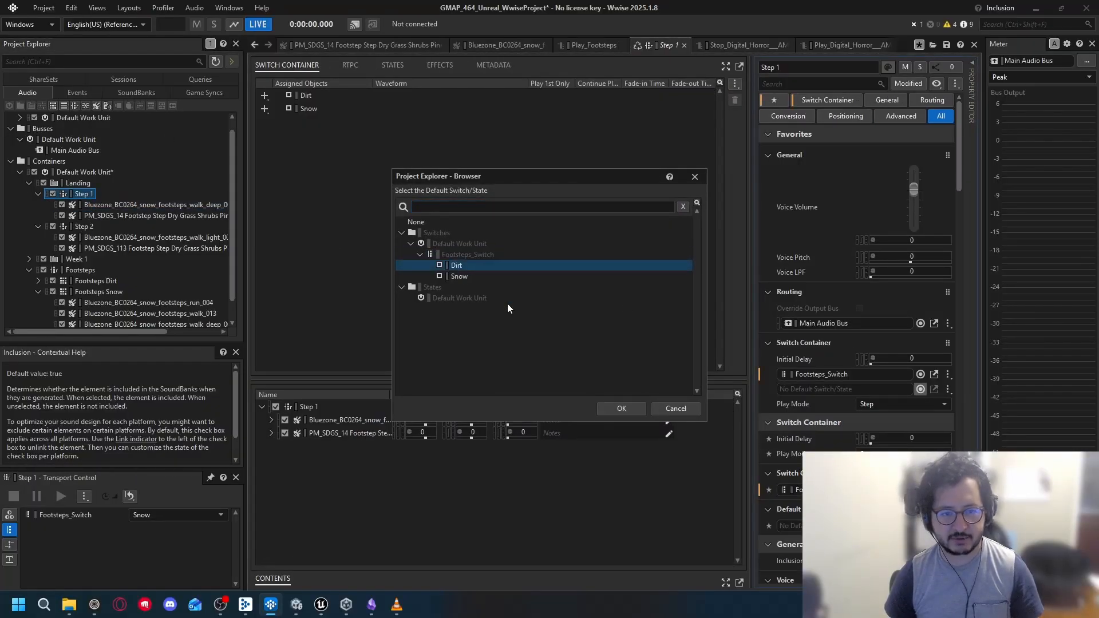
left_click(626, 406)
Assign the Footsteps_Switch group to the Step 2 container and set its default switch to Dirt
left_click(83, 228)
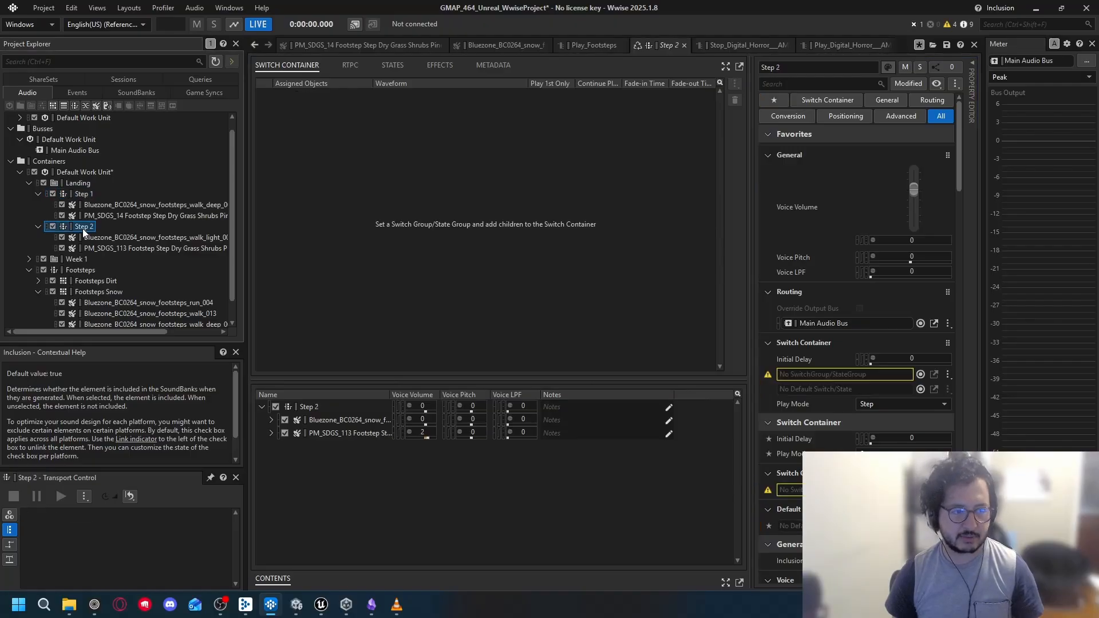
left_click(919, 374)
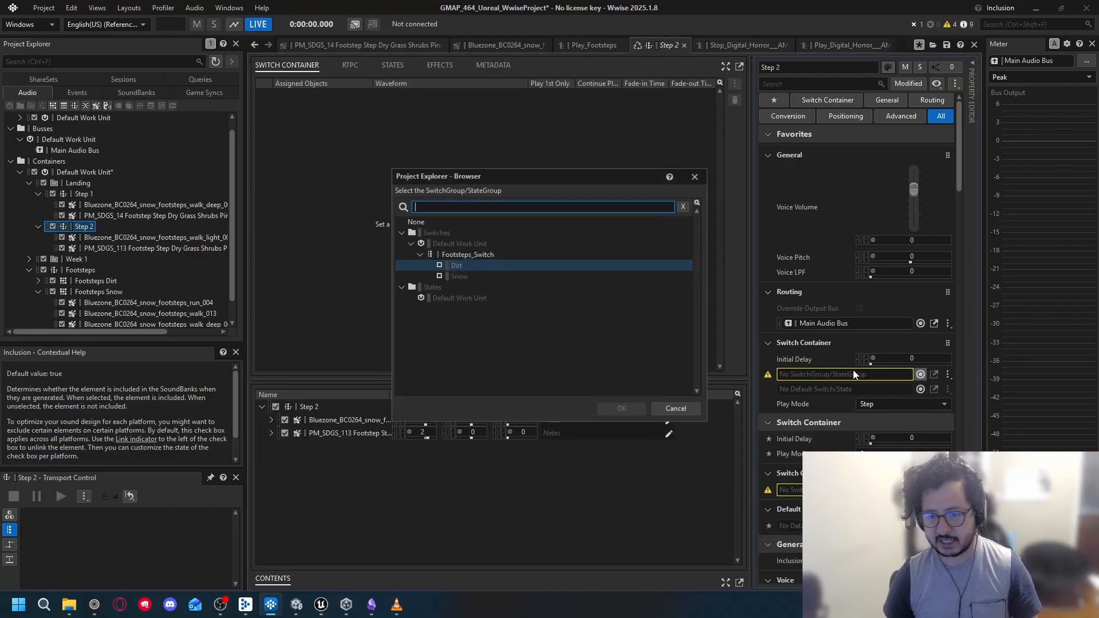
left_click(468, 253)
left_click(637, 412)
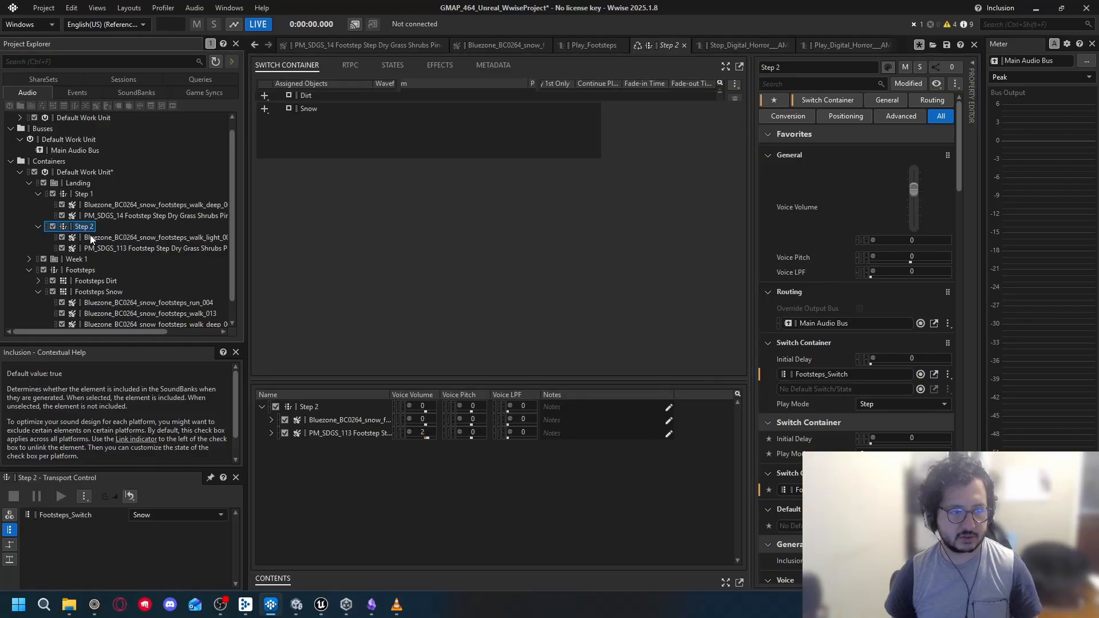
left_click(920, 389)
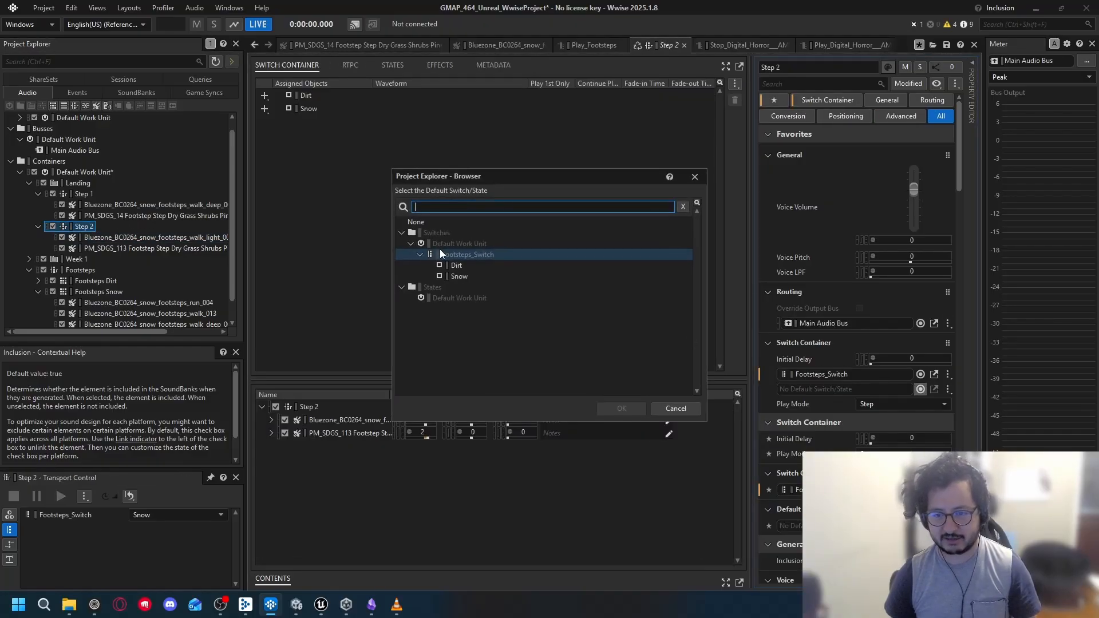
left_click(456, 265)
left_click(623, 408)
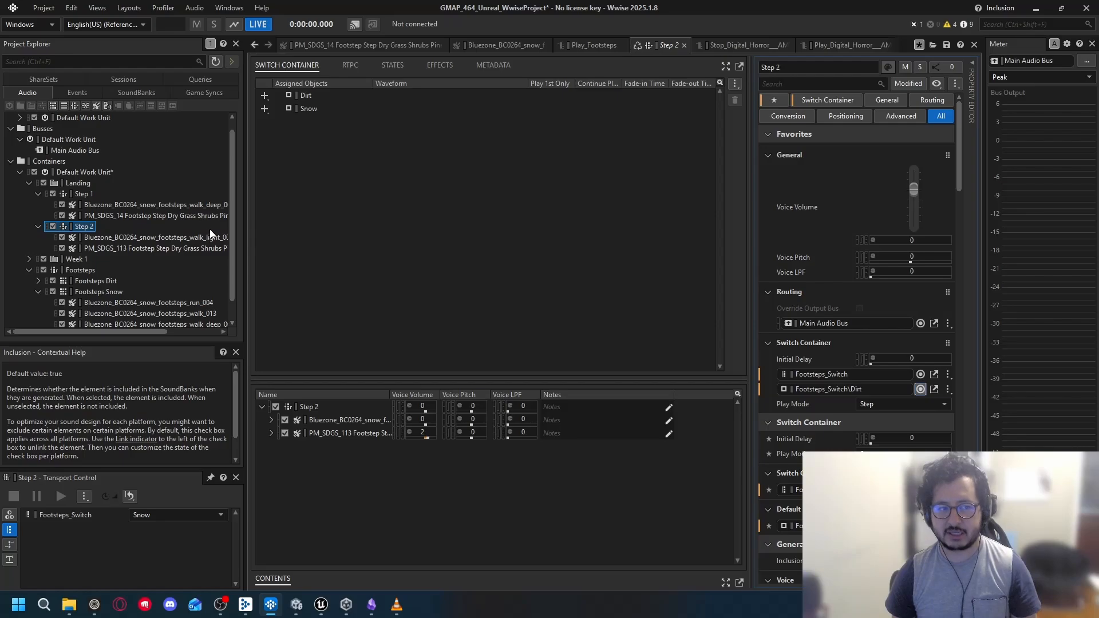
In the Step 1 switch container, assign the PM_SDGS_14 sound to Dirt and the walk_deep_008 sound to Snow
left_click(108, 216)
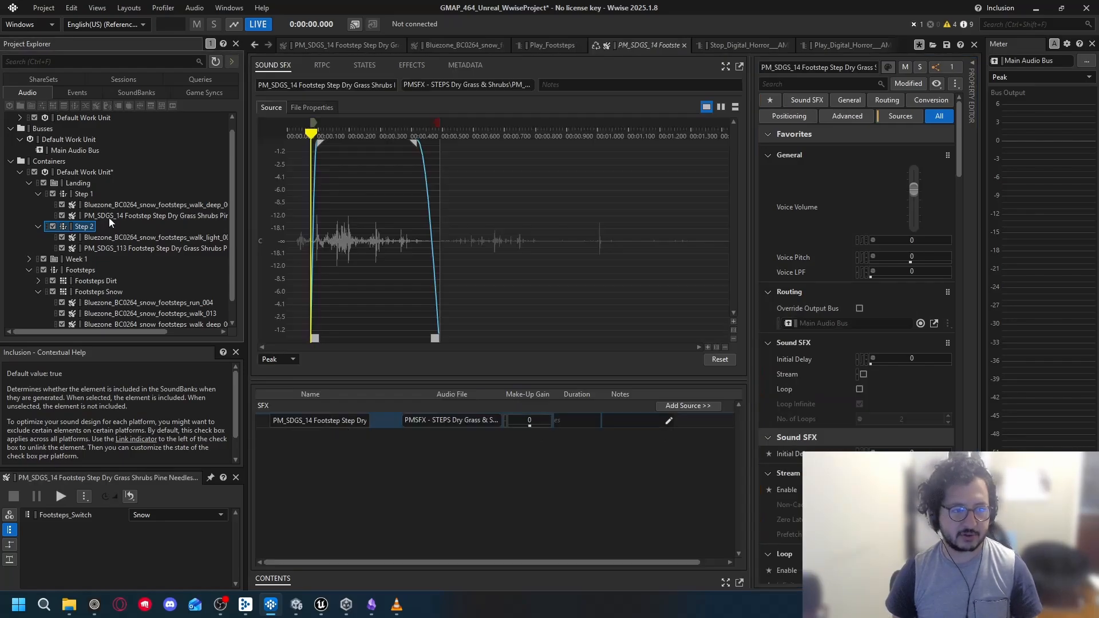
left_click(77, 194)
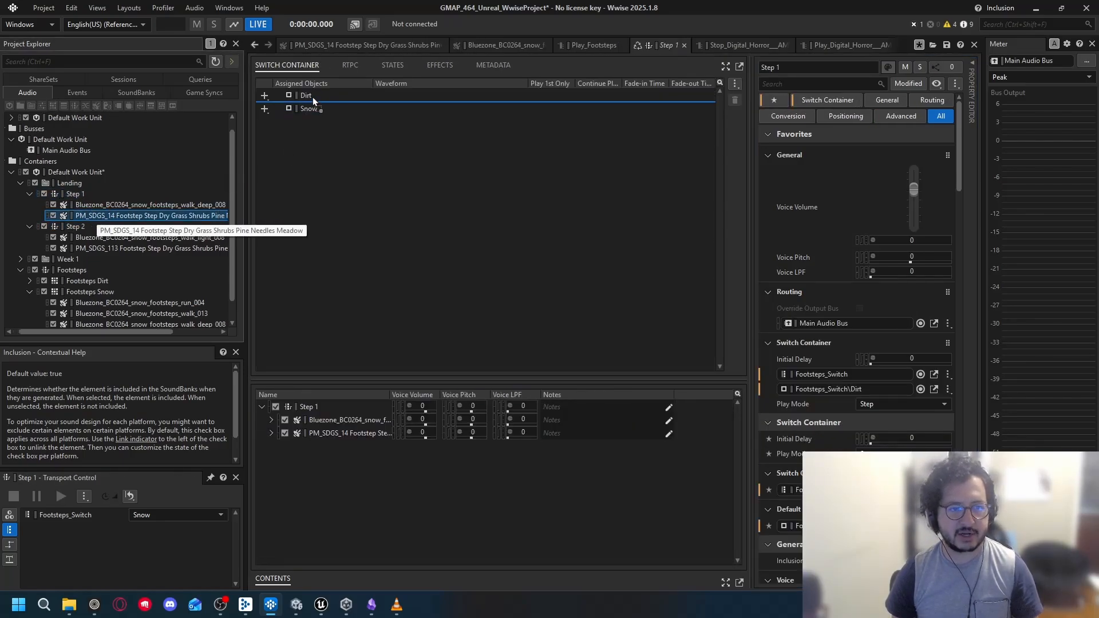
left_click_drag(313, 97, 312, 98)
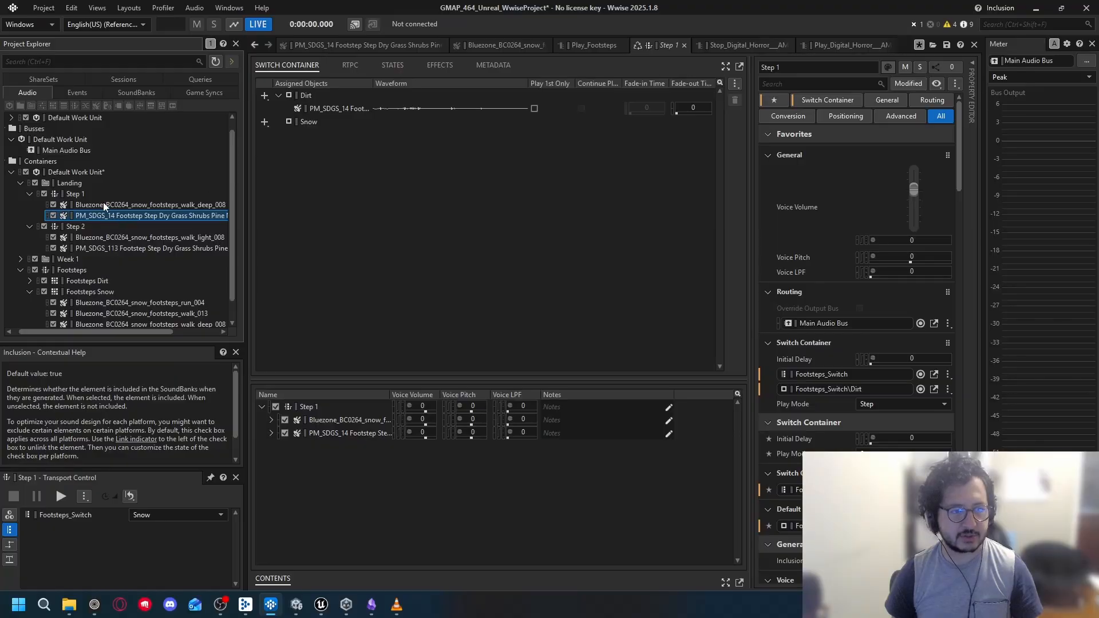
left_click_drag(103, 204, 312, 130)
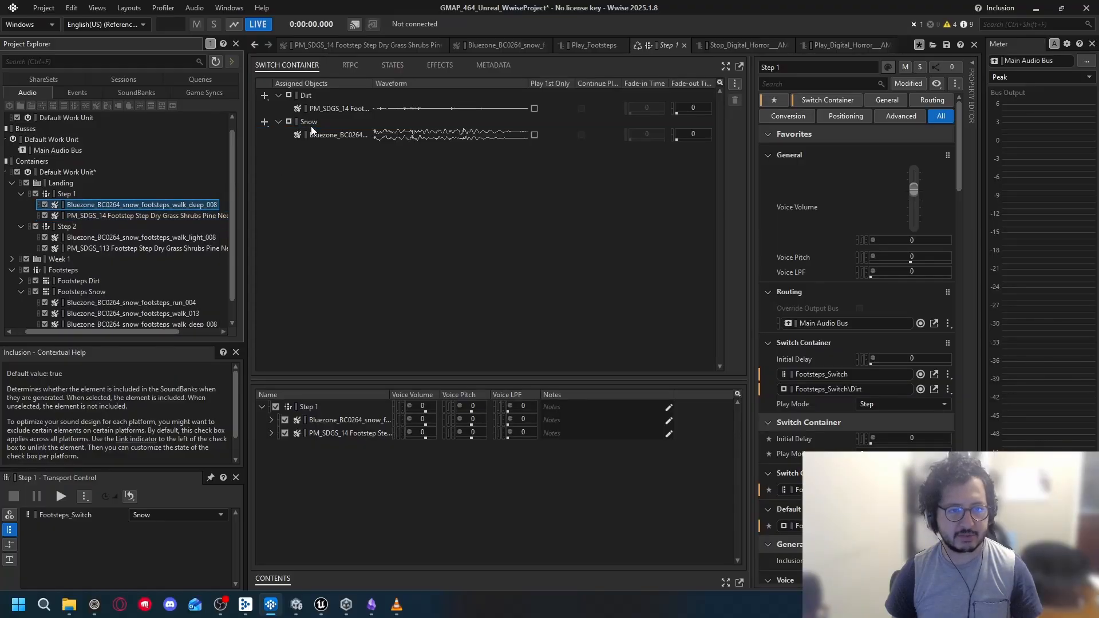
In the Step 2 switch container, assign the walk_light_008 sound to Snow and the PM_SDGS_113 sound to Dirt
left_click(68, 229)
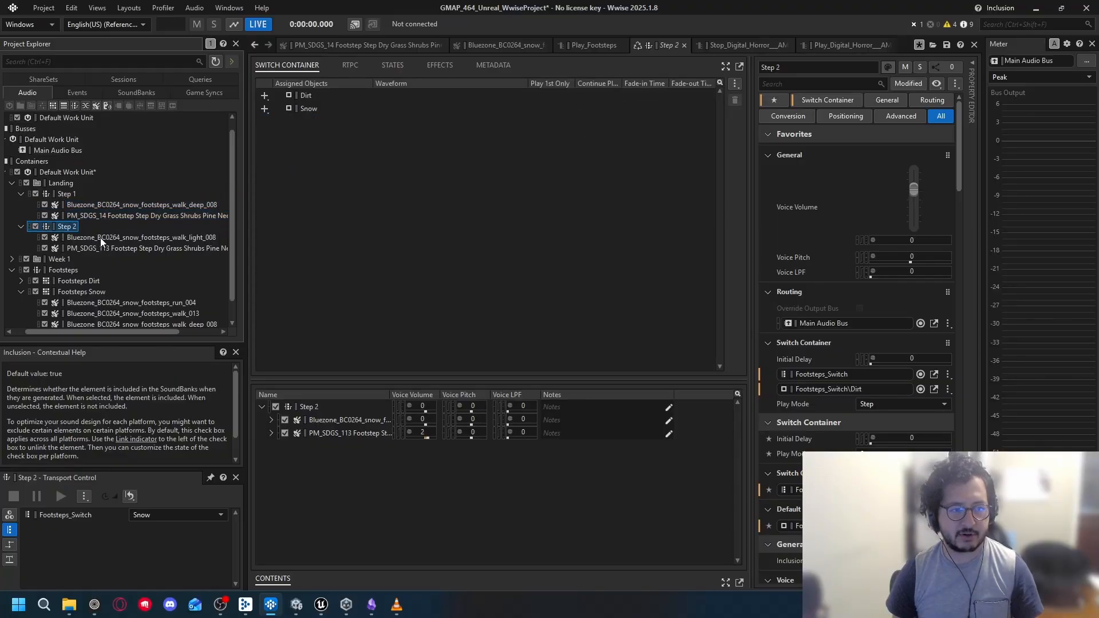
left_click_drag(102, 237, 301, 127)
left_click_drag(100, 245, 320, 102)
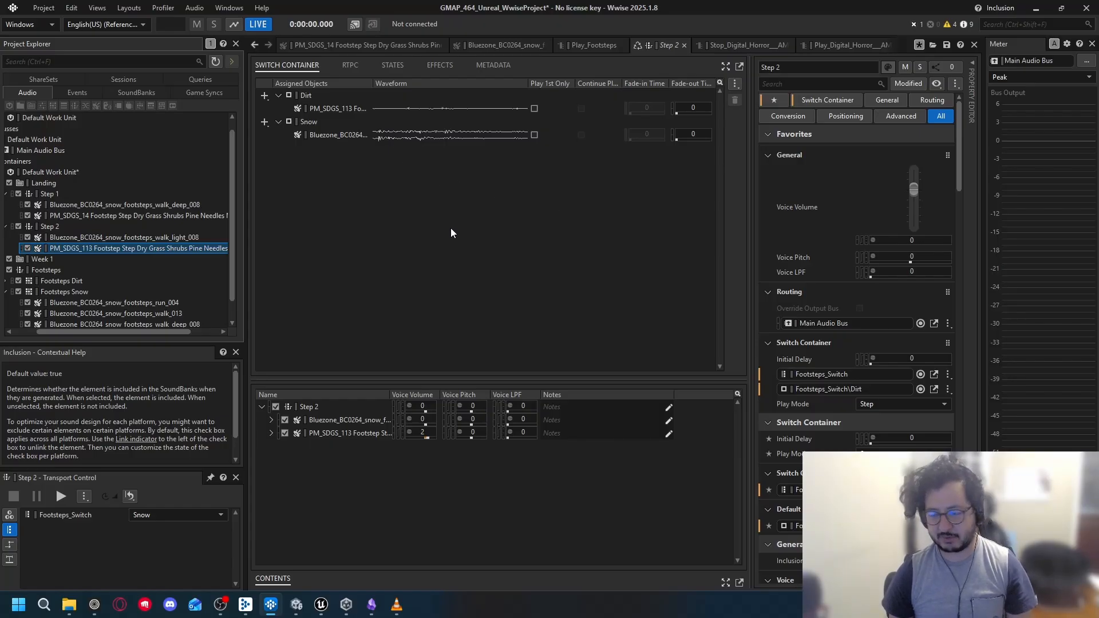
Remove both Play actions targeting the PM_SDGS_14 and PM_SDGS_113 sounds from the Landing event
left_click(87, 92)
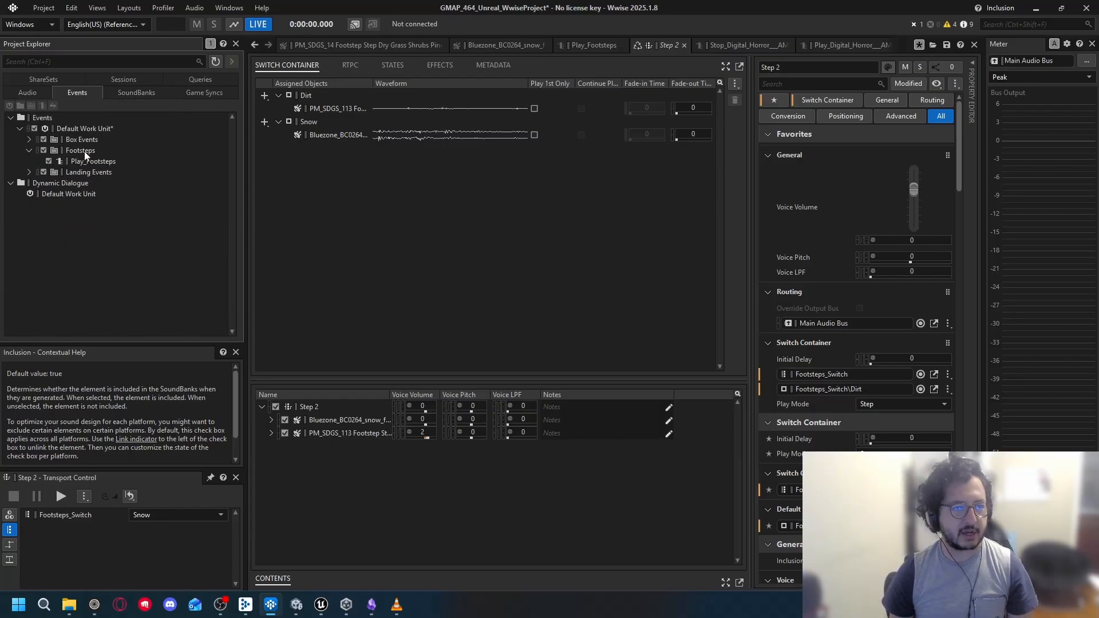
double_click(83, 151)
left_click(90, 161)
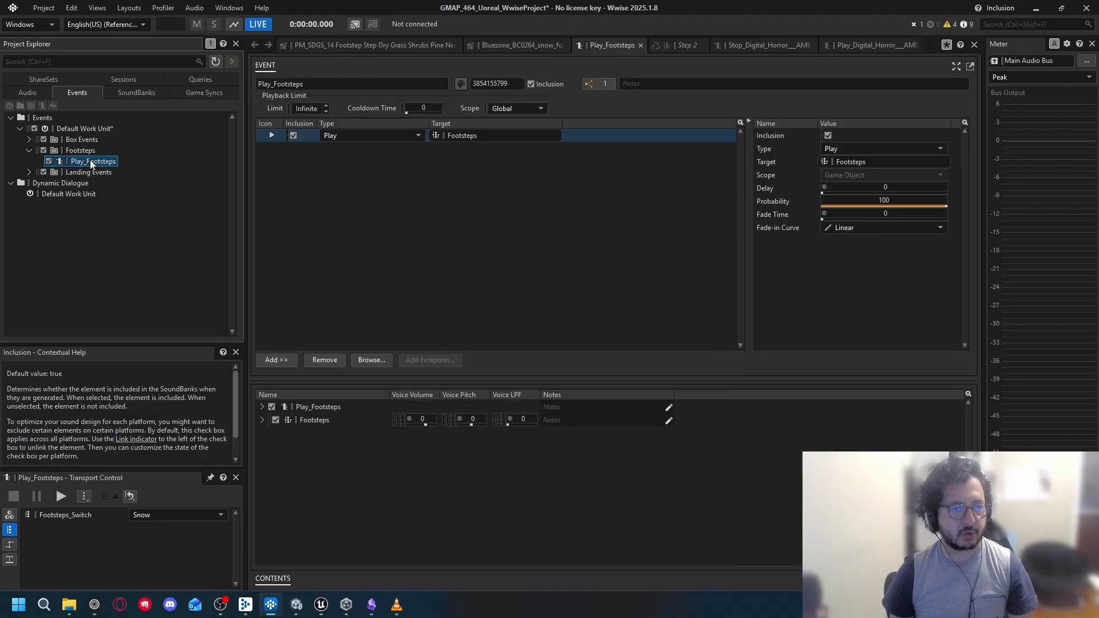
left_click(28, 151)
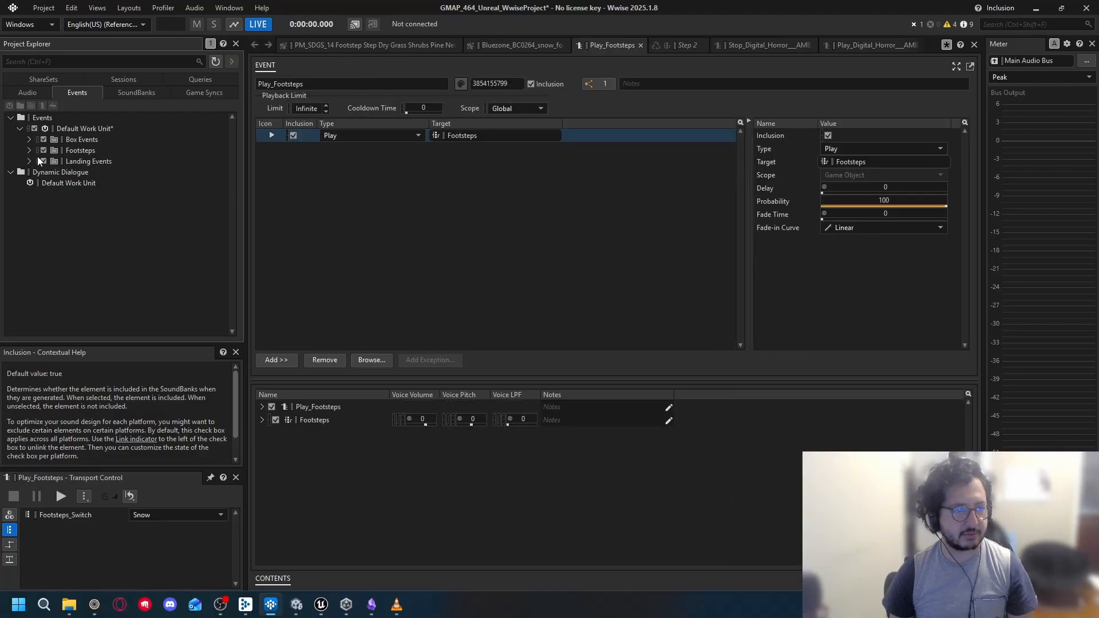
left_click(29, 160)
left_click(86, 173)
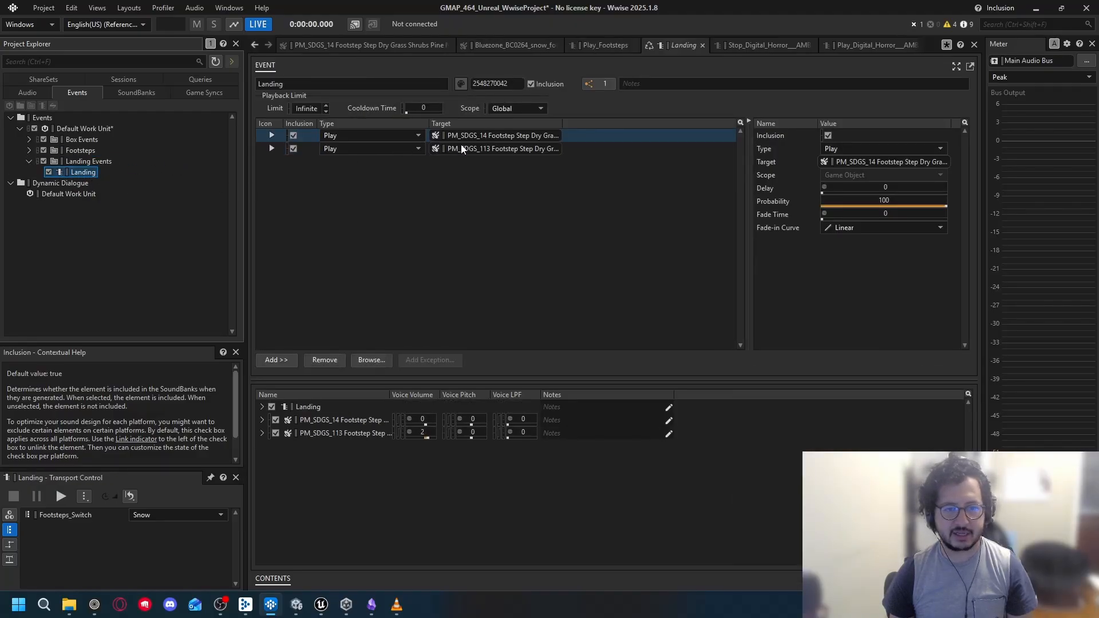
left_click(588, 149)
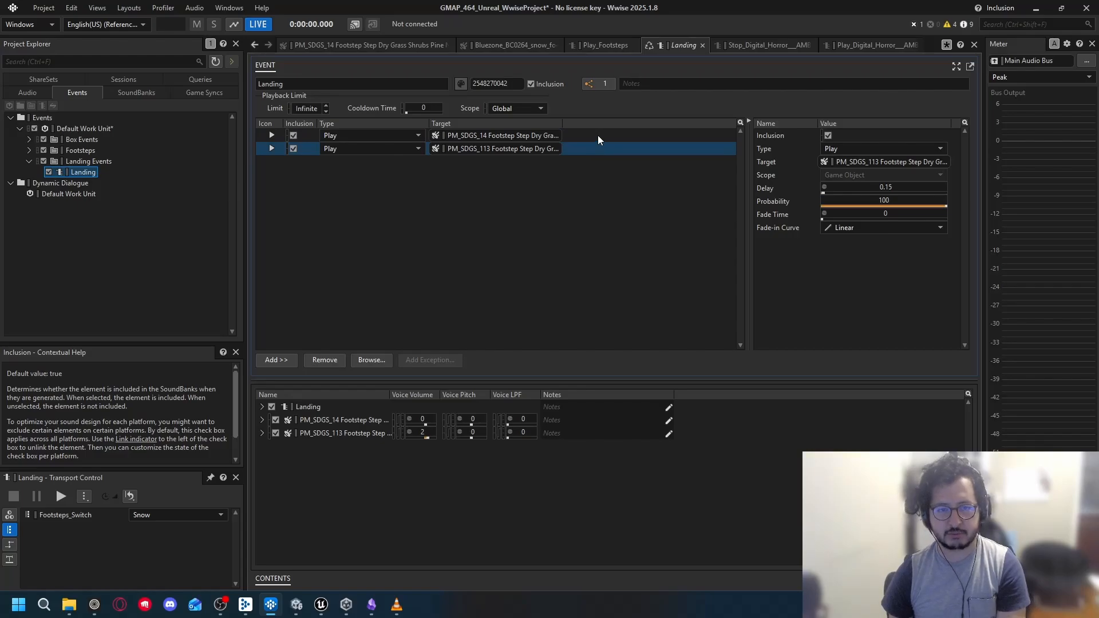
key("Delete")
key("Delete")
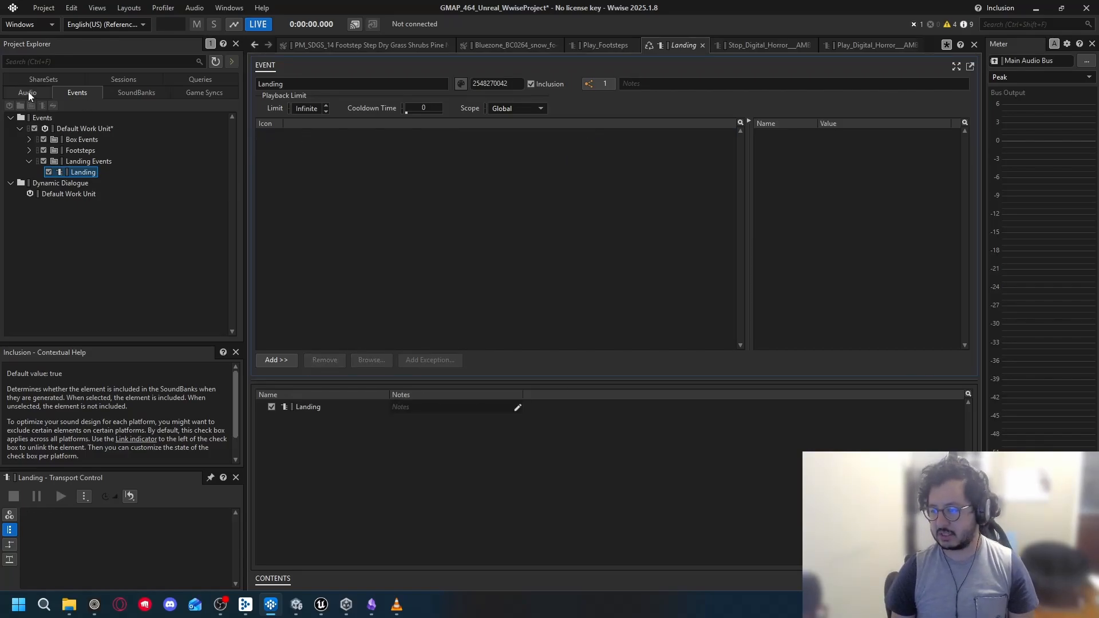
Add the Step 1 and Step 2 switch containers to the Landing event as Play actions
left_click(28, 92)
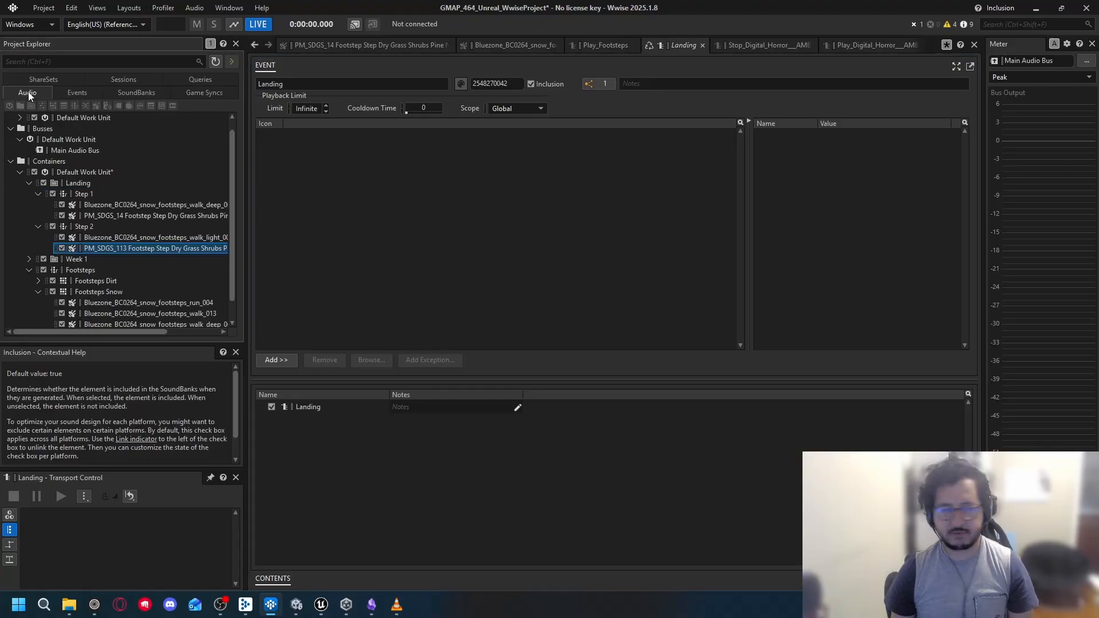
left_click(39, 224)
left_click(43, 198)
left_click(40, 205)
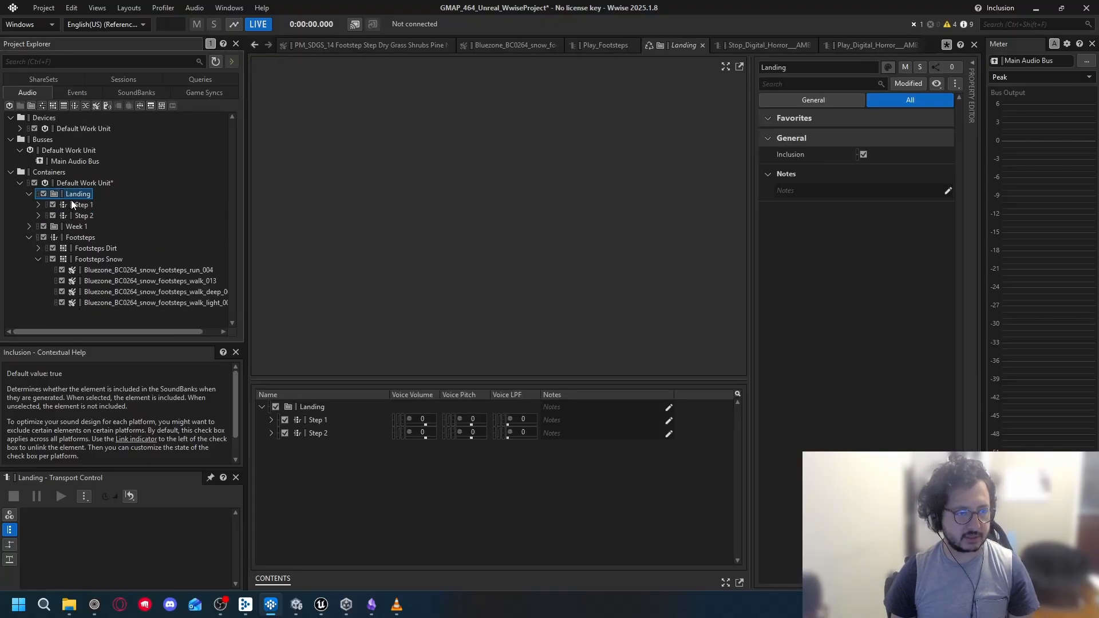
left_click(88, 206)
left_click(86, 217, "shift")
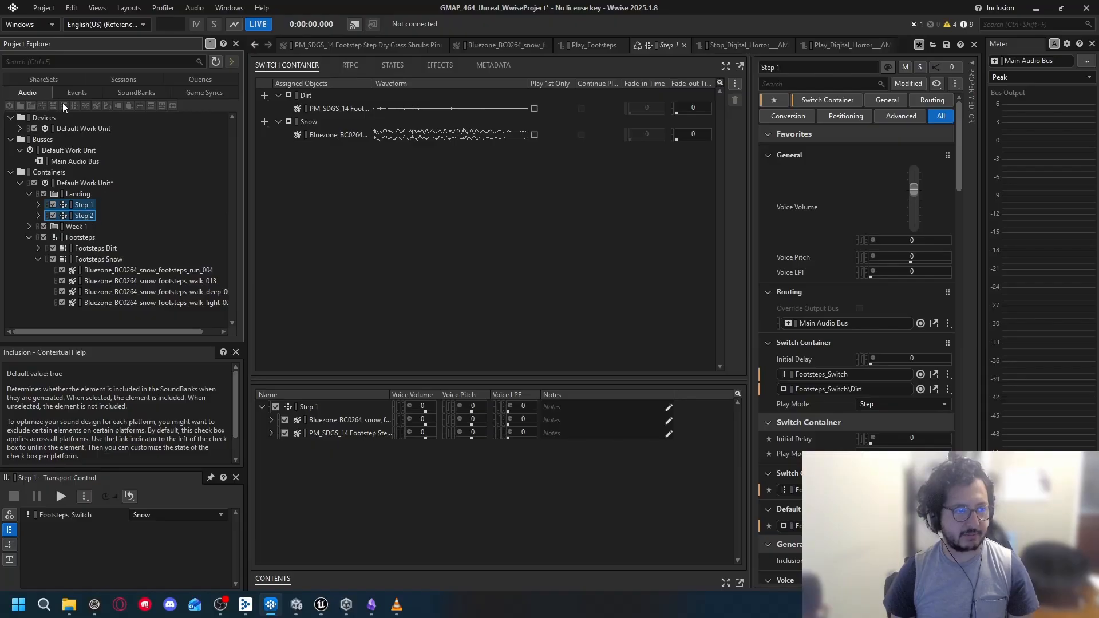
left_click(75, 91)
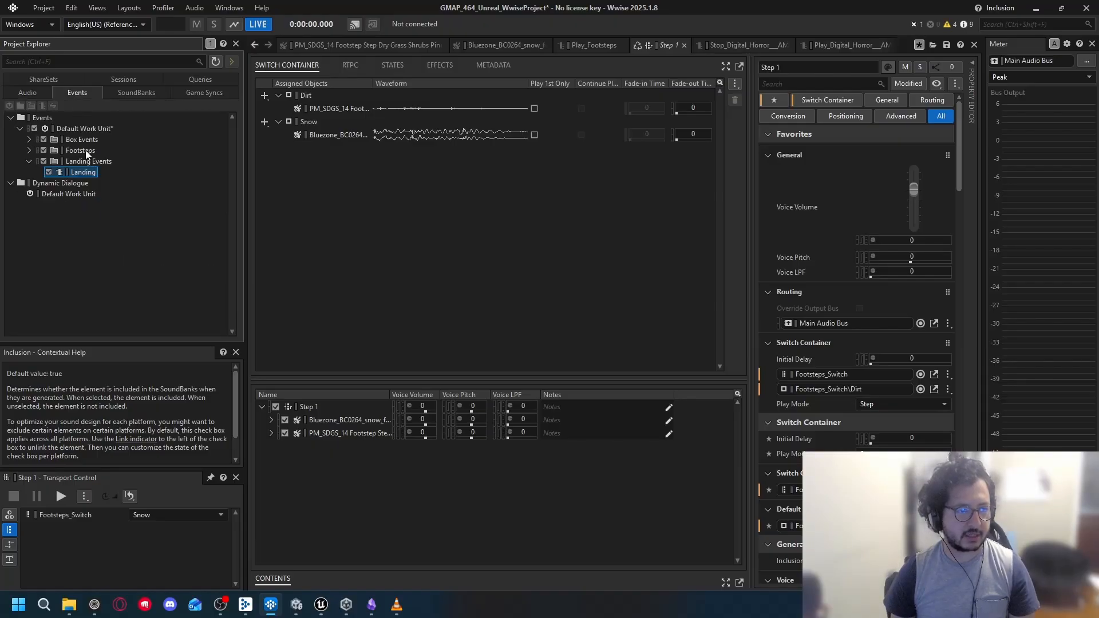
left_click(35, 94)
left_click(67, 95)
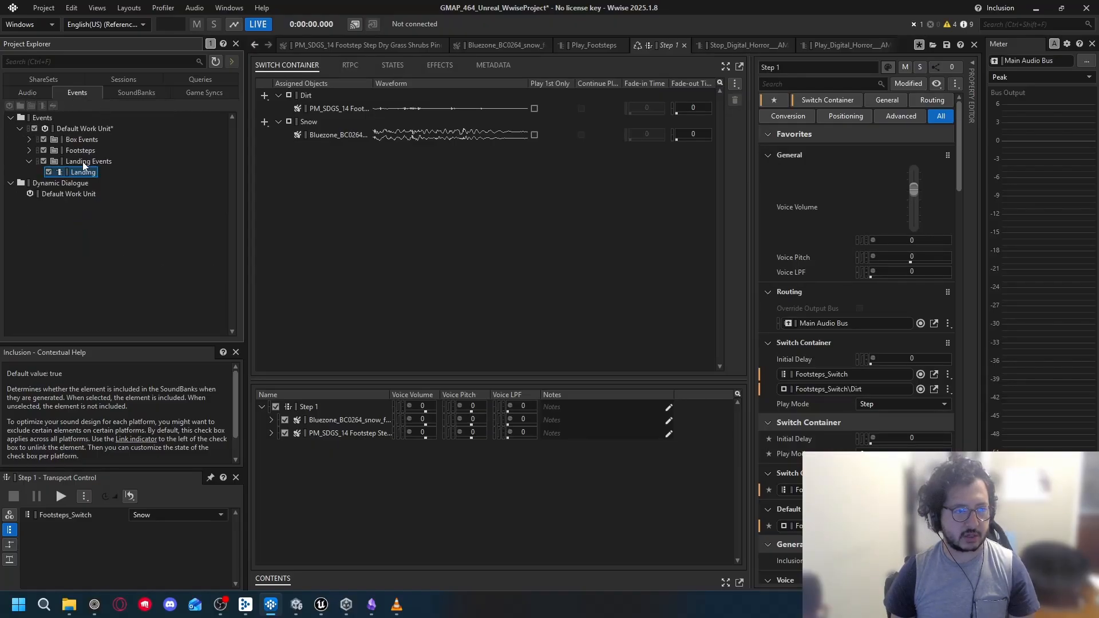
left_click(83, 165)
left_click(35, 94)
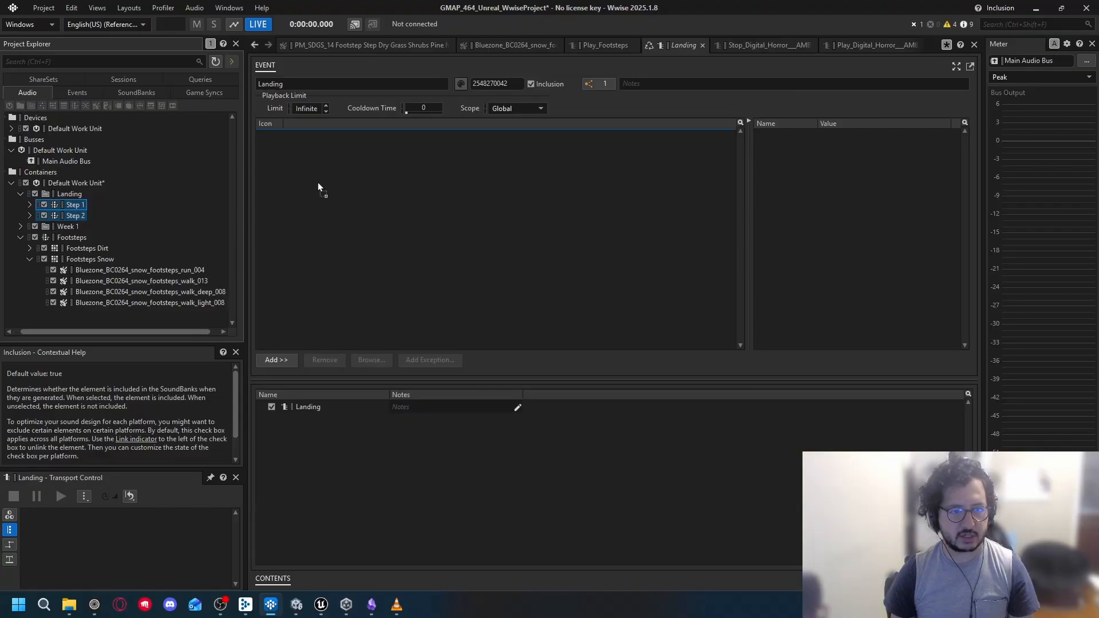
left_click_drag(317, 182, 320, 185)
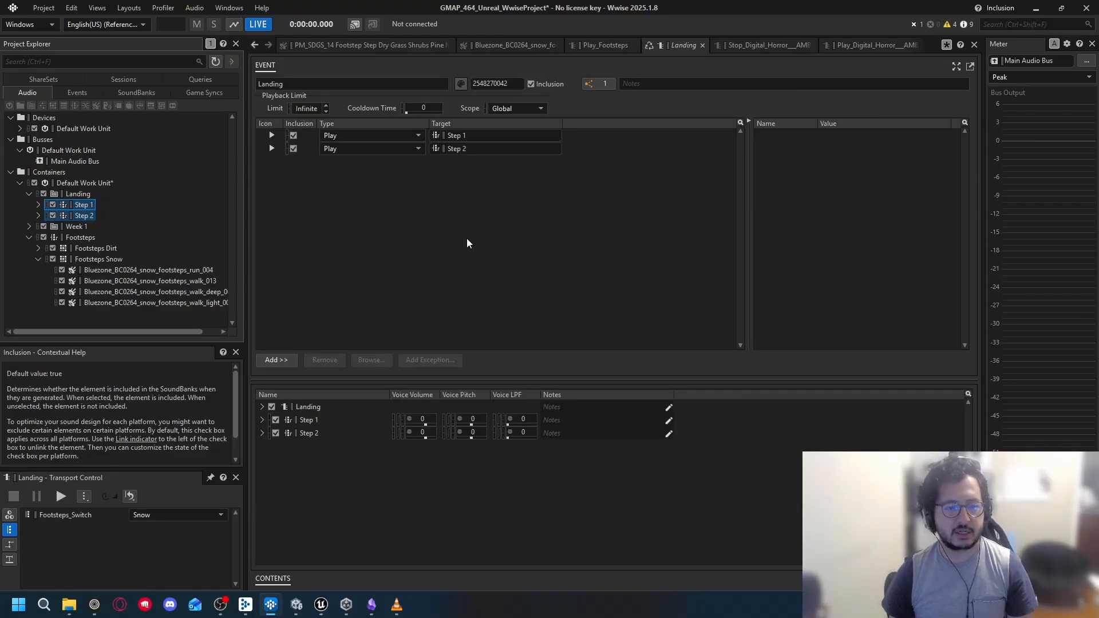
Audition the Step 1 container while alternating Footsteps_Switch between Snow and Dirt
left_click(739, 419)
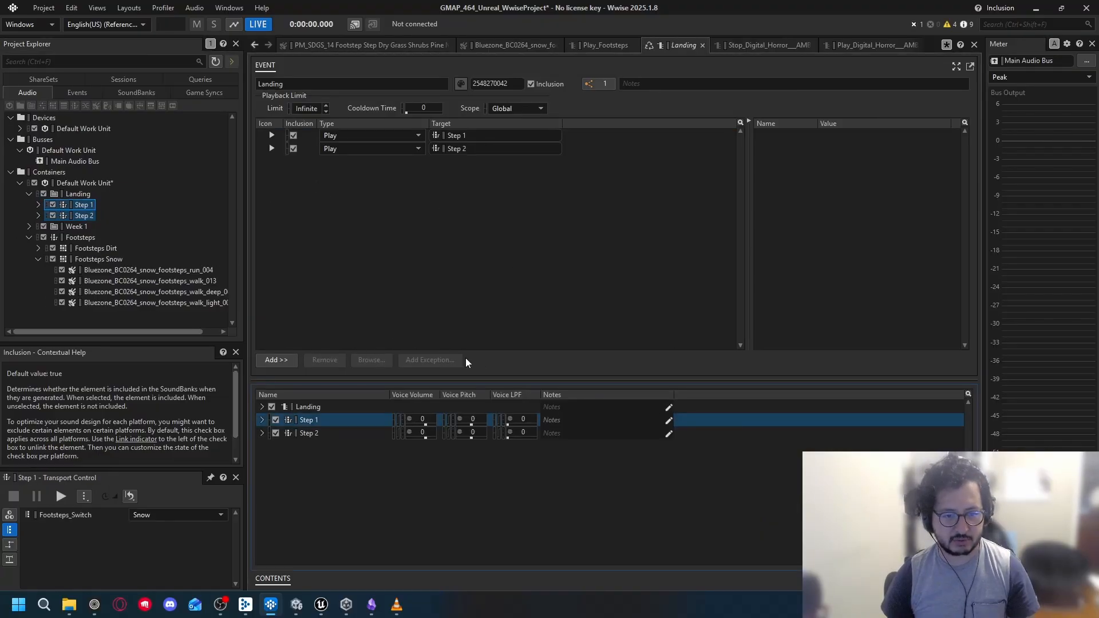
key("space")
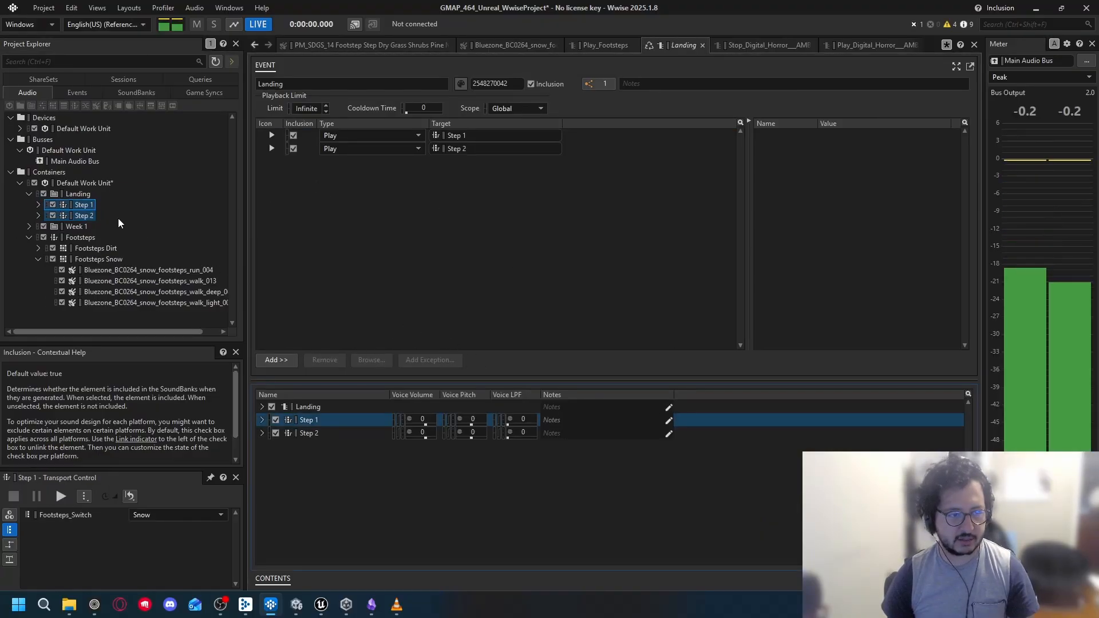
left_click(156, 515)
left_click(165, 527)
key("space")
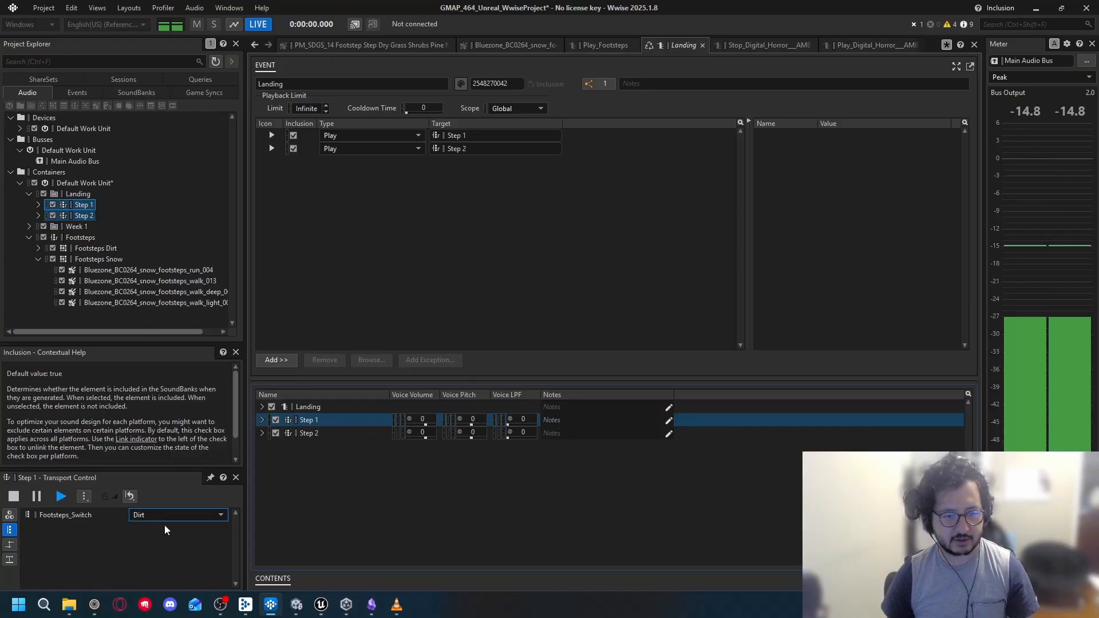
left_click(172, 516)
left_click(161, 537)
key("space")
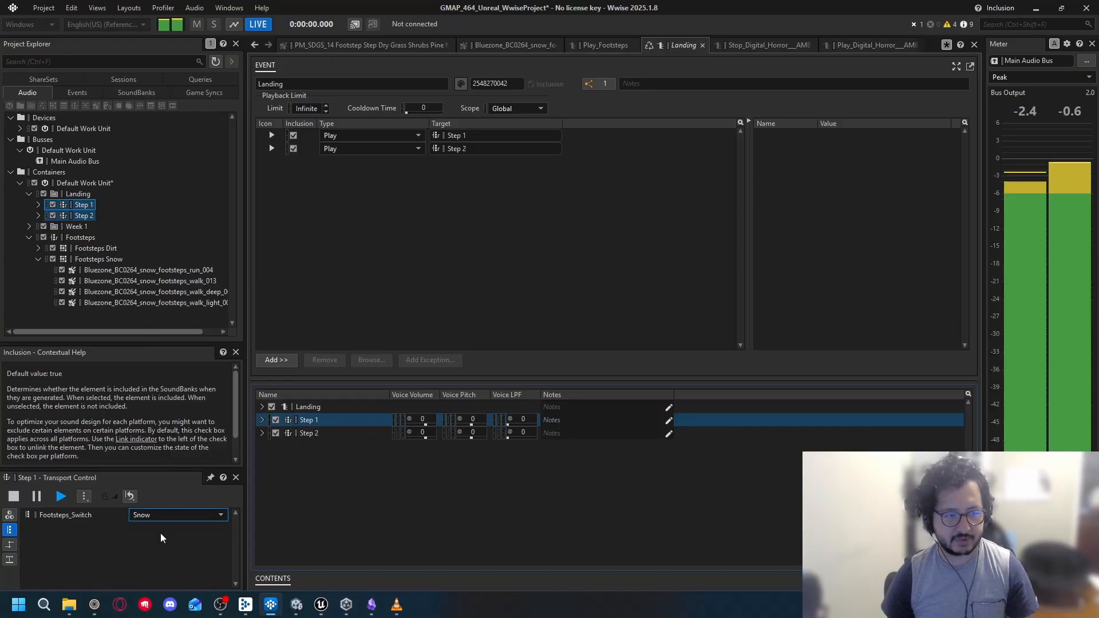
left_click(172, 515)
left_click(165, 535)
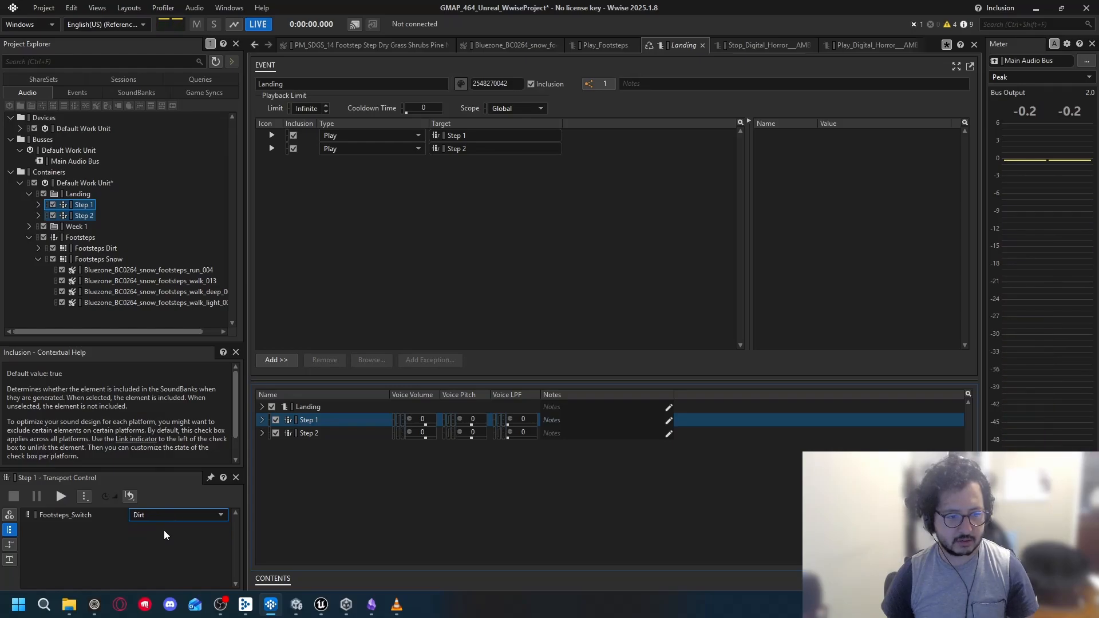
key("space")
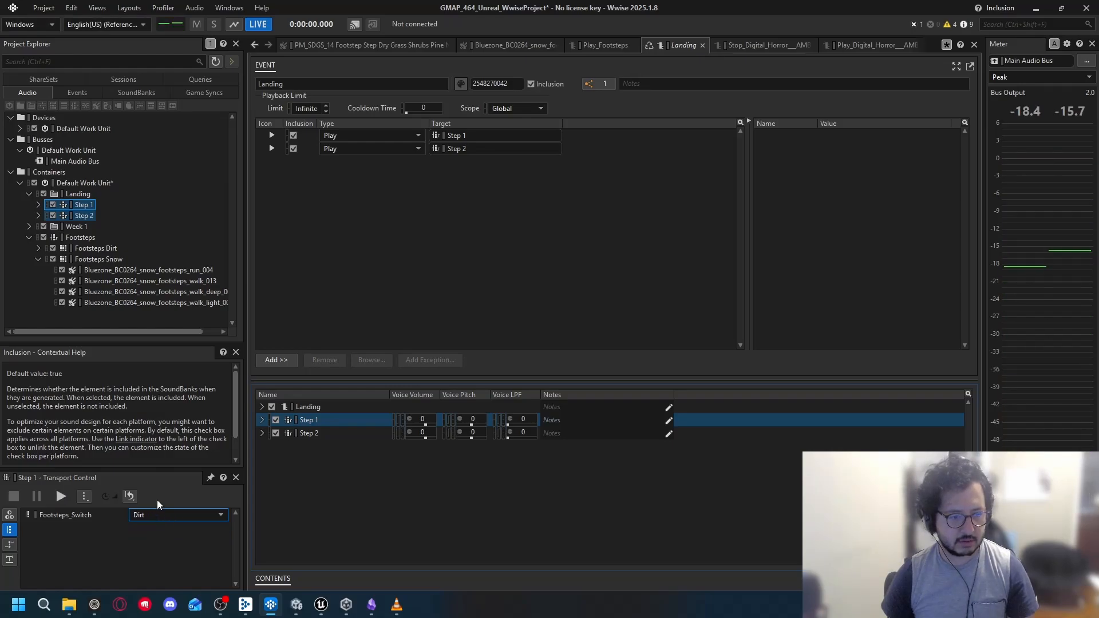
Audition the Landing event with Footsteps_Switch set to Dirt and to Snow
left_click(78, 93)
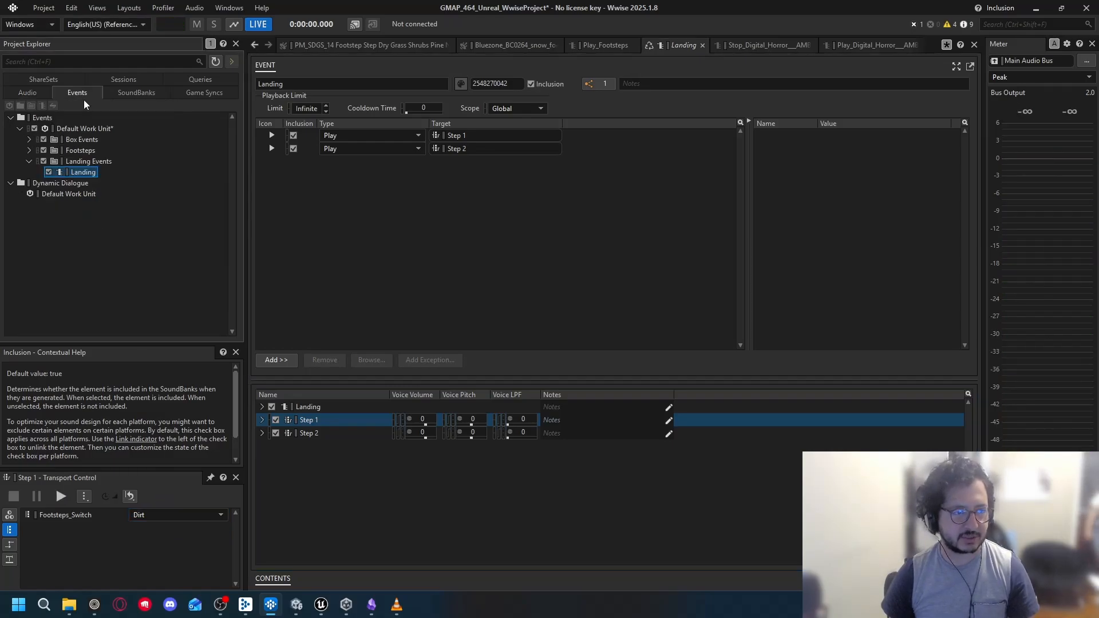
key("space")
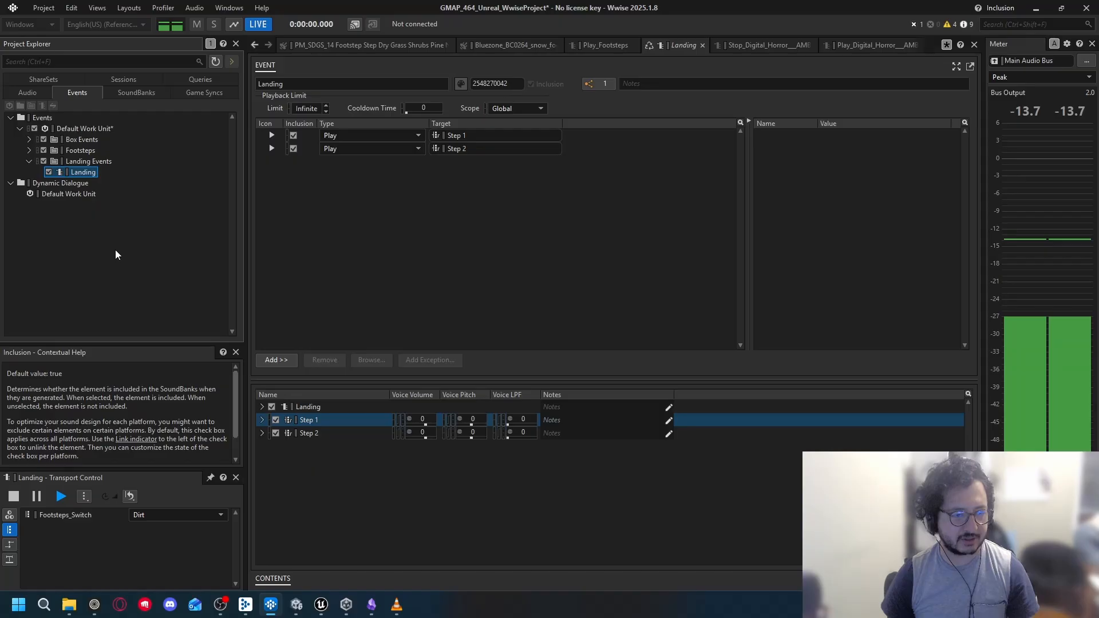
left_click(171, 515)
left_click(159, 540)
key("space")
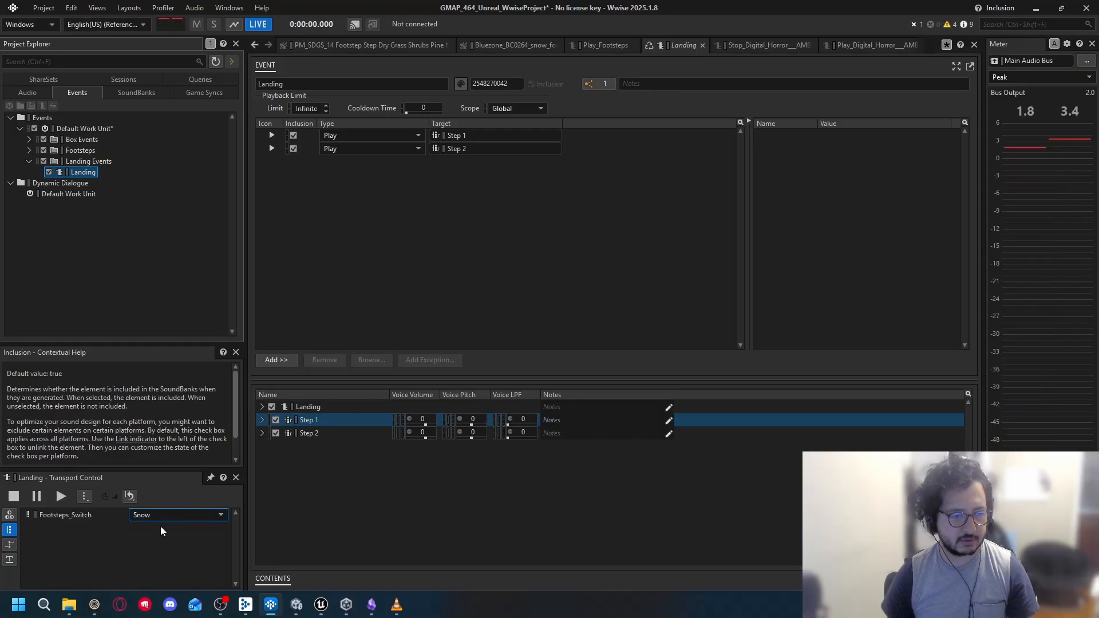
key("space")
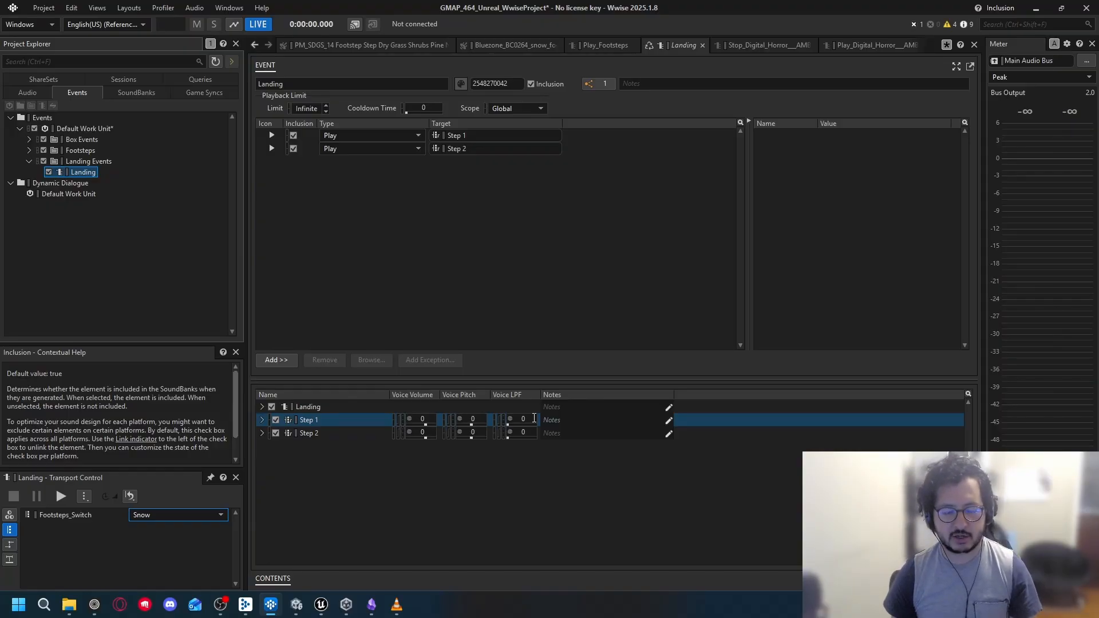
Set the delay of the Landing event's Step 2 Play action to 0.12 seconds
left_click(360, 435)
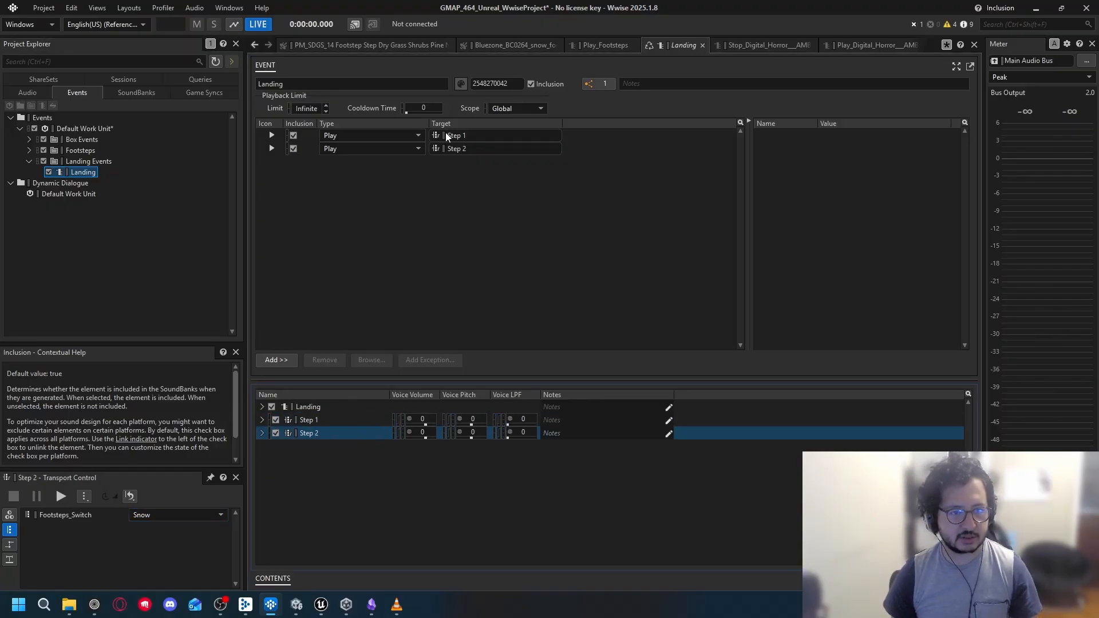
left_click(80, 174)
left_click(595, 151)
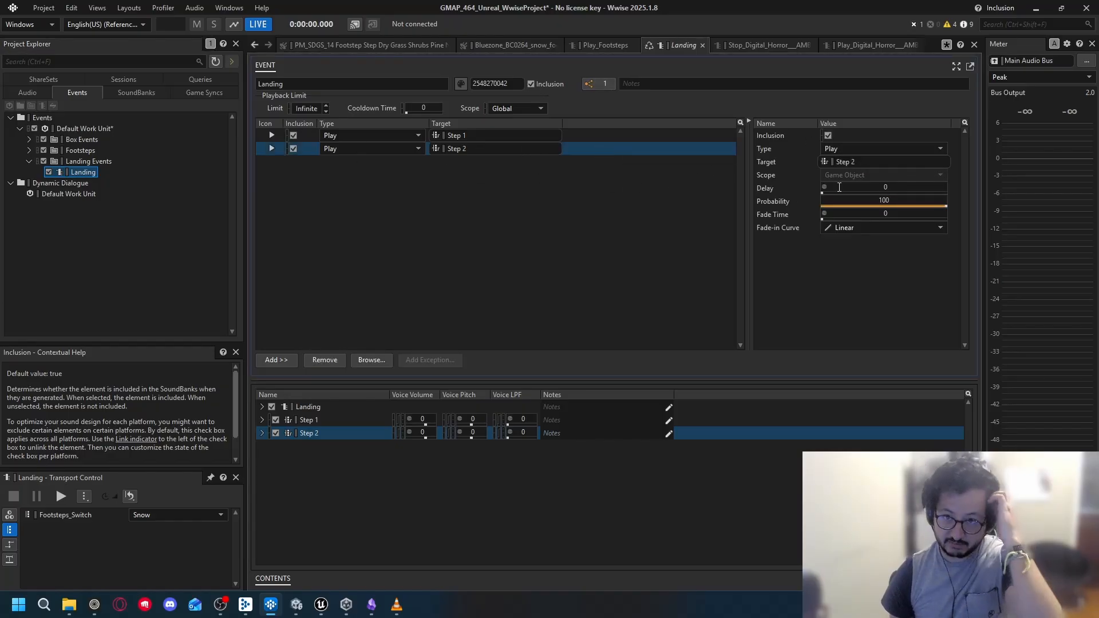
left_click(878, 188)
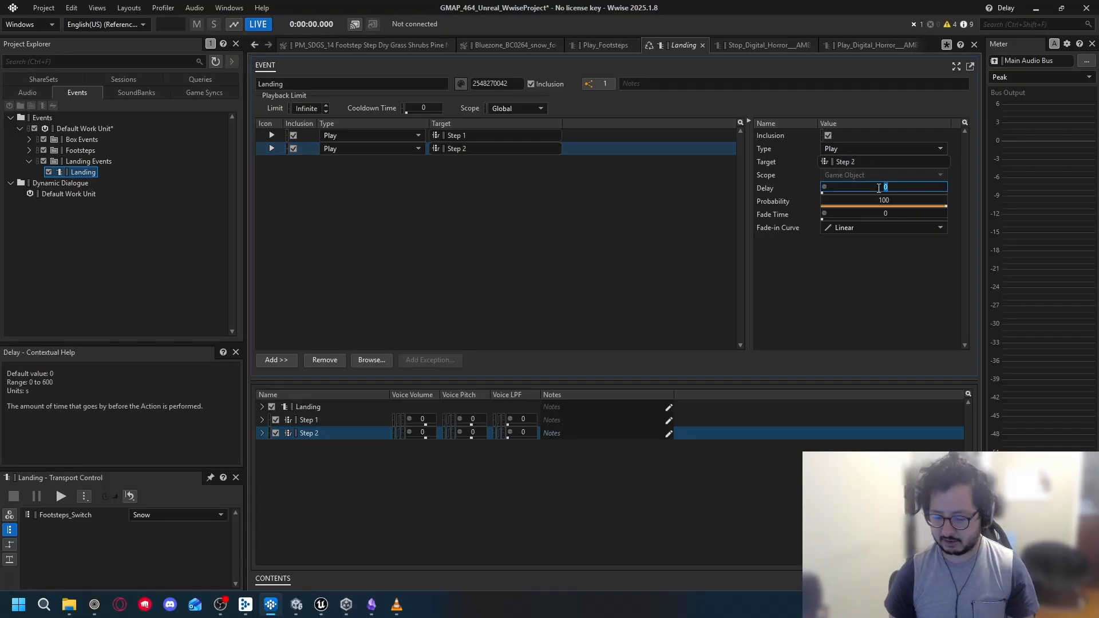
type("0.")
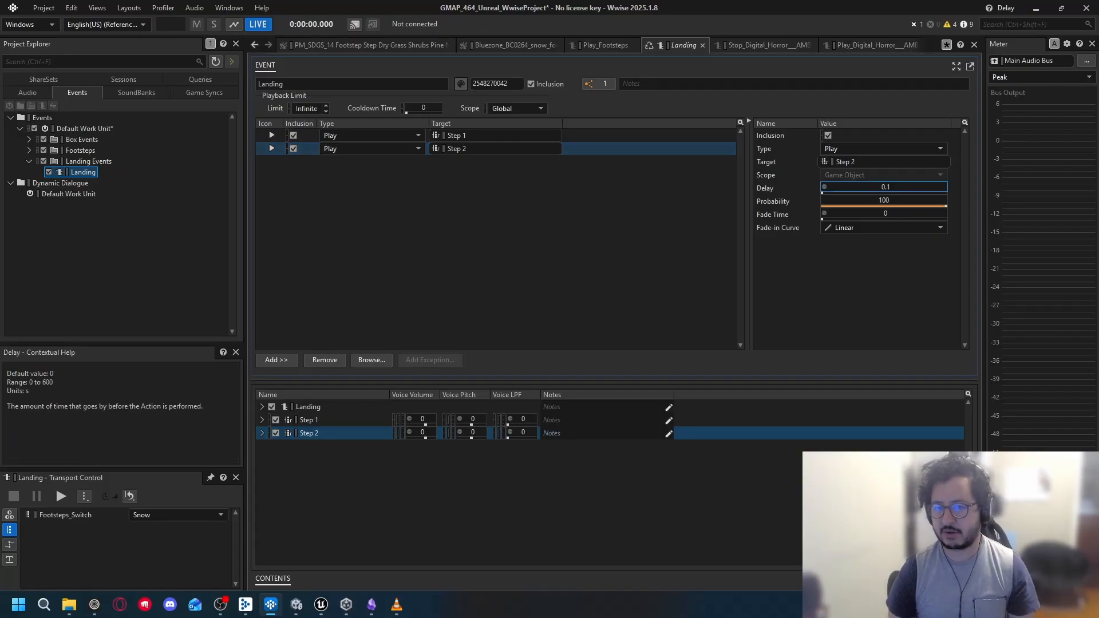
type("12")
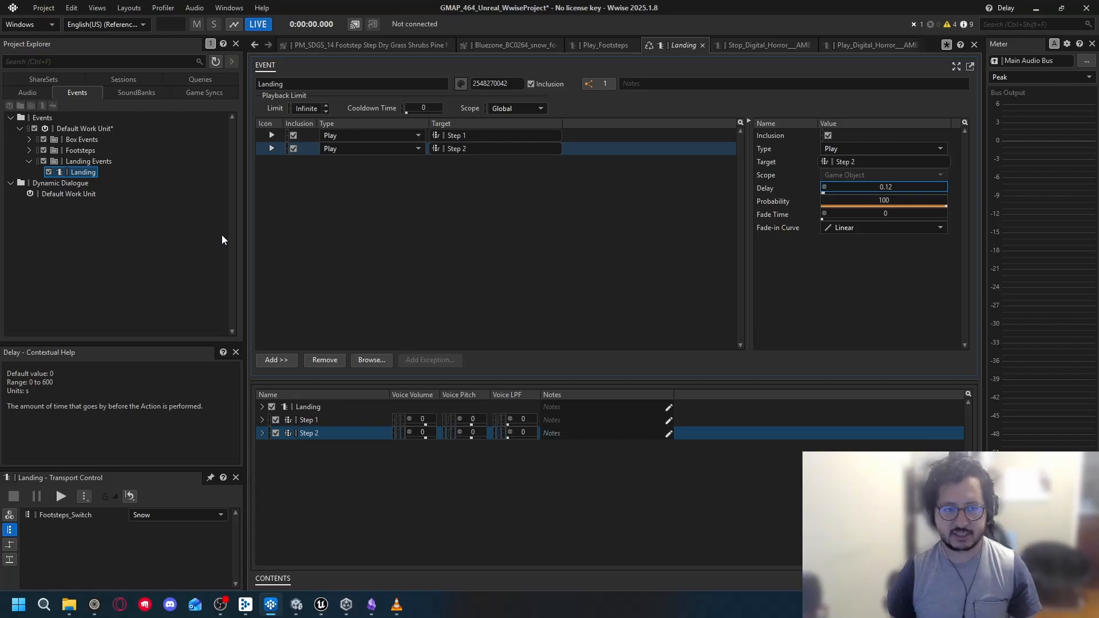
left_click(596, 136)
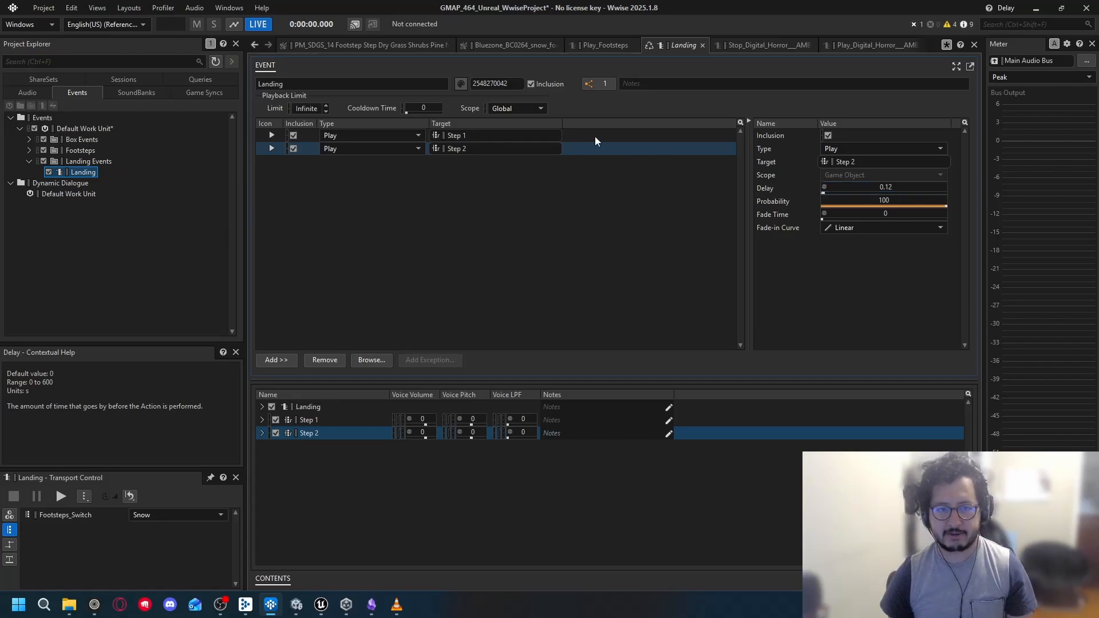
Audition the Landing event with Footsteps_Switch set to Snow and to Dirt, finishing on Snow
left_click(600, 147)
left_click(71, 176)
key("space")
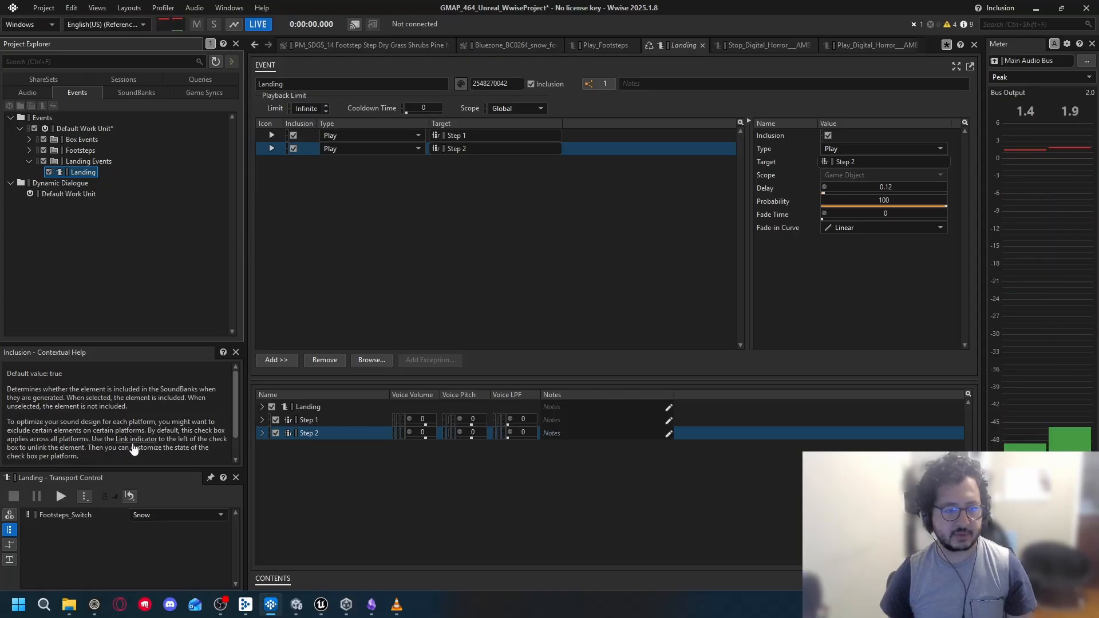
left_click(150, 517)
left_click(151, 524)
key("space")
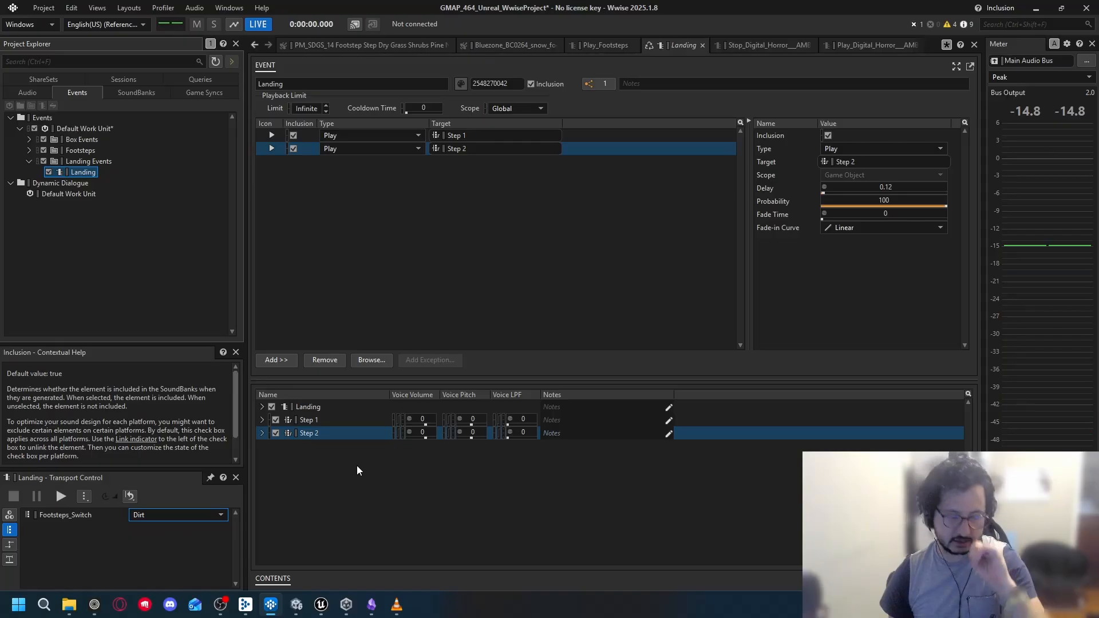
key("space")
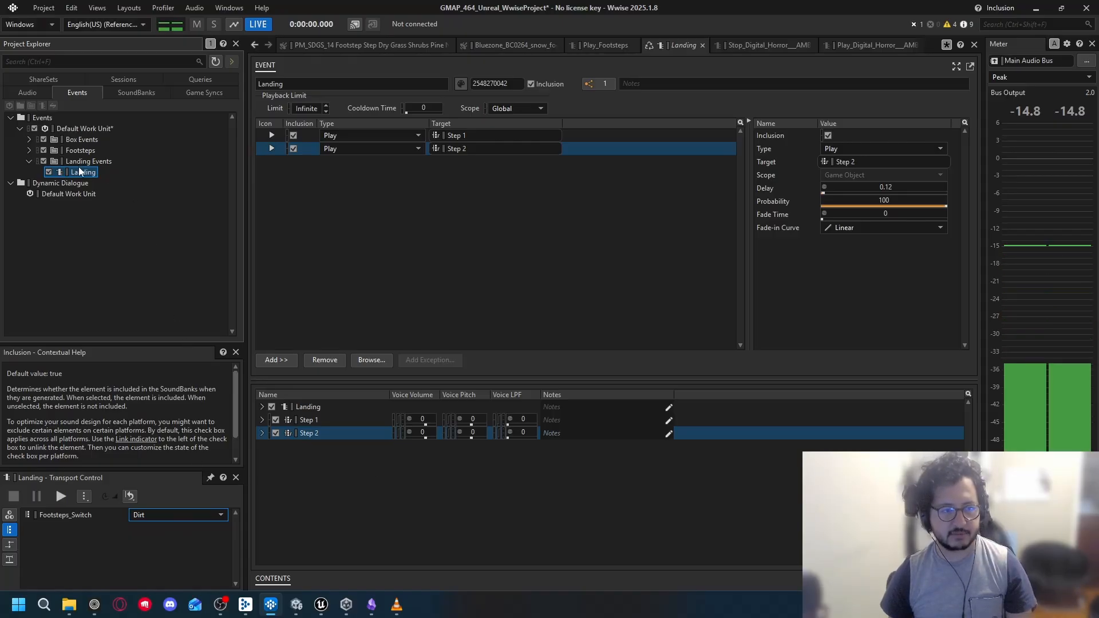
left_click(176, 513)
left_click(164, 533)
key("space")
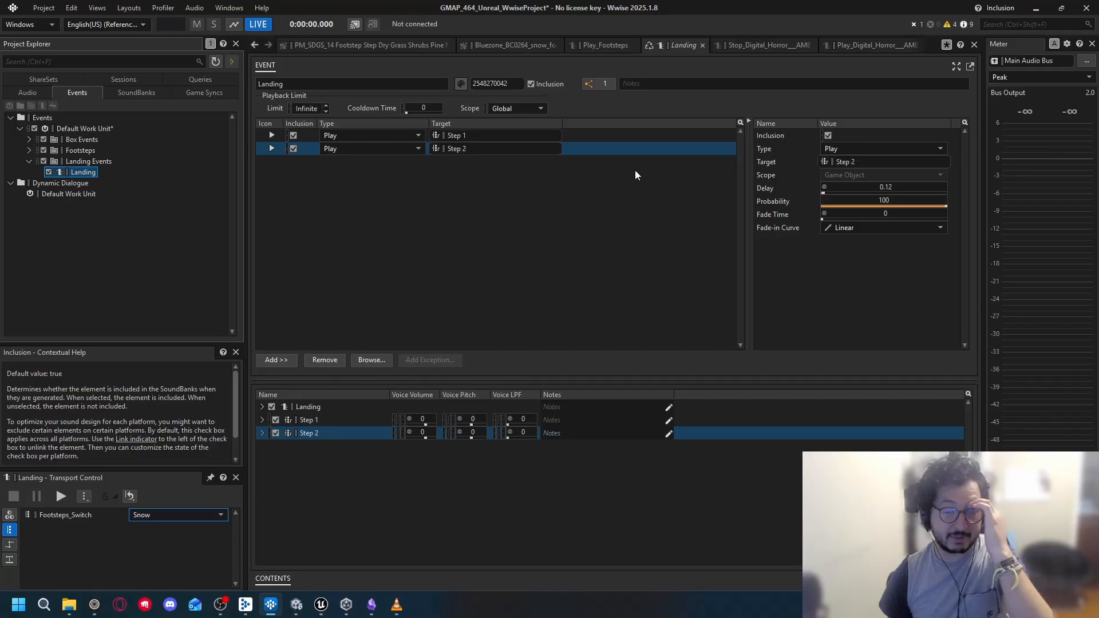
Expand the Step 1 and Step 2 containers and compare their sounds' voice volumes with the Footsteps Snow container
left_click(43, 92)
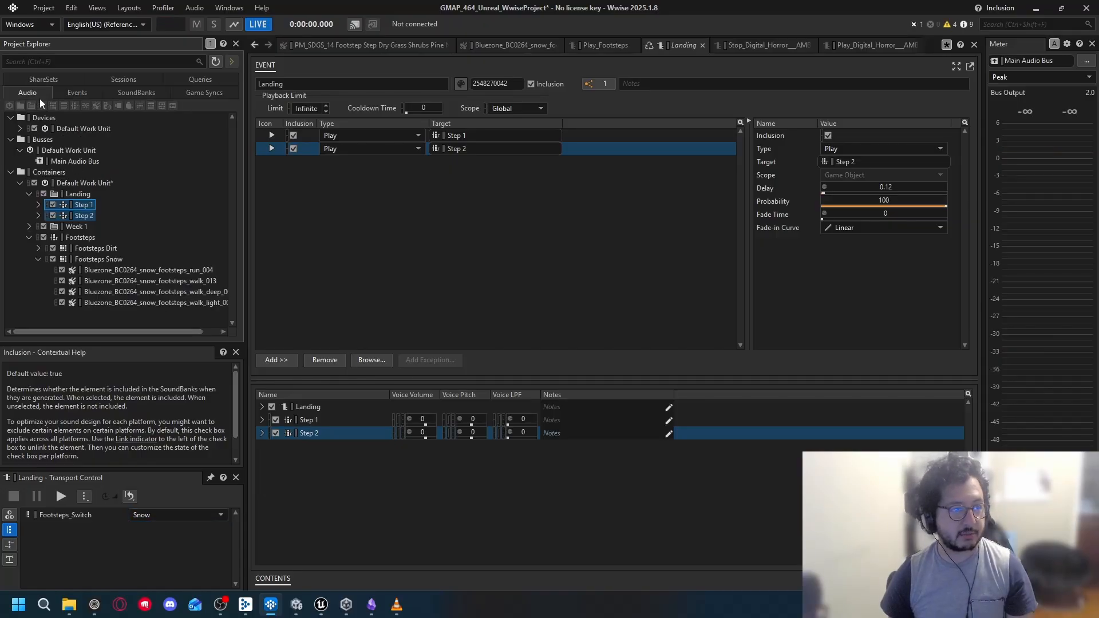
left_click(81, 217)
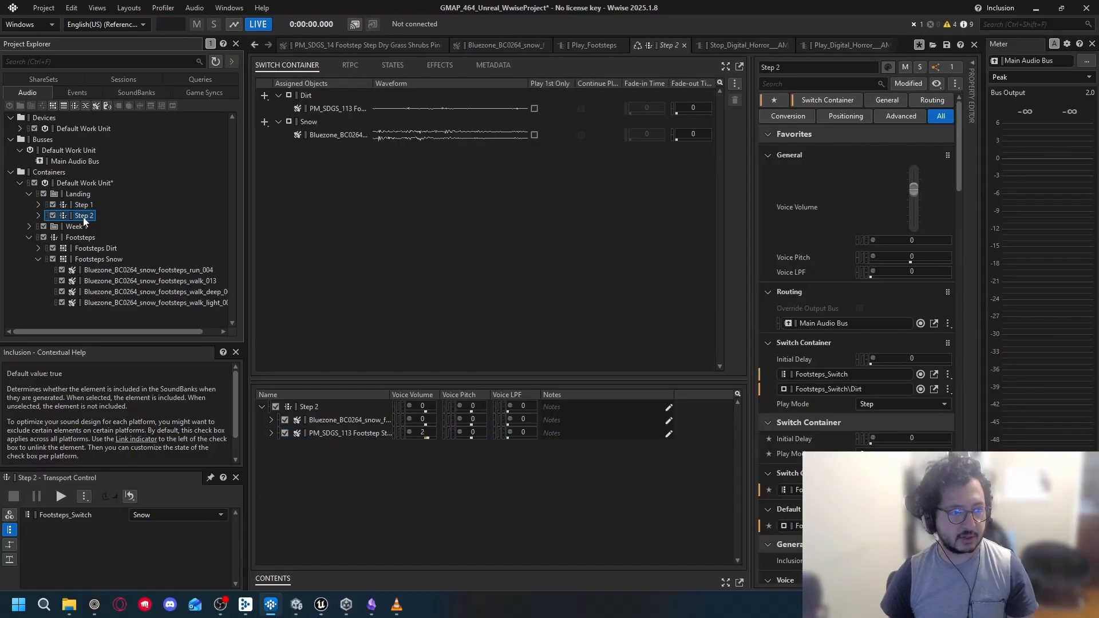
left_click(38, 215)
left_click(38, 204)
left_click(129, 227)
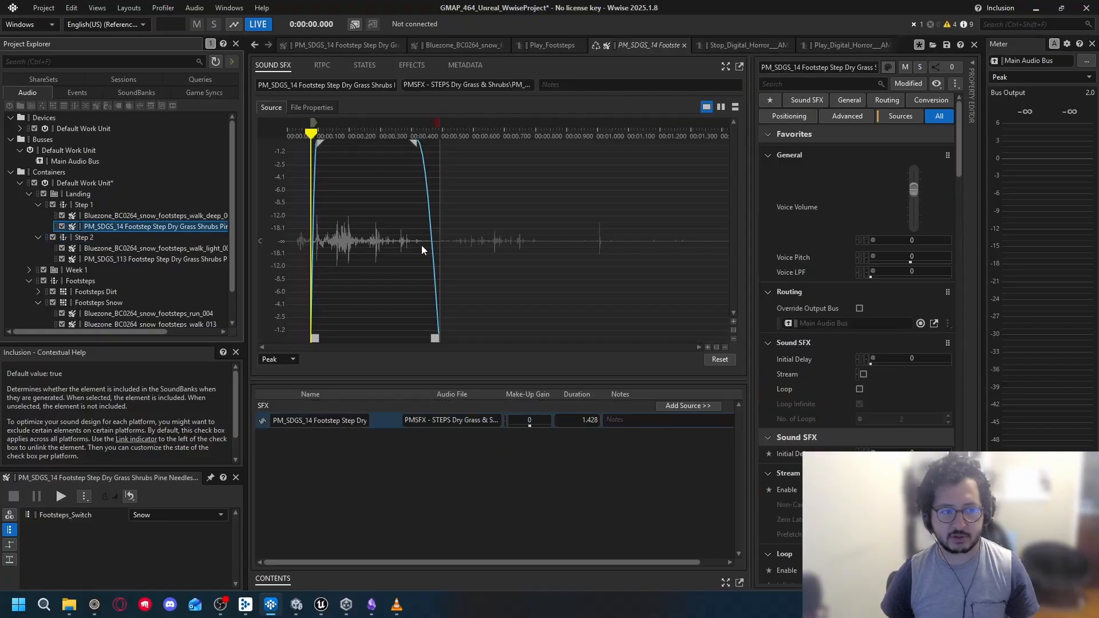
left_click(149, 260, "ctrl")
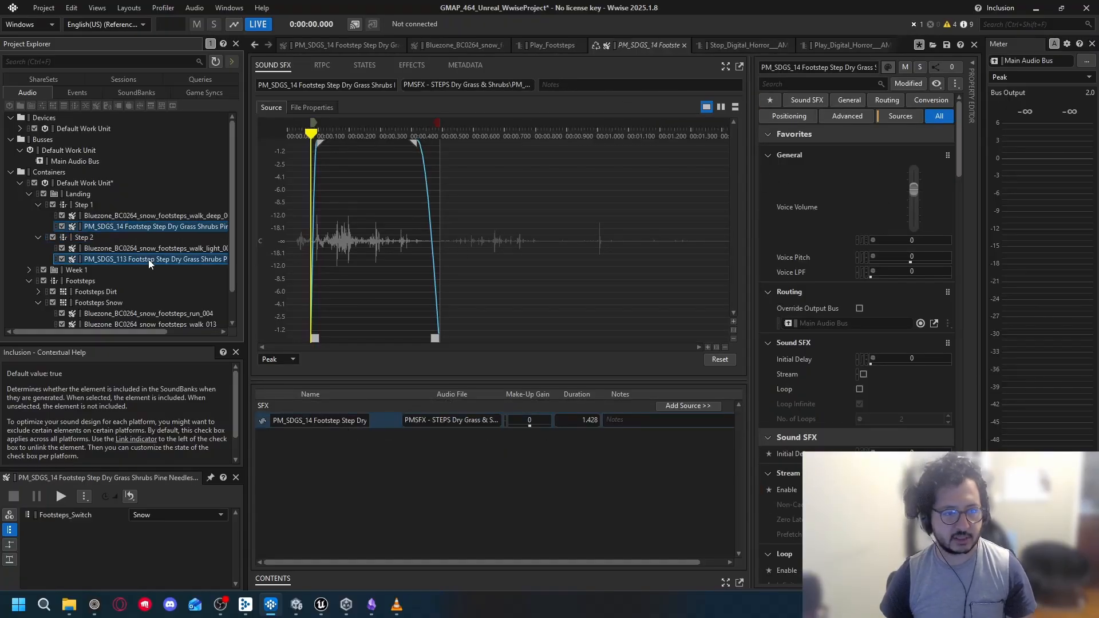
left_click(911, 240)
left_click(92, 303)
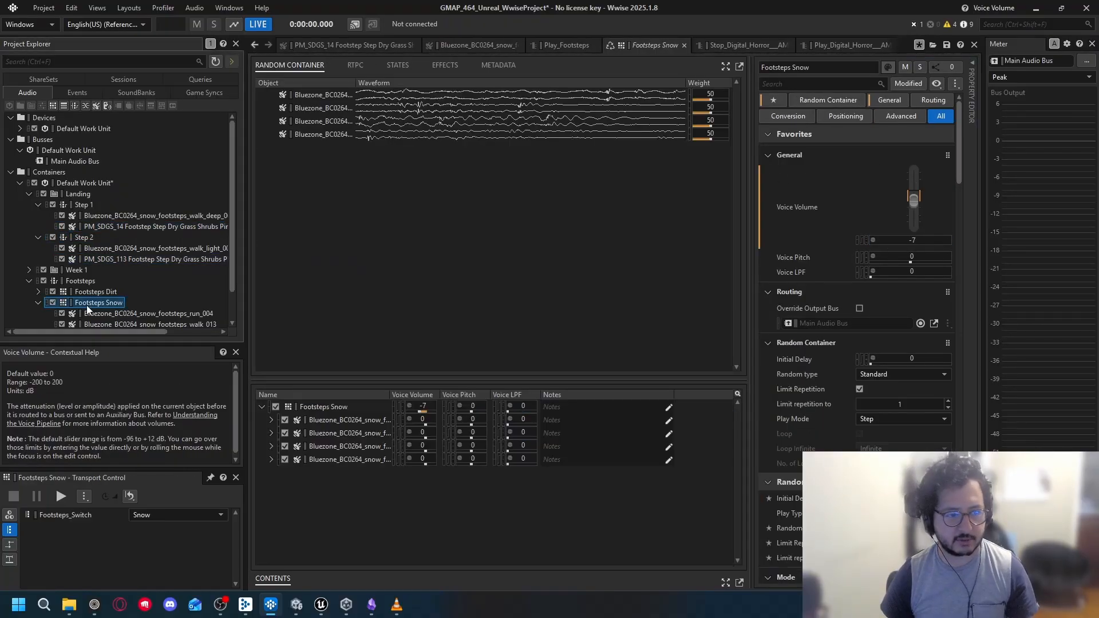
left_click(98, 260)
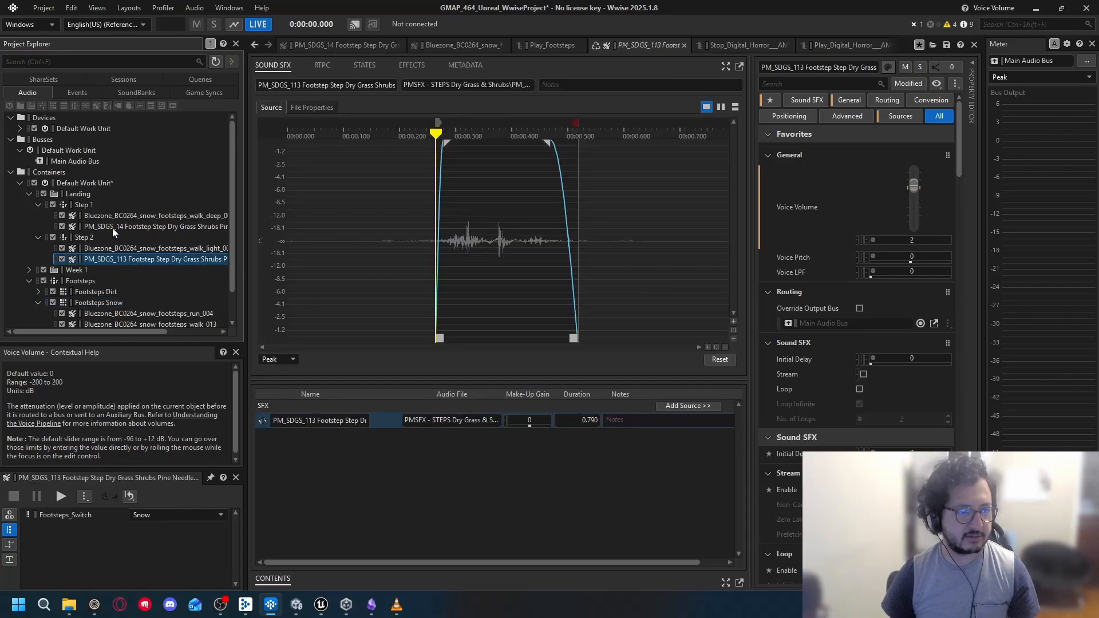
Try to set the voice volume of the walk_light_008 and walk_deep_008 landing snow sounds together to -7
left_click(107, 250)
left_click(112, 216, "ctrl")
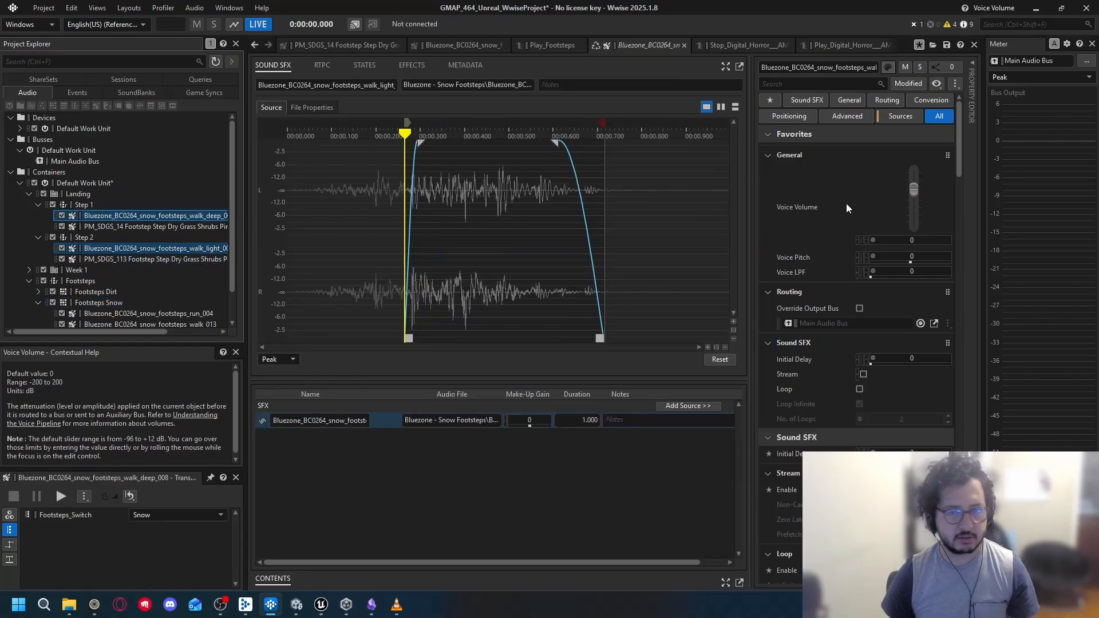
left_click(914, 239)
type("-7")
key("Return")
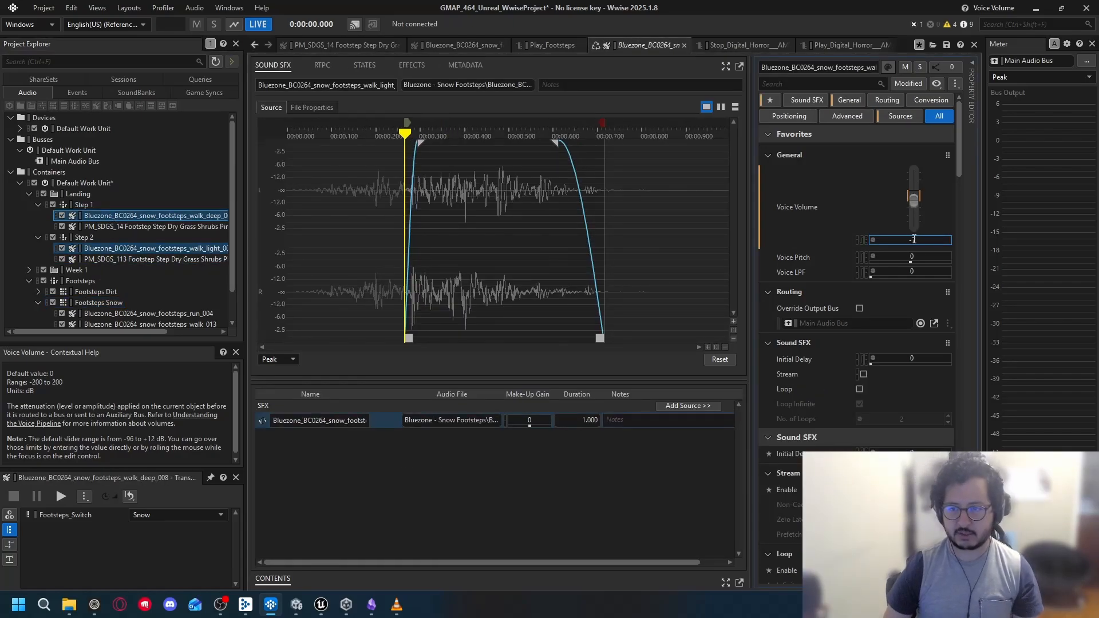
Check both landing snow sounds, then try to raise their shared voice volume to 4
left_click(140, 253)
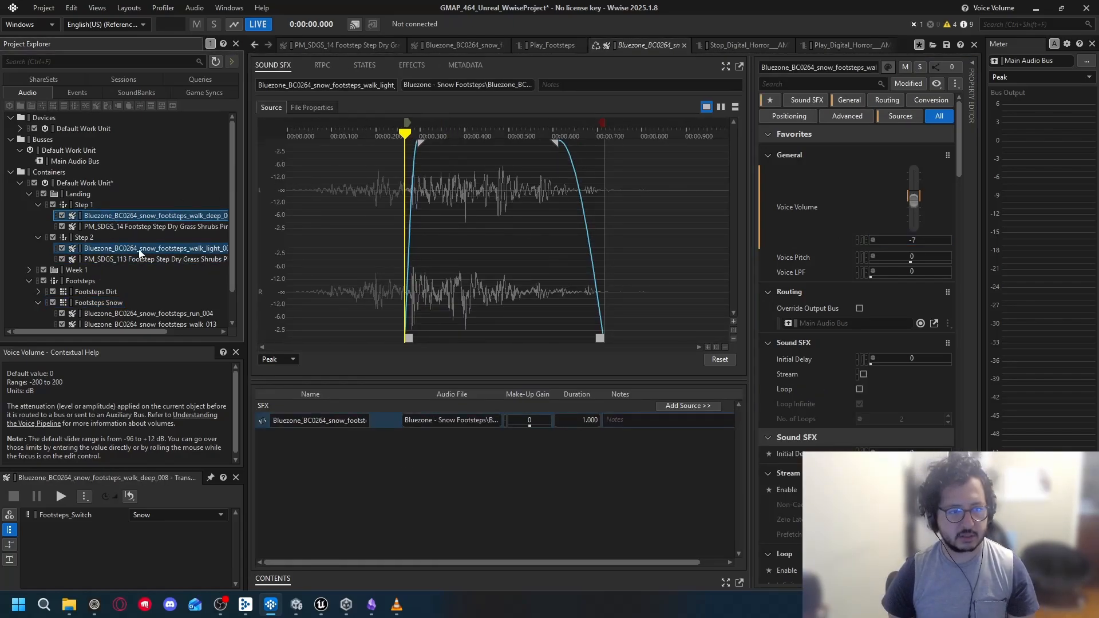
left_click(165, 217)
left_click(155, 250, "ctrl")
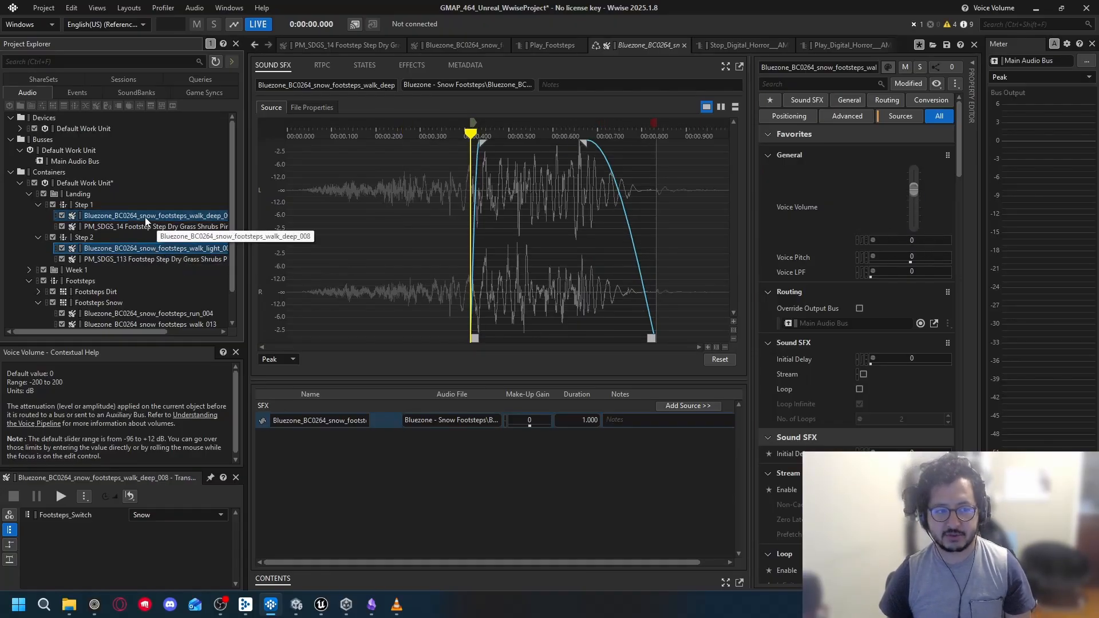
left_click(119, 254)
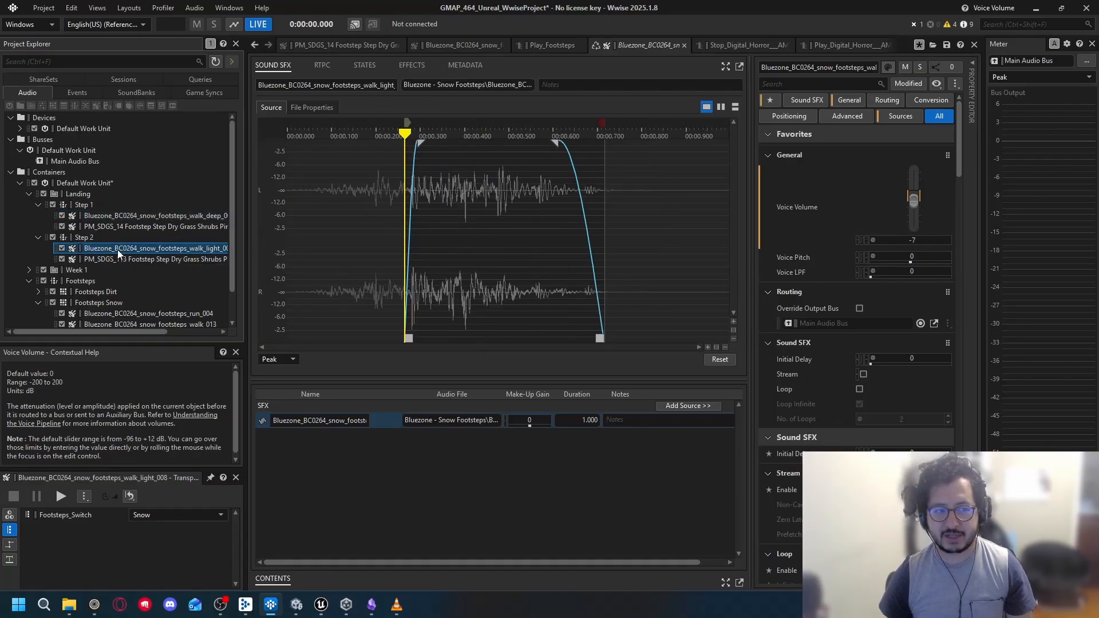
left_click(119, 217, "ctrl")
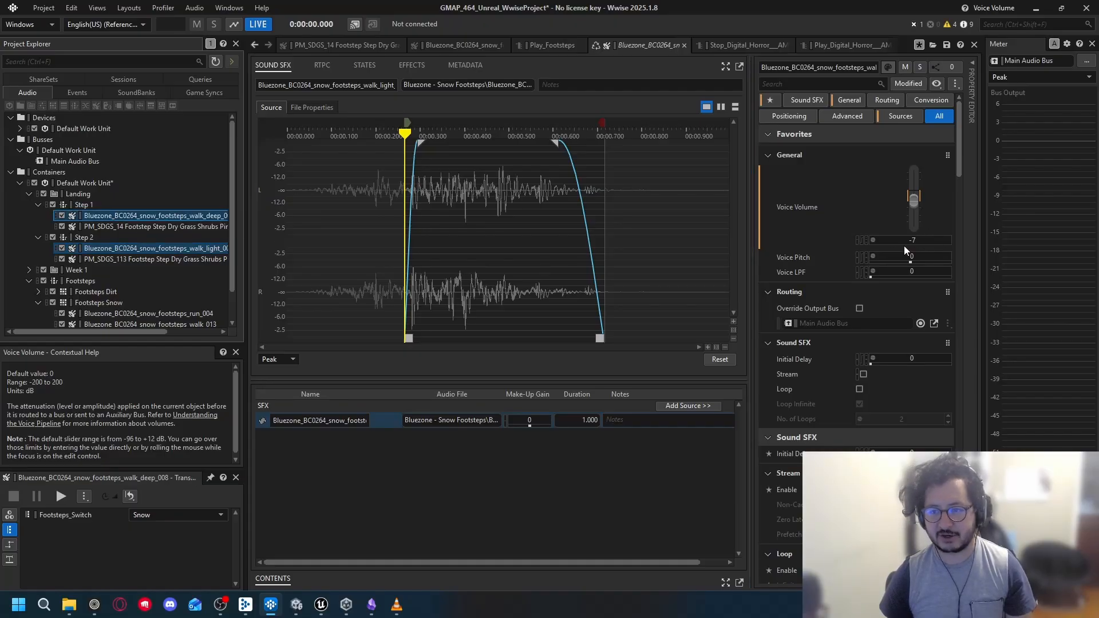
left_click(929, 241)
left_click_drag(914, 198, 915, 184)
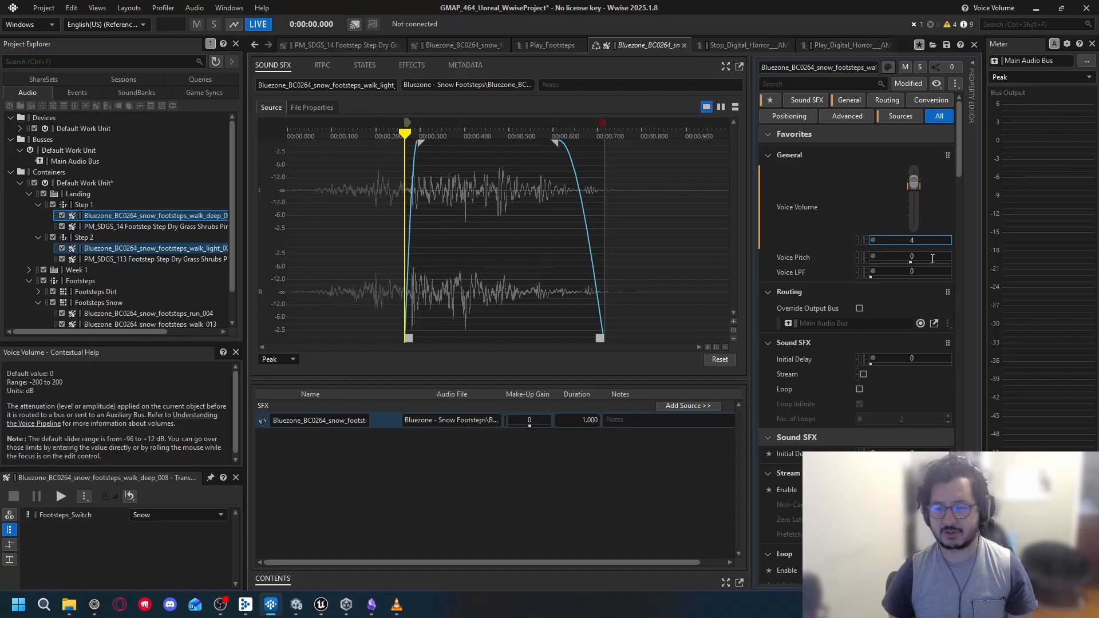
Set the voice volume of Step 1's snow sound, walk_deep_008, to -7
left_click(155, 250)
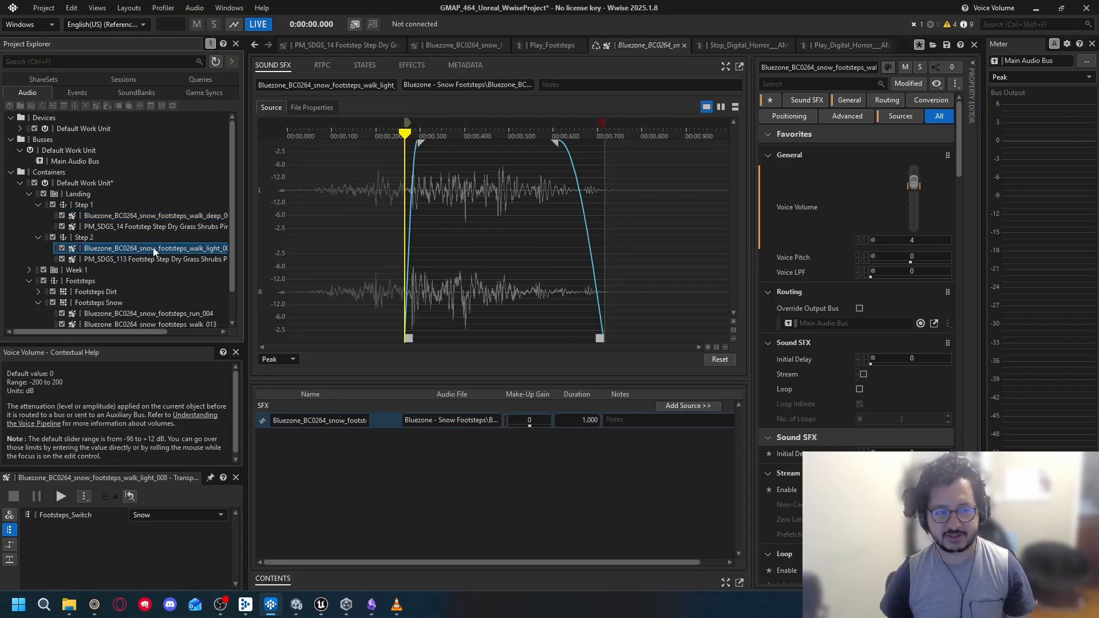
left_click(147, 217)
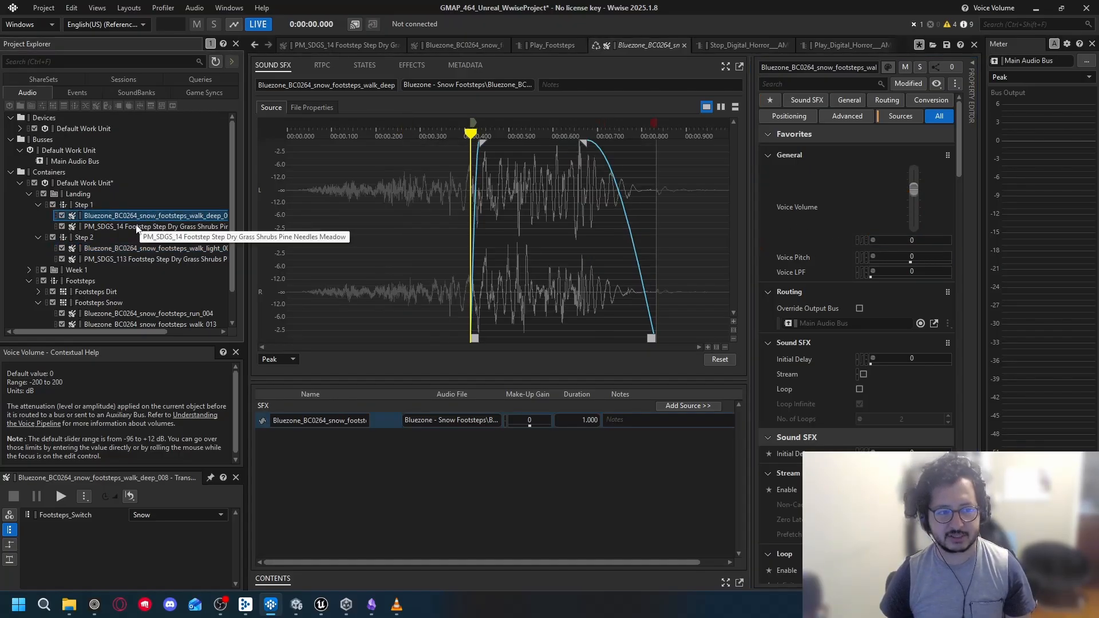
left_click(137, 227)
left_click(138, 217)
left_click(132, 250, "ctrl")
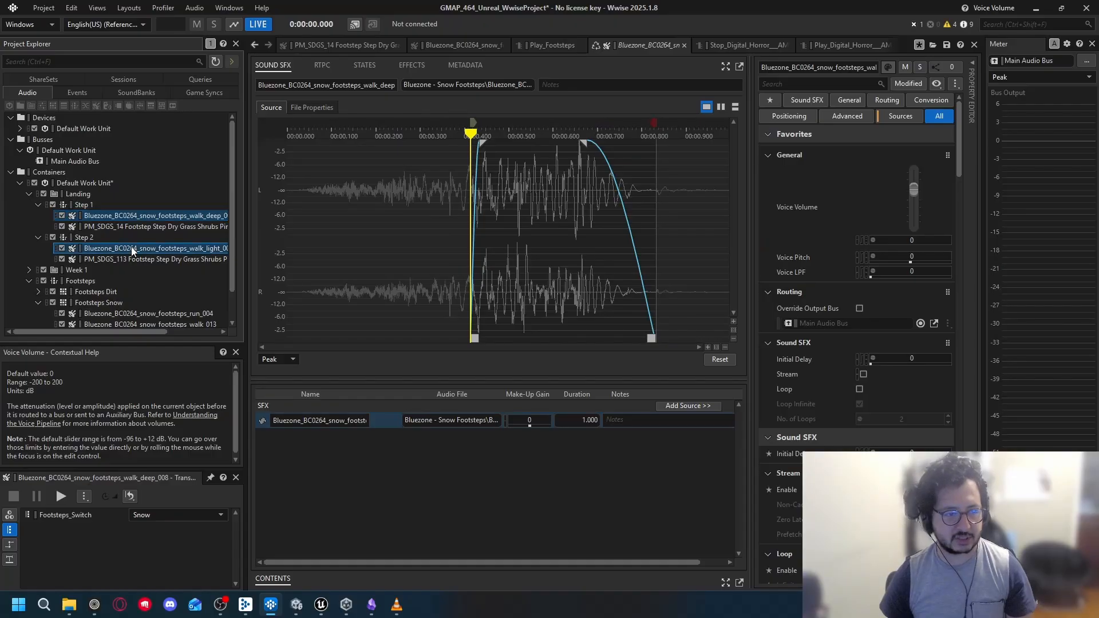
left_click(916, 239)
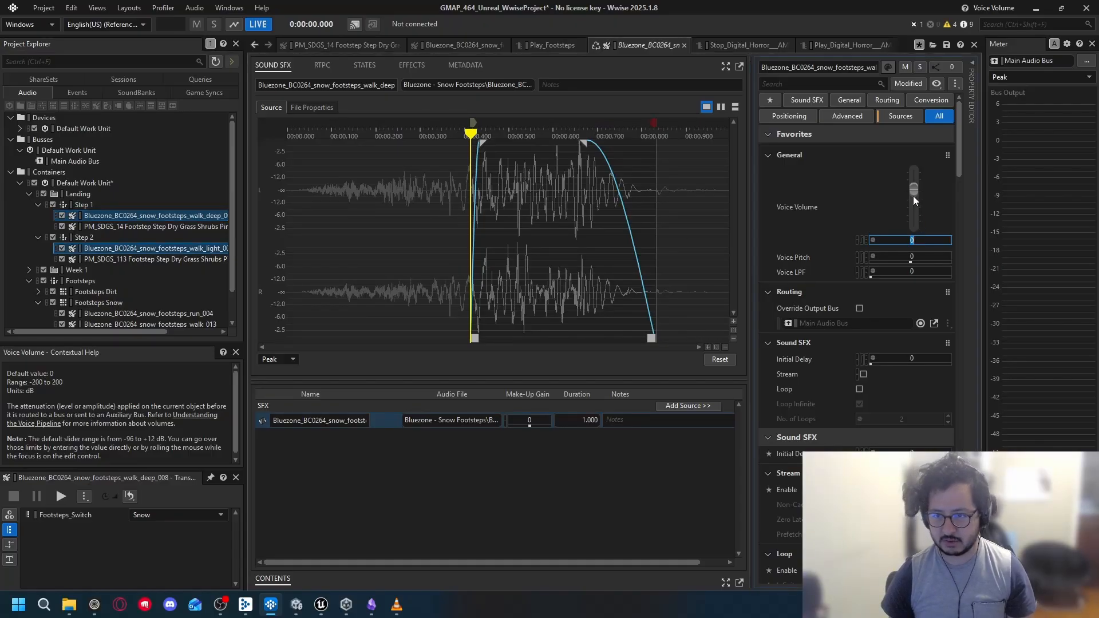
type("-")
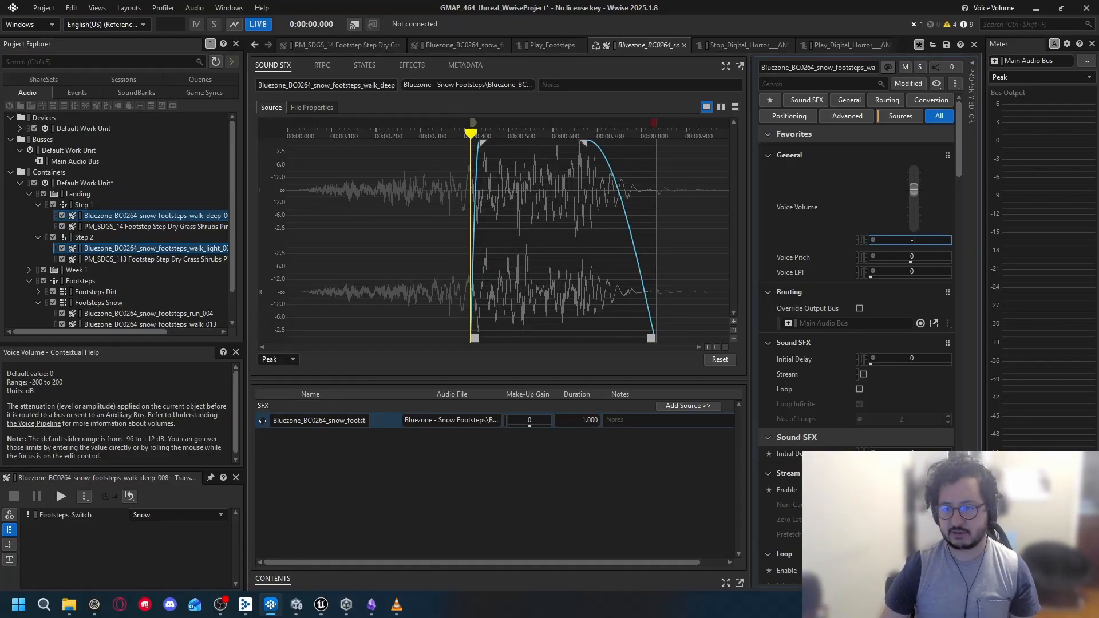
type("7")
key("Return")
left_click(132, 218)
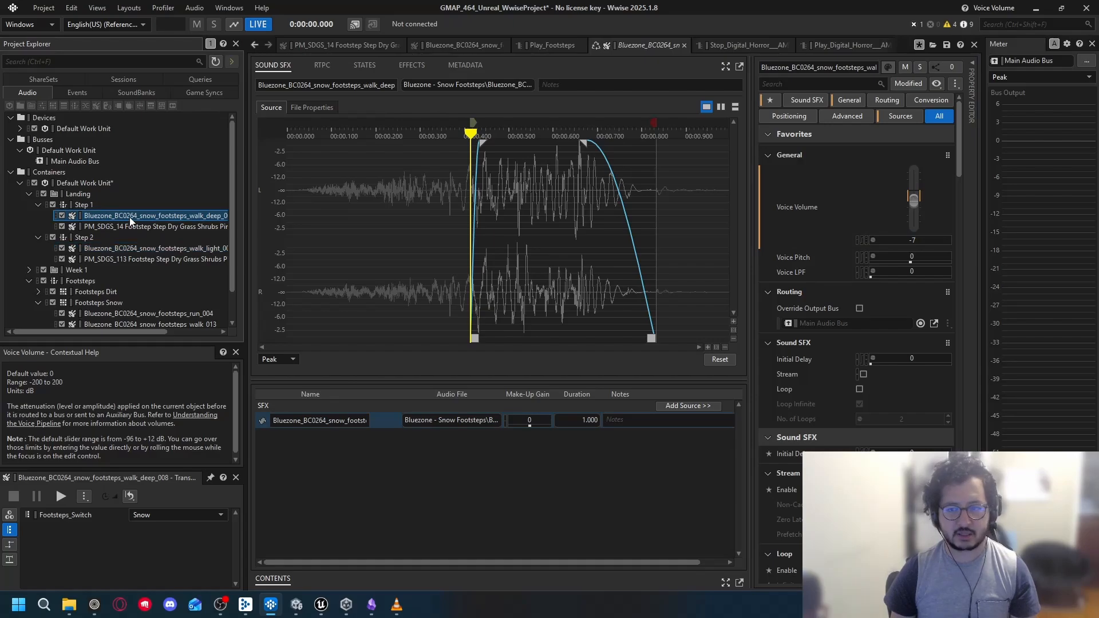
Set the voice volume of Step 2's snow sound, walk_light_008, to -7
left_click(131, 250)
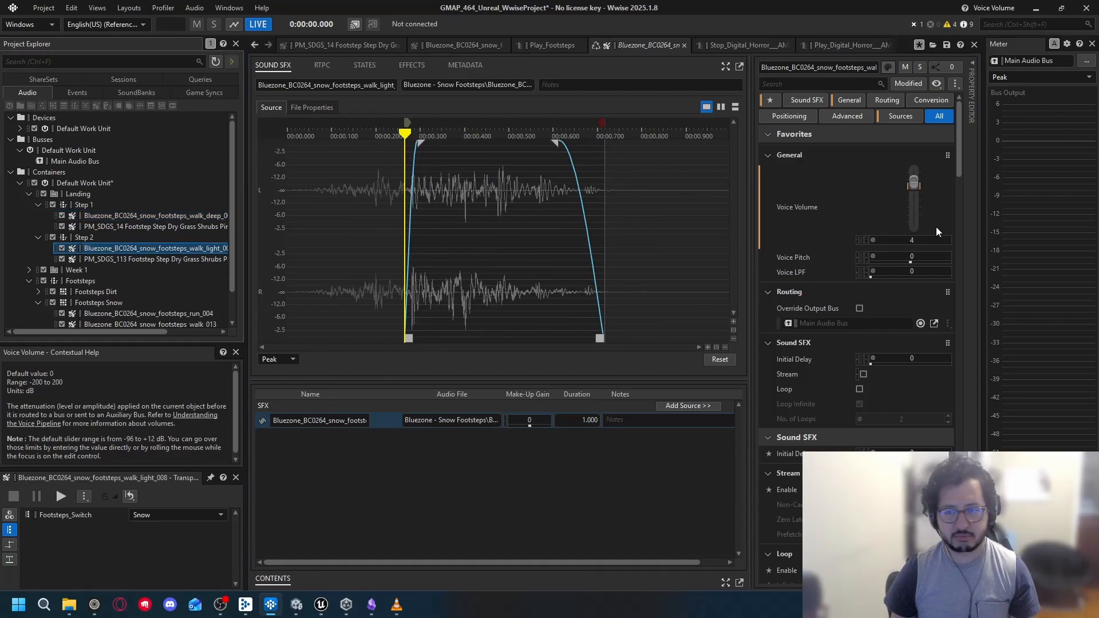
left_click(914, 240)
type("-7")
key("Return")
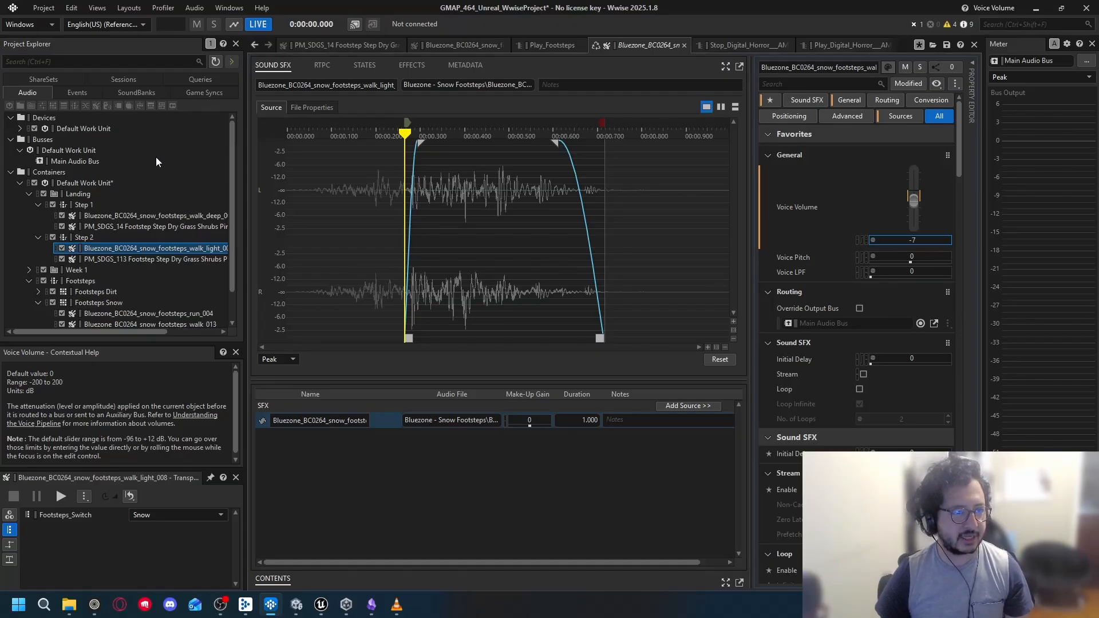
Randomize the Footsteps Snow container's voice pitch with a minimum offset of -200 and a maximum of 300, and audition it
scroll(174, 239, "down", 1)
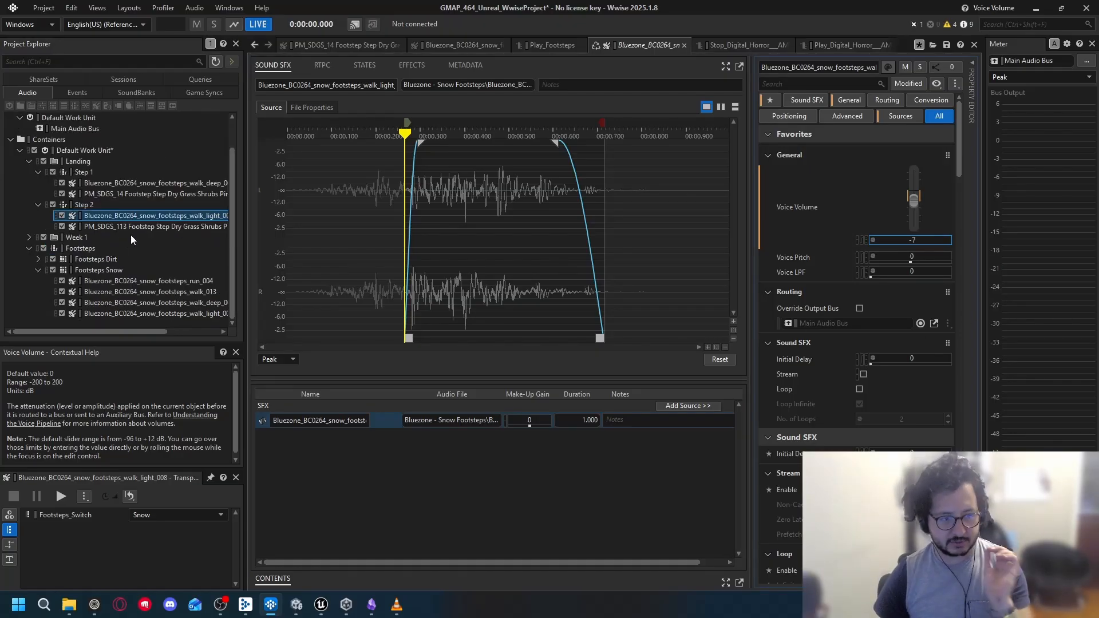
left_click(147, 281)
left_click(103, 271)
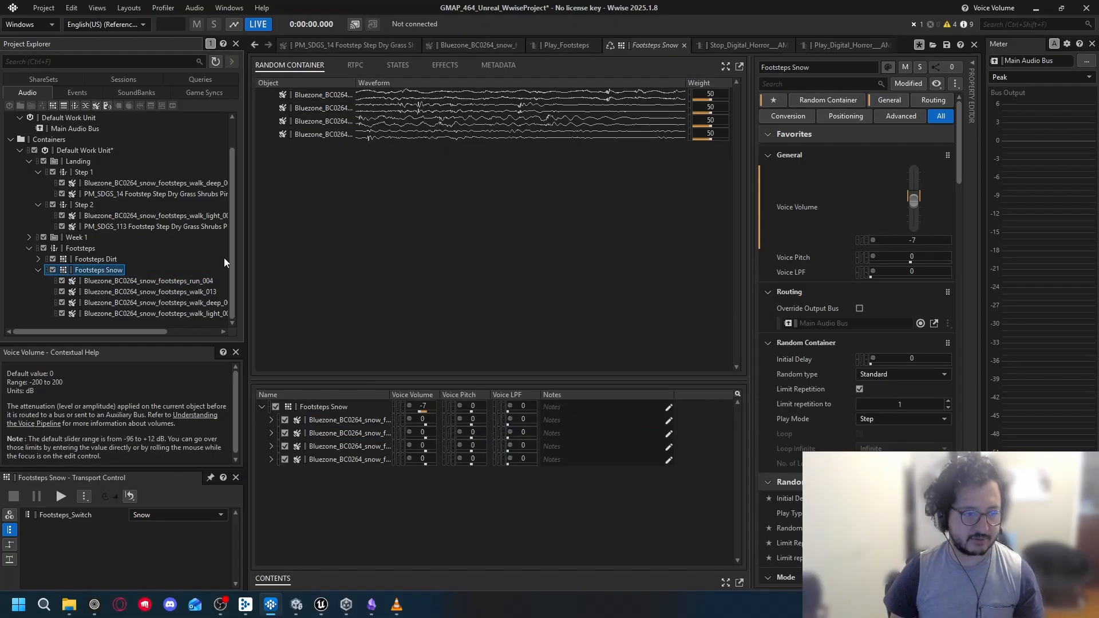
left_click(873, 259)
left_click(971, 318)
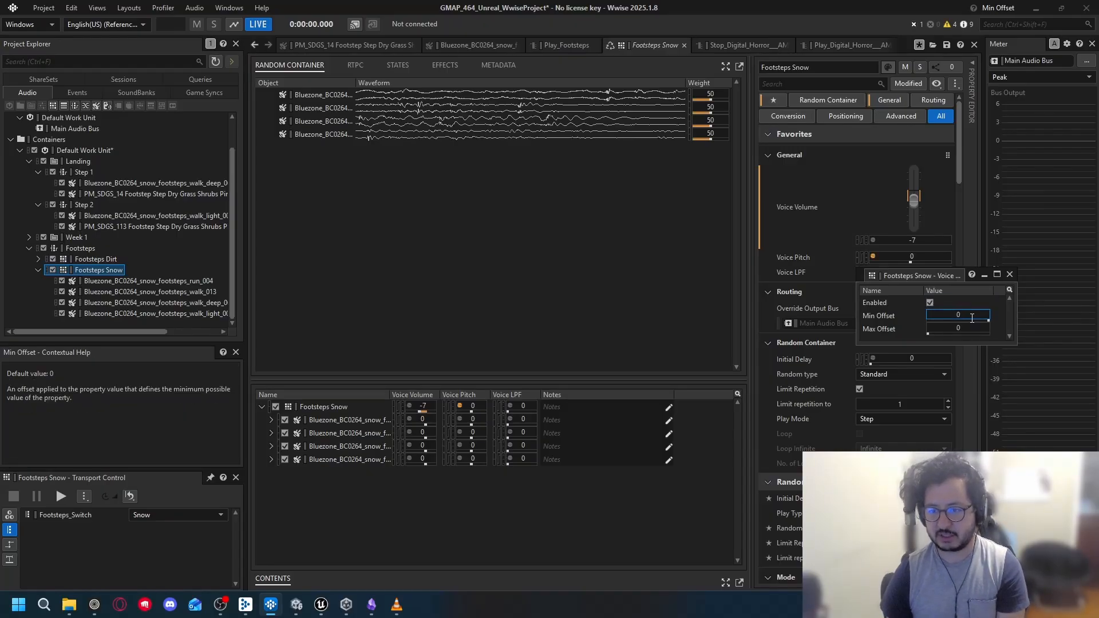
double_click(973, 318)
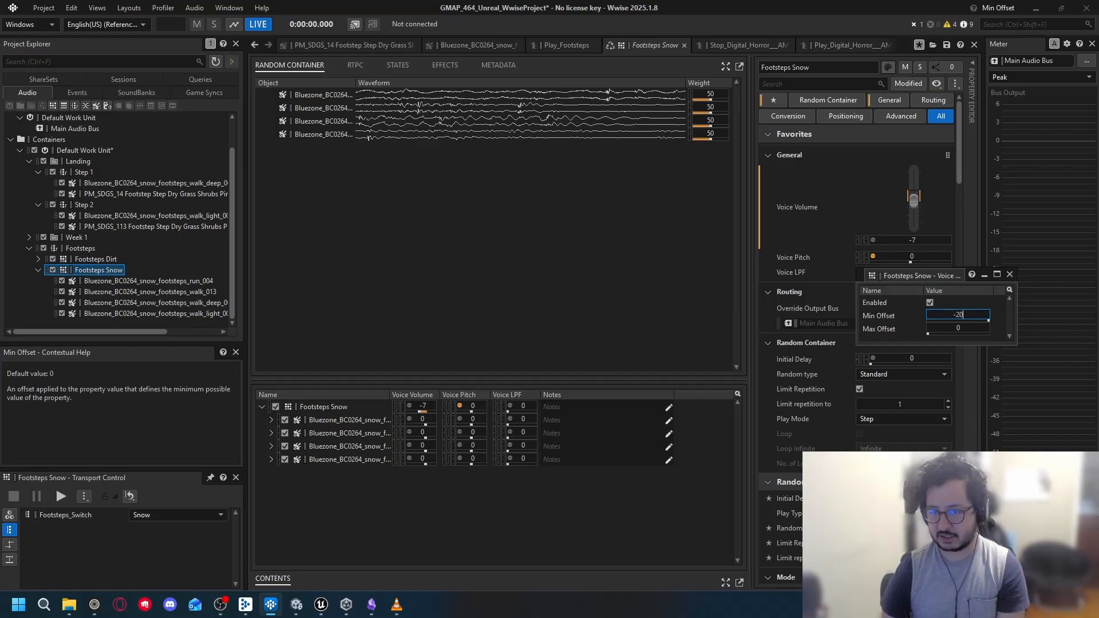
left_click(974, 327)
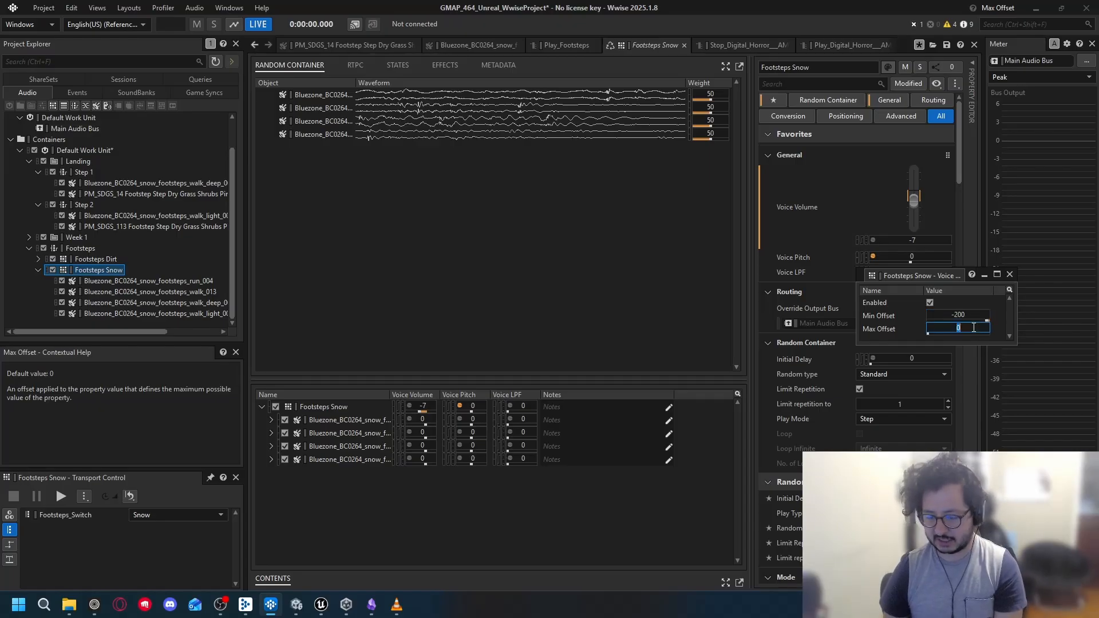
type("300")
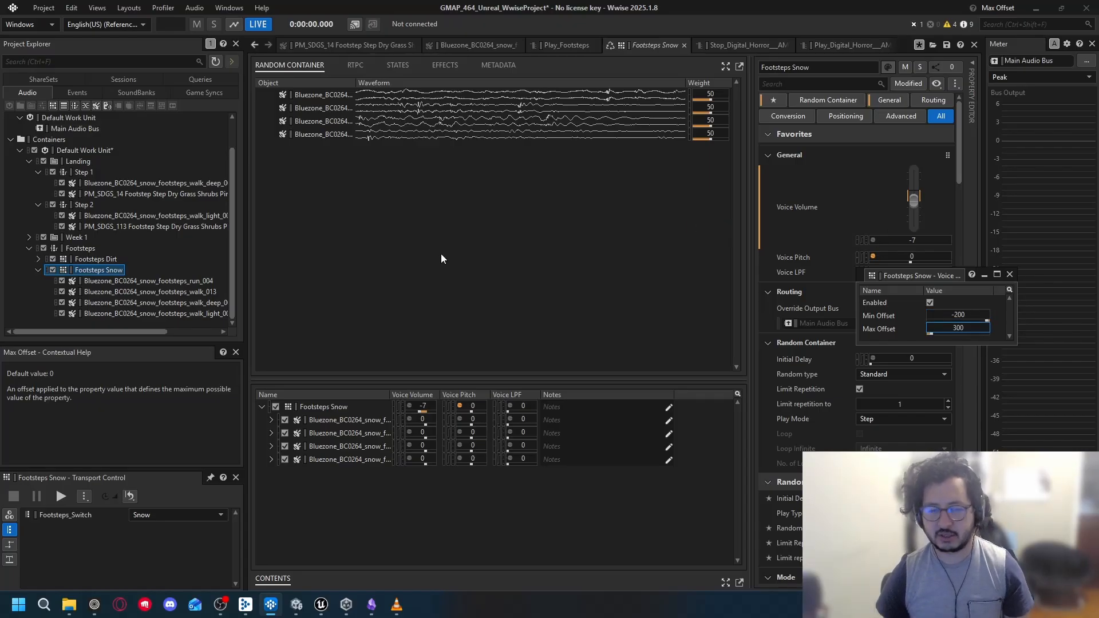
left_click(101, 273)
key("space")
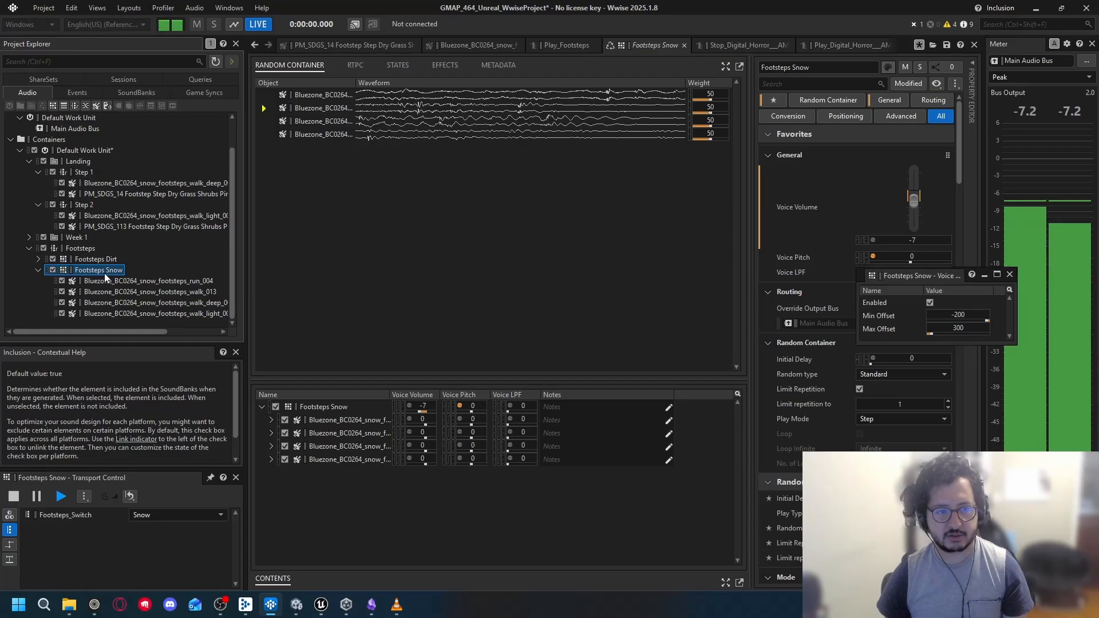
Enable voice pitch randomization for the Step 1 and Step 2 landing containers together, with a minimum offset of -100
left_click(85, 204)
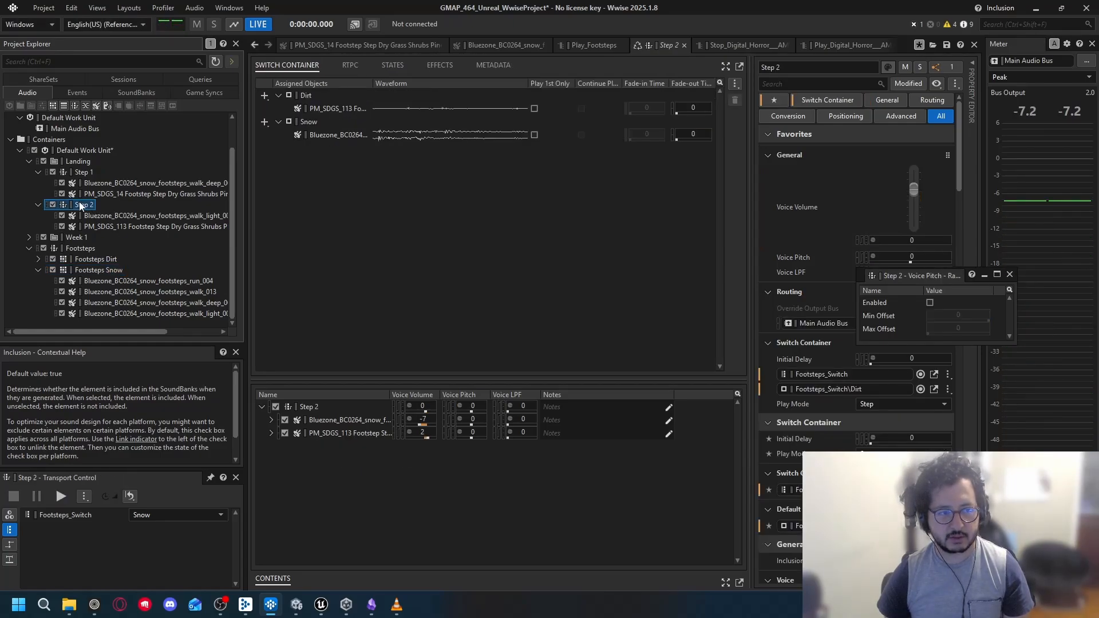
left_click(1010, 274)
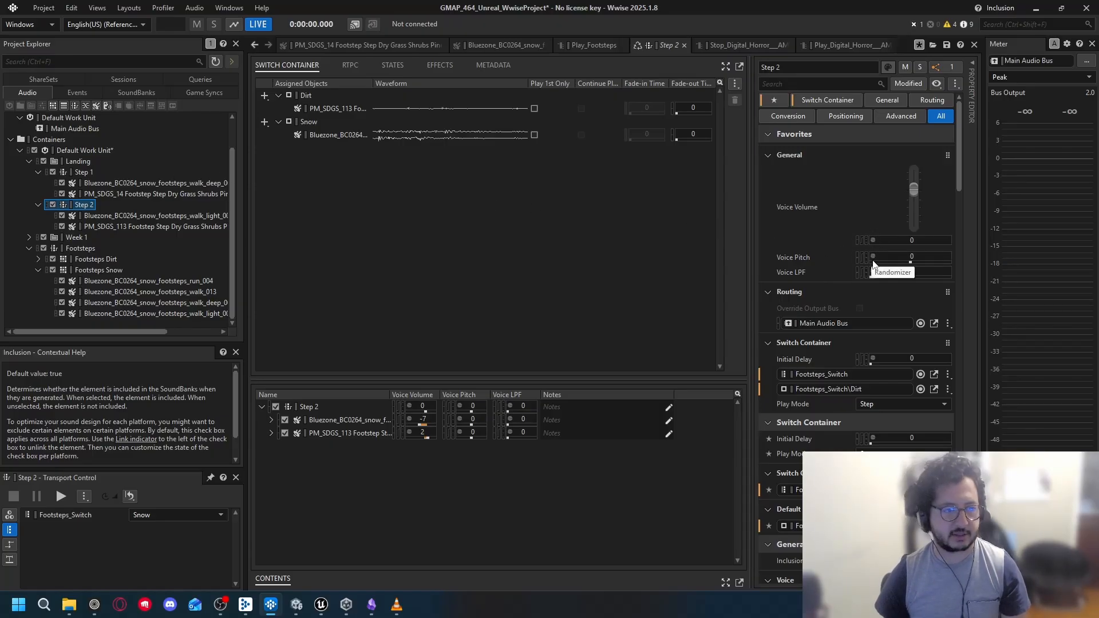
left_click(84, 172)
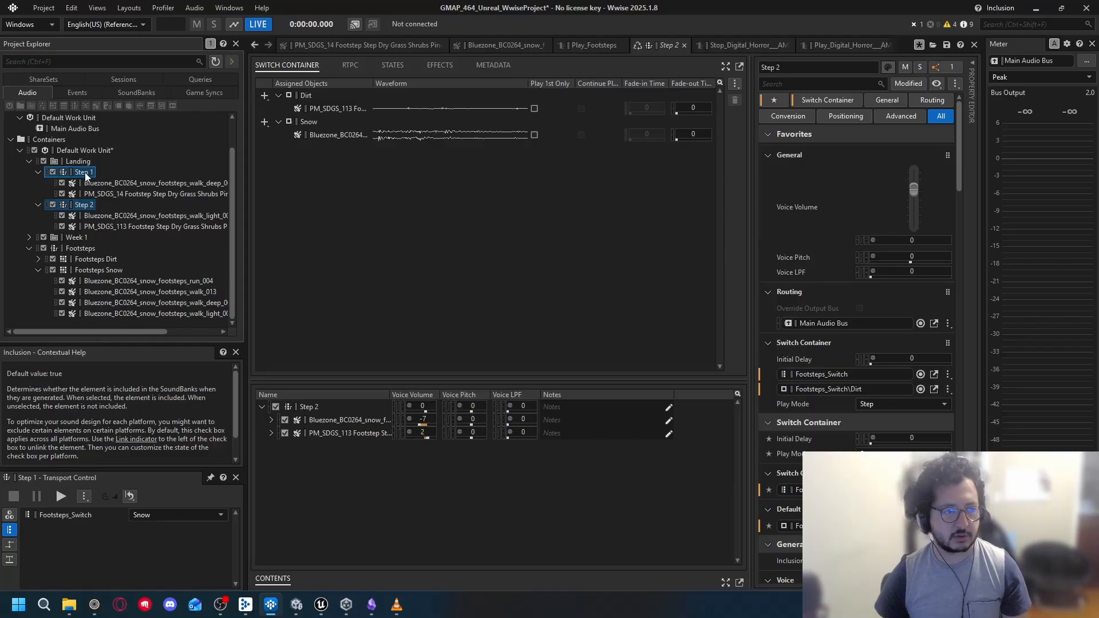
left_click(872, 256)
left_click(929, 302)
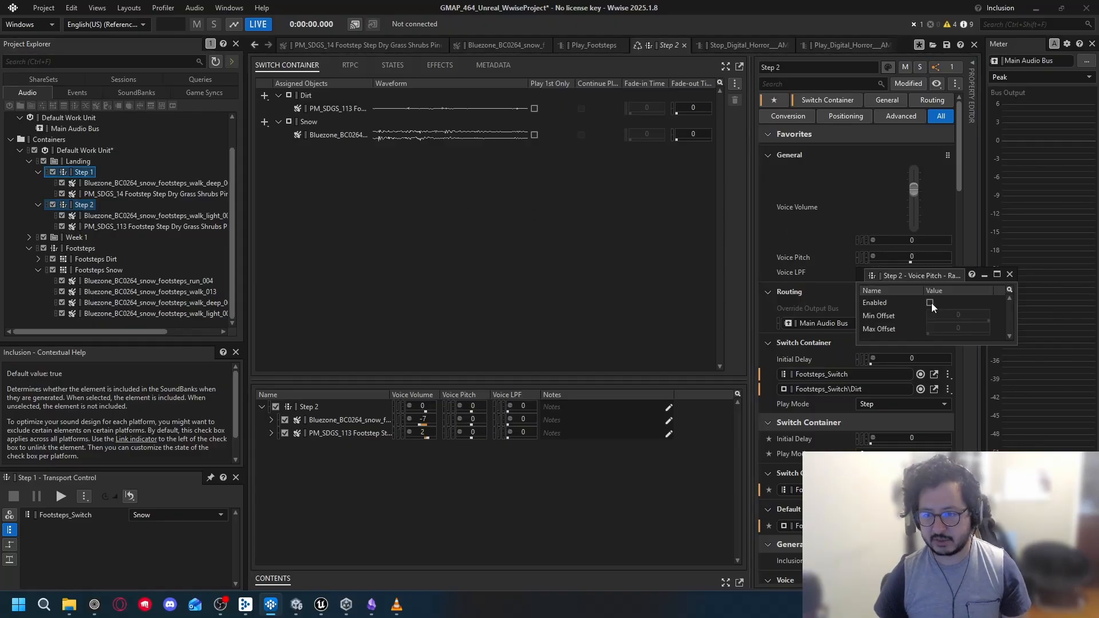
left_click(979, 316)
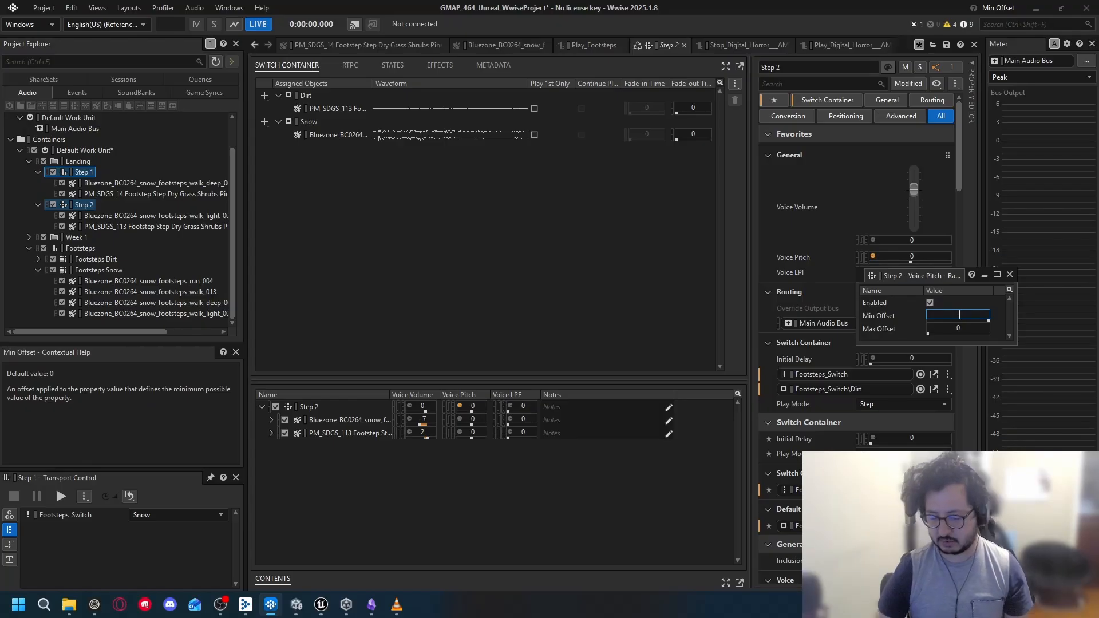
left_click(973, 329)
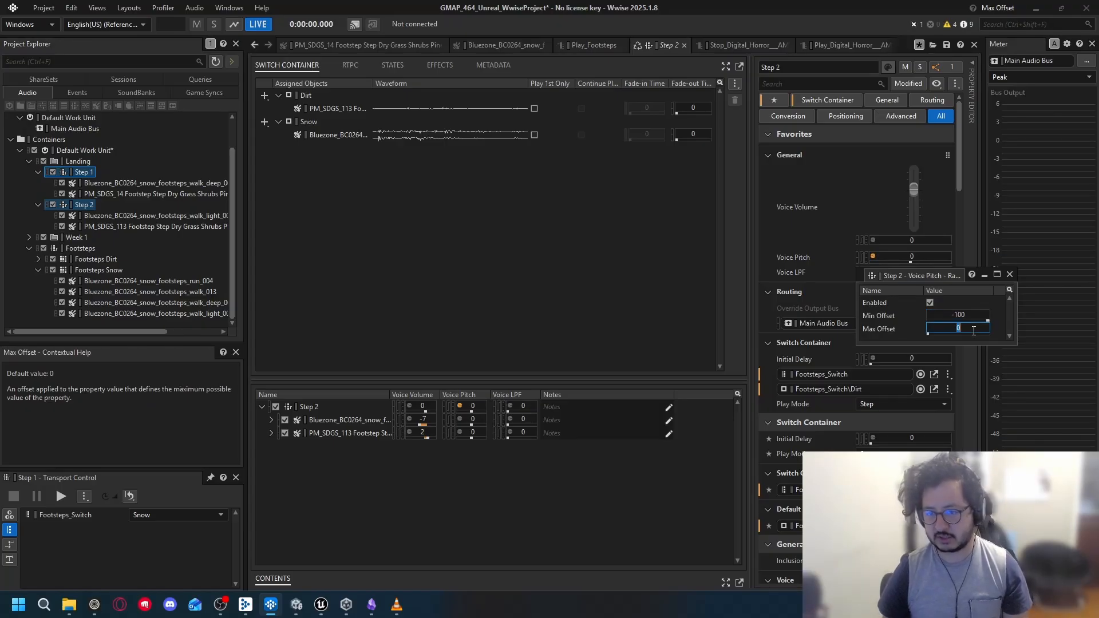
left_click(856, 187)
left_click(1010, 274)
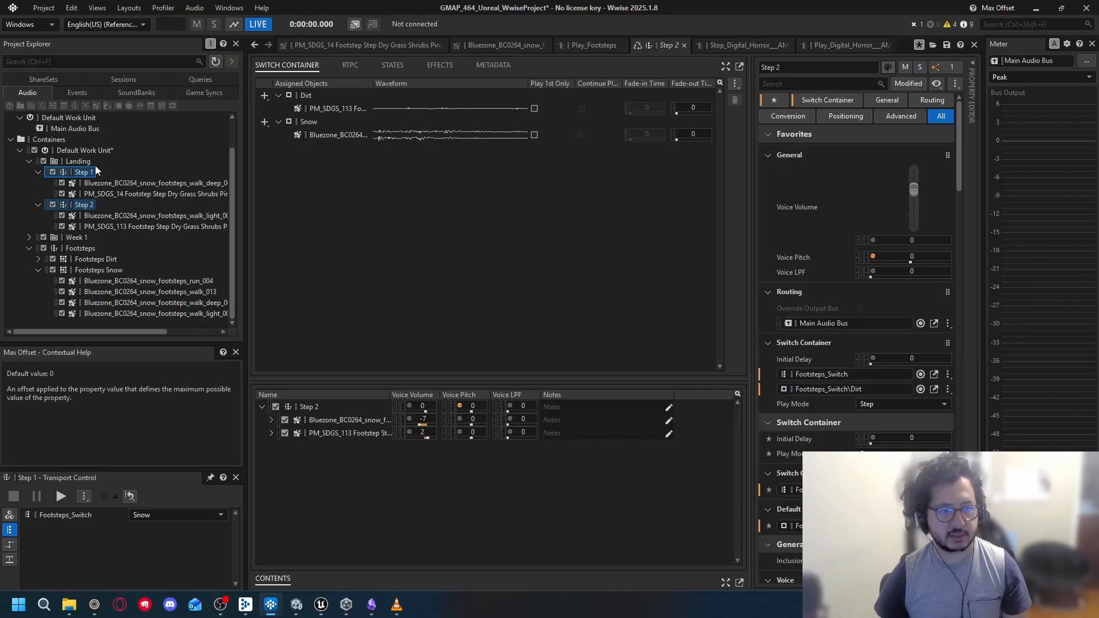
Set the Step 1 landing container's voice pitch randomizer to a minimum offset of -100 and a maximum offset of 100
left_click(87, 173)
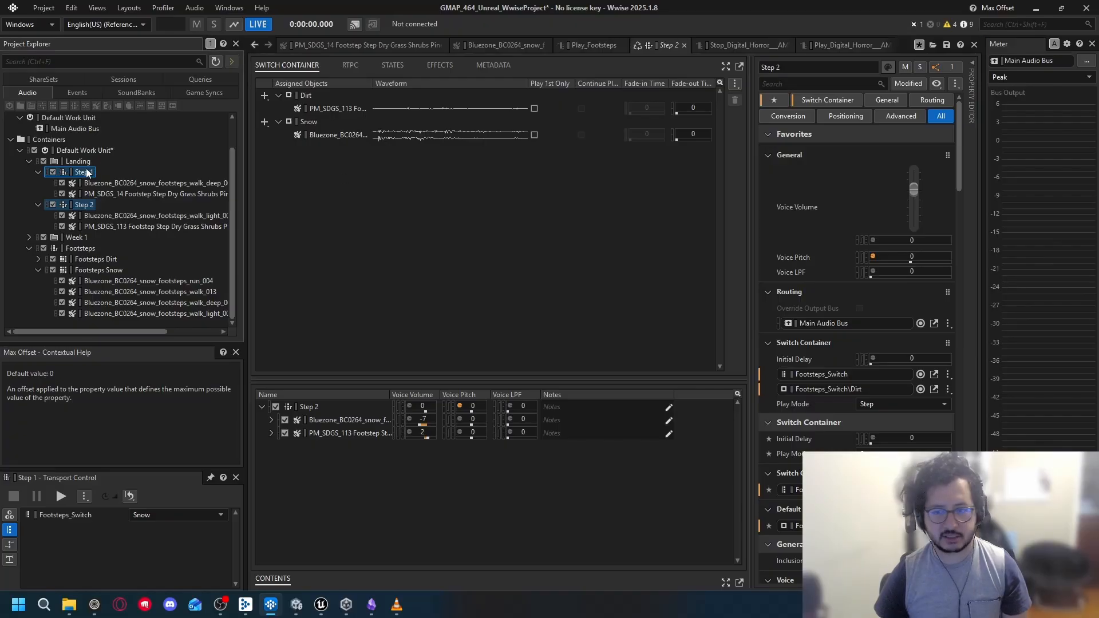
left_click(872, 256)
left_click(955, 316)
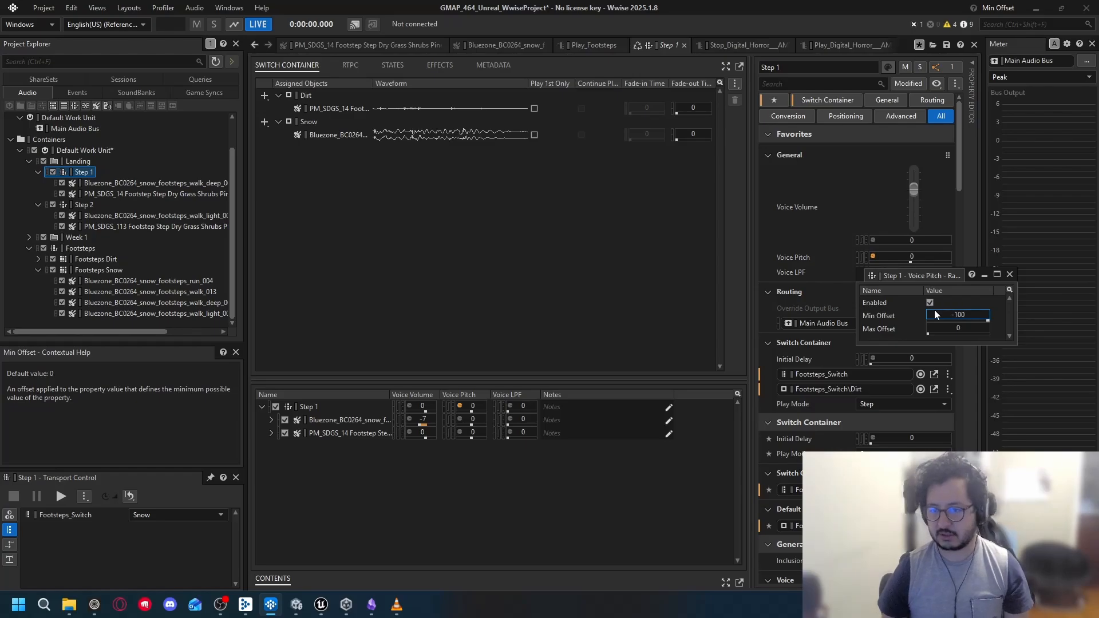
type("-100")
left_click(978, 329)
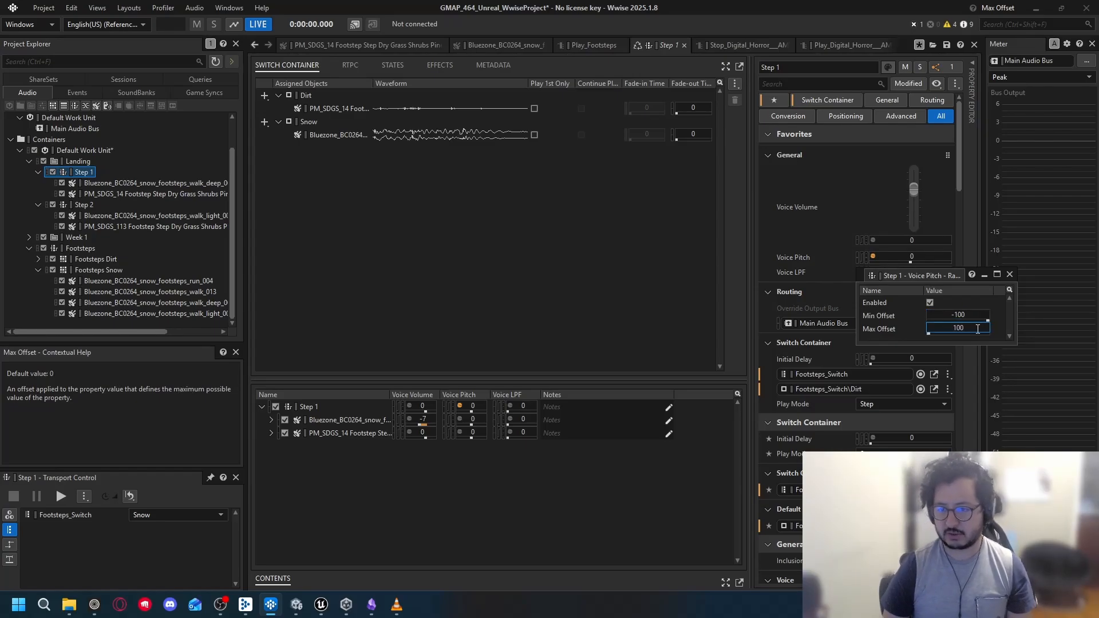
left_click(1010, 275)
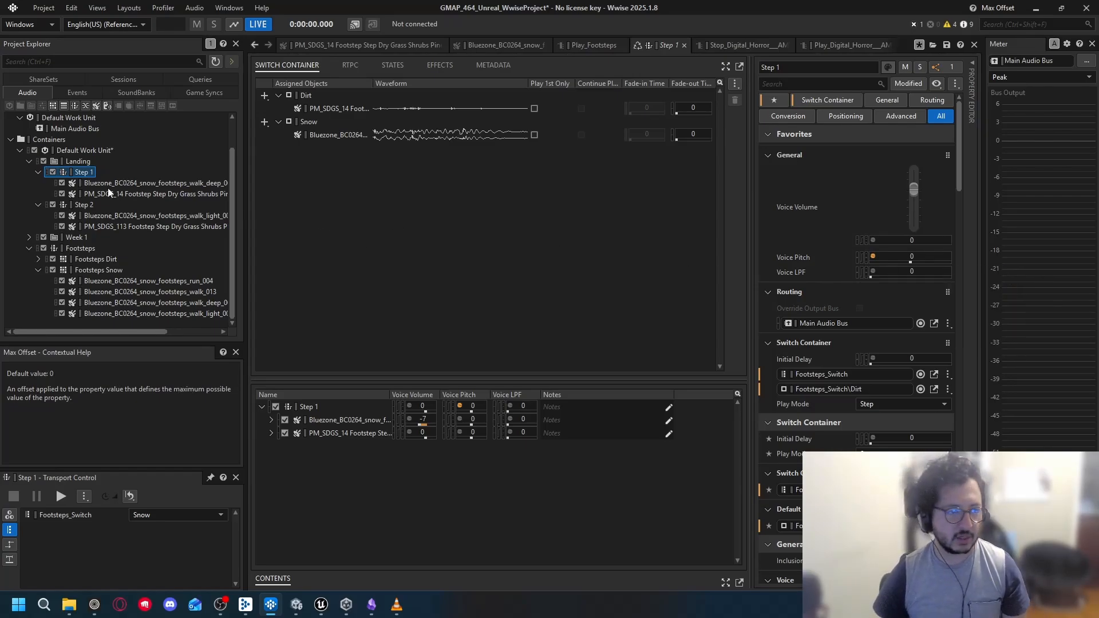
Open the Landing event to check its two Play actions targeting Step 1 and Step 2
left_click(77, 93)
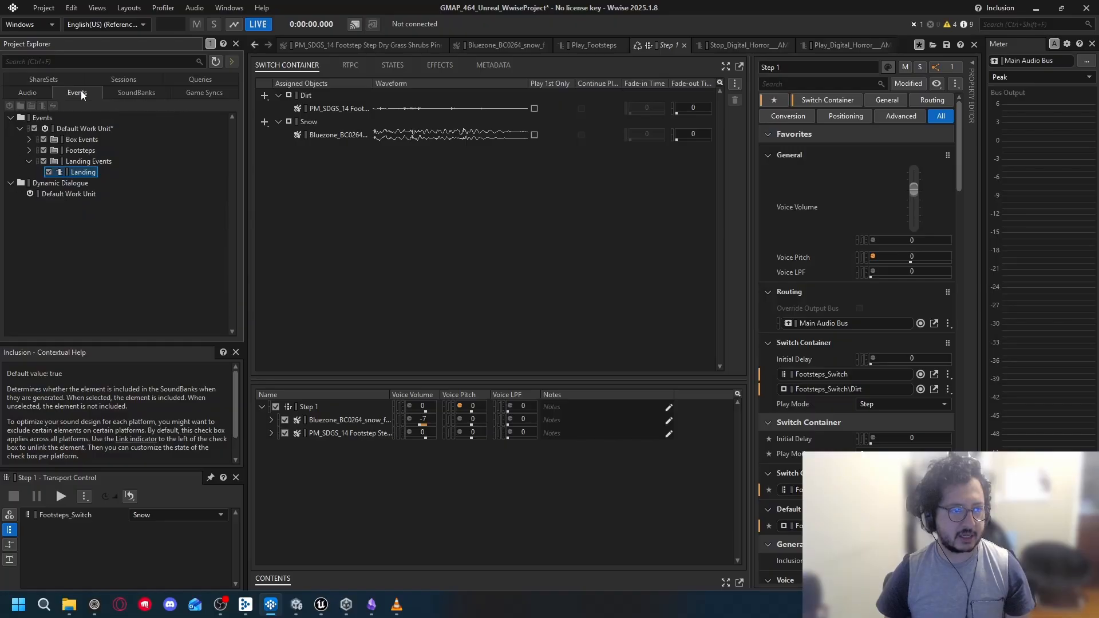
left_click(83, 173)
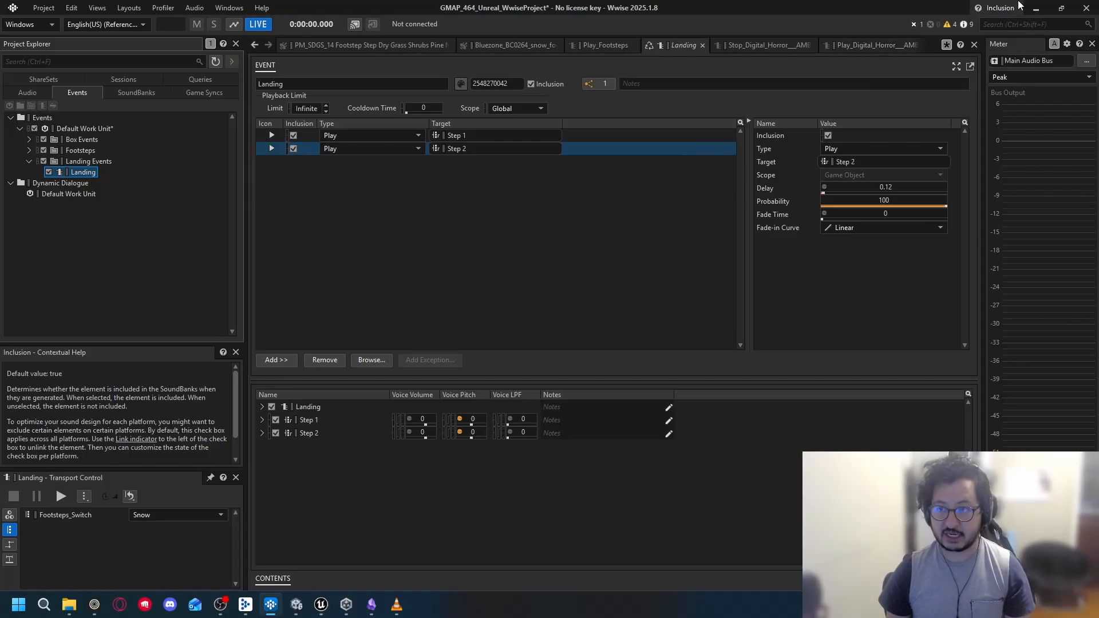
key("ctrl+s")
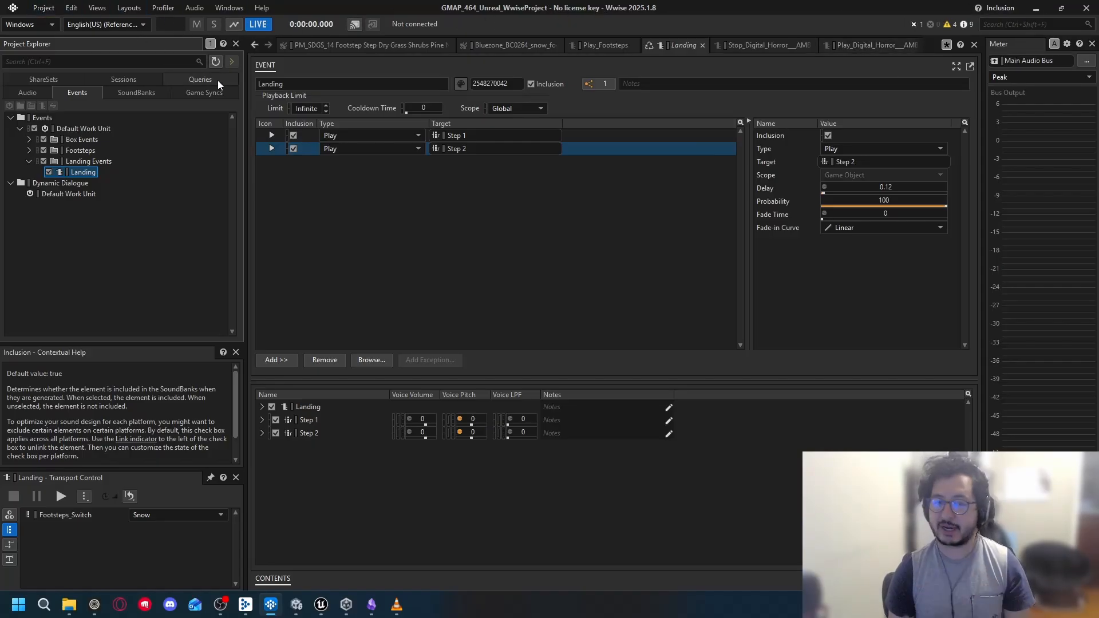
Generate the checked Main SoundBank for Windows in the SoundBank Manager and dismiss the generation report
left_click(164, 8)
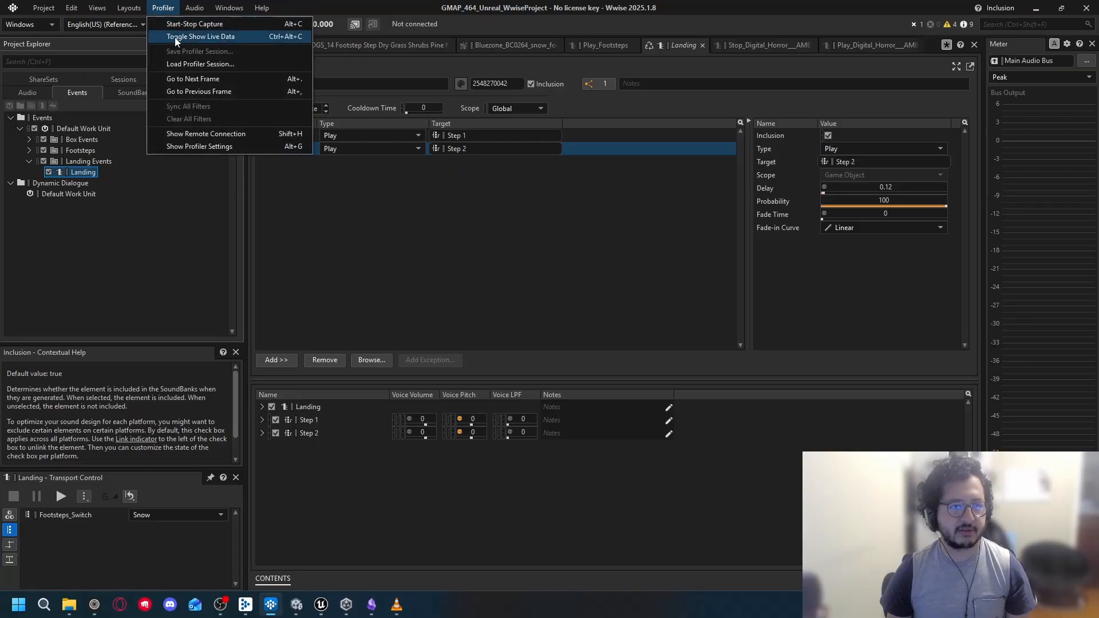
left_click(147, 48)
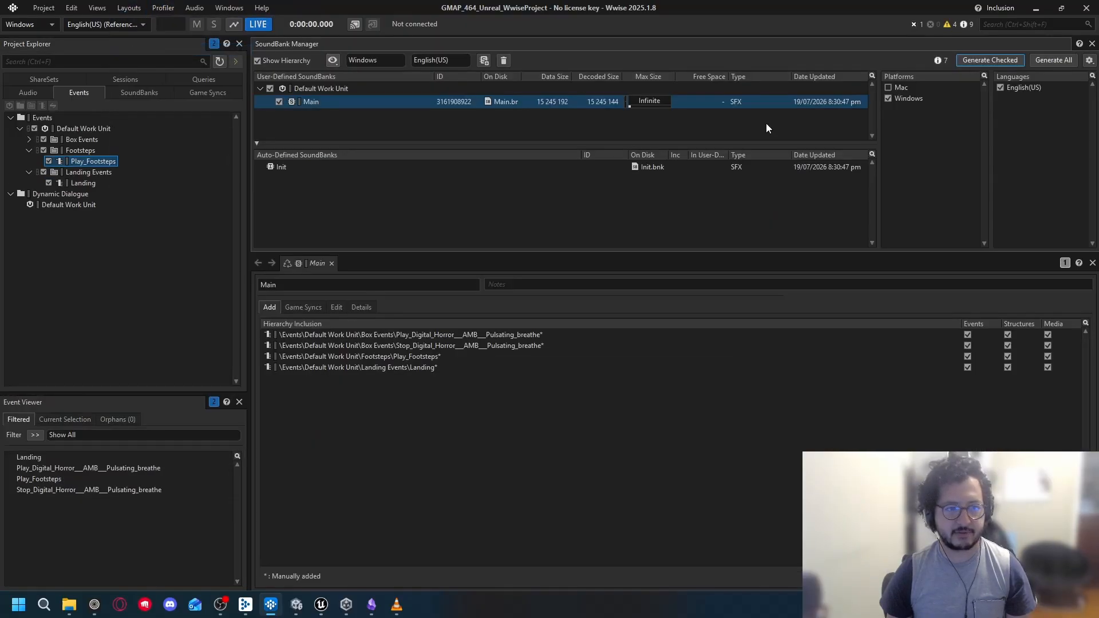
left_click(983, 62)
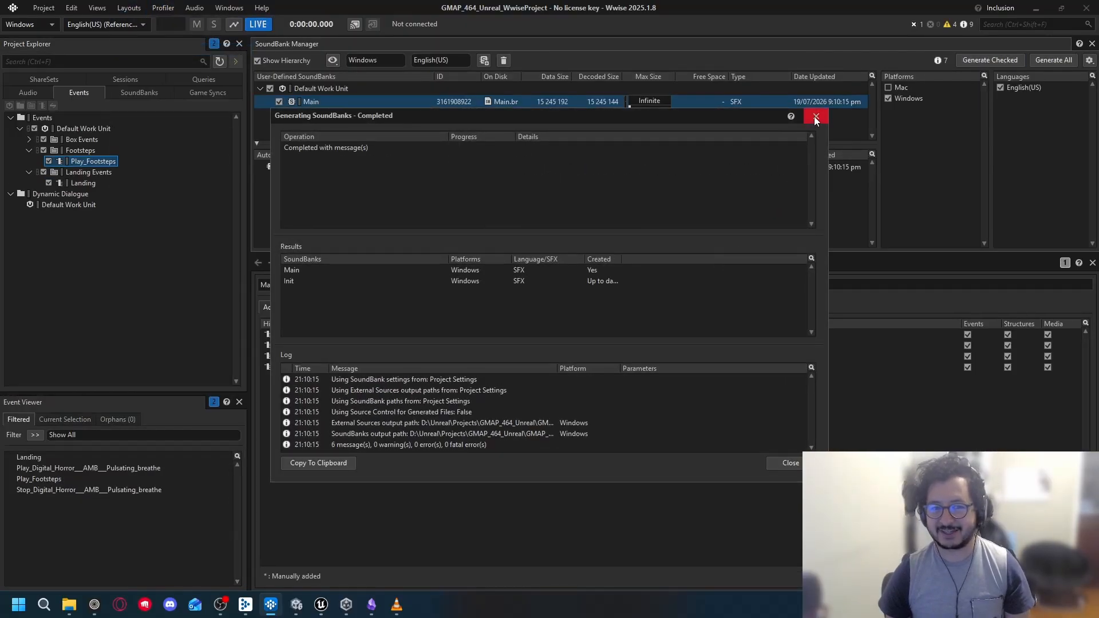
left_click(816, 117)
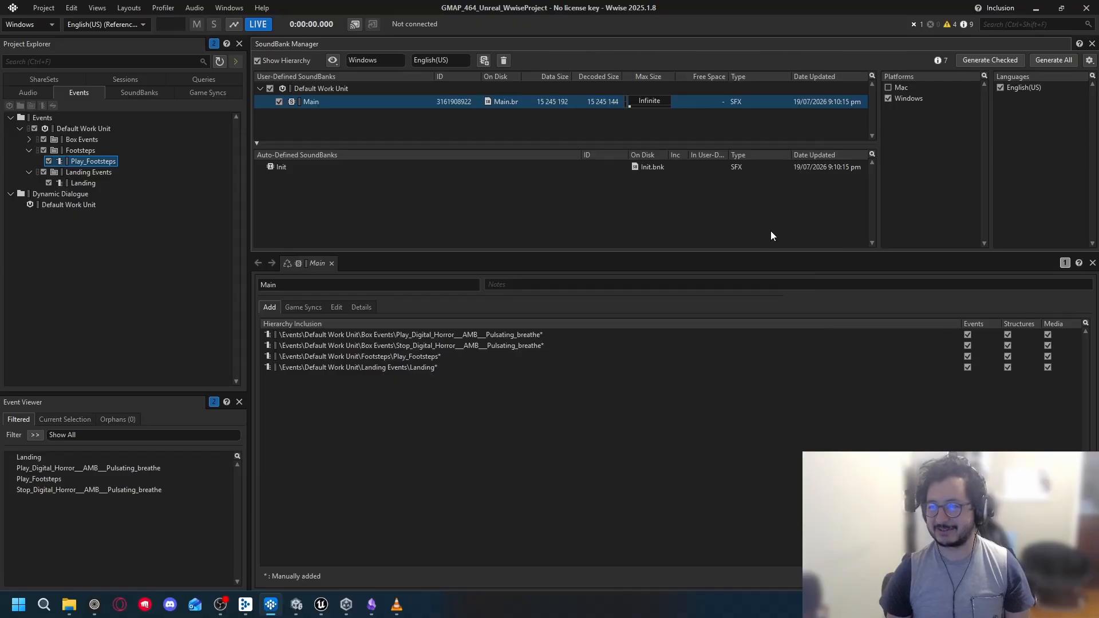
Switch to Unity, run the Playground scene, and move the player across the blue floor and onto the white Snowpatch to test the sounds
key("alt+Tab")
left_click(531, 35)
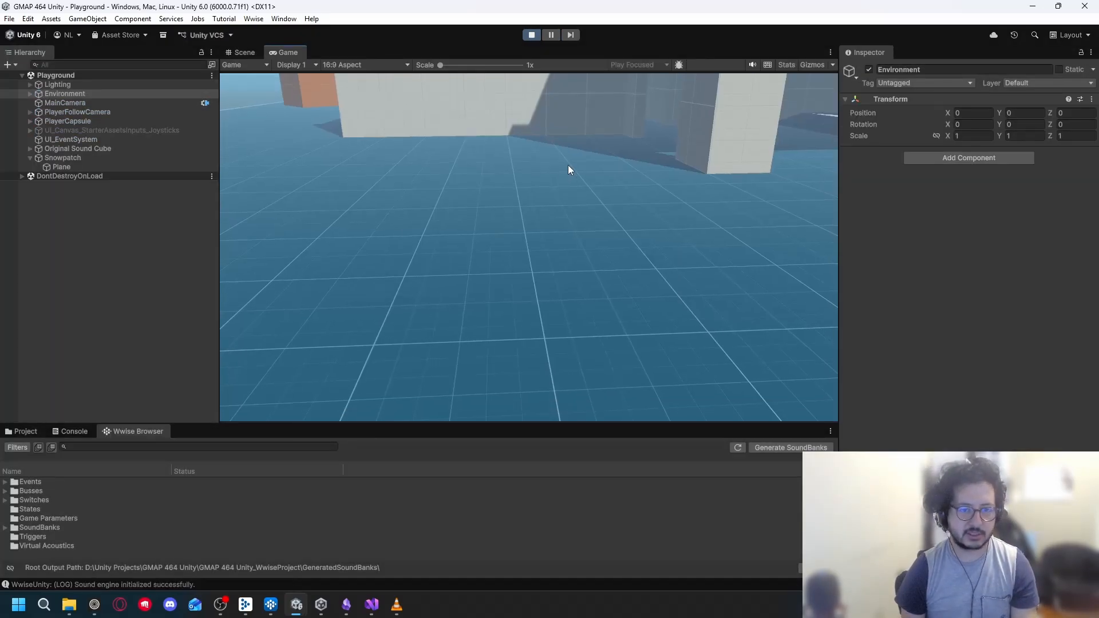
key("w")
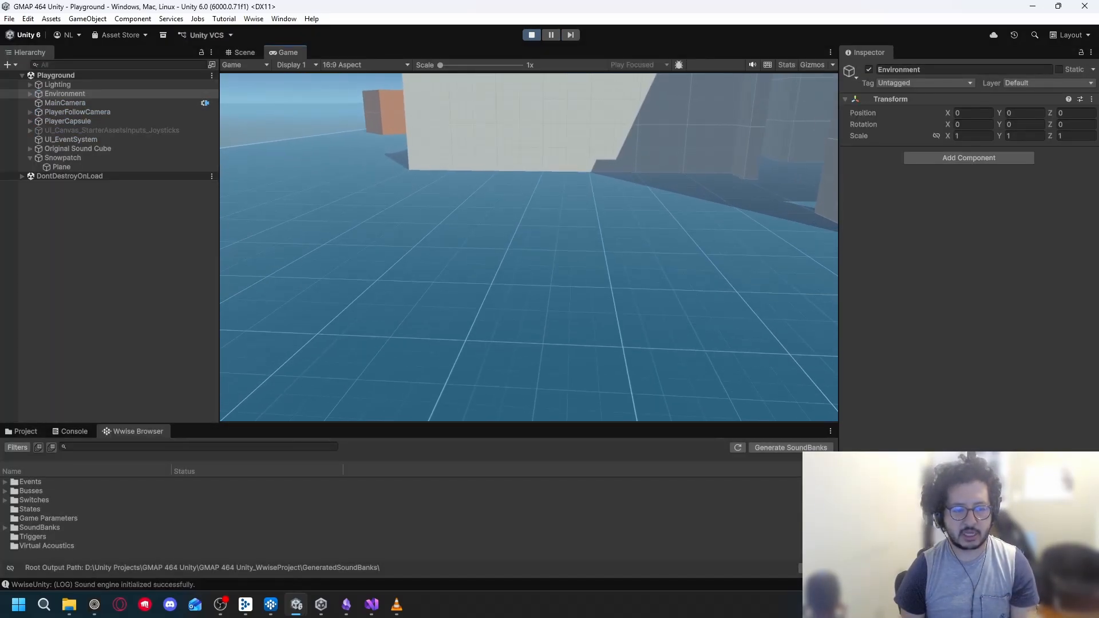
key("w")
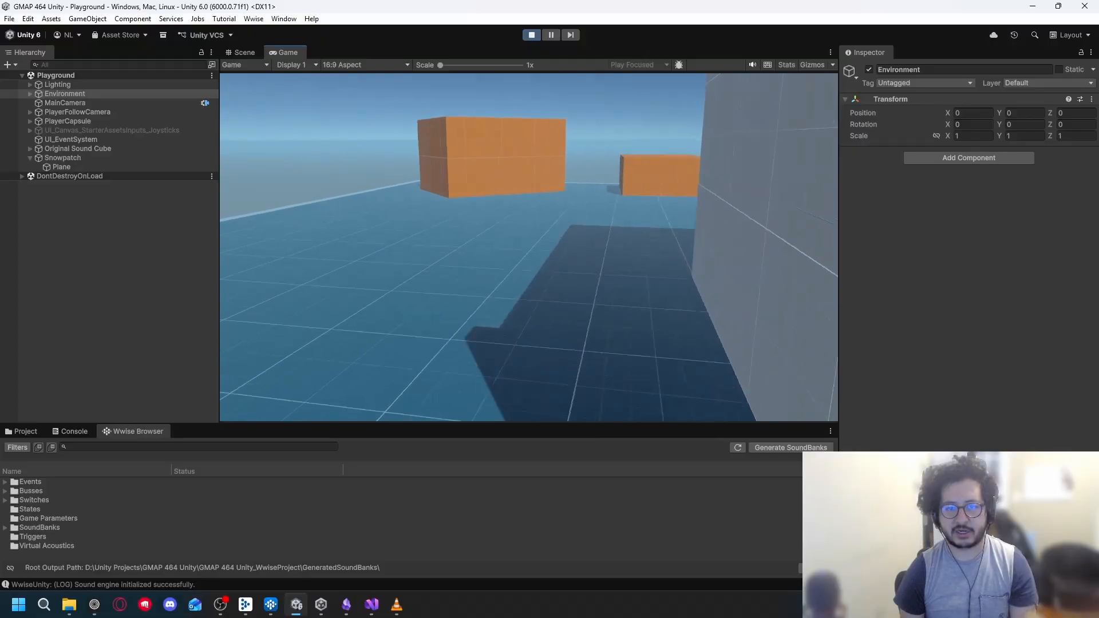
key("w")
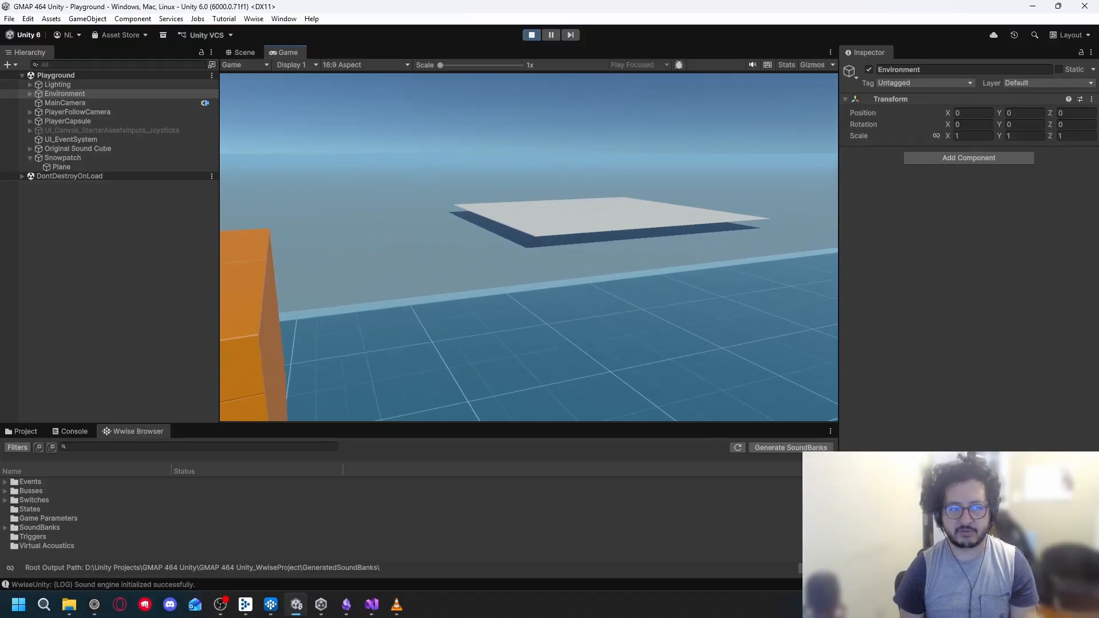
key("w")
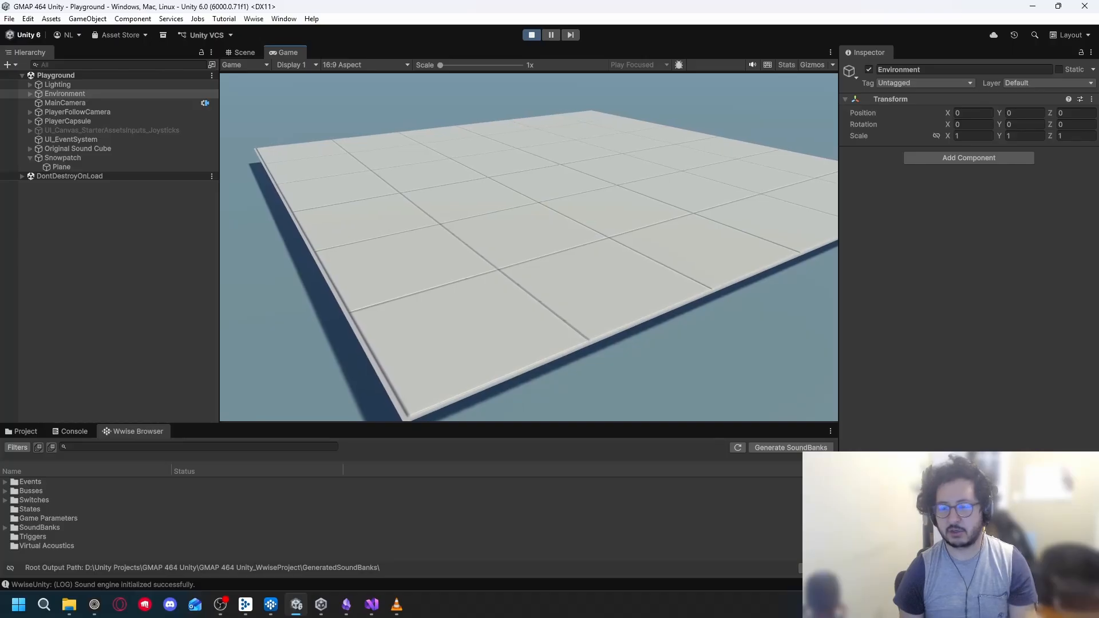
key("w")
key("w")
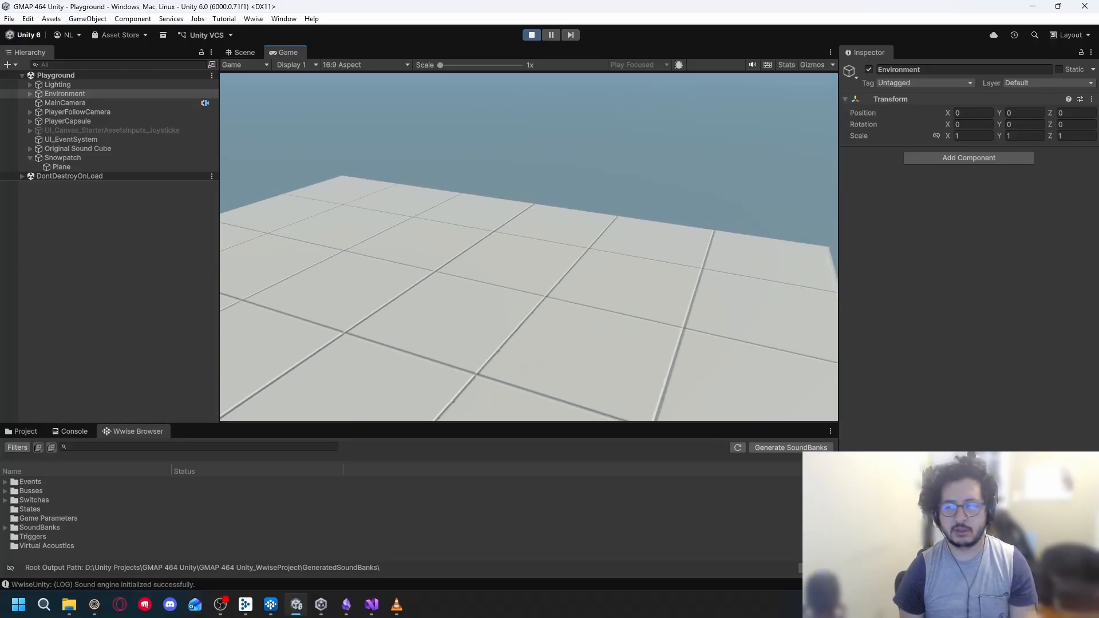
key("w")
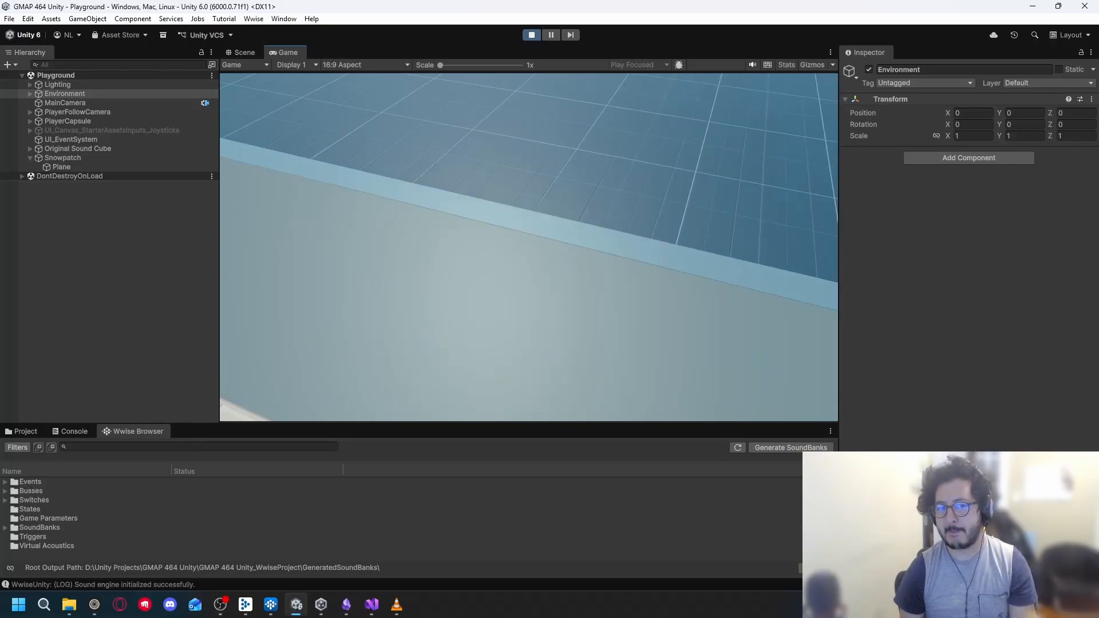
key("w")
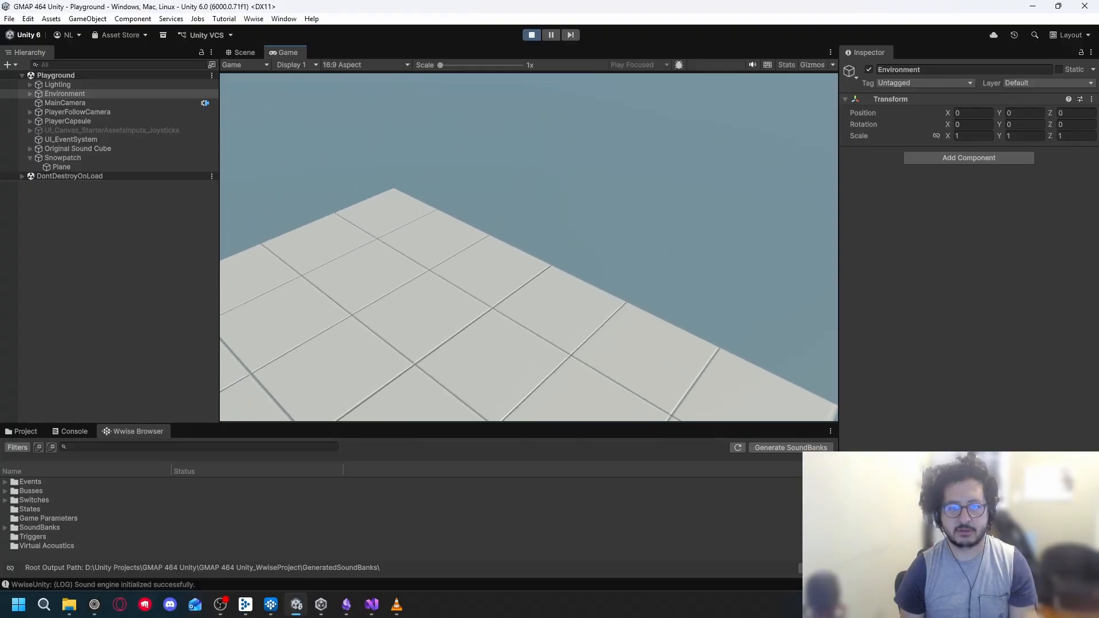
key("w")
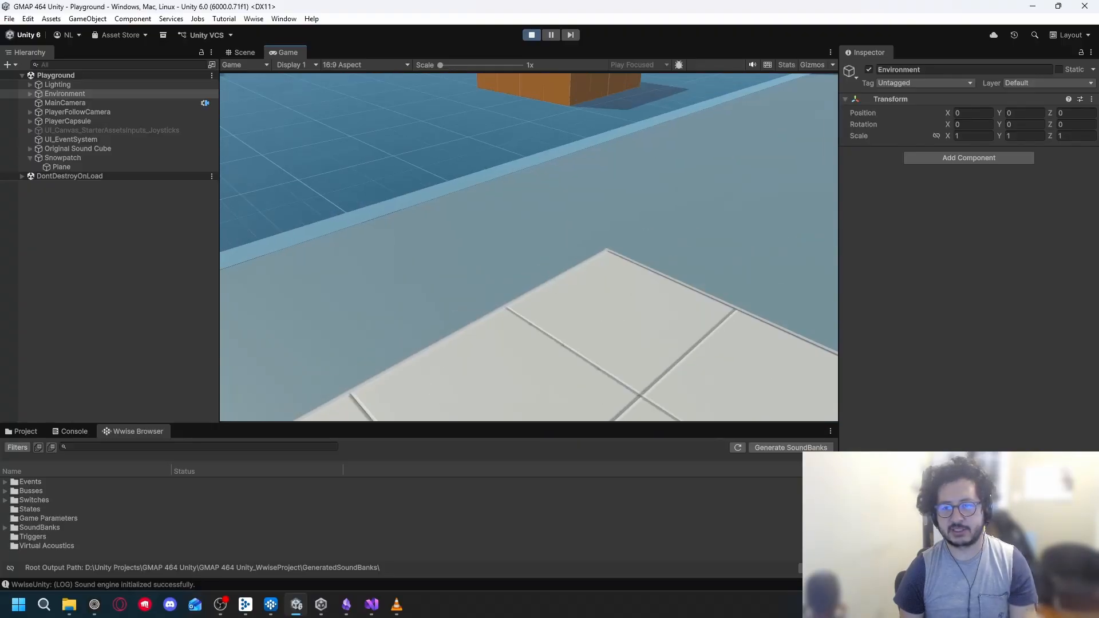
key("w")
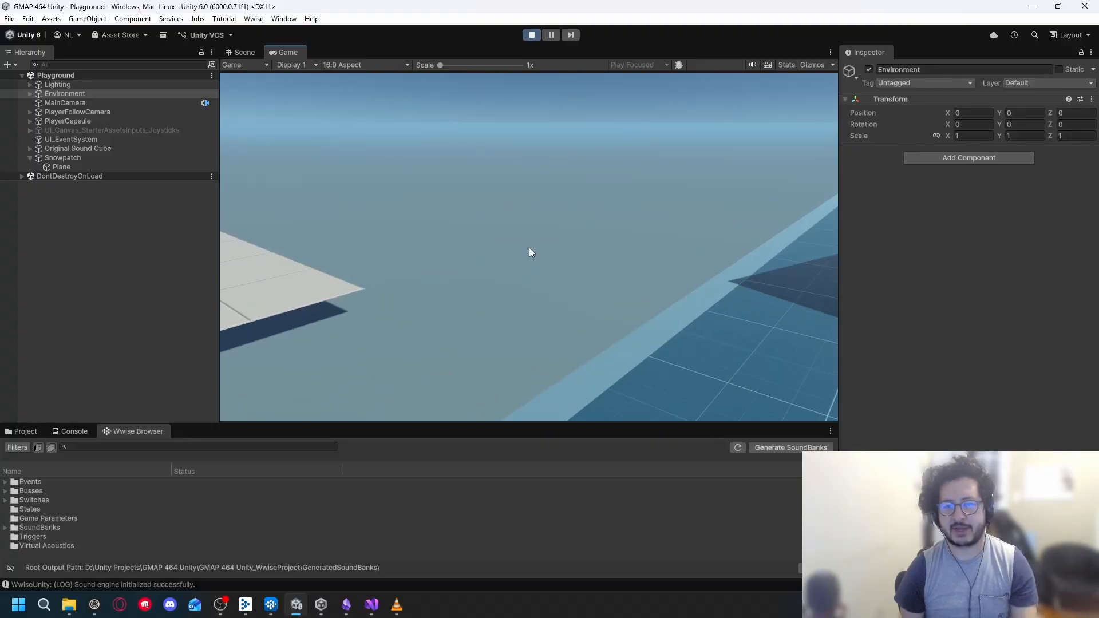
key("w")
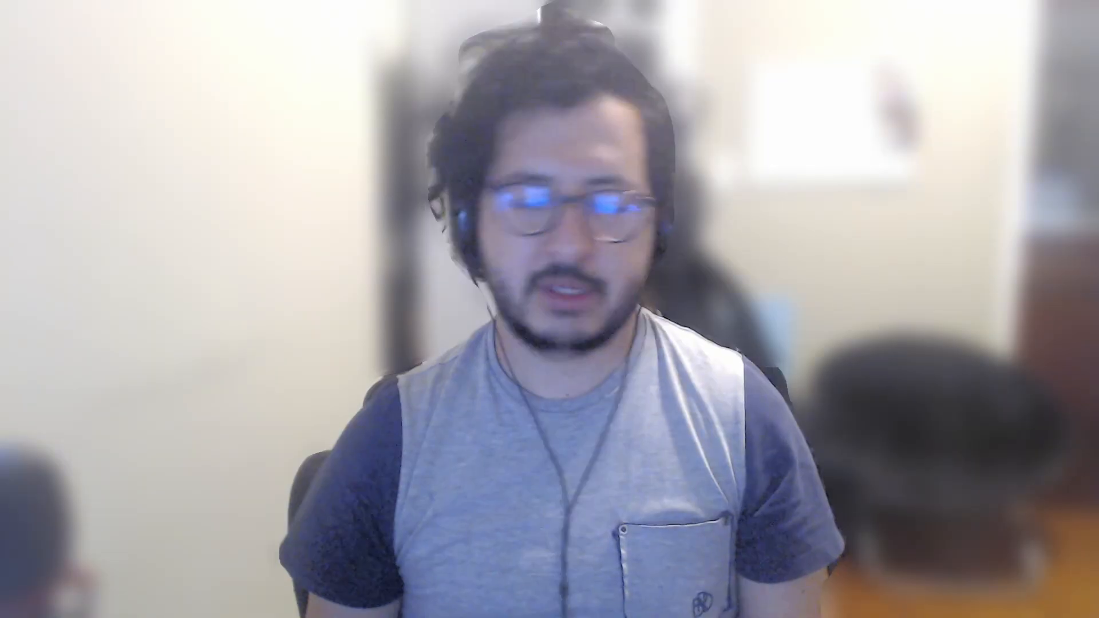